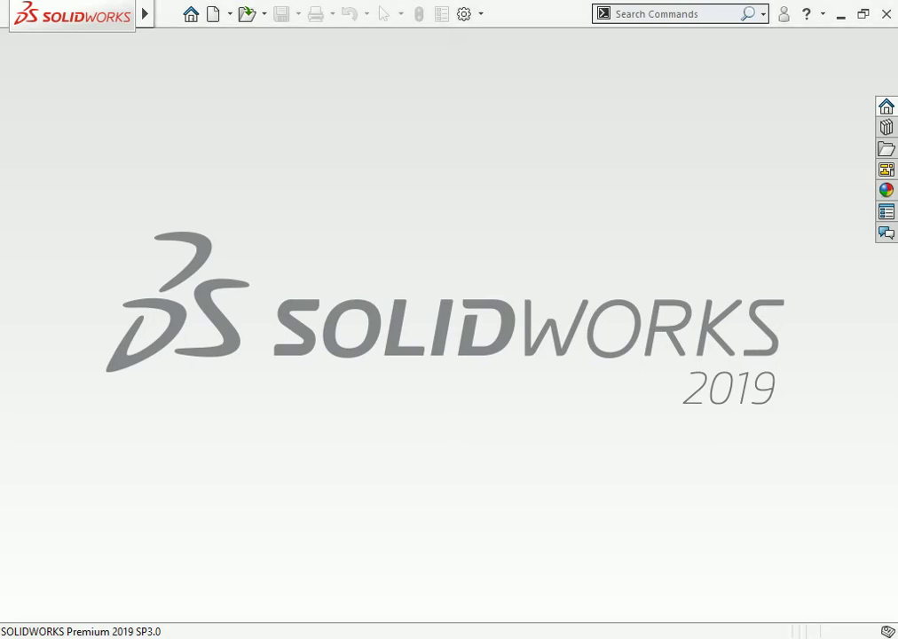
Create a new part and start a sketch on the Top Plane.
{"action": "key", "text": "ctrl+n"}
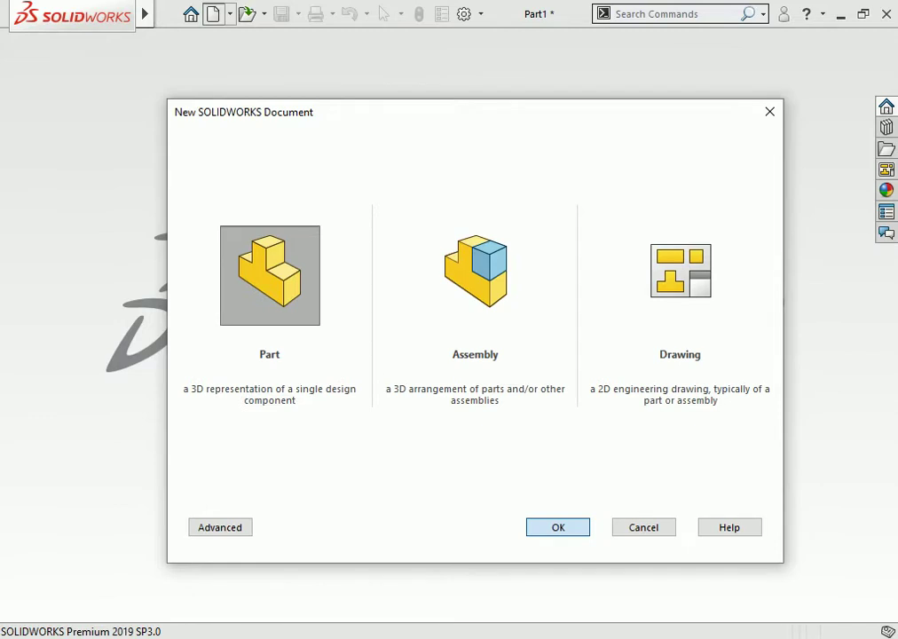
{"action": "key", "text": "Return"}
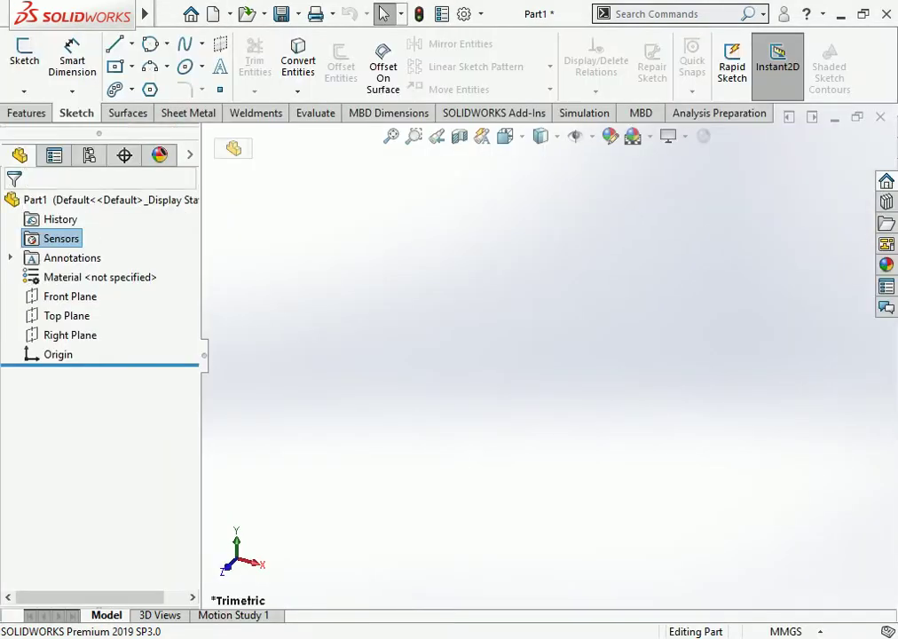
{"action": "left_click", "coordinate": [62, 316]}
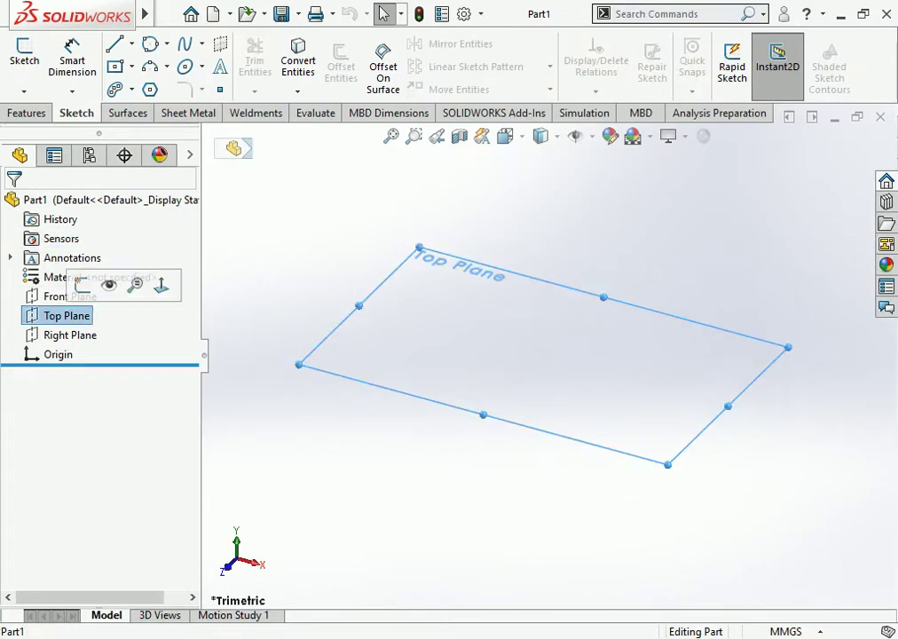
{"action": "left_click", "coordinate": [82, 284]}
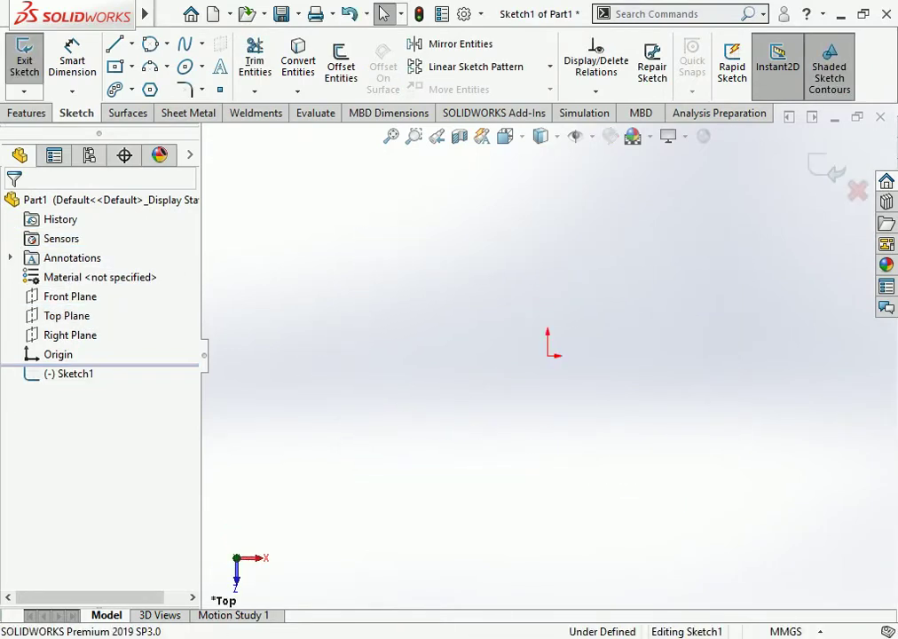
Draw a center rectangle centred on the origin.
{"action": "left_click", "coordinate": [131, 66]}
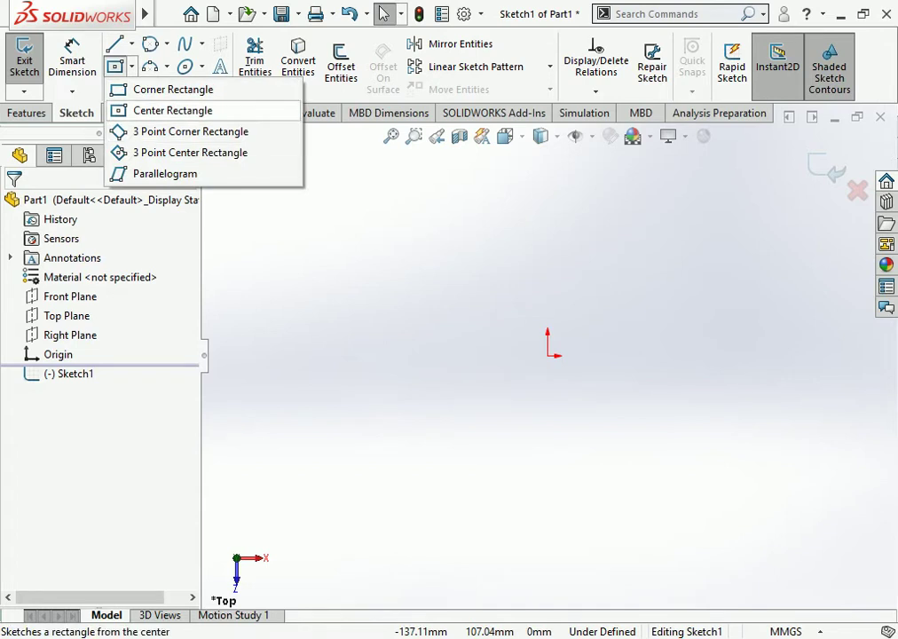
{"action": "left_click", "coordinate": [177, 108]}
{"action": "left_click", "coordinate": [548, 355]}
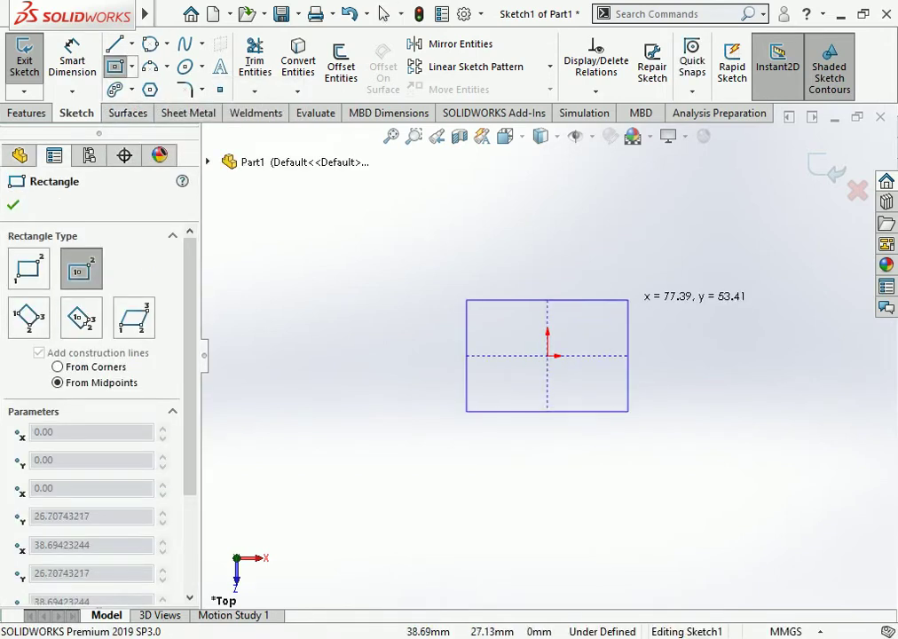
{"action": "left_click", "coordinate": [626, 280]}
{"action": "key", "text": "Escape"}
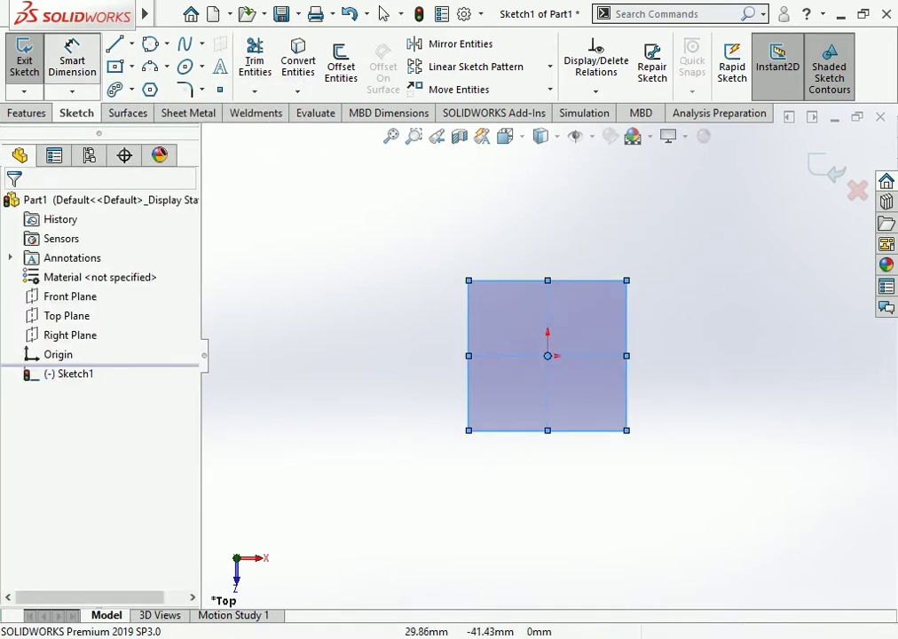
Dimension the rectangle's width and height to 200 each.
{"action": "left_click", "coordinate": [73, 57]}
{"action": "left_click", "coordinate": [547, 430]}
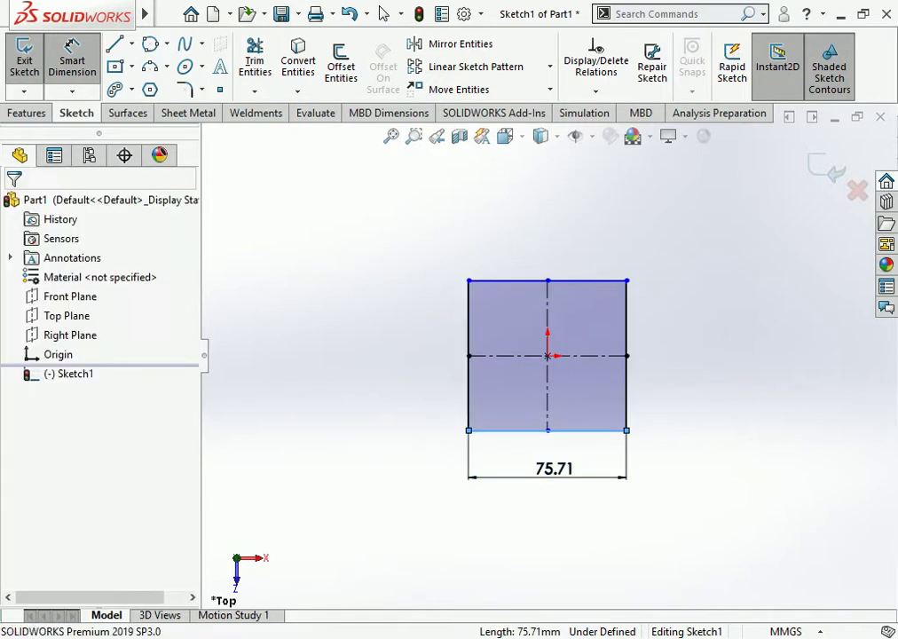
{"action": "left_click", "coordinate": [554, 469]}
{"action": "type", "text": "200"}
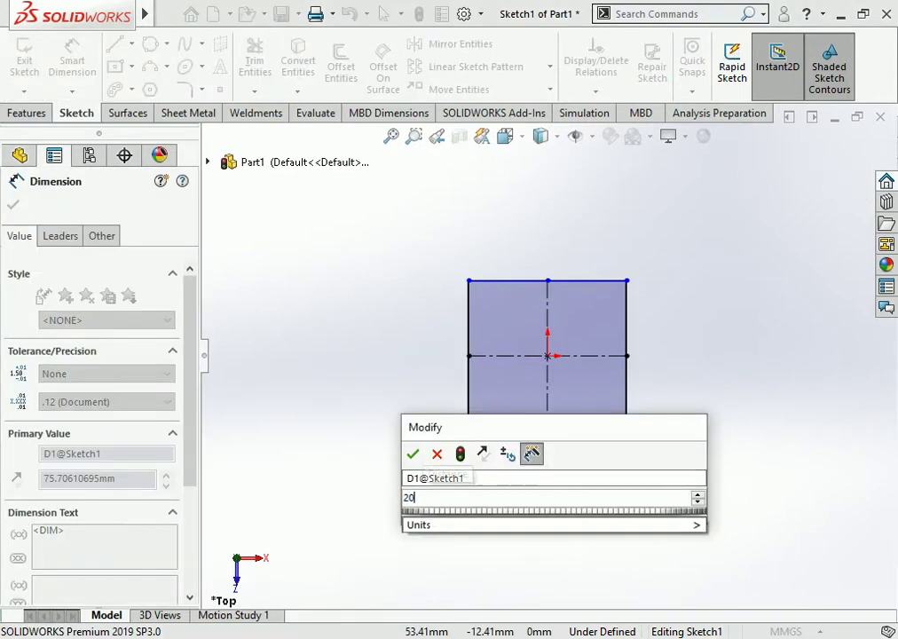
{"action": "key", "text": "Return"}
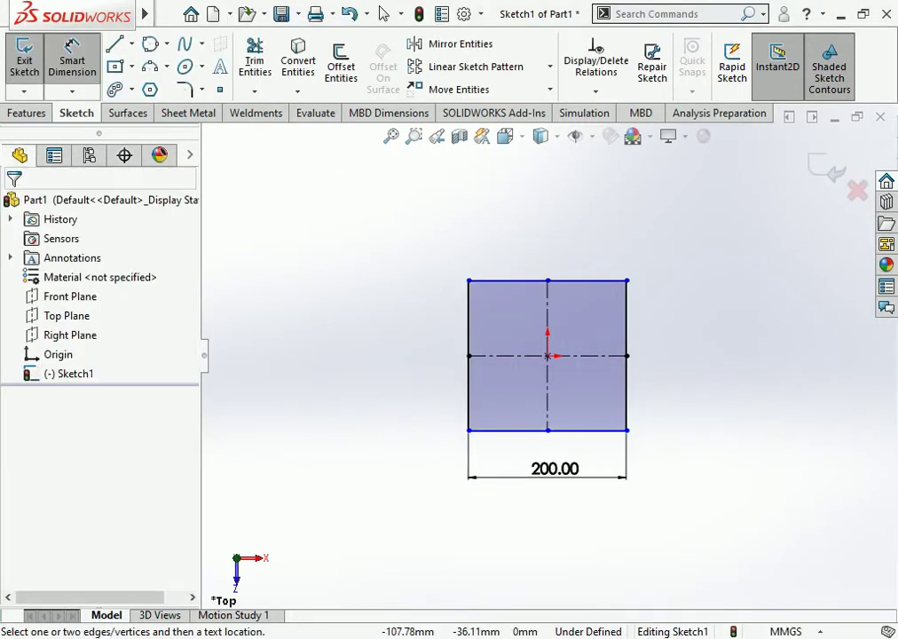
{"action": "left_click", "coordinate": [468, 319]}
{"action": "left_click", "coordinate": [401, 355]}
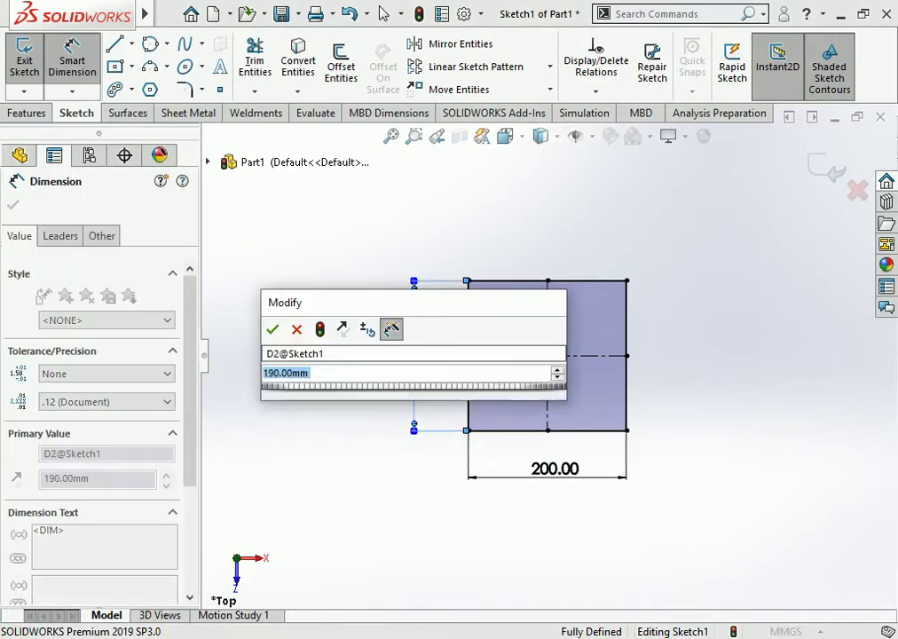
{"action": "type", "text": "200"}
{"action": "key", "text": "Return"}
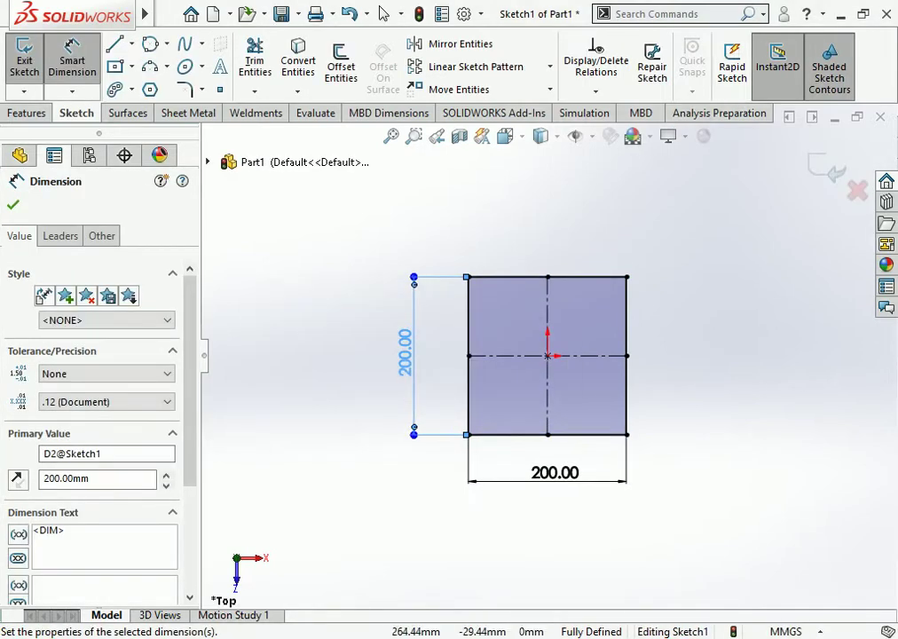
{"action": "left_click", "coordinate": [167, 43]}
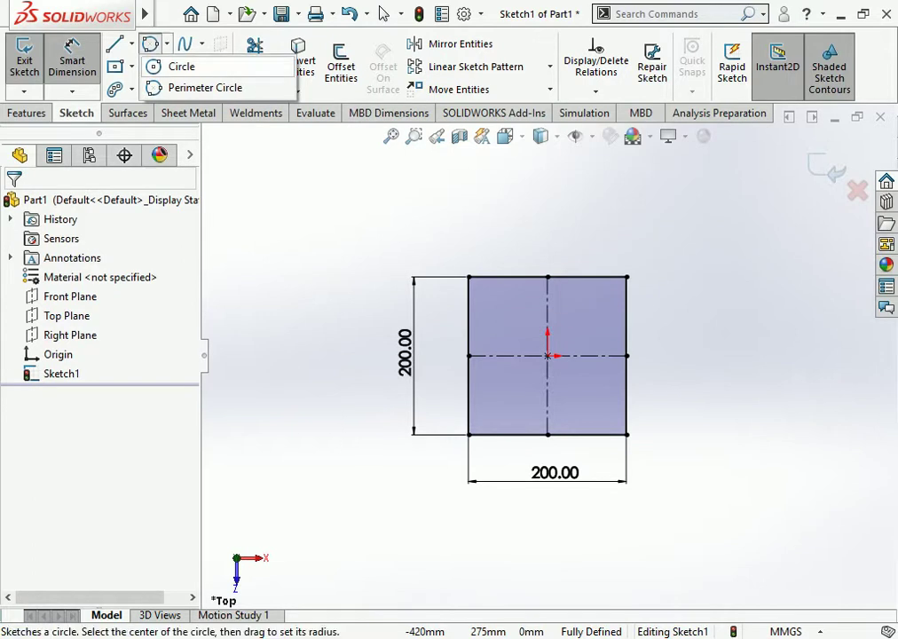
Draw a circle centred on the origin inside the square.
{"action": "left_click", "coordinate": [171, 66]}
{"action": "left_click", "coordinate": [548, 356]}
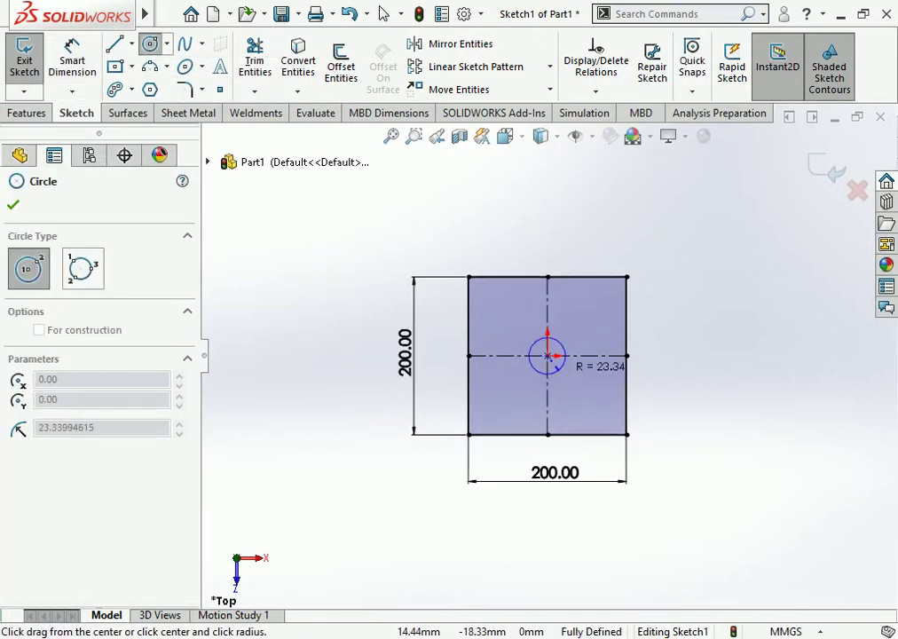
{"action": "left_click", "coordinate": [568, 376]}
Dimension the circle's diameter to 76.10 mm.
{"action": "left_click", "coordinate": [72, 58]}
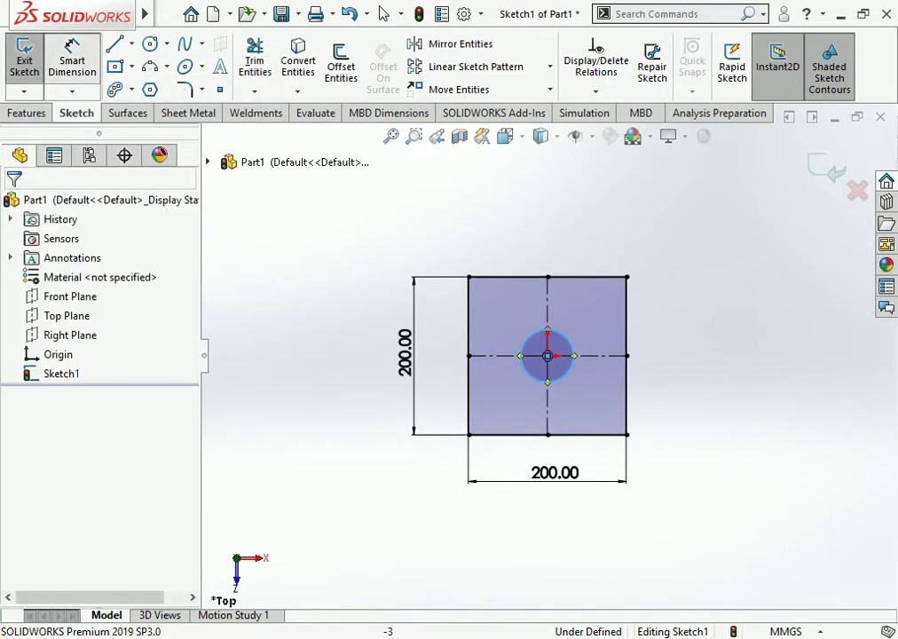
{"action": "left_click", "coordinate": [529, 375]}
{"action": "left_click", "coordinate": [481, 411]}
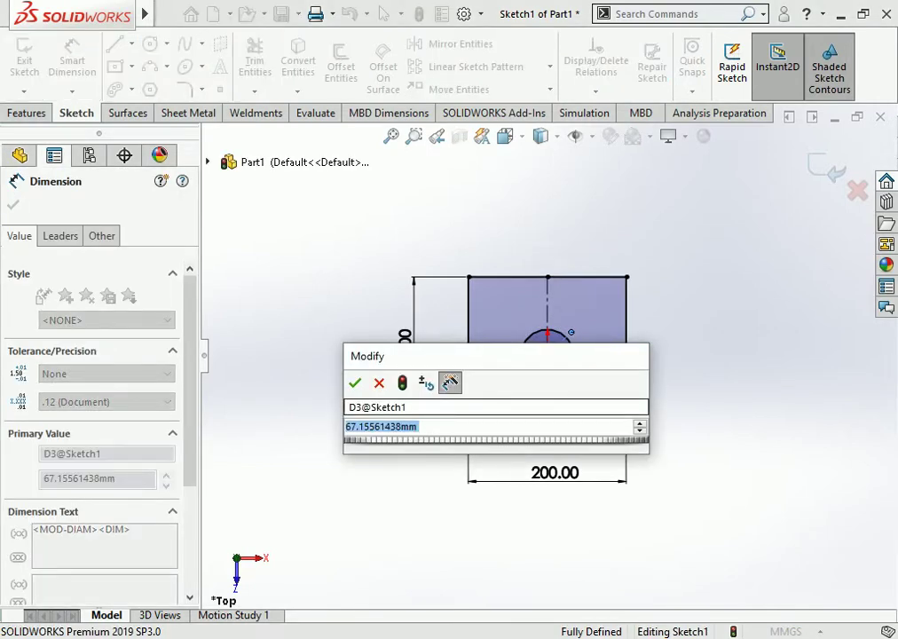
{"action": "type", "text": "67.1556"}
{"action": "key", "text": "Return"}
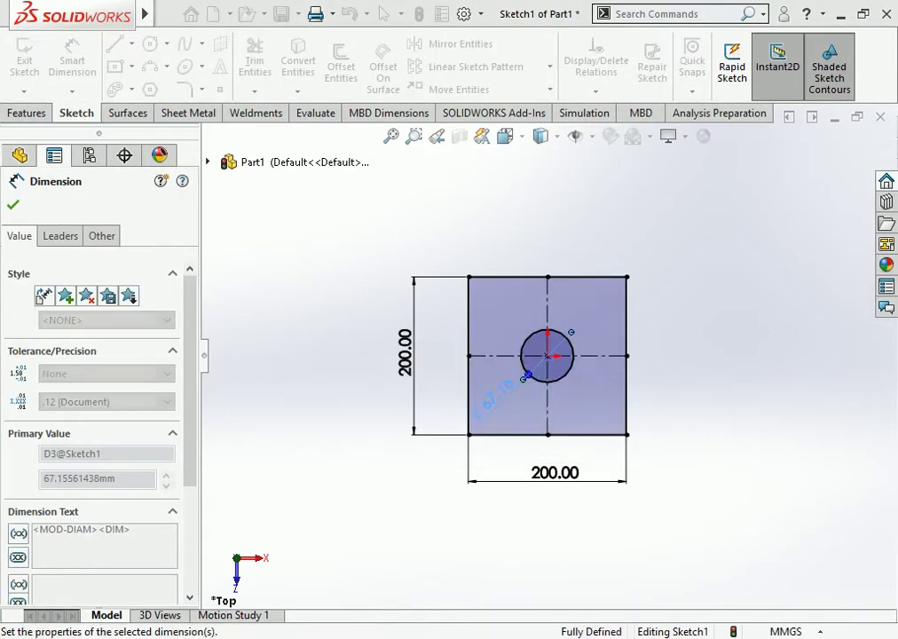
{"action": "key", "text": "Escape"}
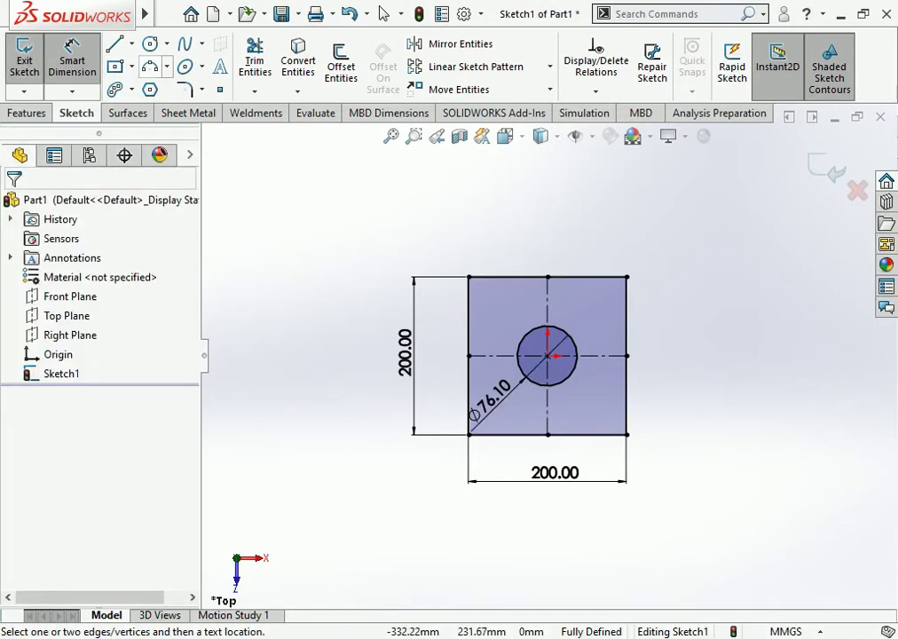
{"action": "key", "text": "Escape"}
Draw a construction circle at the origin, tangent to the square's top edge.
{"action": "left_click", "coordinate": [151, 44]}
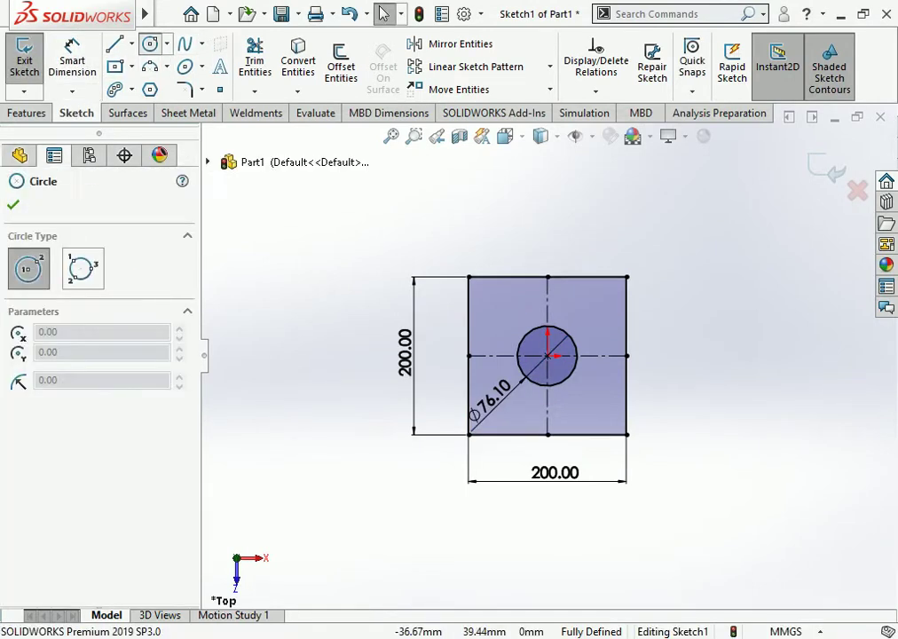
{"action": "left_click", "coordinate": [547, 355]}
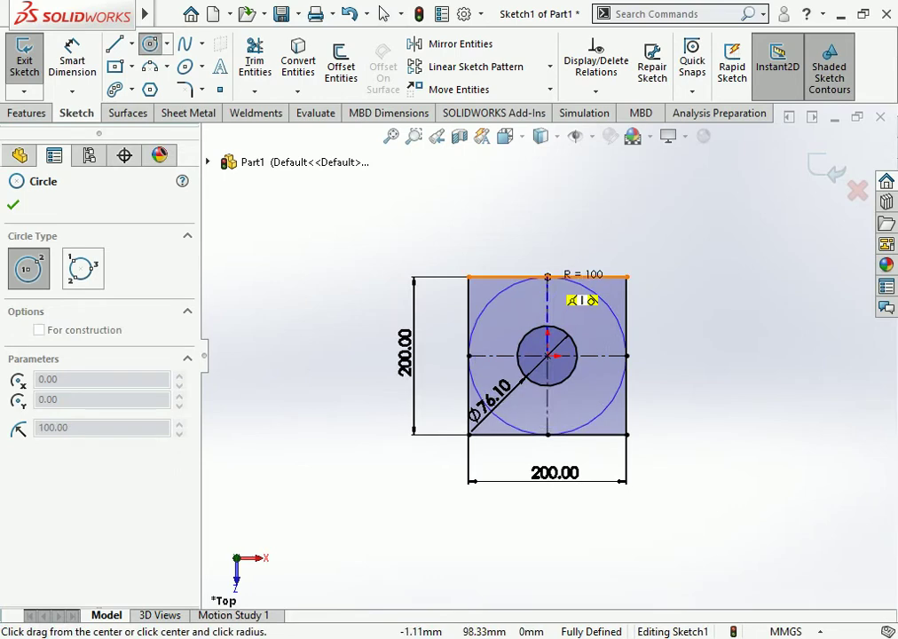
{"action": "left_click", "coordinate": [547, 276]}
{"action": "left_click", "coordinate": [39, 516]}
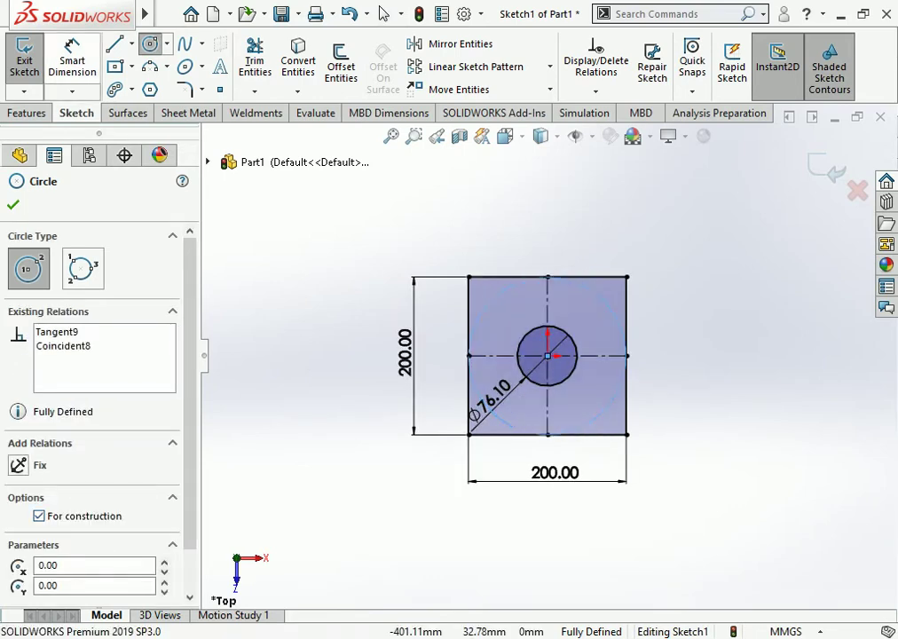
Draw a centerline from the origin to the construction circle, angled 45° below horizontal.
{"action": "left_click", "coordinate": [131, 44]}
{"action": "left_click", "coordinate": [156, 88]}
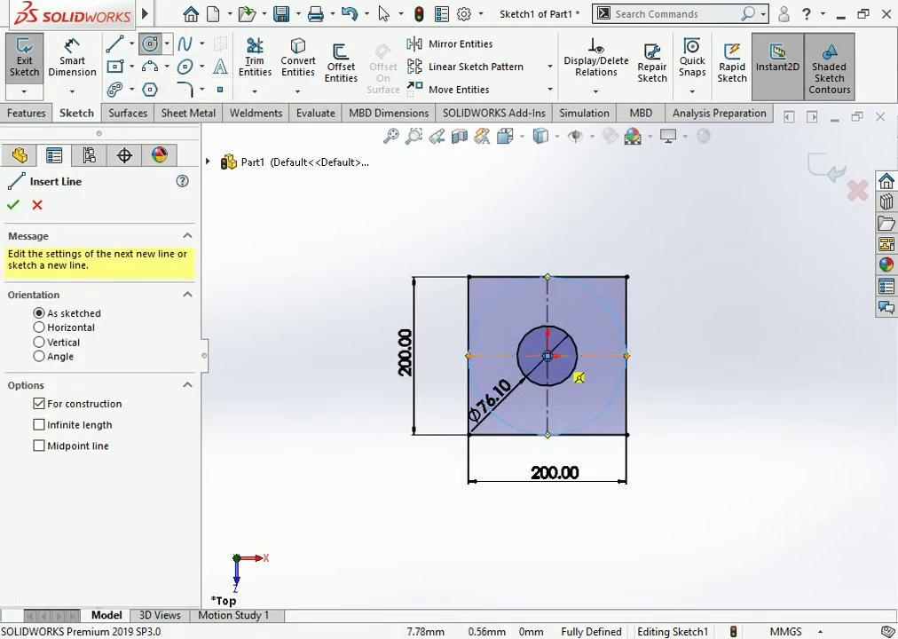
{"action": "left_click", "coordinate": [548, 355]}
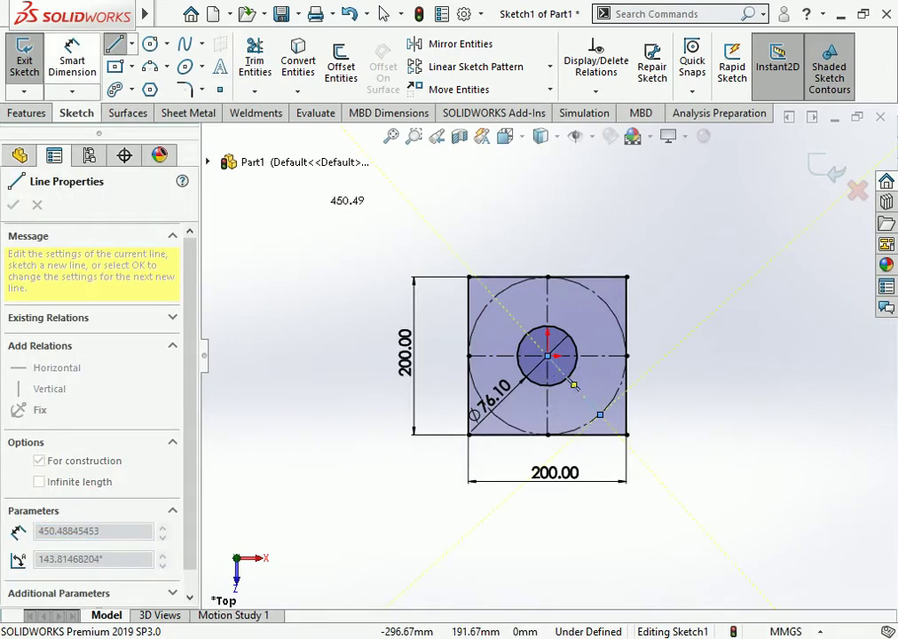
{"action": "left_click", "coordinate": [72, 53]}
{"action": "left_click", "coordinate": [577, 388]}
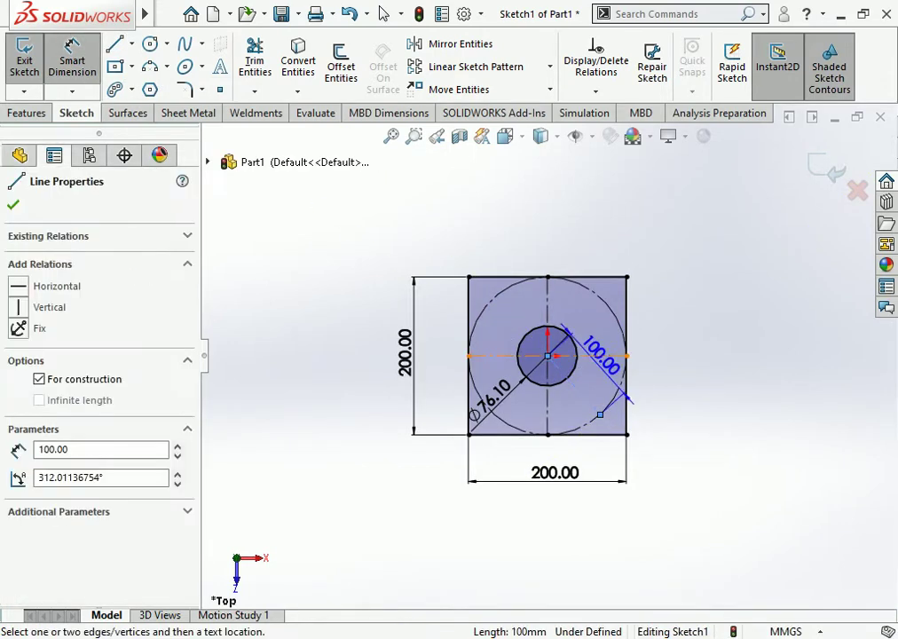
{"action": "left_click", "coordinate": [612, 355]}
{"action": "left_click", "coordinate": [636, 450]}
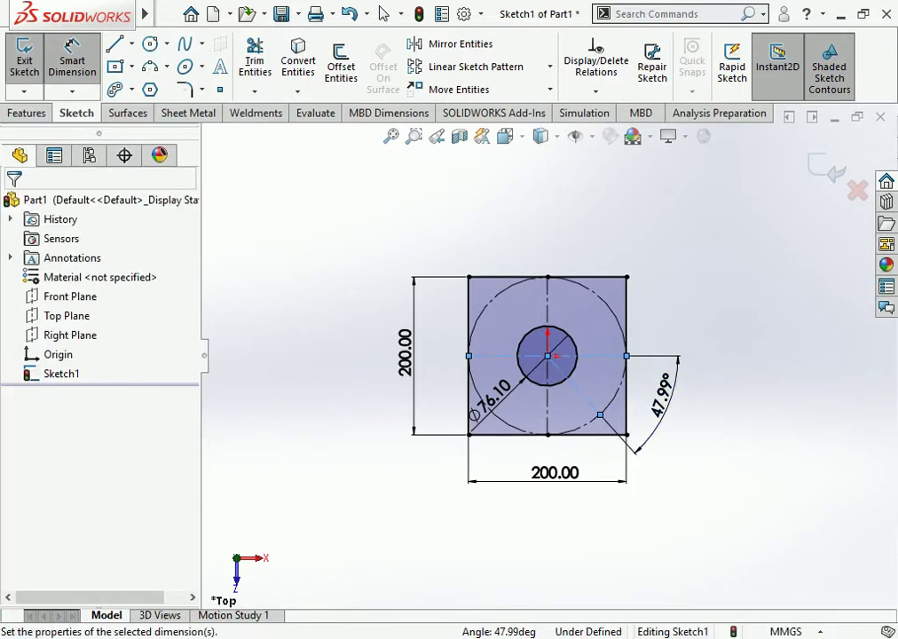
{"action": "type", "text": "45"}
{"action": "key", "text": "Return"}
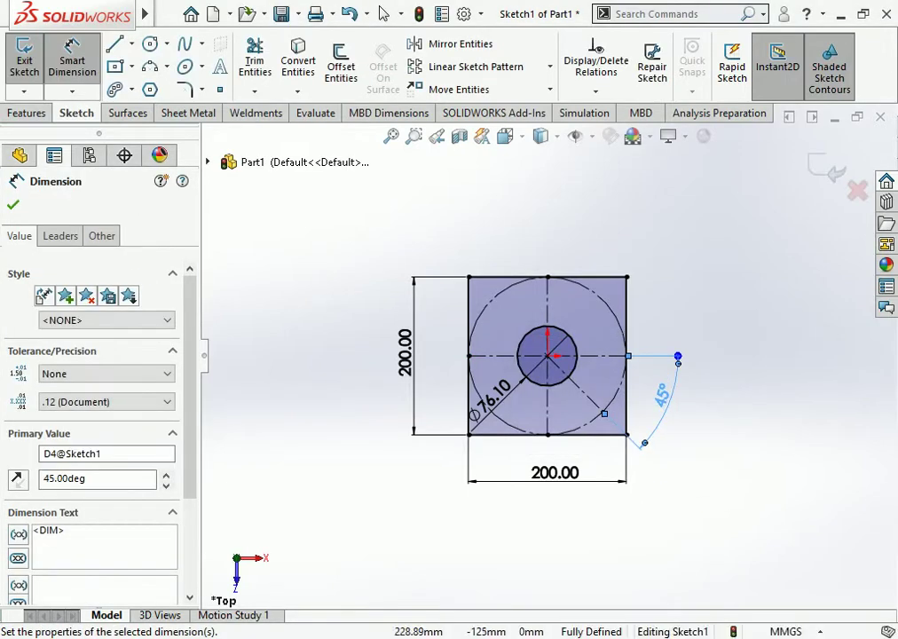
{"action": "key", "text": "Escape"}
{"action": "left_click", "coordinate": [150, 44]}
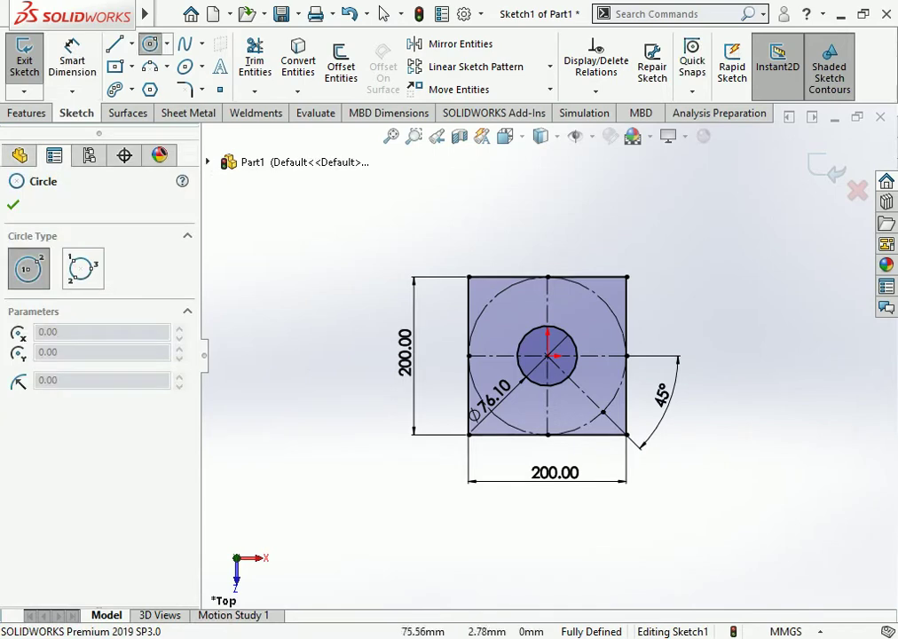
Draw a small circle at the end of the 45° centerline.
{"action": "scroll", "coordinate": [604, 417], "scroll_direction": "up", "scroll_amount": 3}
{"action": "left_click", "coordinate": [602, 407]}
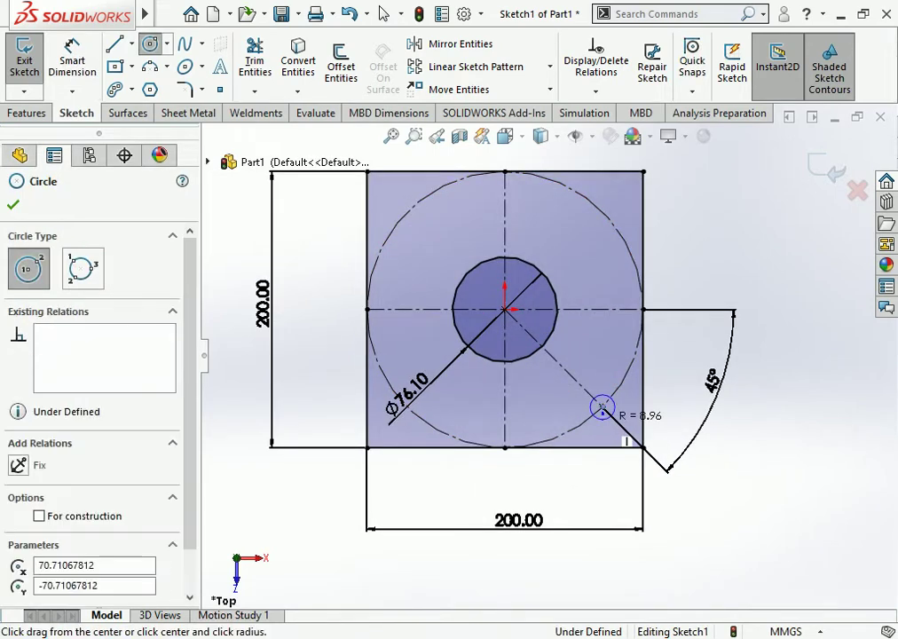
{"action": "left_click", "coordinate": [610, 411]}
Dimension the small circle's diameter to 20 mm.
{"action": "left_click", "coordinate": [72, 55]}
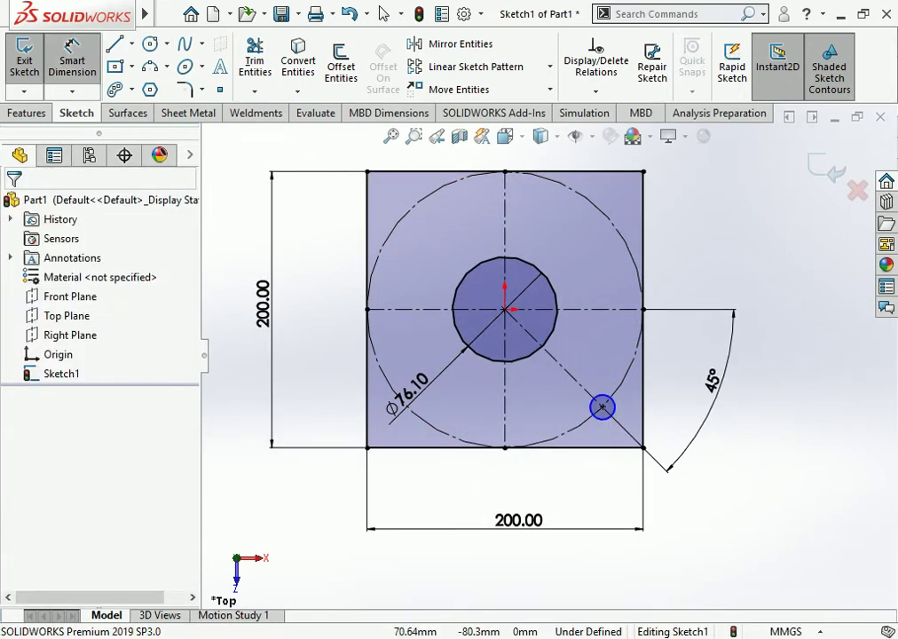
{"action": "left_click", "coordinate": [602, 407]}
{"action": "left_click", "coordinate": [611, 484]}
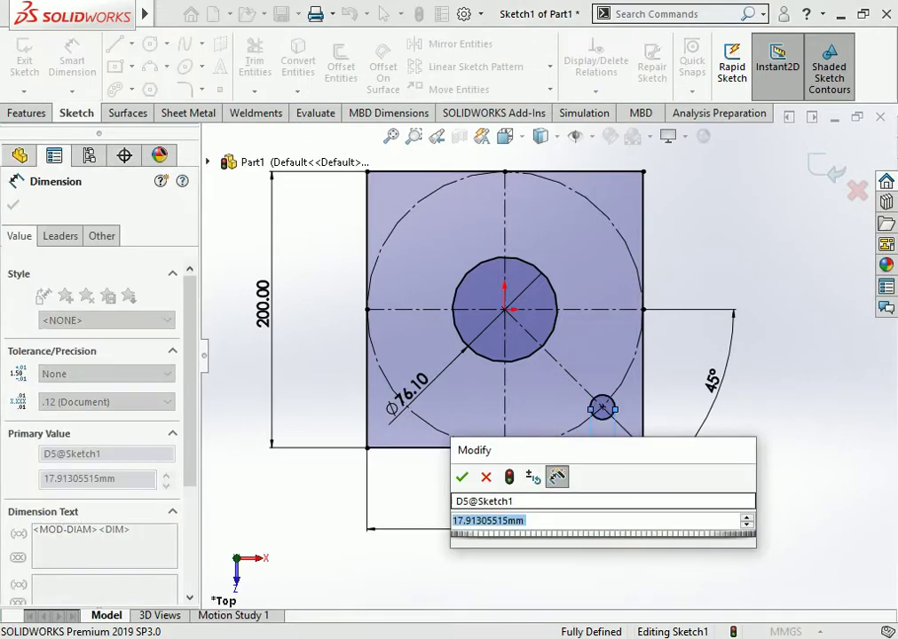
{"action": "type", "text": "20"}
{"action": "key", "text": "Return"}
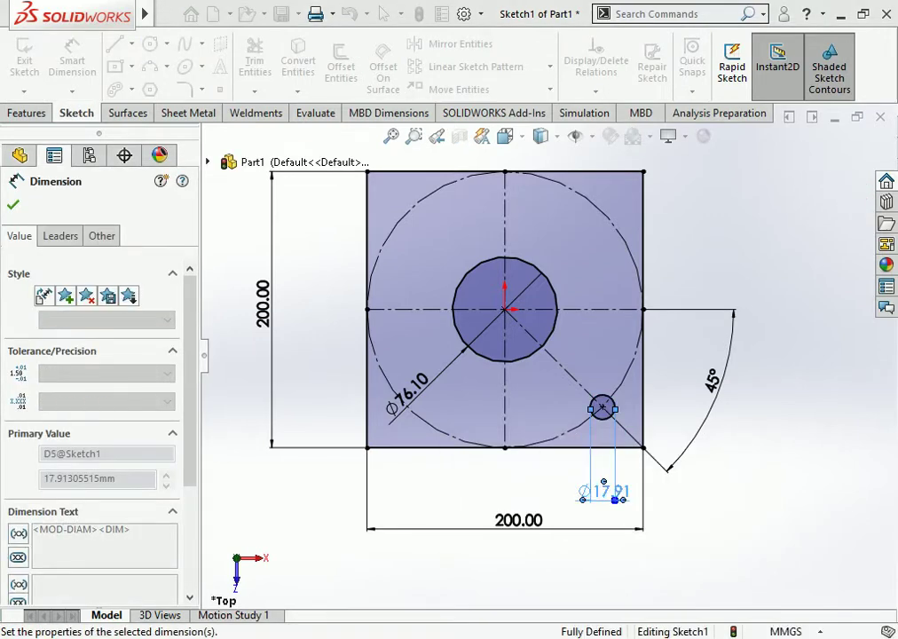
{"action": "key", "text": "Escape"}
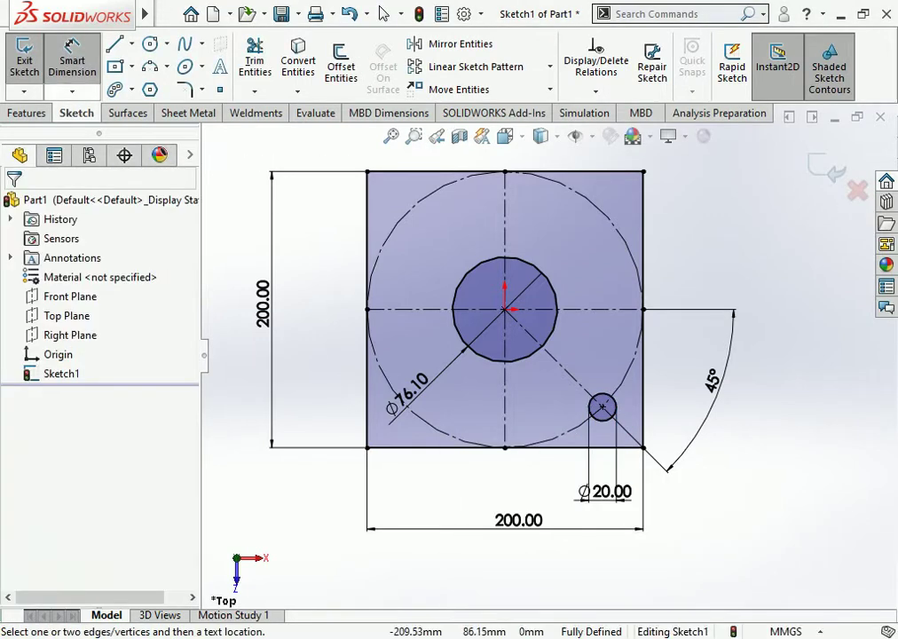
{"action": "left_click", "coordinate": [384, 13]}
Circular-pattern the small circle into four holes around the construction circle.
{"action": "left_click", "coordinate": [550, 67]}
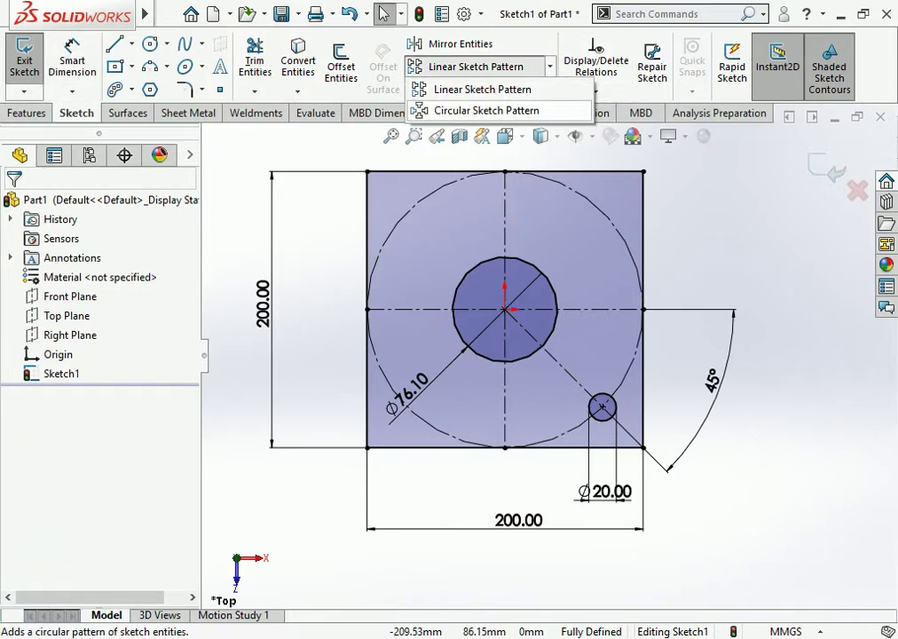
{"action": "left_click", "coordinate": [486, 110]}
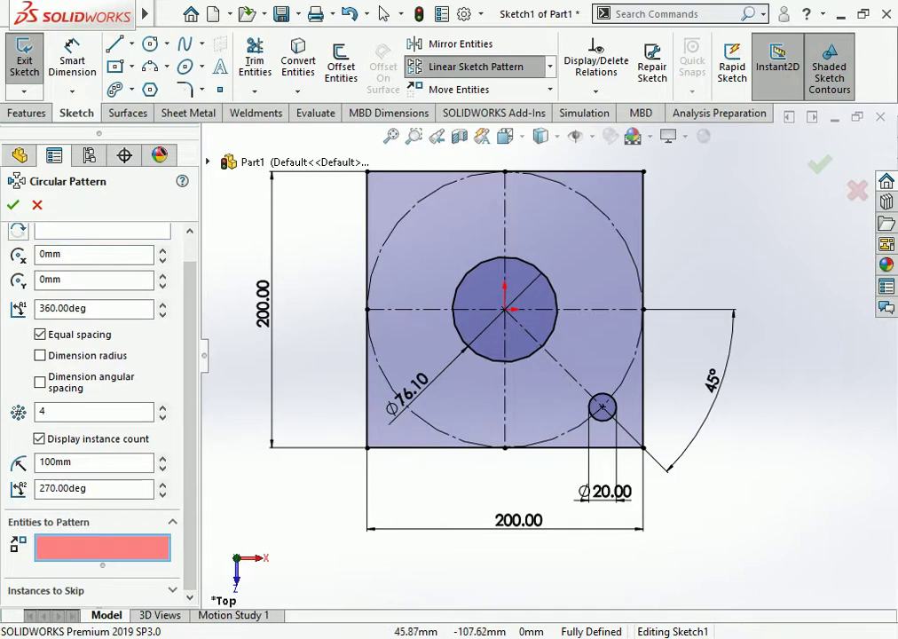
{"action": "left_click", "coordinate": [597, 419]}
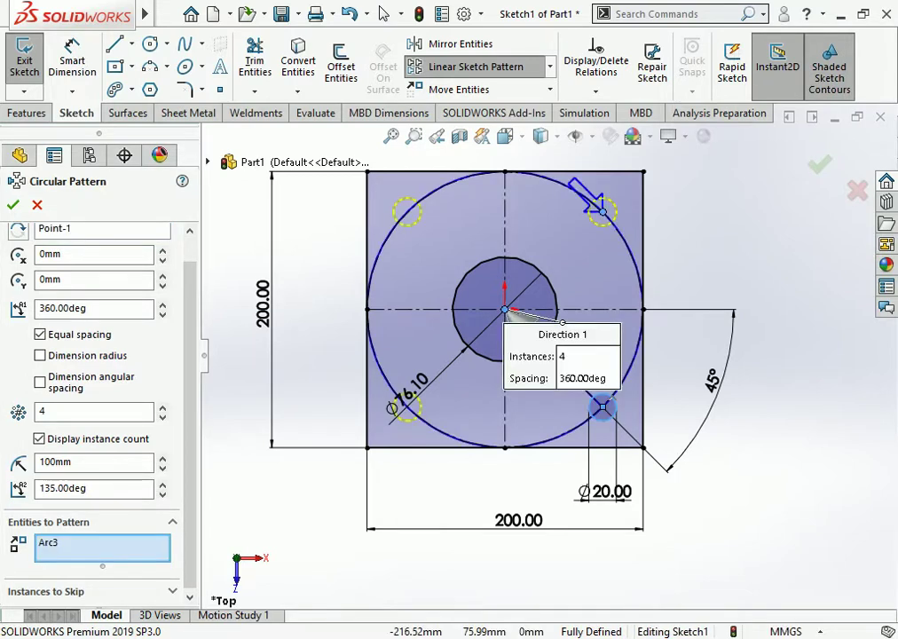
{"action": "left_click", "coordinate": [13, 205]}
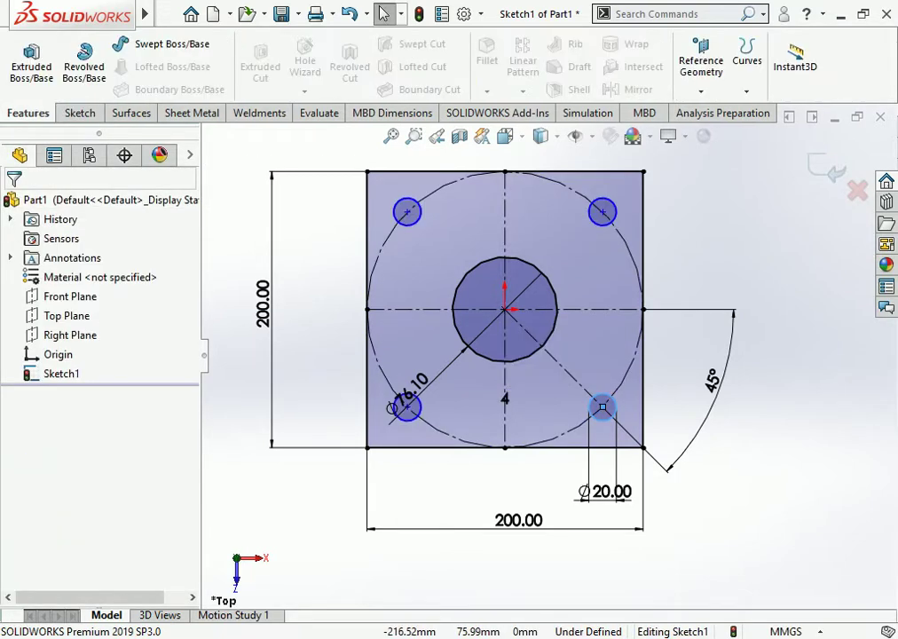
{"action": "left_click", "coordinate": [28, 113]}
Change the hole diameter dimension to 16 mm.
{"action": "double_click", "coordinate": [609, 491]}
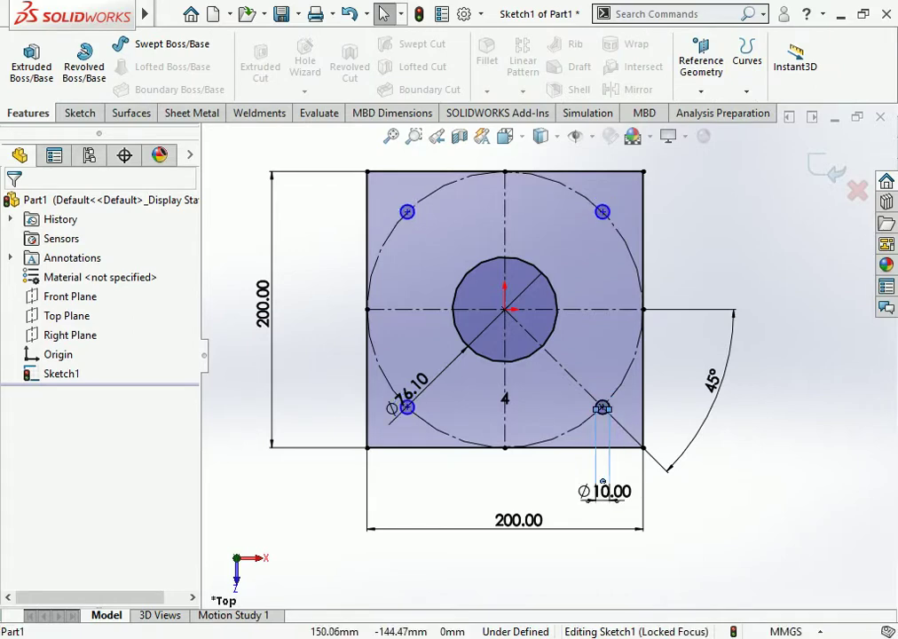
{"action": "double_click", "coordinate": [603, 483]}
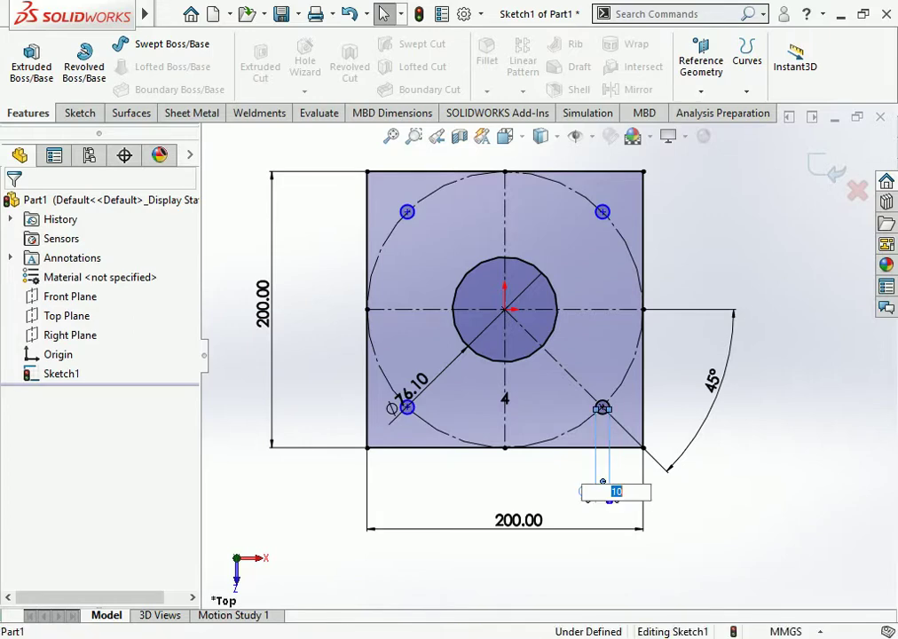
{"action": "key", "text": "Return"}
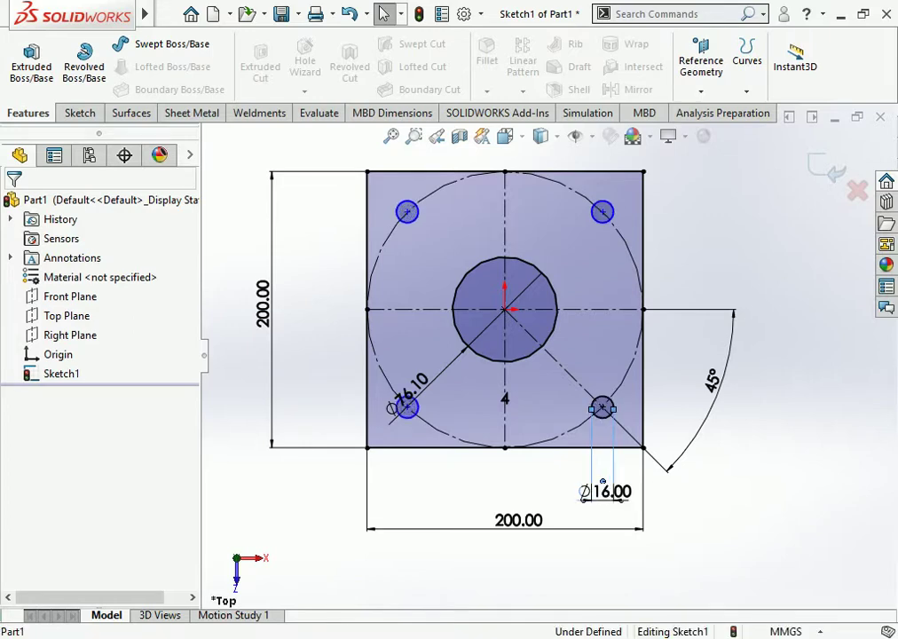
{"action": "key", "text": "Escape"}
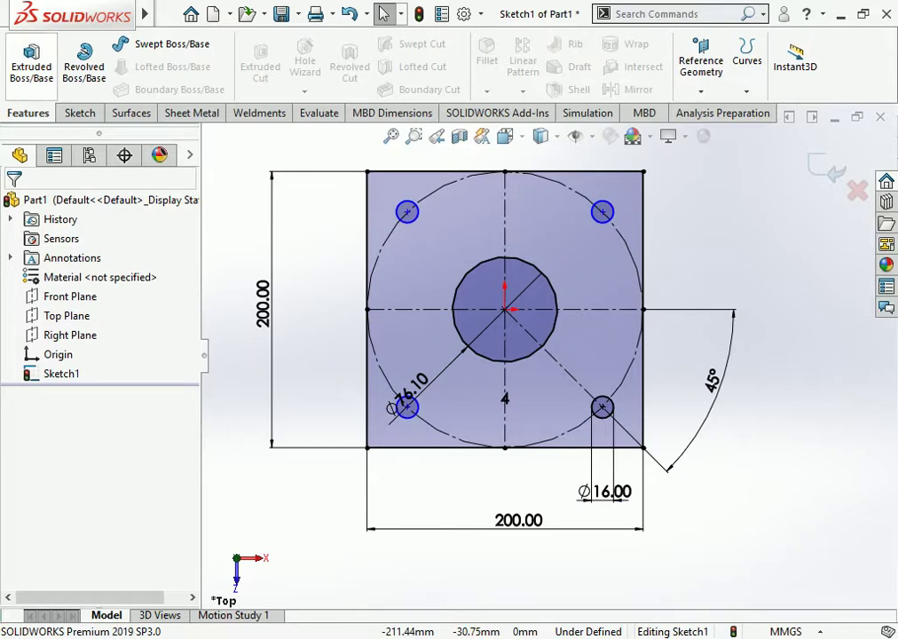
{"action": "left_click", "coordinate": [31, 57]}
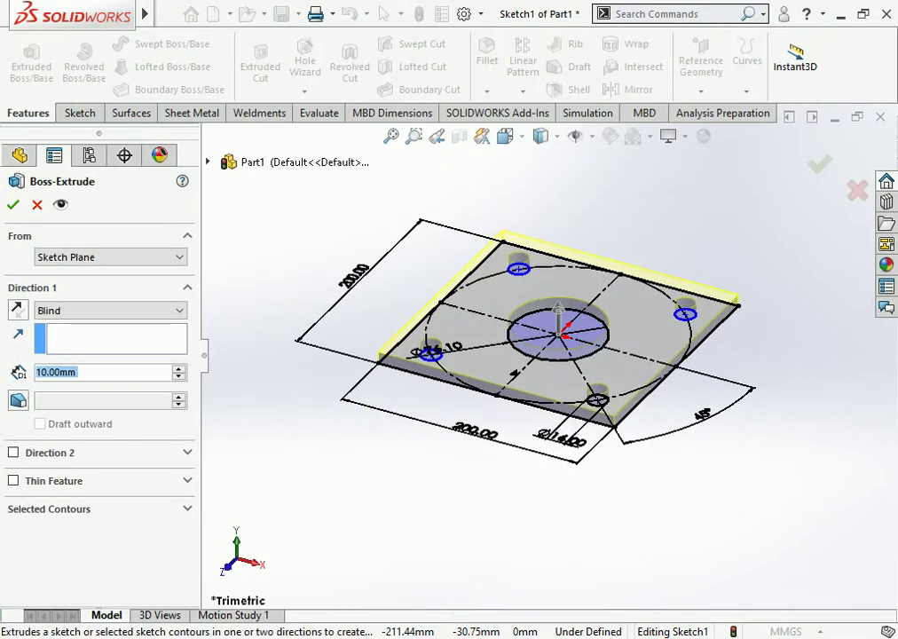
Extrude the sketch 5 mm deep into the plate with its holes.
{"action": "type", "text": "5"}
{"action": "key", "text": "Return"}
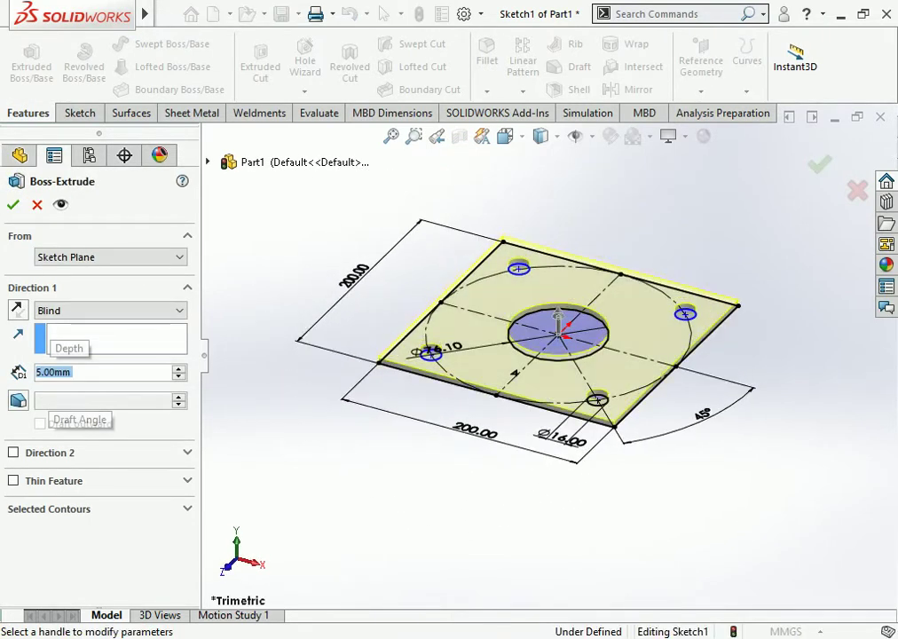
{"action": "key", "text": "Return"}
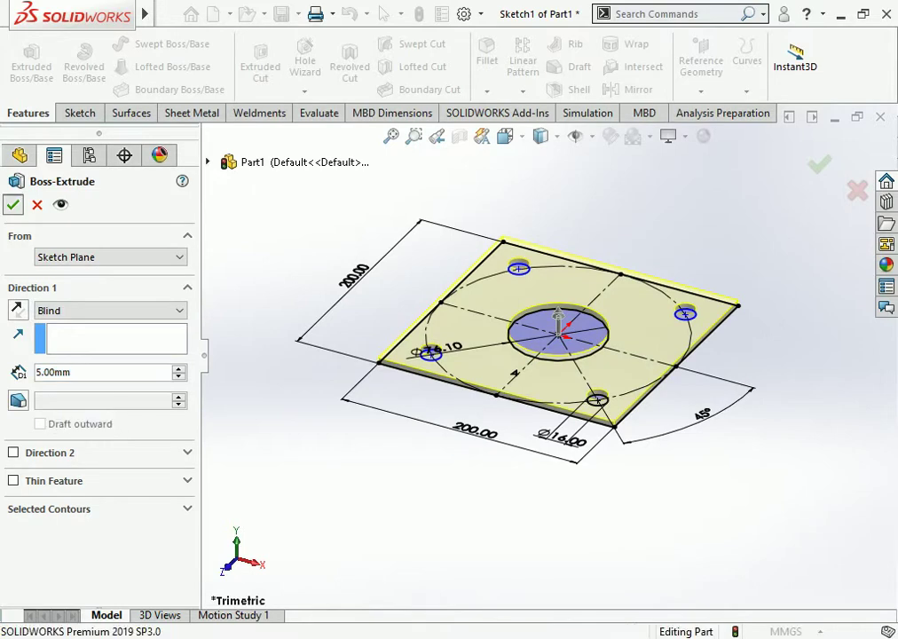
Zoom around the finished plate, then start a new document.
{"action": "scroll", "coordinate": [566, 222], "scroll_direction": "down", "scroll_amount": 2}
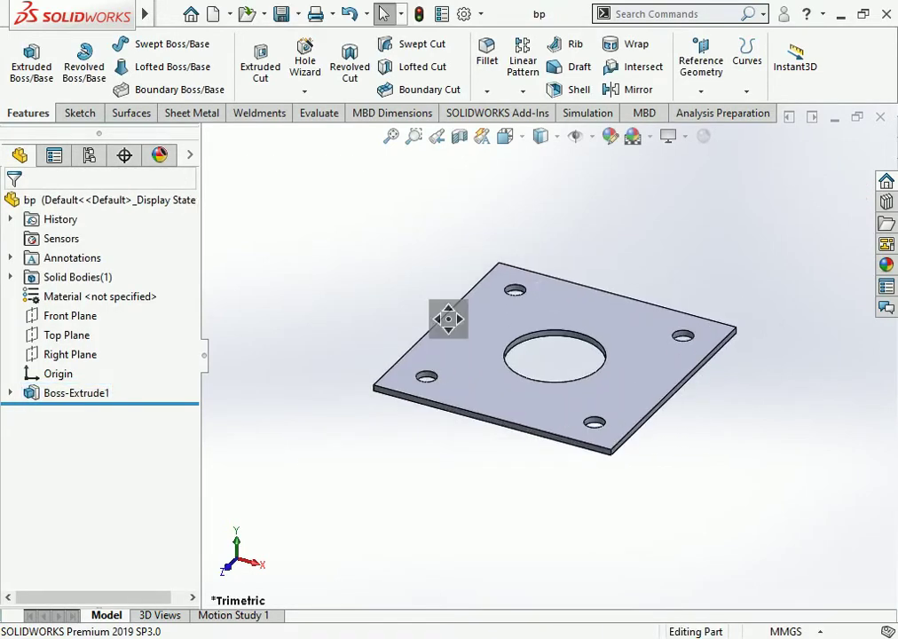
{"action": "scroll", "coordinate": [448, 319], "scroll_direction": "up", "scroll_amount": 2}
{"action": "scroll", "coordinate": [449, 319], "scroll_direction": "up", "scroll_amount": 2}
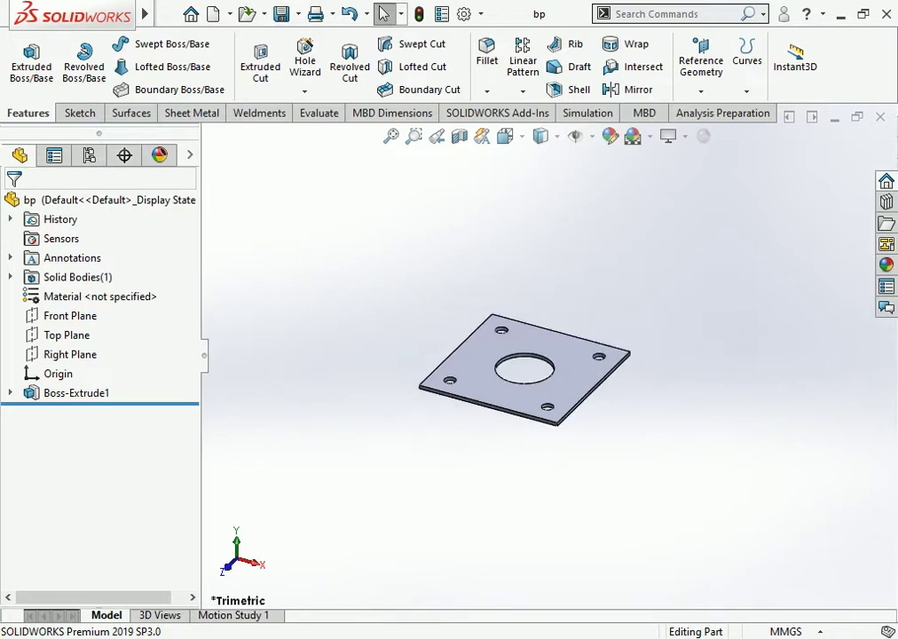
{"action": "key", "text": "ctrl+n"}
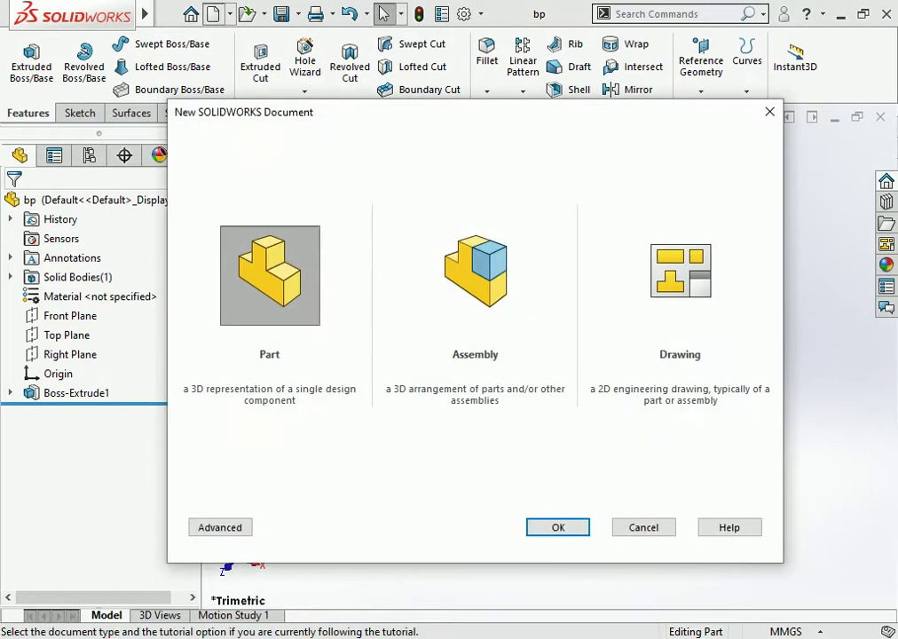
Create a new part and start a sketch on the Top Plane.
{"action": "key", "text": "Return"}
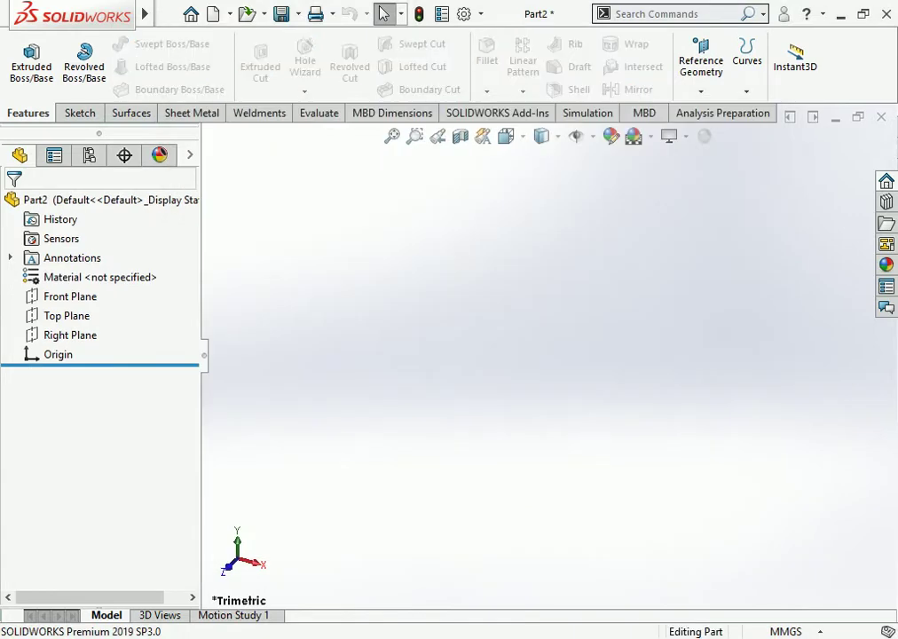
{"action": "left_click", "coordinate": [66, 315]}
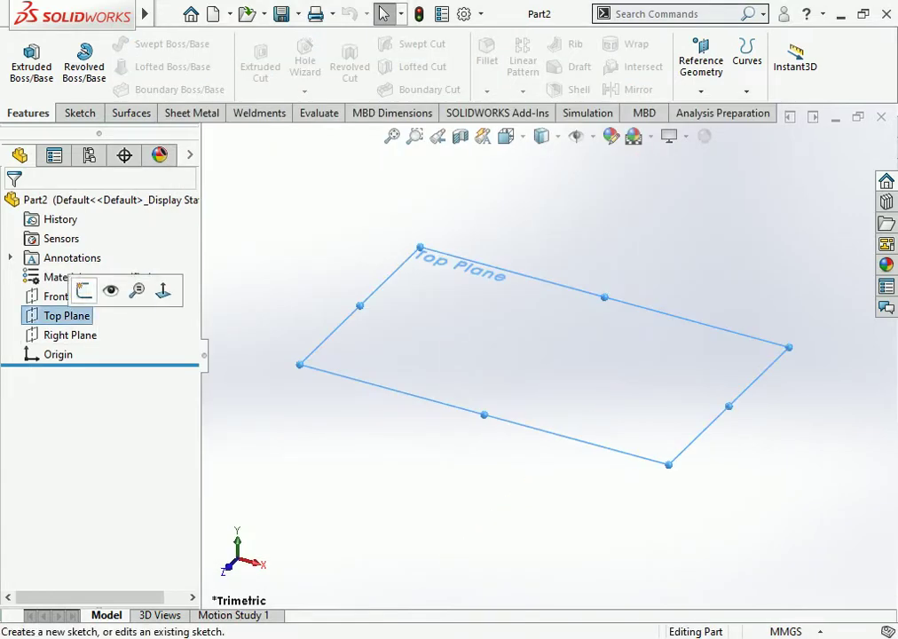
{"action": "left_click", "coordinate": [56, 293]}
Draw a circle at the origin and dimension its diameter to 76.1 mm.
{"action": "key", "text": "l"}
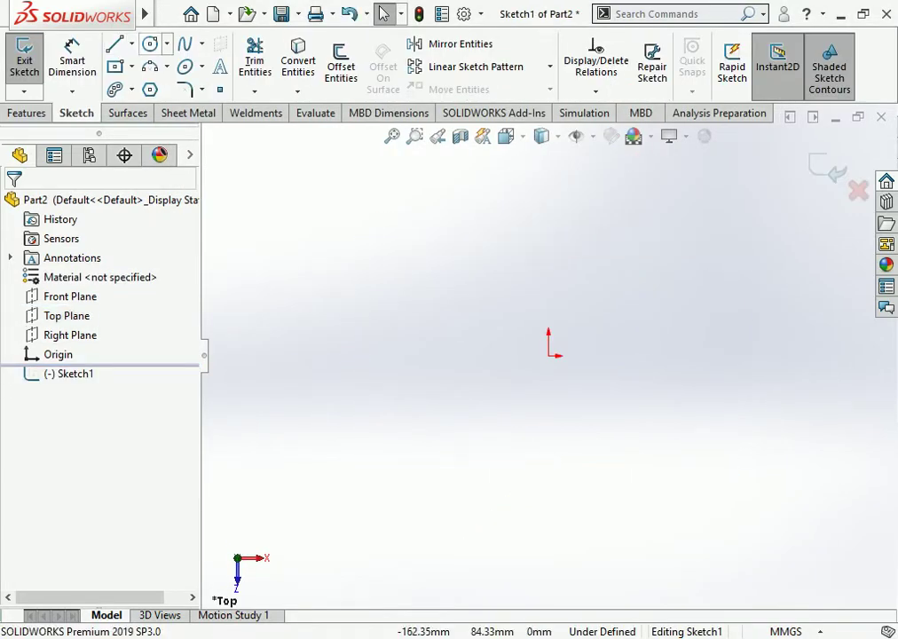
{"action": "left_click_drag", "start_coordinate": [548, 355], "coordinate": [608, 297]}
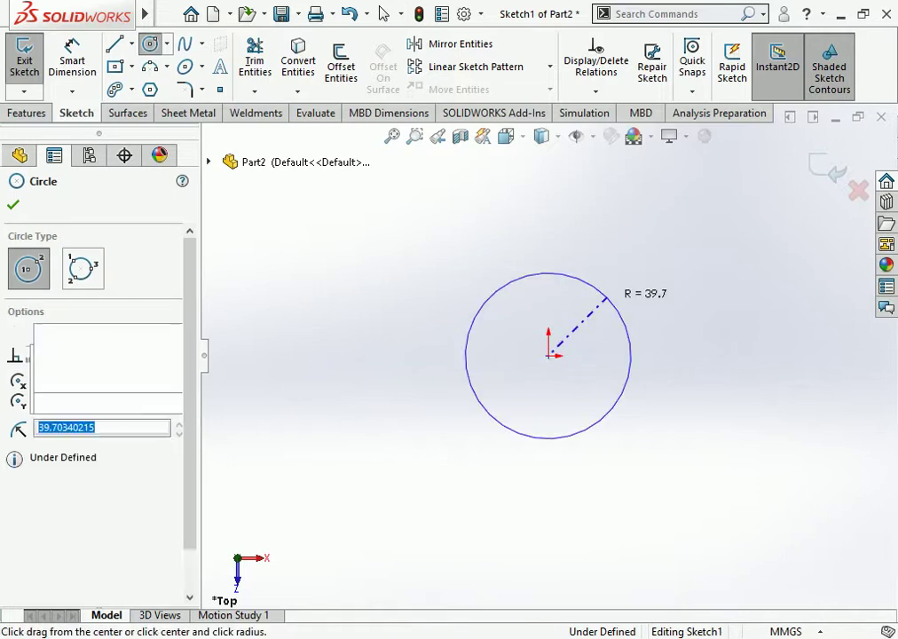
{"action": "left_click", "coordinate": [608, 298]}
{"action": "left_click", "coordinate": [72, 54]}
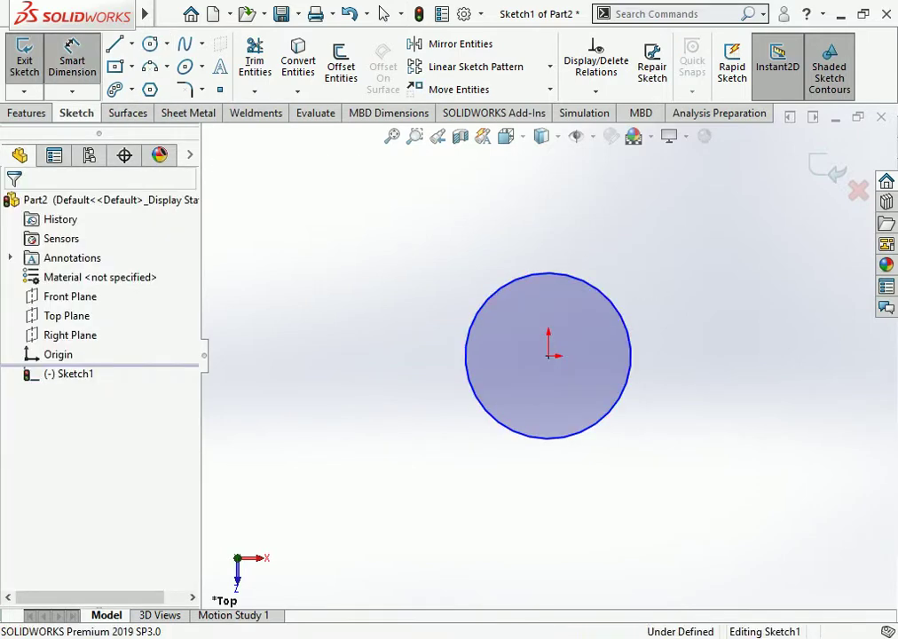
{"action": "left_click", "coordinate": [468, 337]}
{"action": "left_click", "coordinate": [393, 355]}
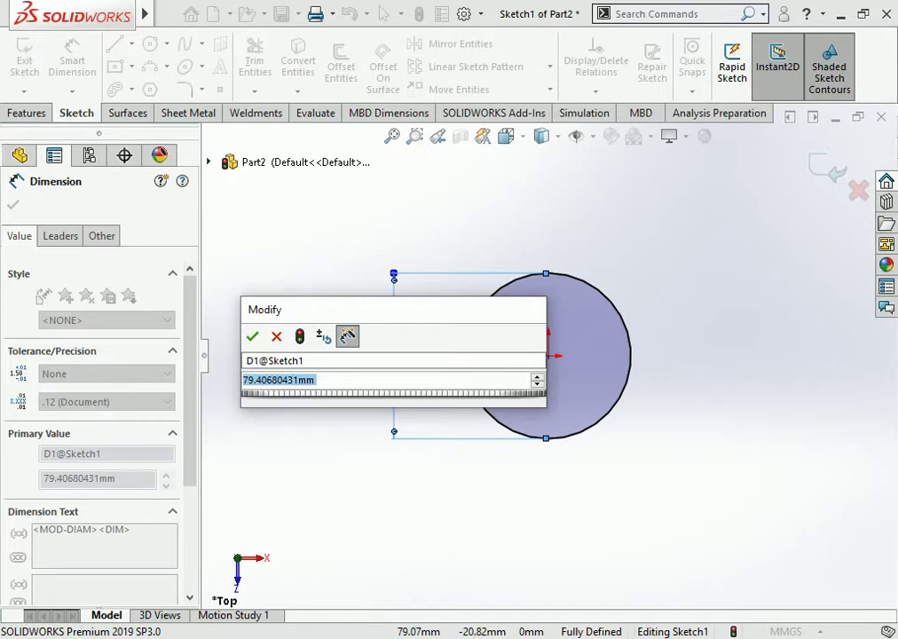
{"action": "type", "text": "76.1"}
{"action": "key", "text": "Return"}
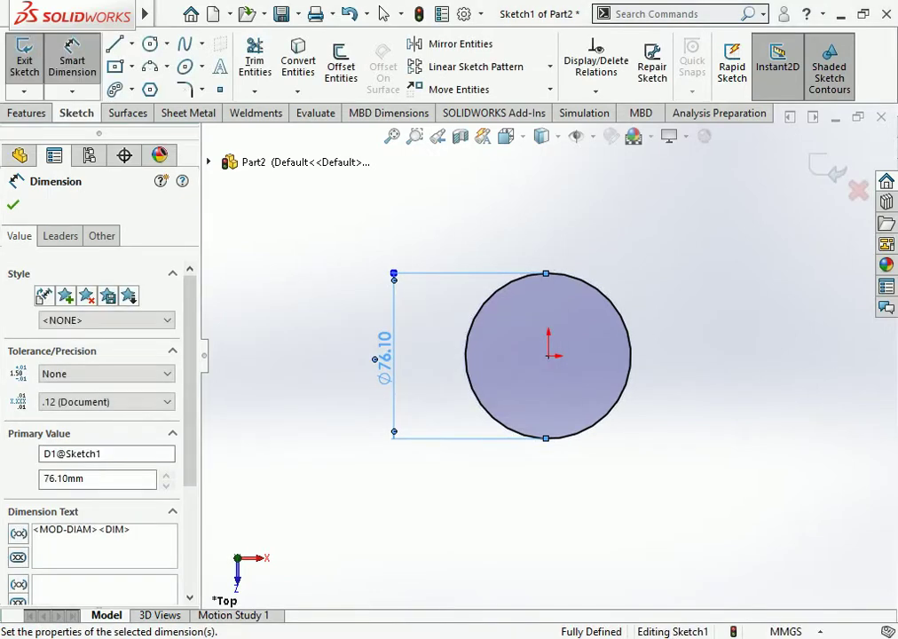
{"action": "key", "text": "Escape"}
{"action": "left_click", "coordinate": [27, 113]}
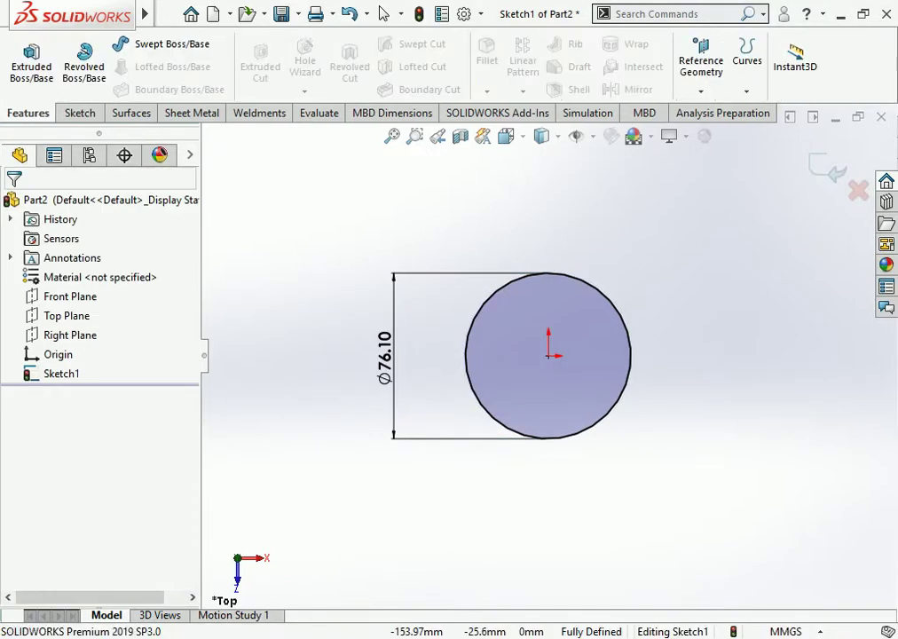
Extrude the circle mid-plane 3000 mm as a thin feature with a 3 mm wall.
{"action": "left_click", "coordinate": [31, 60]}
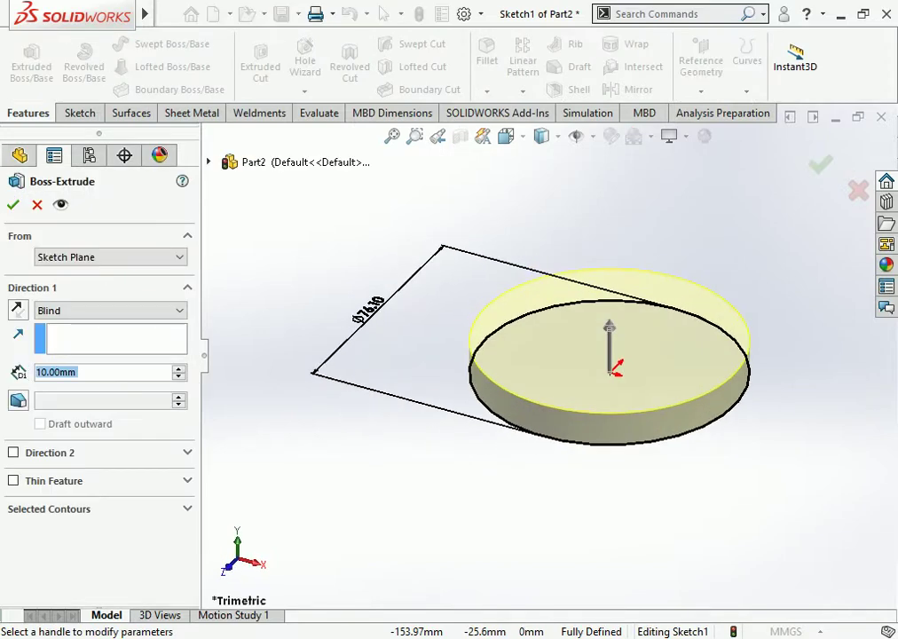
{"action": "left_click", "coordinate": [107, 310]}
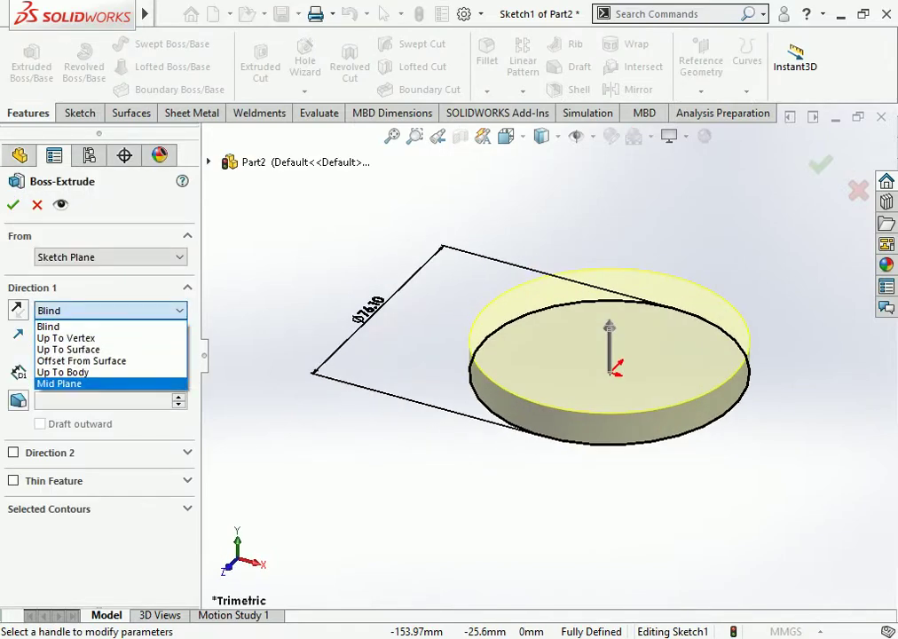
{"action": "left_click", "coordinate": [59, 383]}
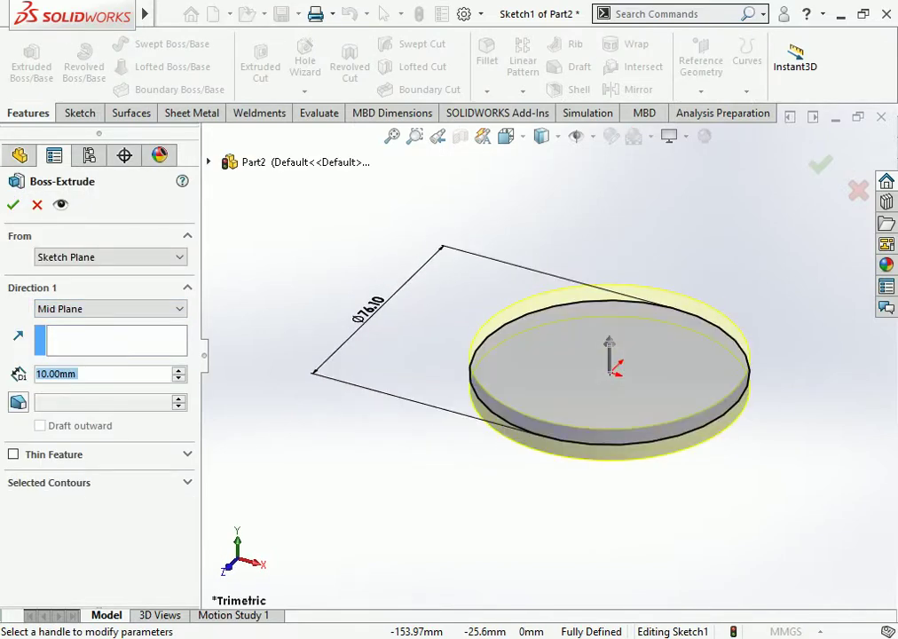
{"action": "type", "text": "3000"}
{"action": "key", "text": "Return"}
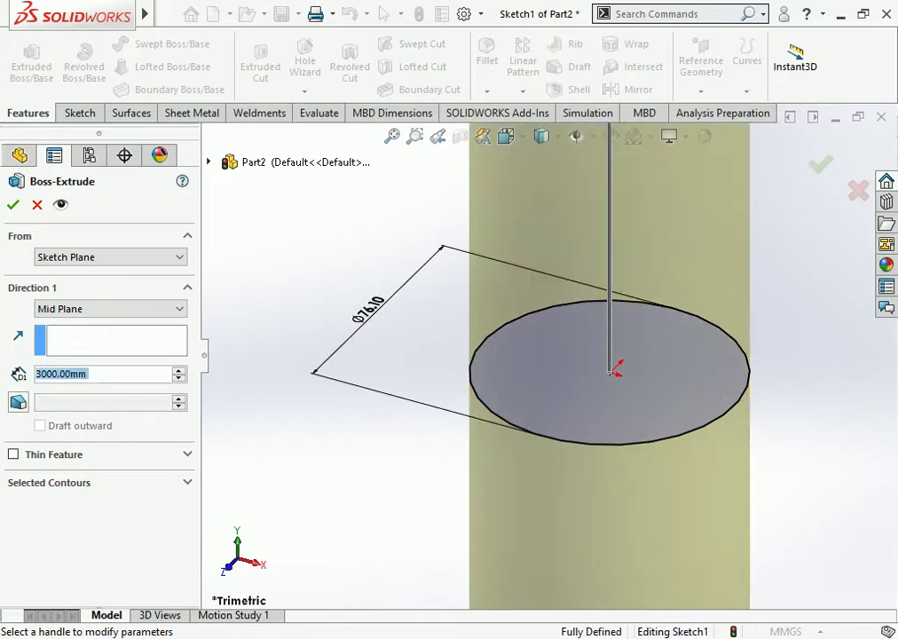
{"action": "left_click", "coordinate": [13, 454]}
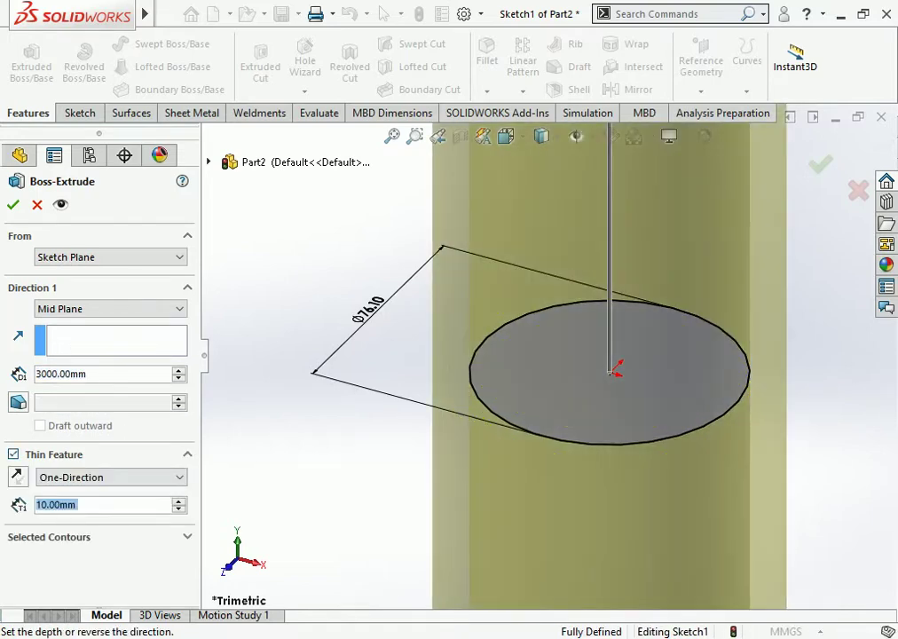
{"action": "type", "text": "3"}
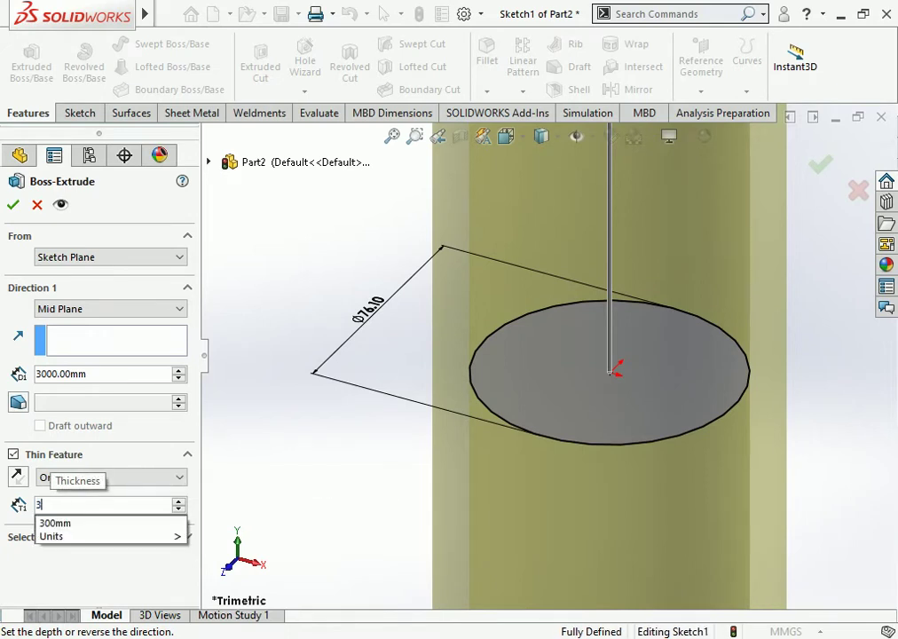
{"action": "key", "text": "Return"}
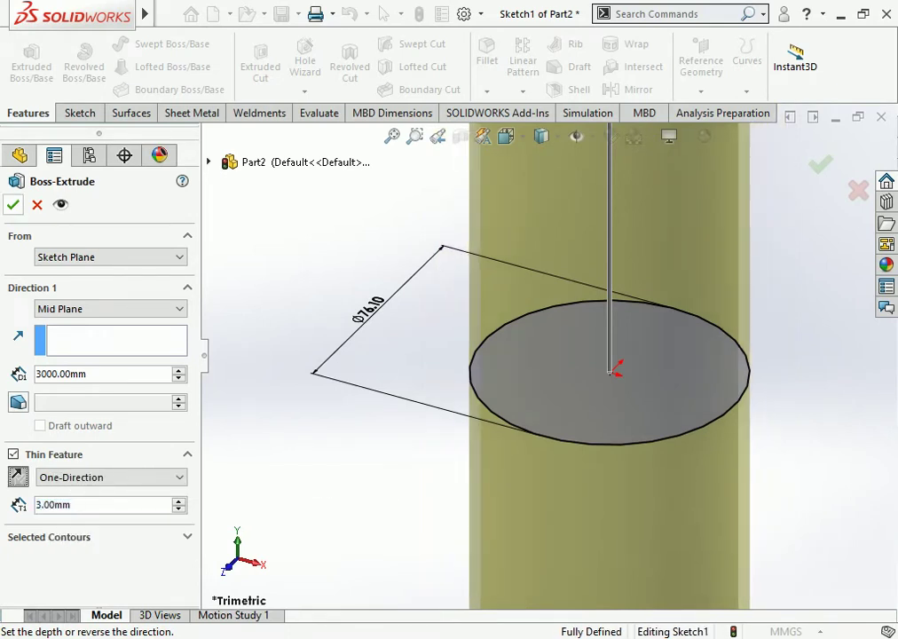
{"action": "key", "text": "Return"}
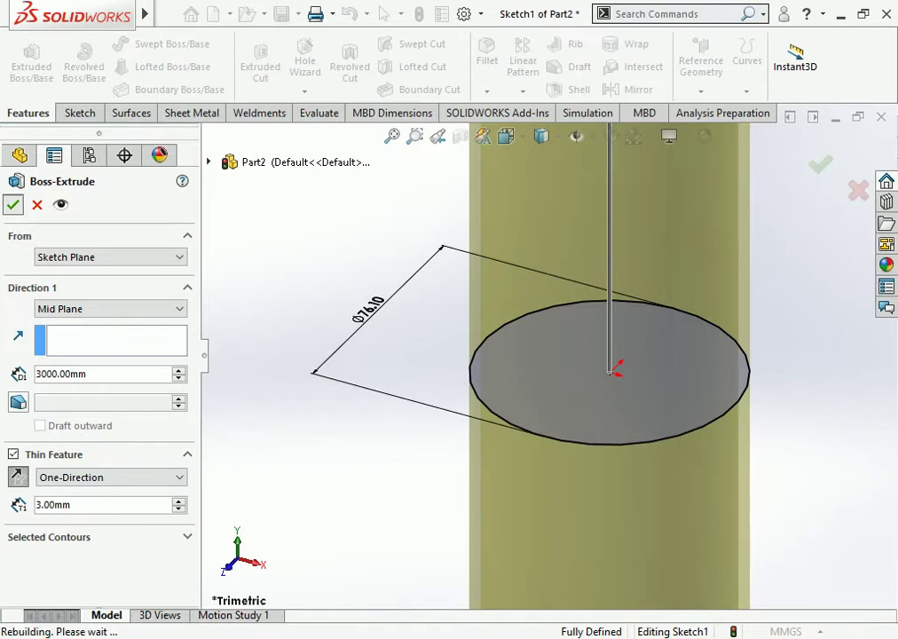
{"action": "key", "text": "f"}
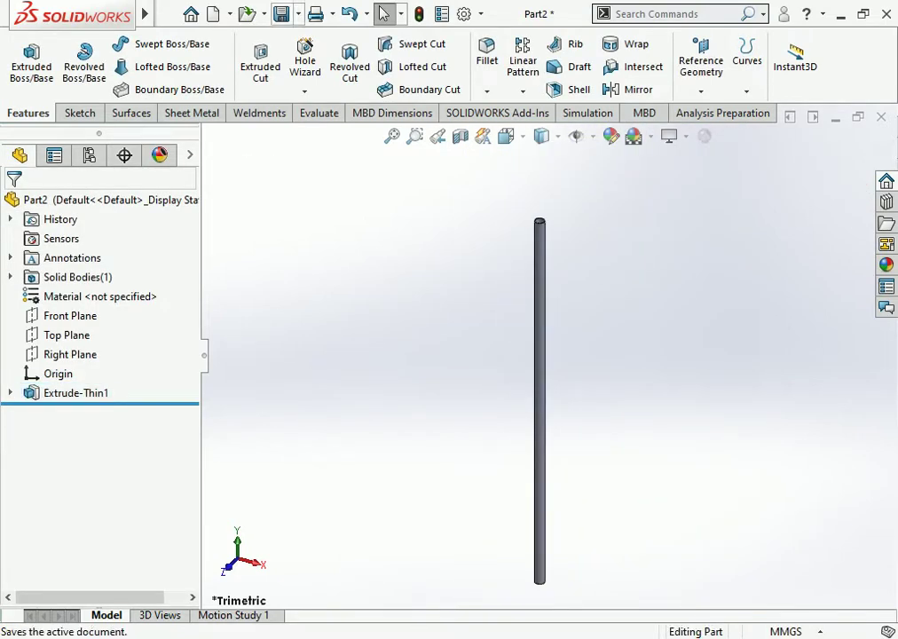
Save the tube part as P1 in the 6m pole tube folder.
{"action": "left_click", "coordinate": [282, 13]}
{"action": "type", "text": "P"}
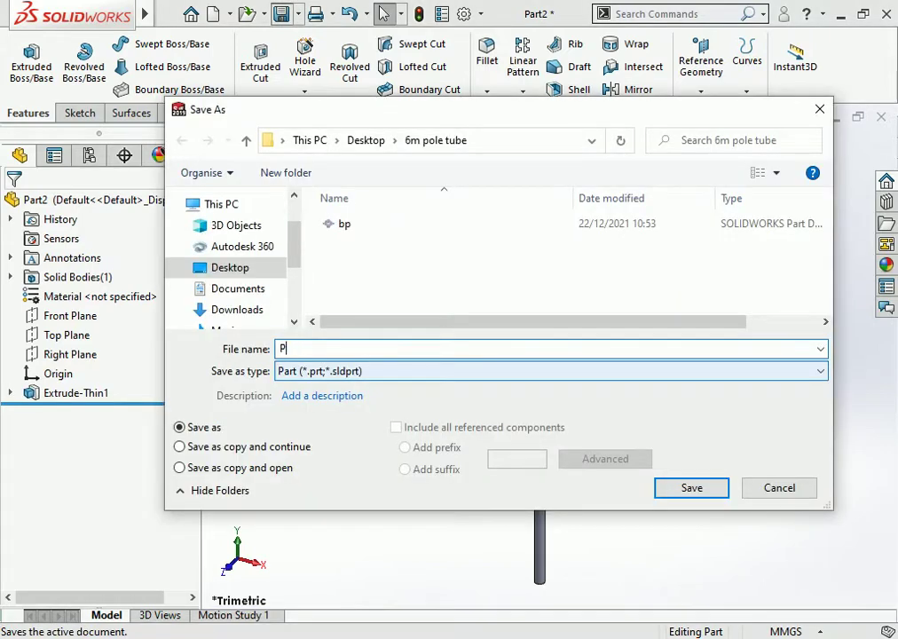
{"action": "type", "text": "1"}
{"action": "key", "text": "Return"}
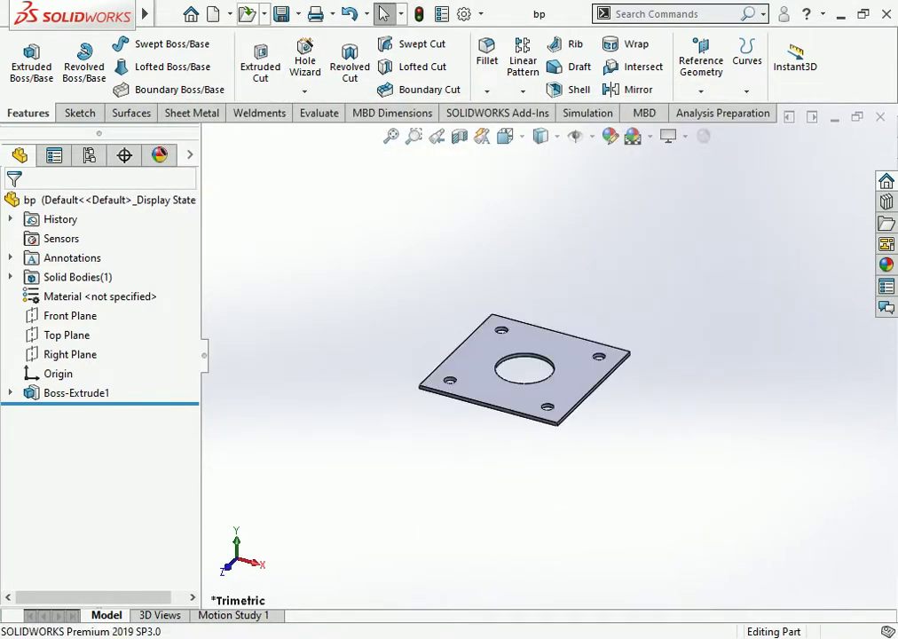
Copy the P1 file and paste a duplicate into the same folder.
{"action": "left_click", "coordinate": [247, 13]}
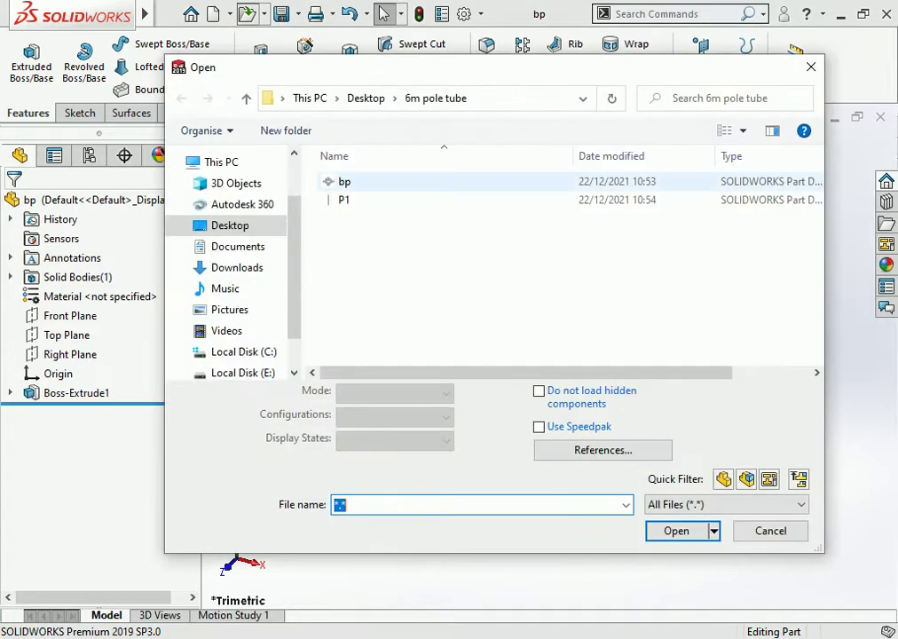
{"action": "left_click", "coordinate": [344, 200]}
{"action": "right_click", "coordinate": [354, 202]}
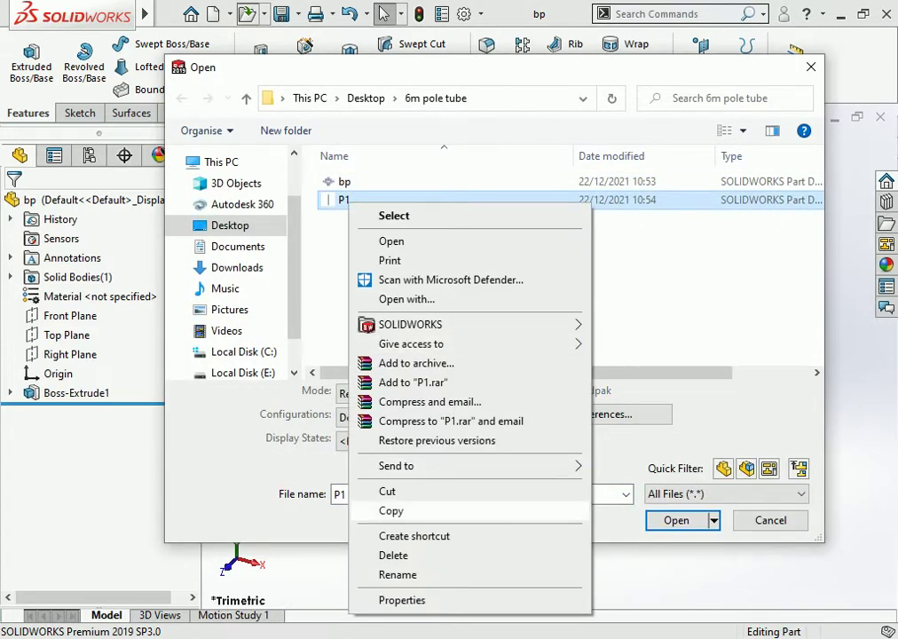
{"action": "left_click", "coordinate": [391, 510]}
{"action": "right_click", "coordinate": [384, 285]}
{"action": "left_click", "coordinate": [426, 379]}
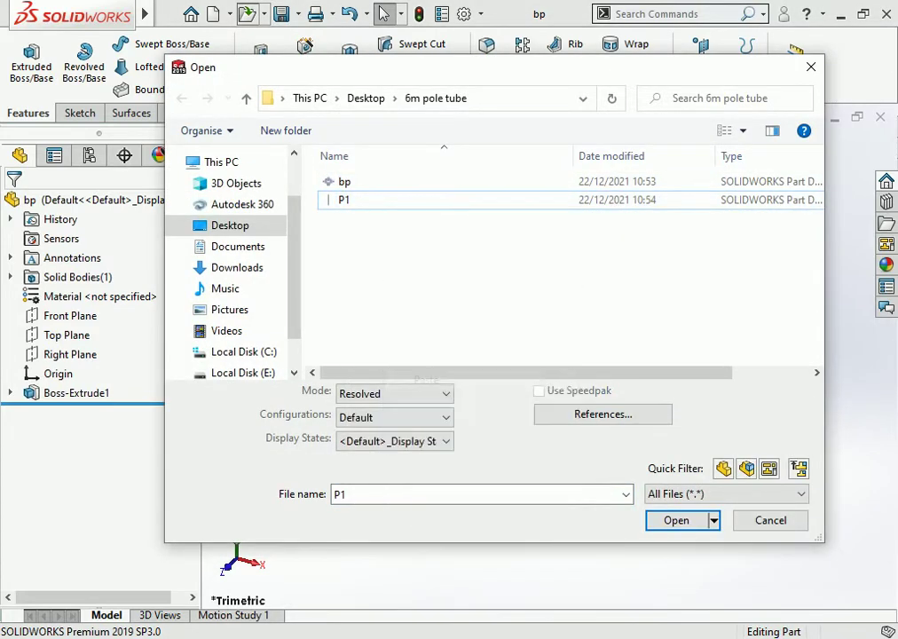
Rename the copied file to P2 and open it.
{"action": "right_click", "coordinate": [355, 198]}
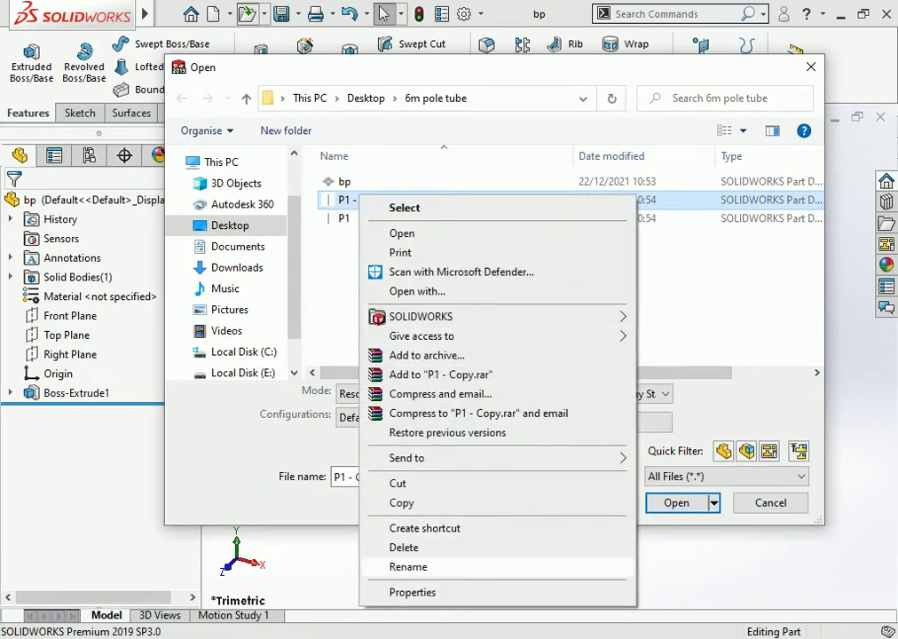
{"action": "left_click", "coordinate": [391, 567]}
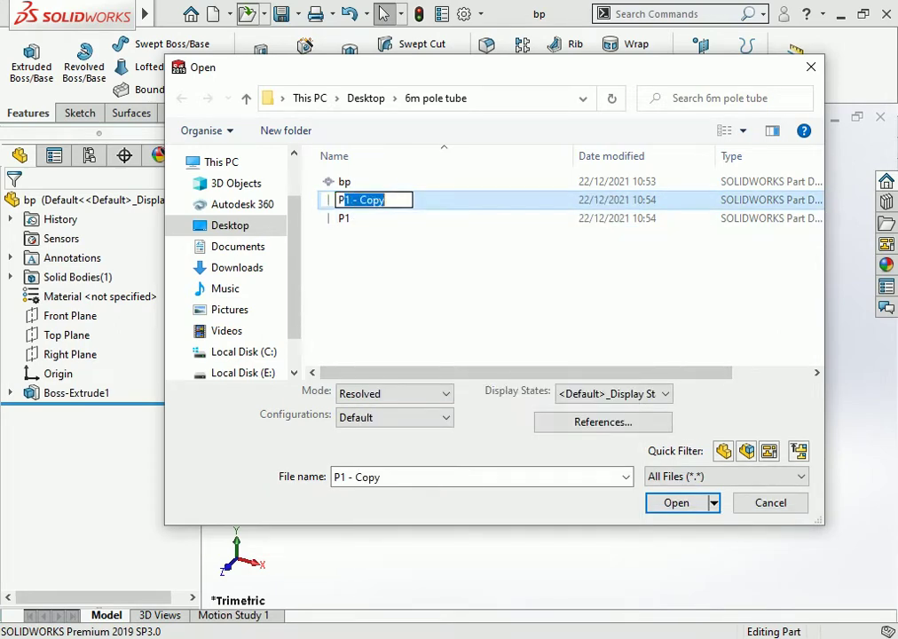
{"action": "type", "text": "P2"}
{"action": "key", "text": "Return"}
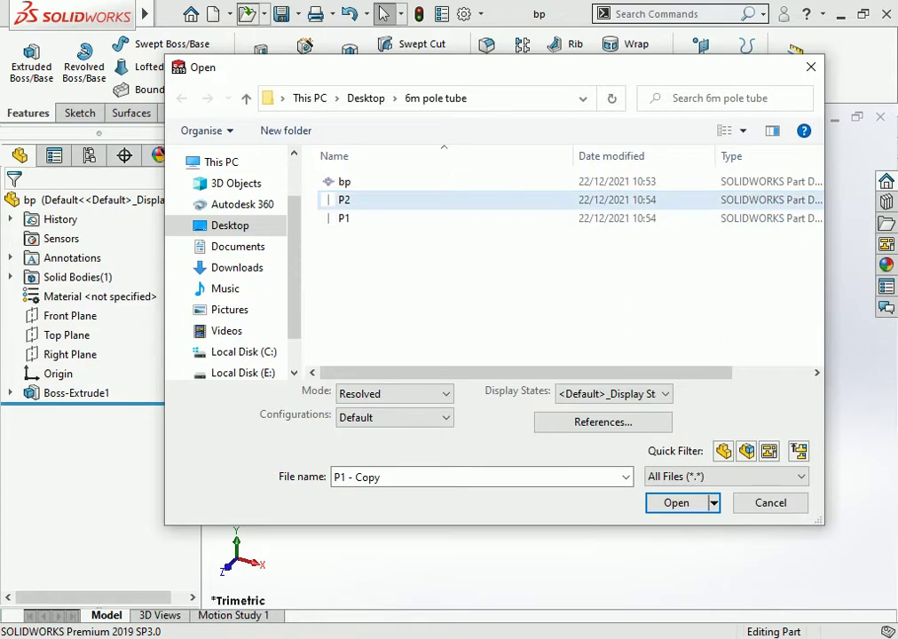
{"action": "key", "text": "Return"}
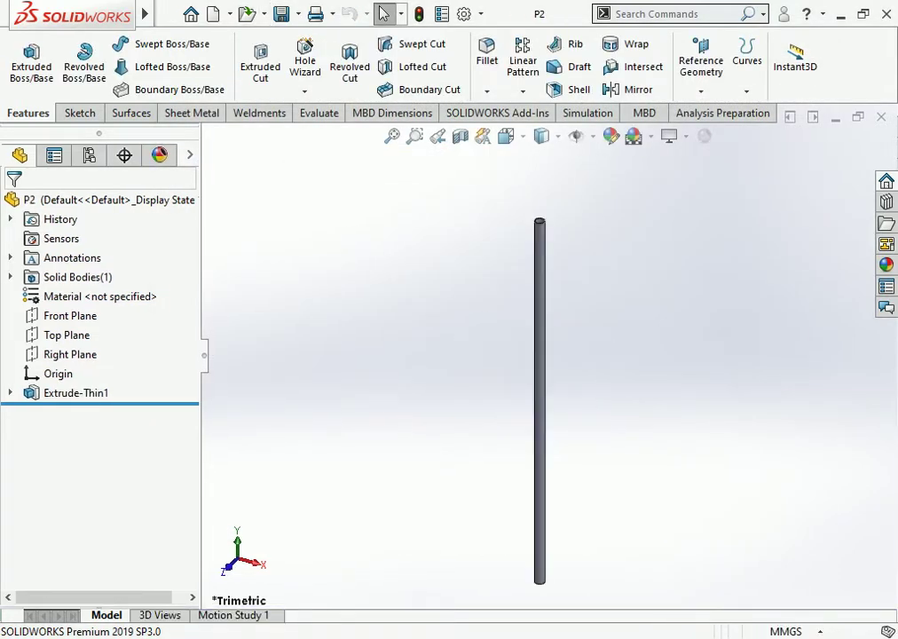
{"action": "left_click", "coordinate": [540, 432]}
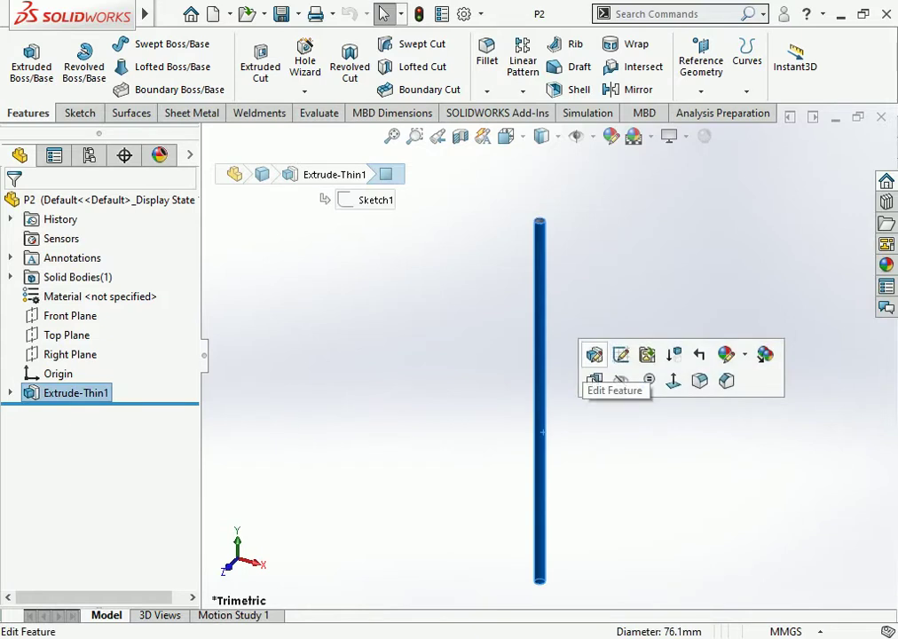
Extend the P2 tube extrusion's depth to 3200 mm.
{"action": "left_click", "coordinate": [594, 355]}
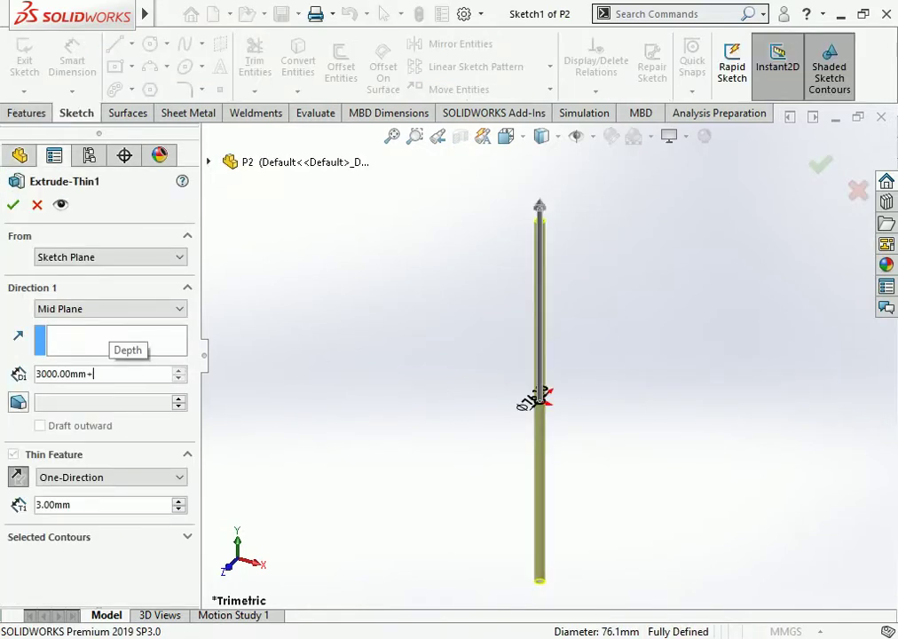
{"action": "type", "text": "200"}
{"action": "key", "text": "Return"}
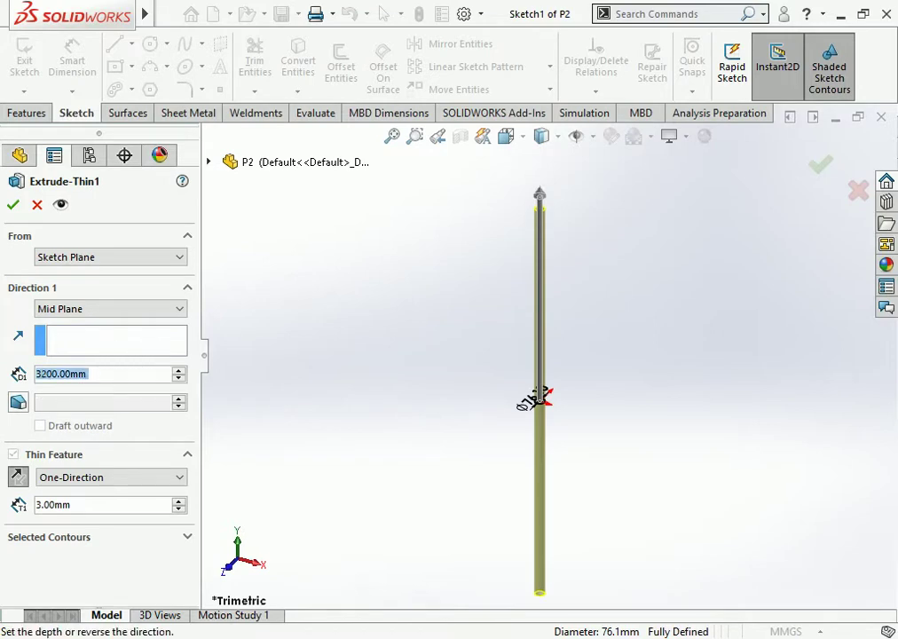
{"action": "key", "text": "Return"}
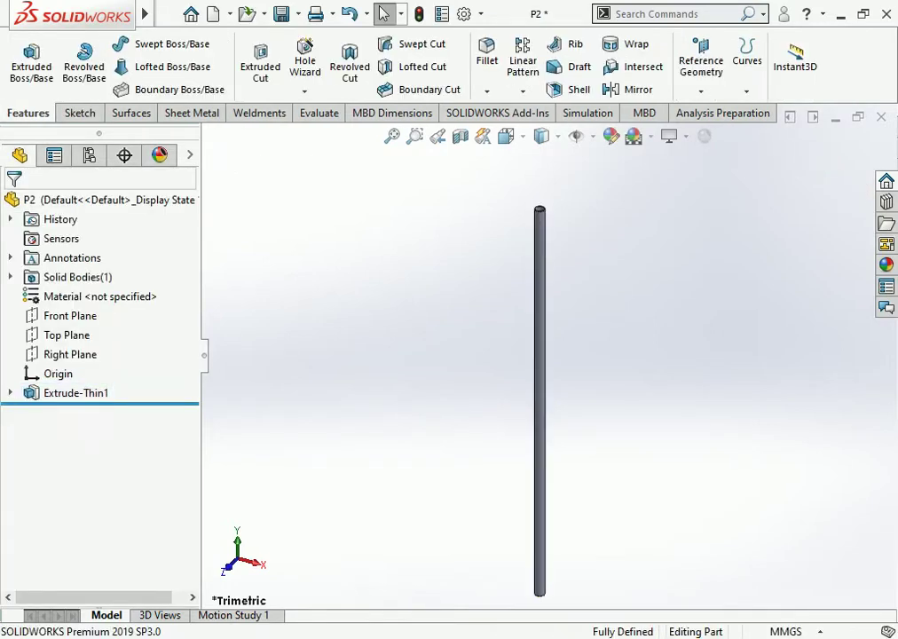
Change the tube profile diameter from 76.1 mm to 60 mm, rebuild, and save P2.
{"action": "left_click", "coordinate": [75, 392]}
{"action": "left_click", "coordinate": [94, 341]}
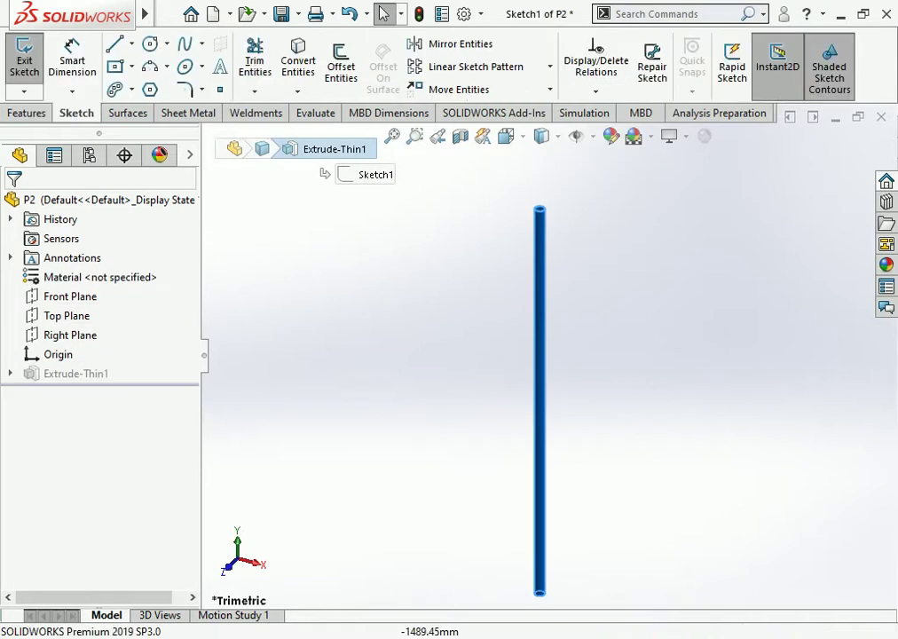
{"action": "double_click", "coordinate": [515, 370]}
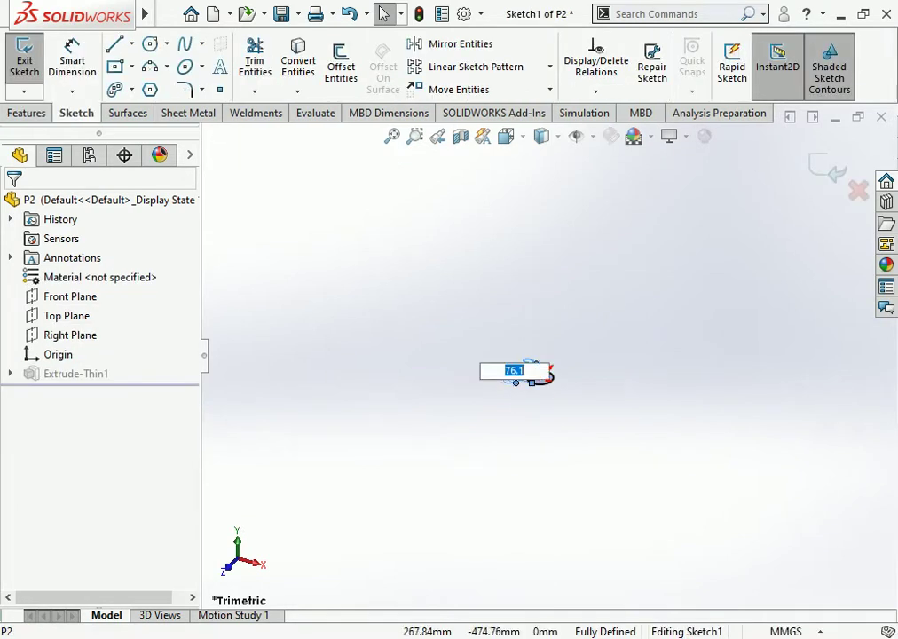
{"action": "key", "text": "Return"}
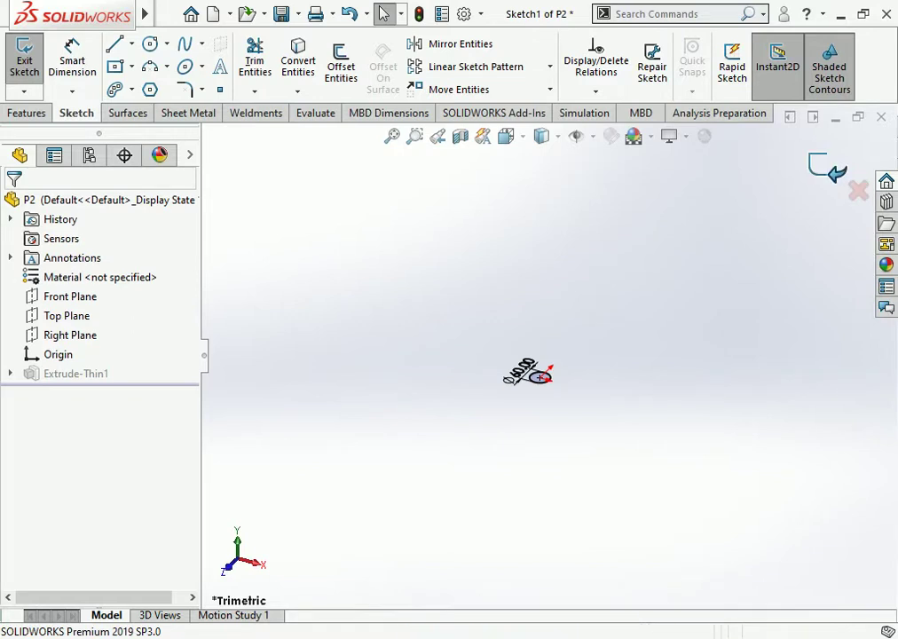
{"action": "key", "text": "ctrl+b"}
{"action": "left_click", "coordinate": [281, 13]}
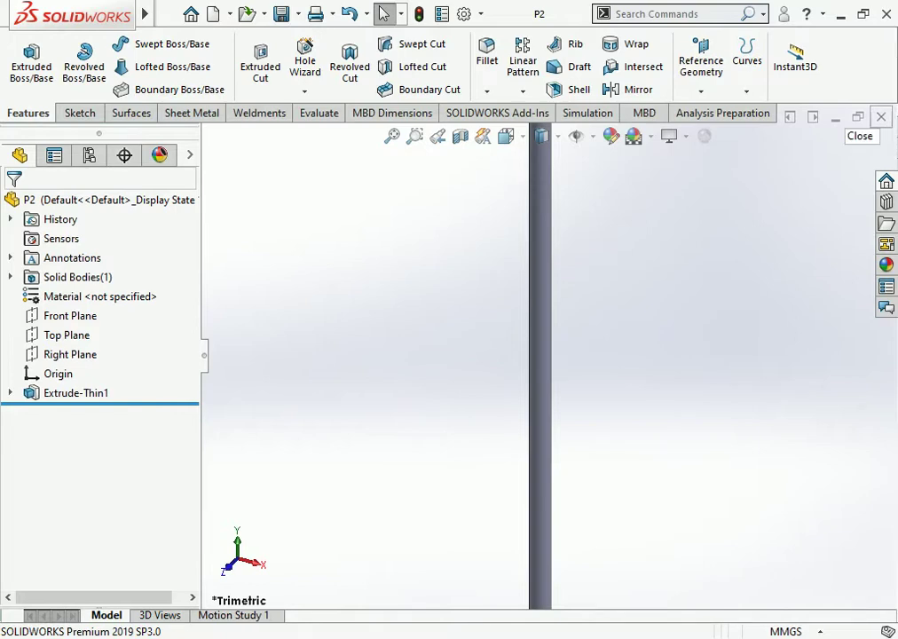
Close P2 and create a new blank part.
{"action": "left_click", "coordinate": [881, 116]}
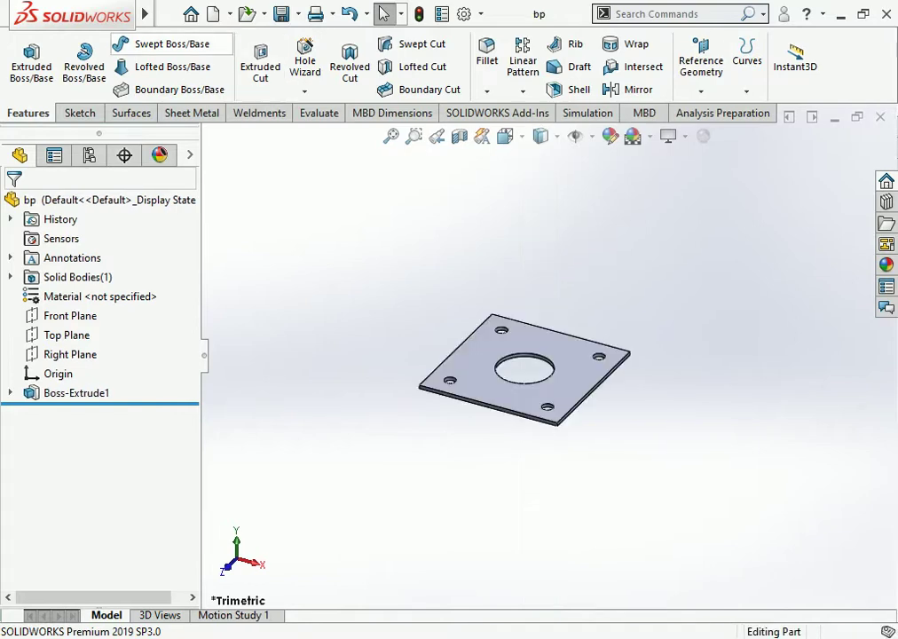
{"action": "left_click", "coordinate": [213, 13]}
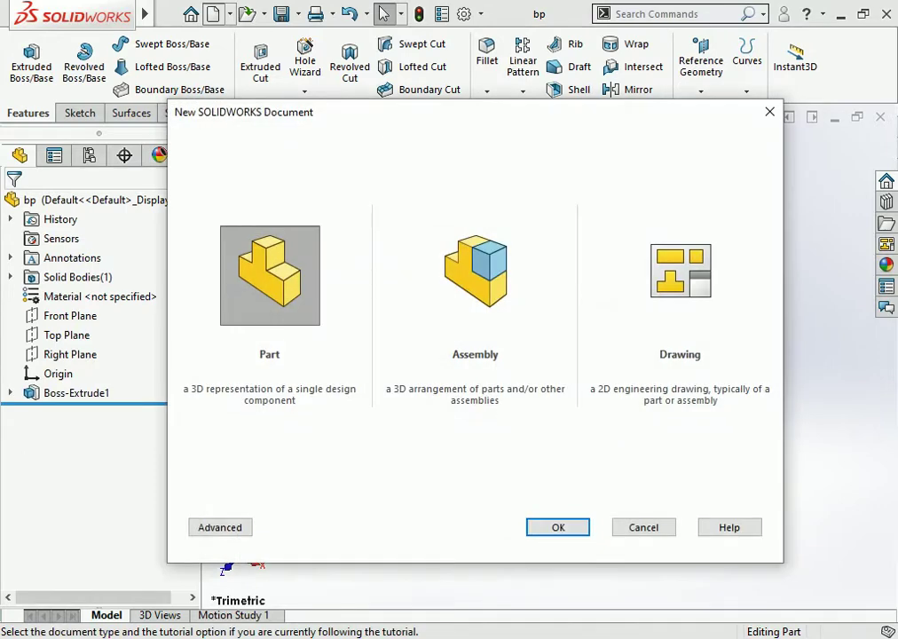
{"action": "key", "text": "Return"}
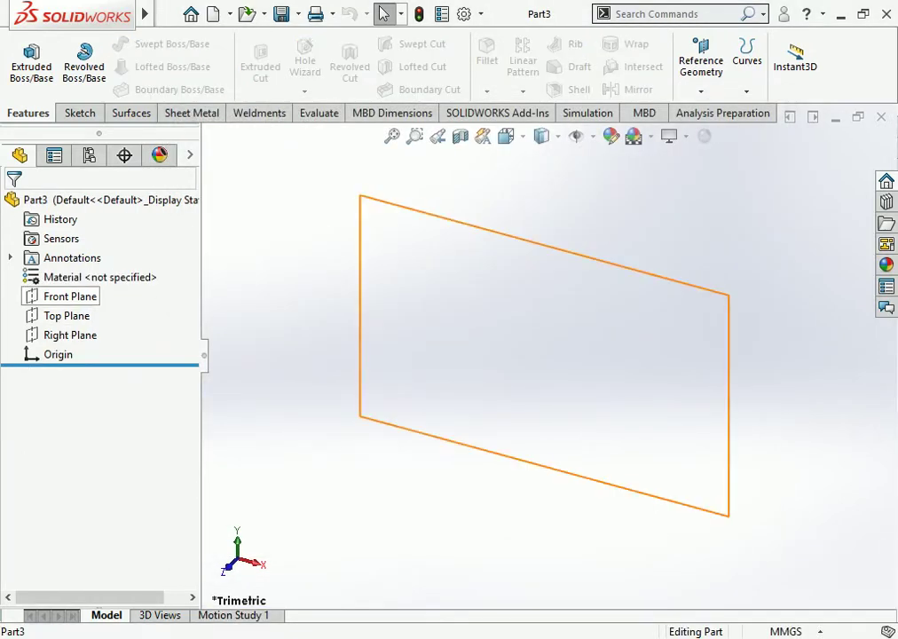
Start a sketch on the new part's Front Plane.
{"action": "left_click", "coordinate": [70, 296]}
{"action": "left_click", "coordinate": [86, 272]}
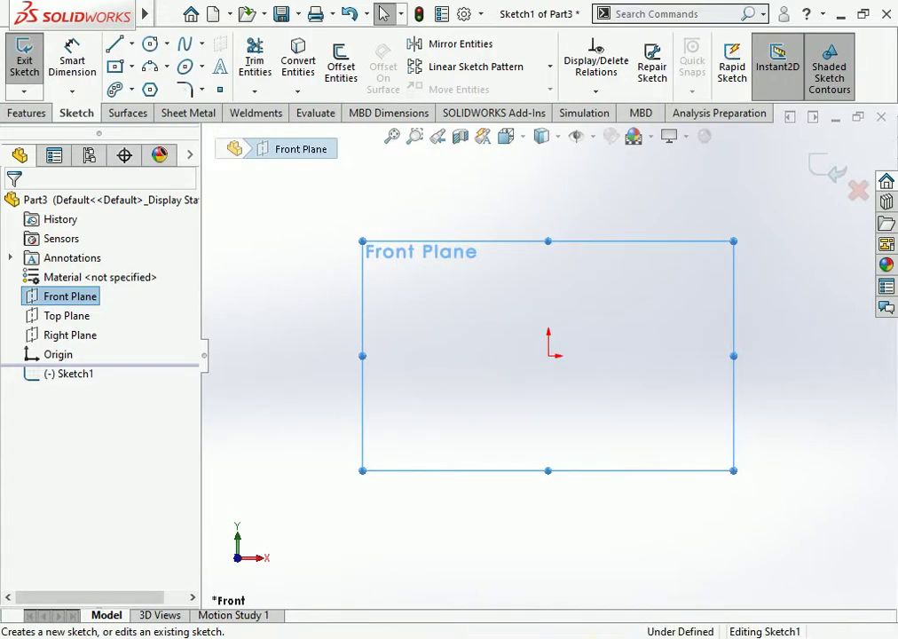
{"action": "key", "text": "Escape"}
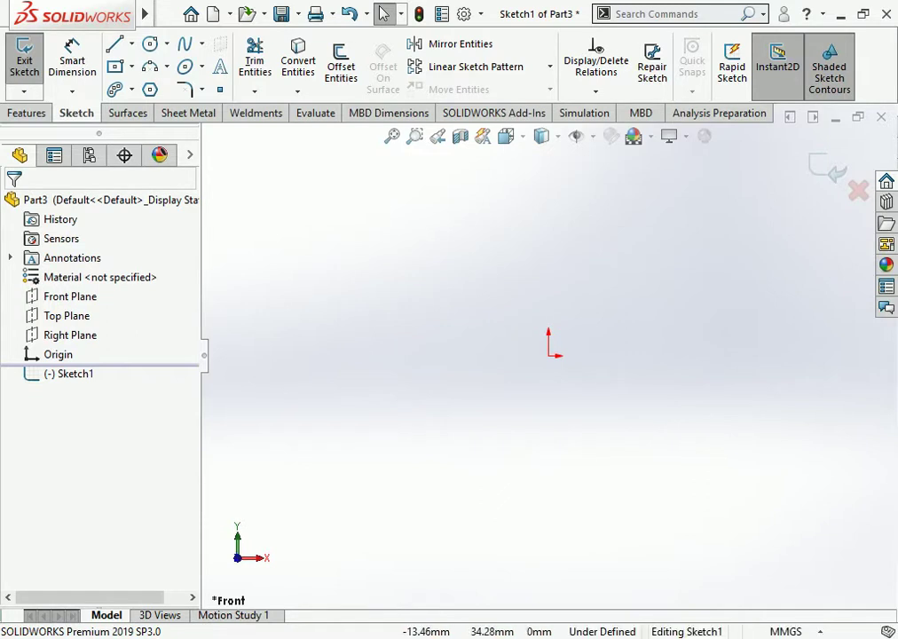
Draw a circle centred on the sketch origin.
{"action": "key", "text": "l"}
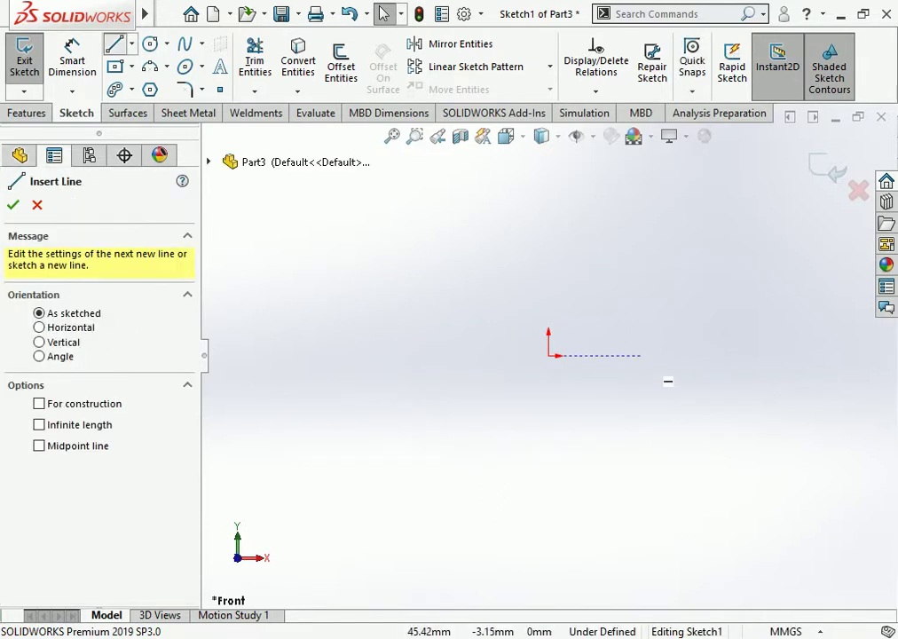
{"action": "key", "text": "Escape"}
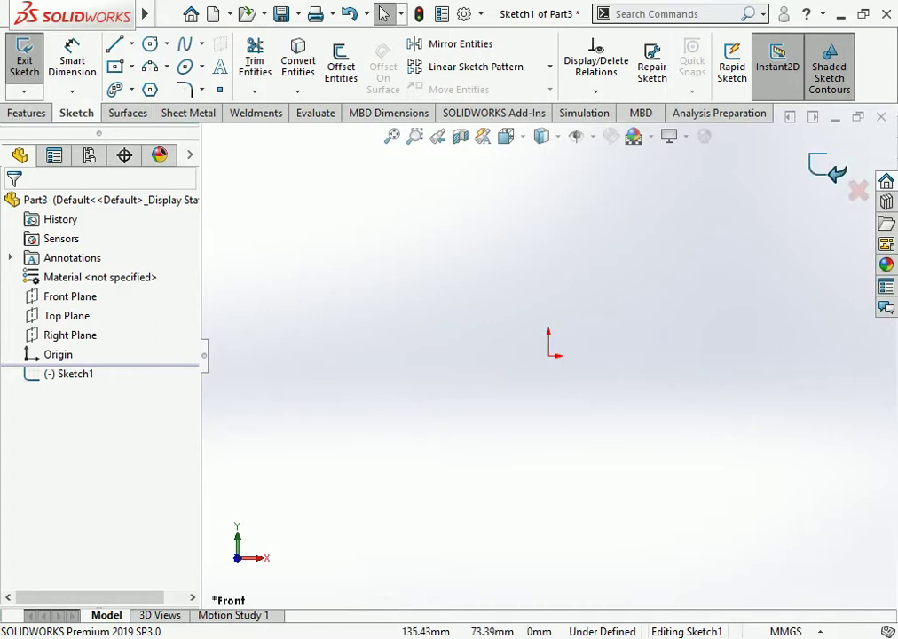
{"action": "left_click", "coordinate": [150, 44]}
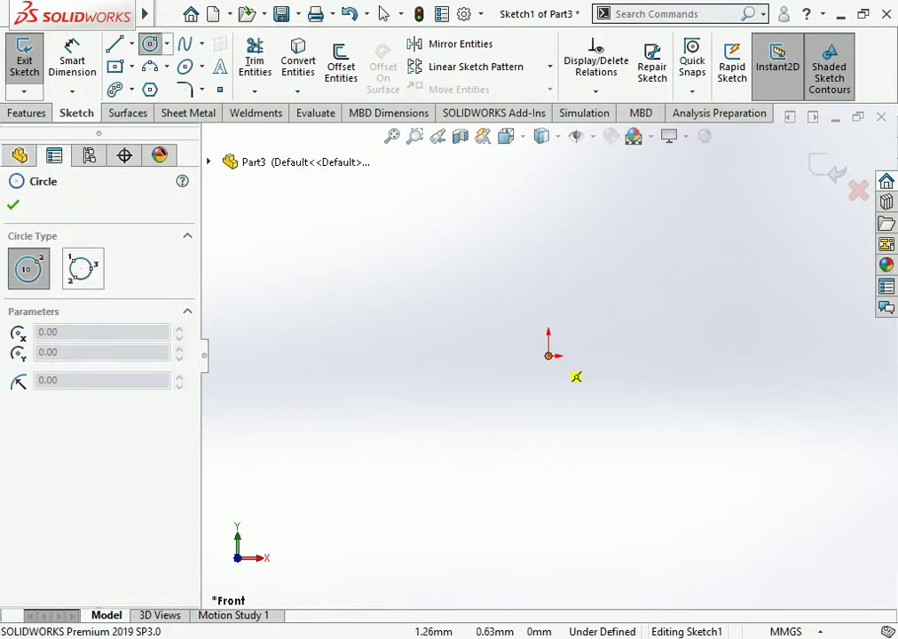
{"action": "left_click", "coordinate": [548, 355]}
{"action": "left_click", "coordinate": [597, 345]}
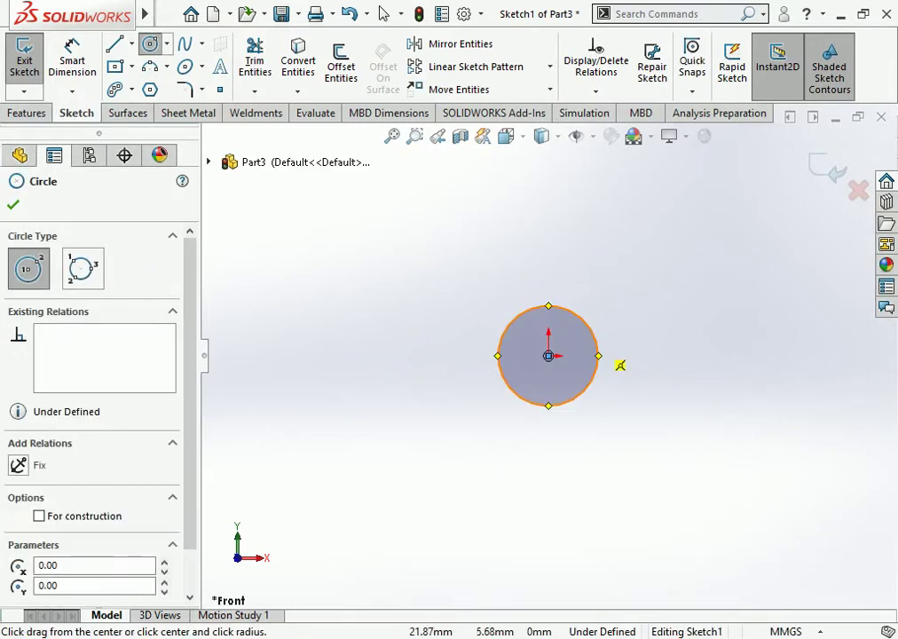
Dimension the circle's diameter to 60 mm.
{"action": "left_click", "coordinate": [72, 60]}
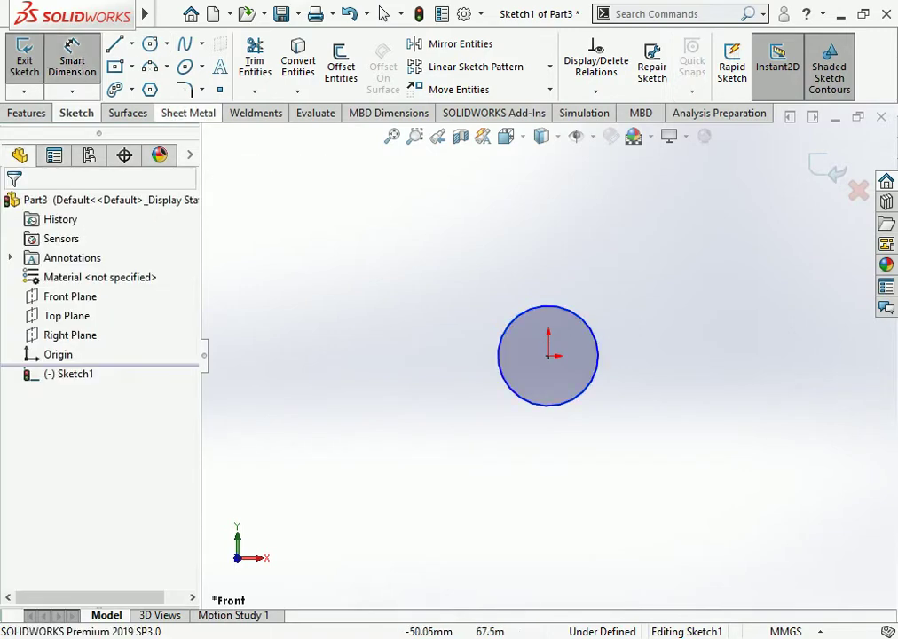
{"action": "left_click", "coordinate": [568, 309]}
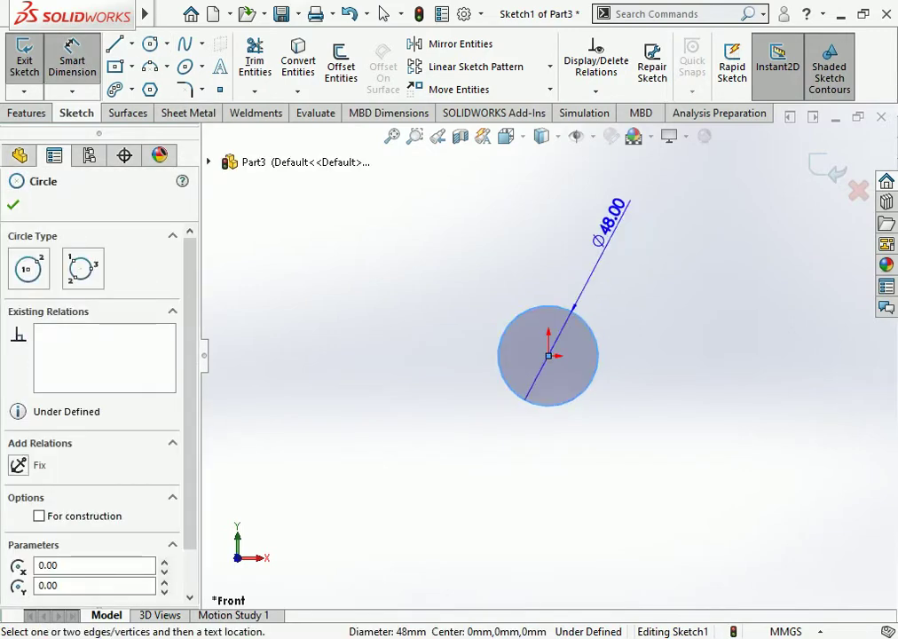
{"action": "left_click", "coordinate": [587, 229]}
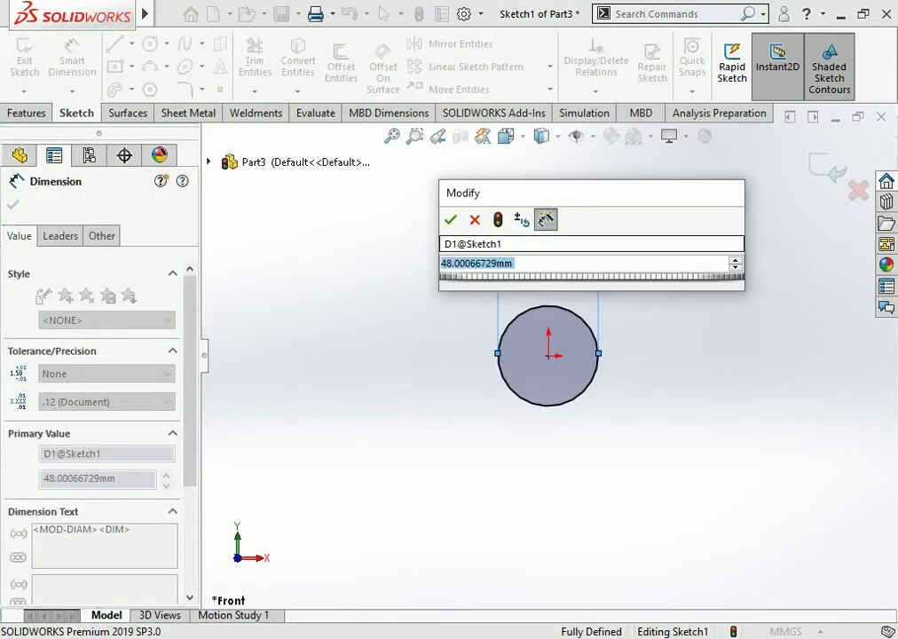
{"action": "type", "text": "60"}
{"action": "key", "text": "Return"}
{"action": "key", "text": "Escape"}
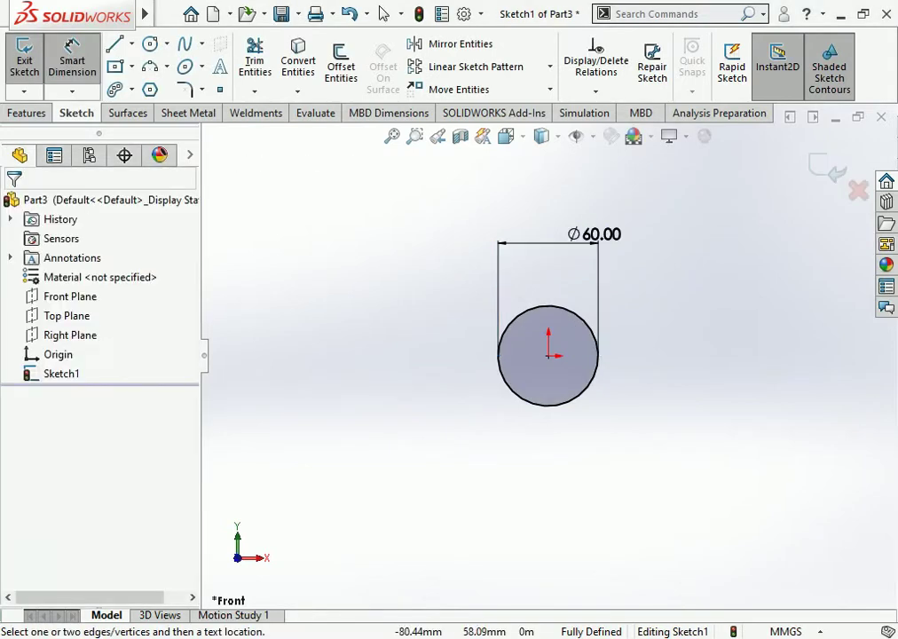
{"action": "left_click", "coordinate": [132, 43]}
{"action": "left_click", "coordinate": [166, 109]}
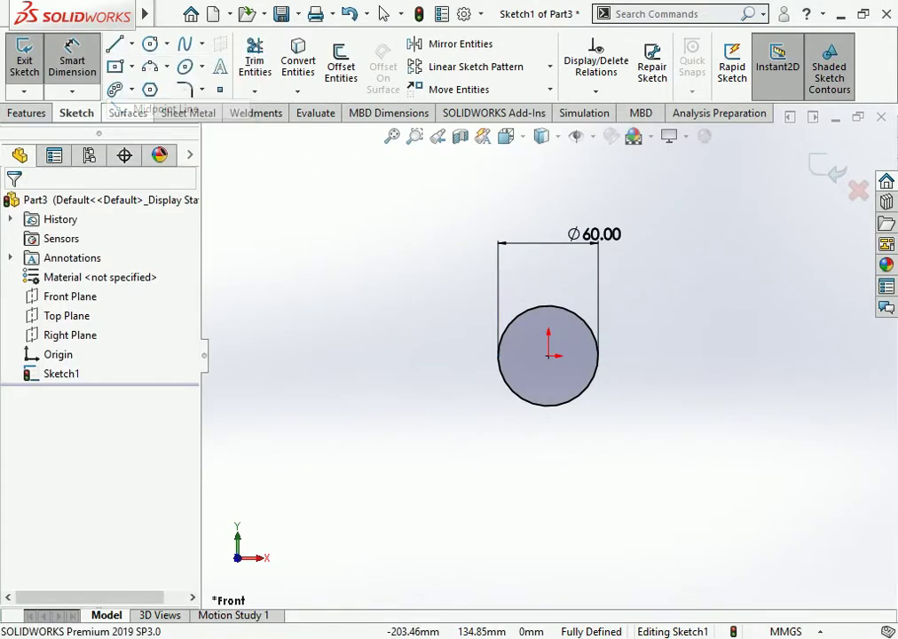
Draw a horizontal midpoint line through the circle centre and make it construction geometry.
{"action": "left_click", "coordinate": [548, 356]}
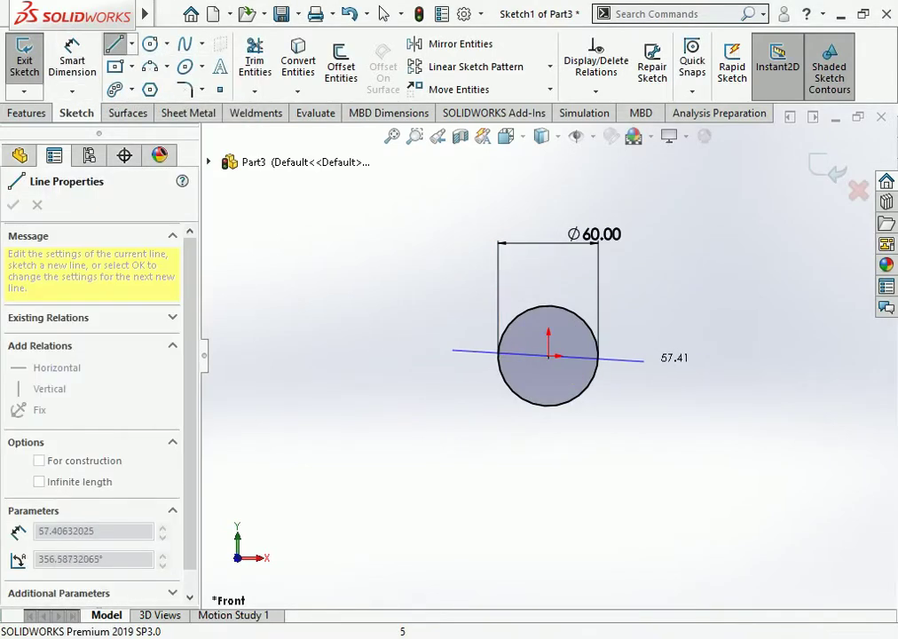
{"action": "left_click", "coordinate": [676, 380]}
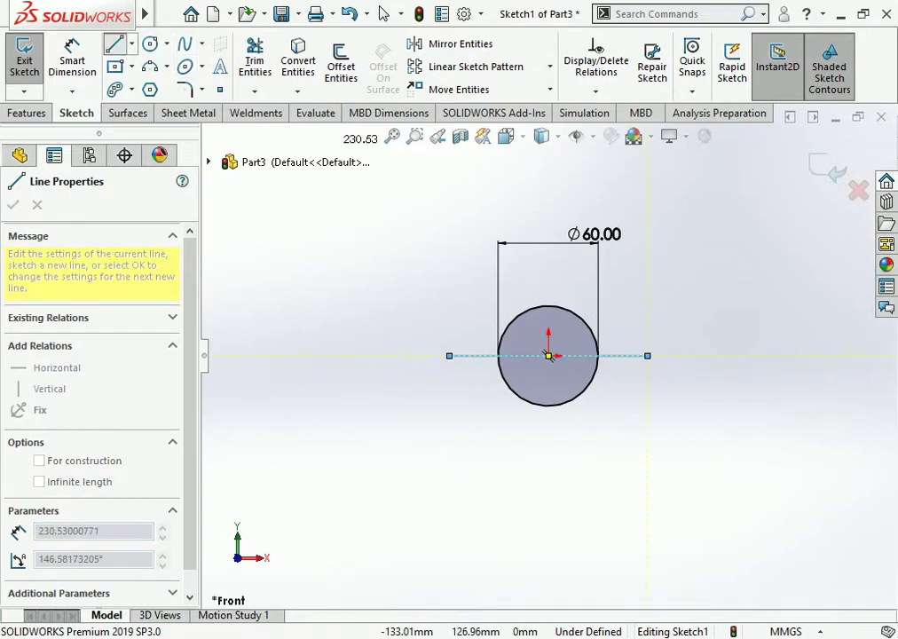
{"action": "left_click", "coordinate": [114, 43]}
{"action": "left_click", "coordinate": [114, 43]}
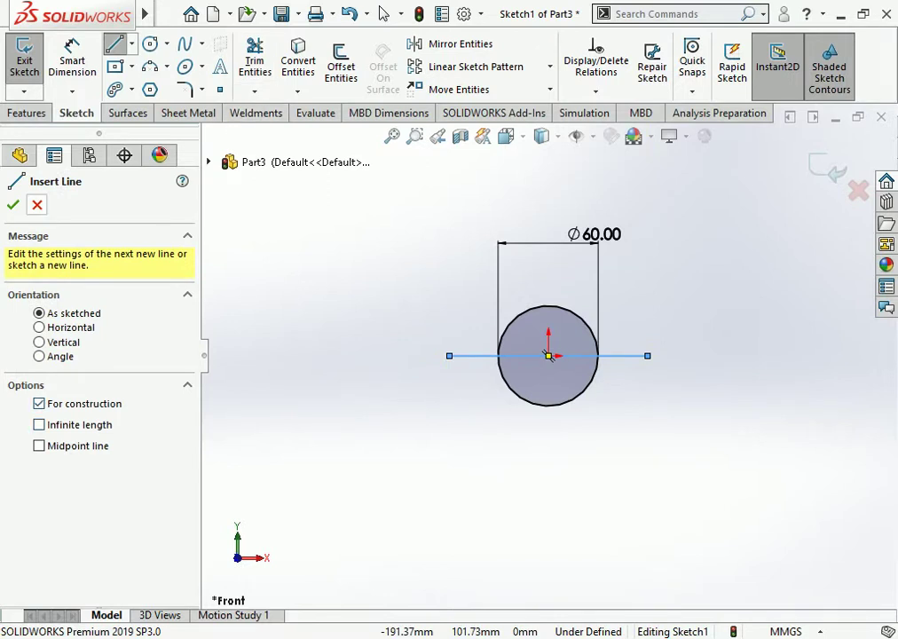
{"action": "key", "text": "Escape"}
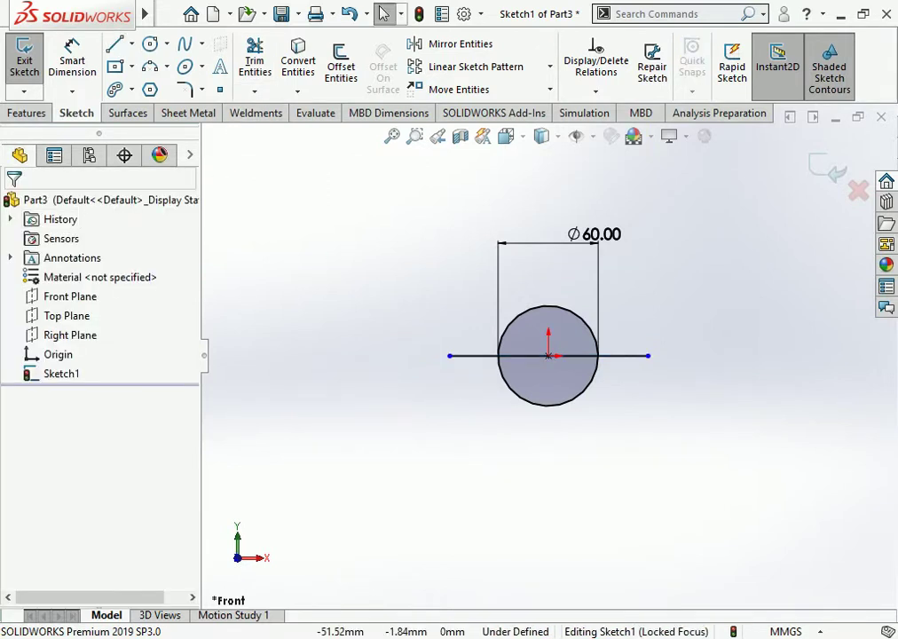
{"action": "left_click", "coordinate": [463, 356]}
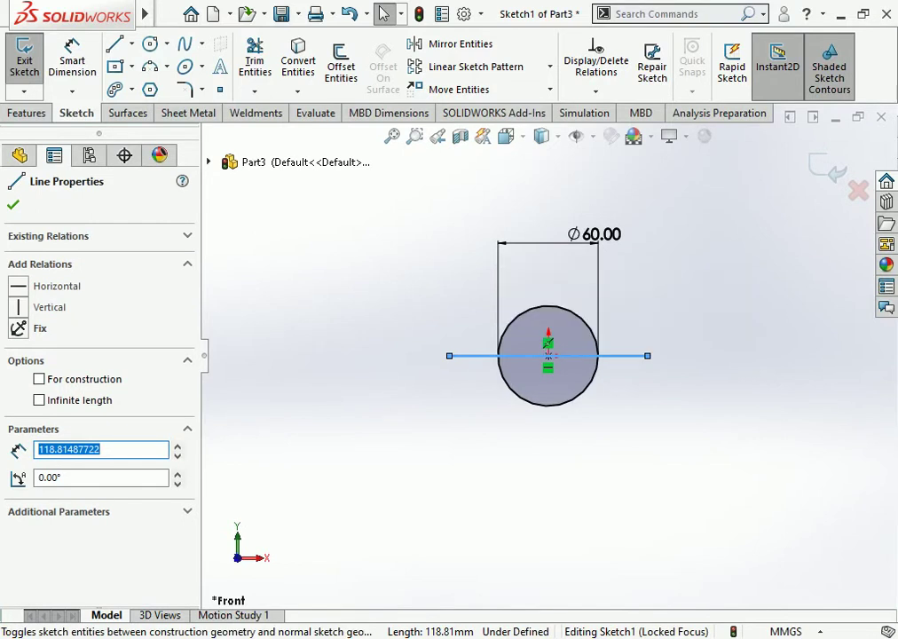
{"action": "left_click", "coordinate": [484, 331]}
{"action": "left_click", "coordinate": [471, 356]}
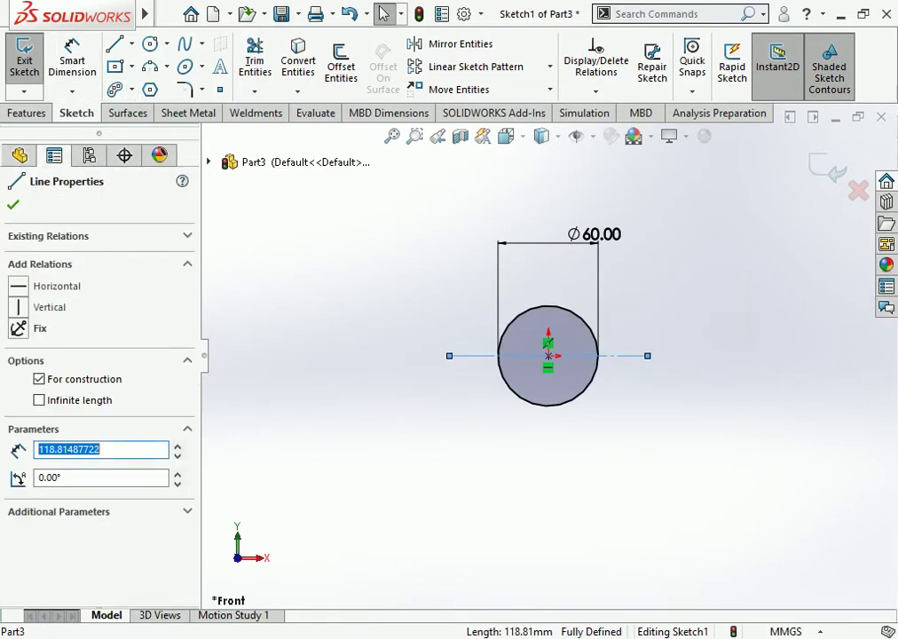
Dimension the construction line's length to 120 mm.
{"action": "left_click", "coordinate": [72, 55]}
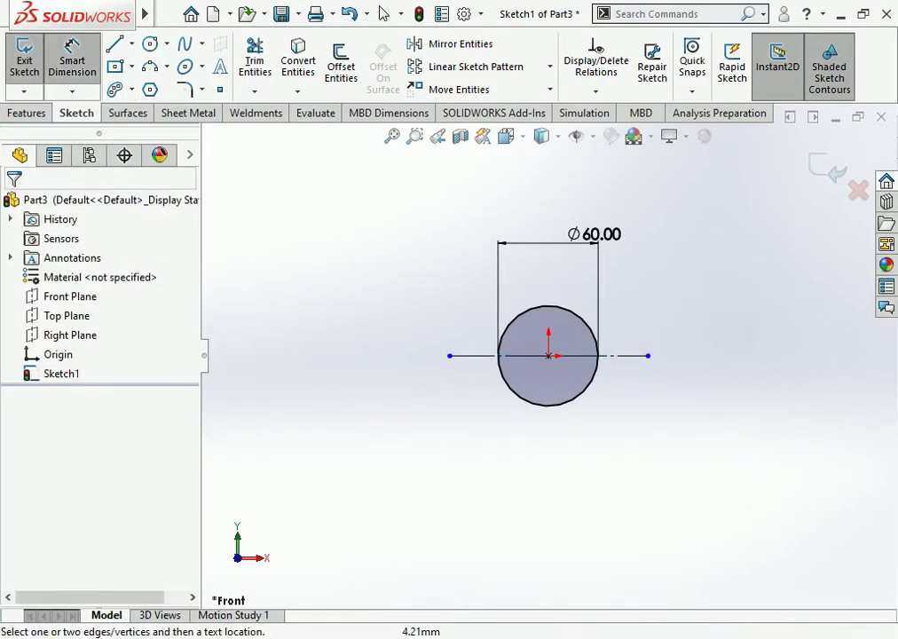
{"action": "left_click", "coordinate": [471, 356]}
{"action": "left_click", "coordinate": [557, 439]}
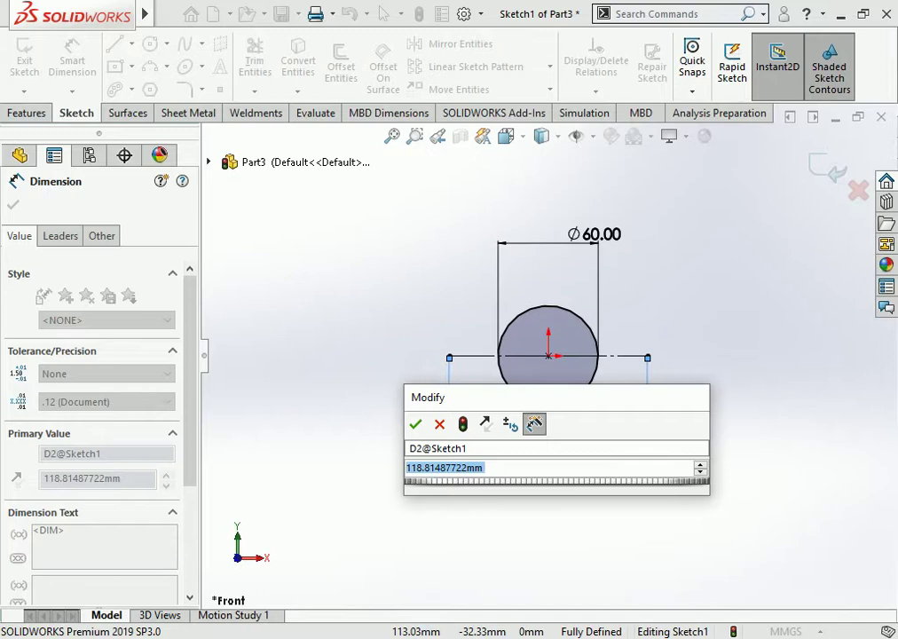
{"action": "type", "text": "120"}
{"action": "key", "text": "Return"}
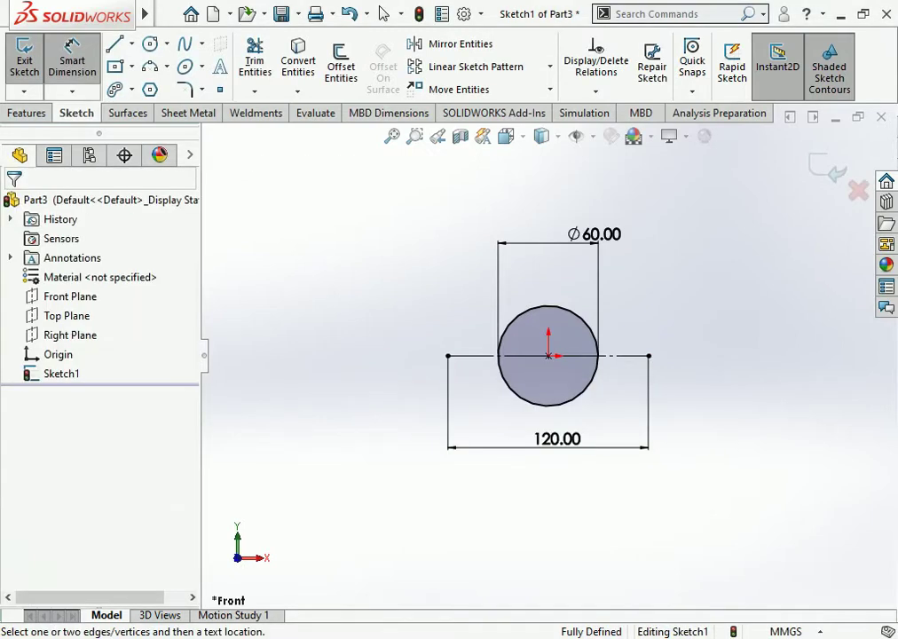
{"action": "left_click", "coordinate": [341, 62]}
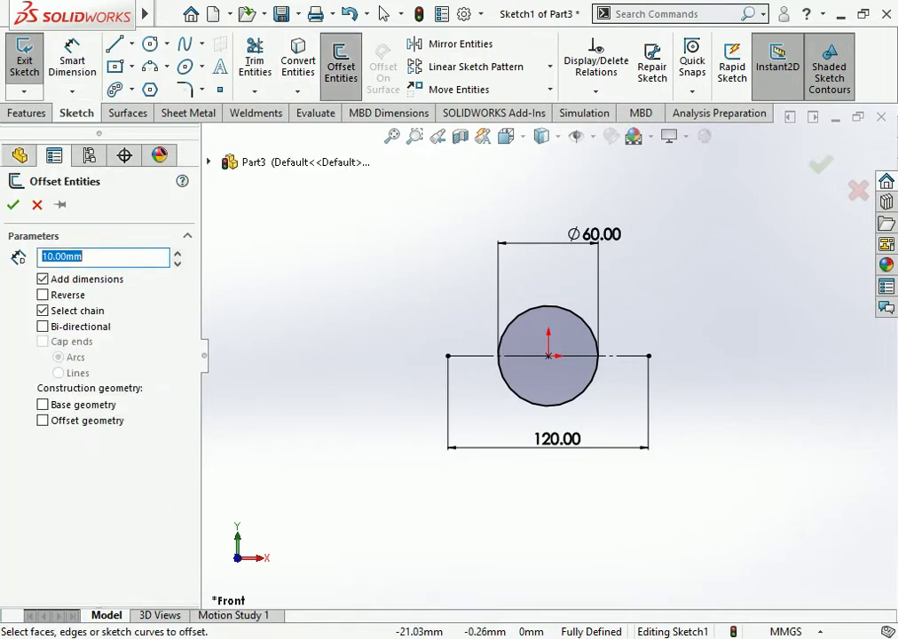
Offset the 120 mm construction line 8 mm upward.
{"action": "left_click", "coordinate": [470, 357]}
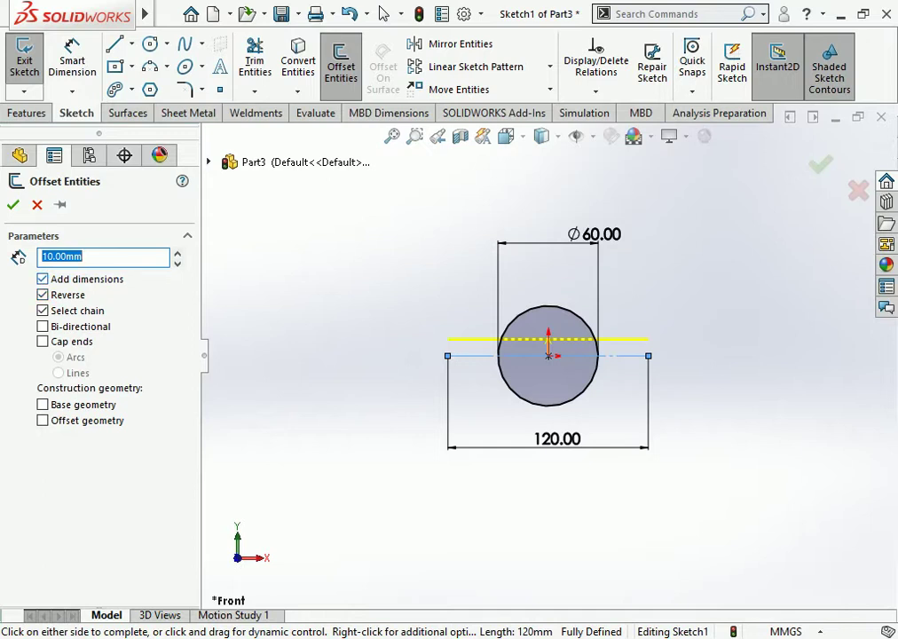
{"action": "type", "text": "8"}
{"action": "key", "text": "Return"}
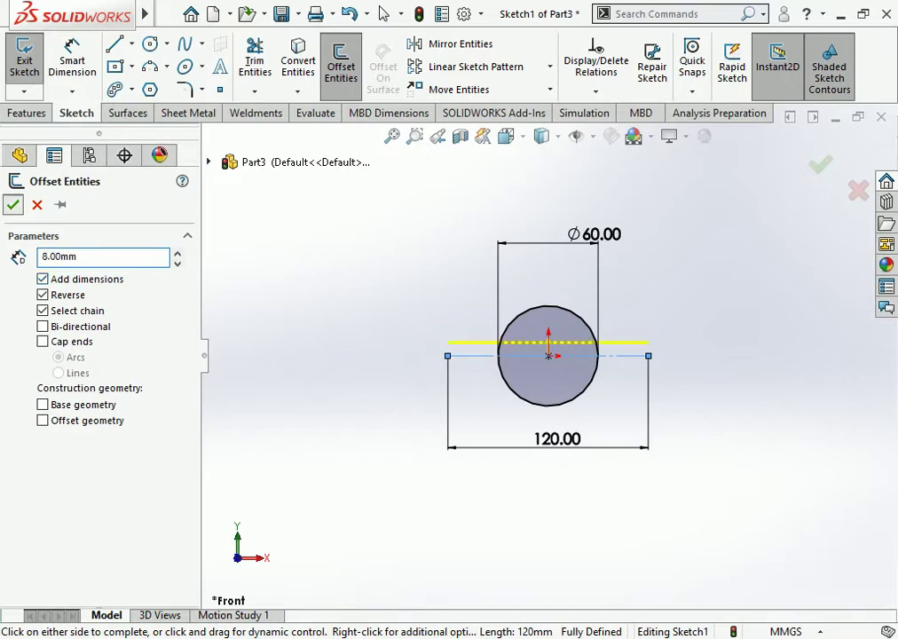
{"action": "key", "text": "Return"}
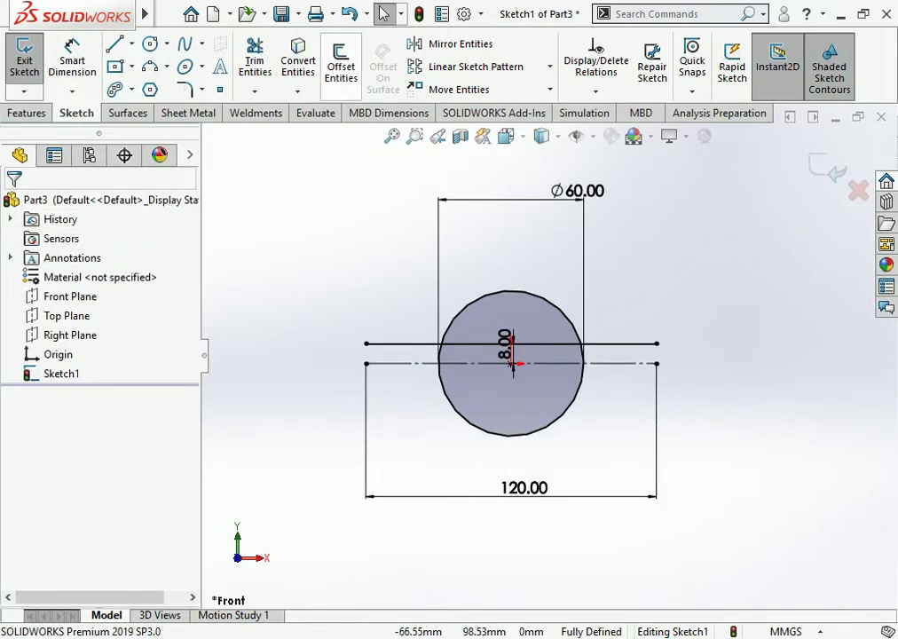
Trim the short arcs between the two lines and make the lower arc construction geometry.
{"action": "left_click", "coordinate": [255, 62]}
{"action": "scroll", "coordinate": [604, 355], "scroll_direction": "down", "scroll_amount": 2}
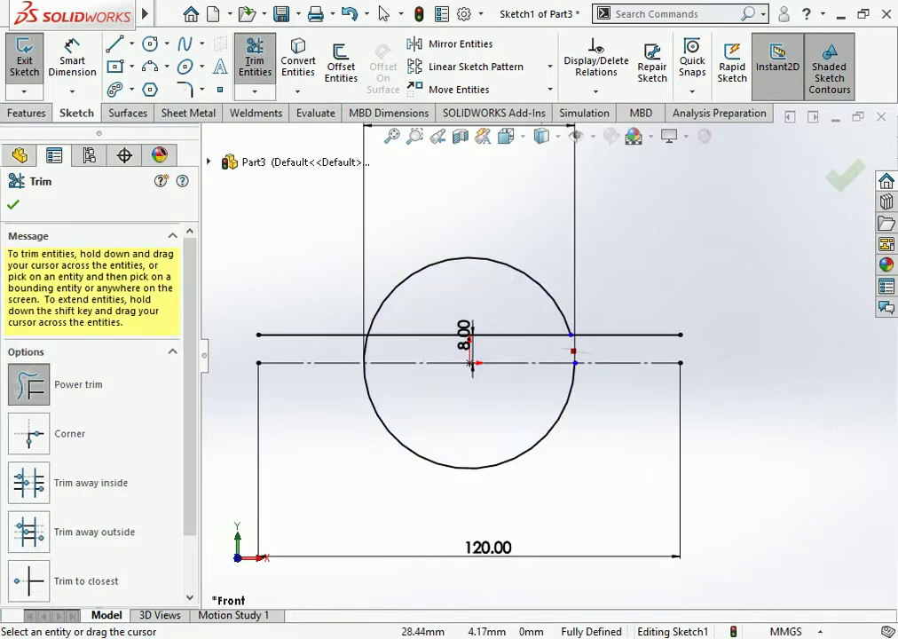
{"action": "left_click_drag", "start_coordinate": [573, 349], "coordinate": [354, 350]}
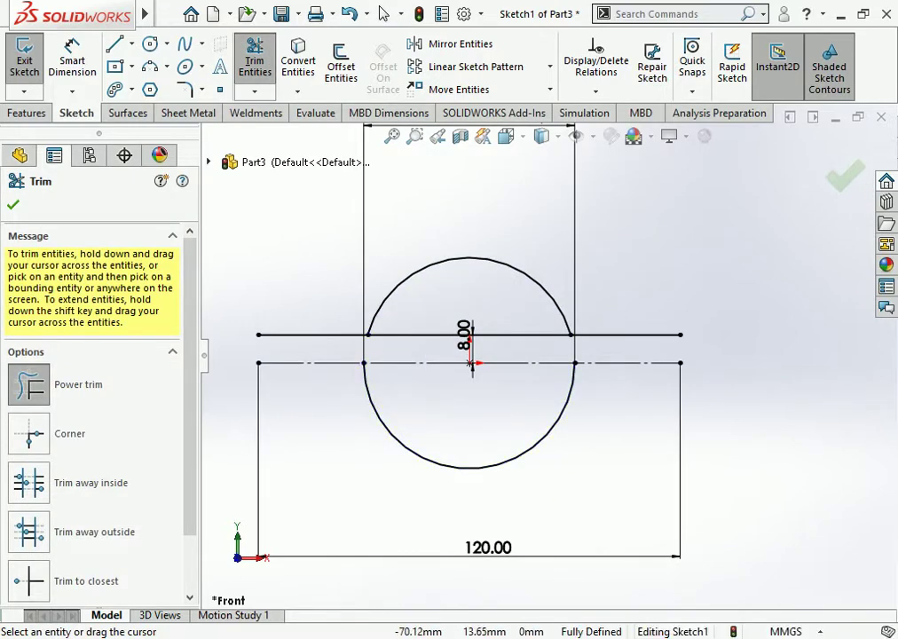
{"action": "key", "text": "Escape"}
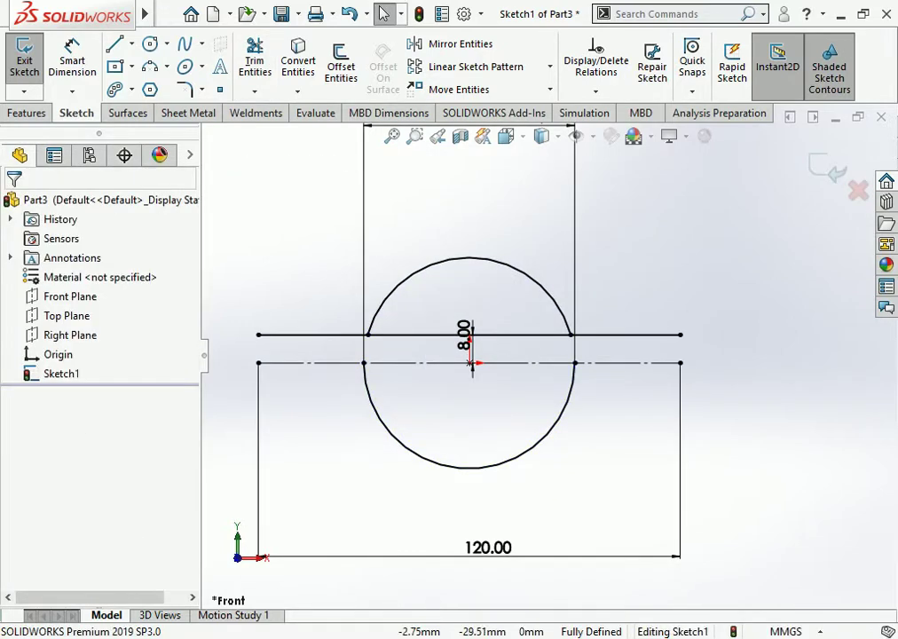
{"action": "left_click", "coordinate": [491, 464]}
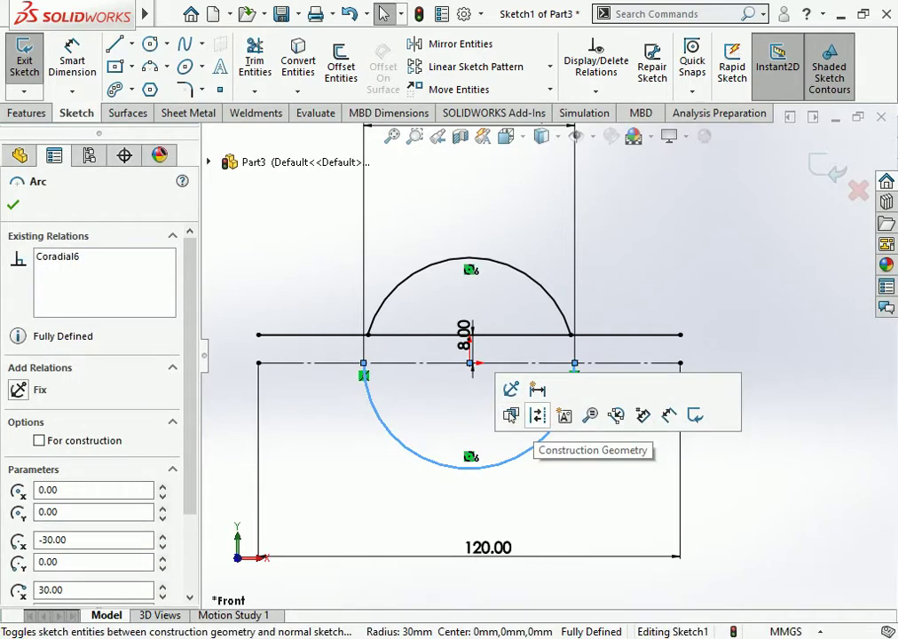
{"action": "left_click", "coordinate": [537, 416]}
Trim away the flat line segment inside the arc.
{"action": "scroll", "coordinate": [499, 352], "scroll_direction": "up", "scroll_amount": 2}
{"action": "scroll", "coordinate": [498, 352], "scroll_direction": "down", "scroll_amount": 4}
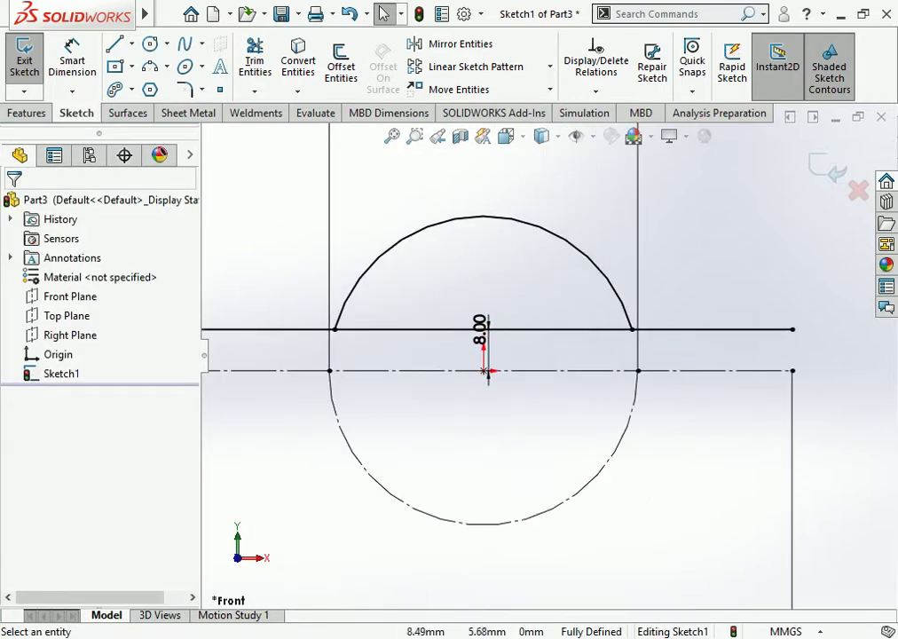
{"action": "left_click", "coordinate": [255, 62]}
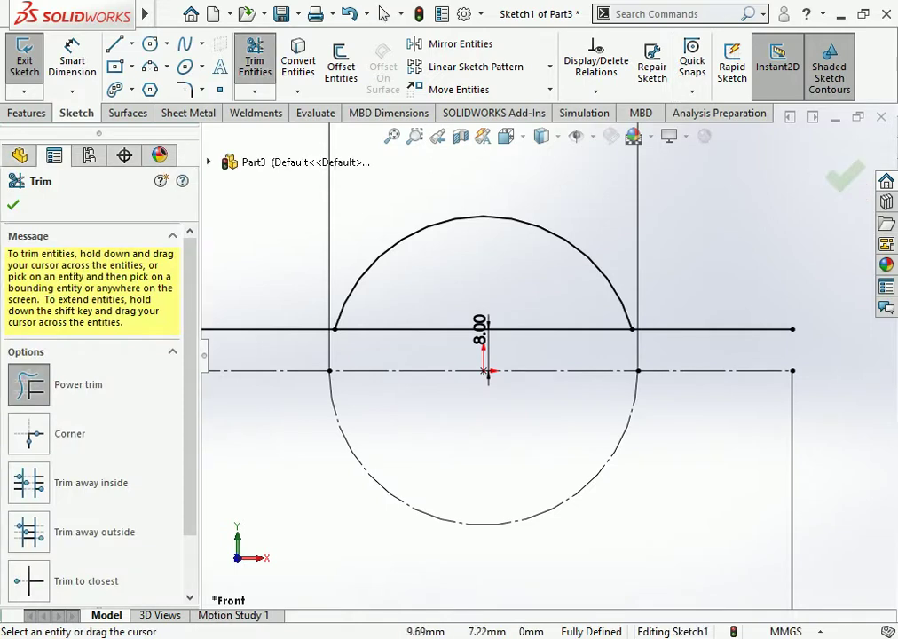
{"action": "left_click_drag", "start_coordinate": [479, 328], "coordinate": [252, 328]}
{"action": "scroll", "coordinate": [581, 336], "scroll_direction": "up", "scroll_amount": 2}
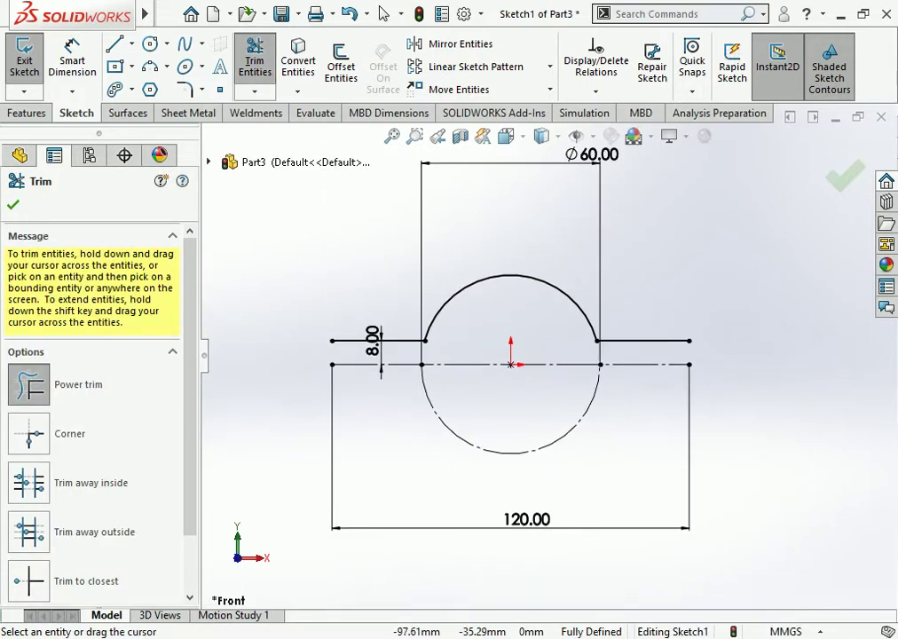
{"action": "key", "text": "Escape"}
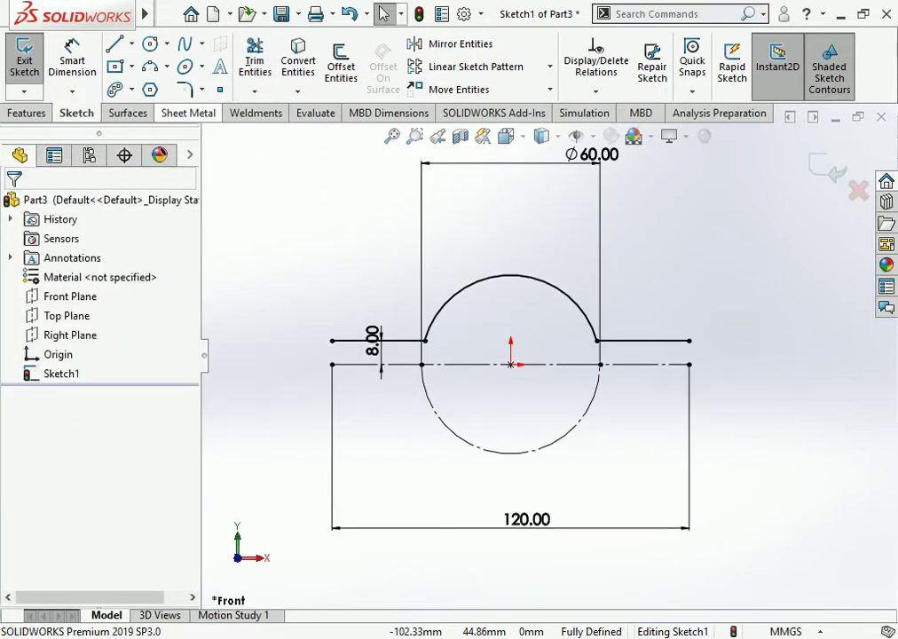
{"action": "left_click", "coordinate": [191, 113]}
{"action": "left_click", "coordinate": [34, 55]}
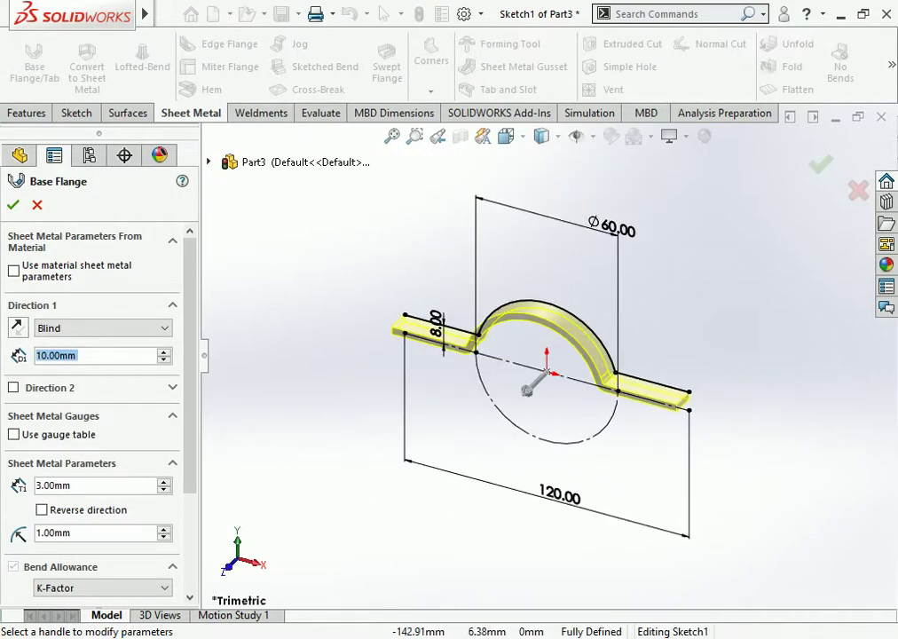
Create the base flange with Mid Plane extent and 60 mm depth.
{"action": "left_click", "coordinate": [102, 328]}
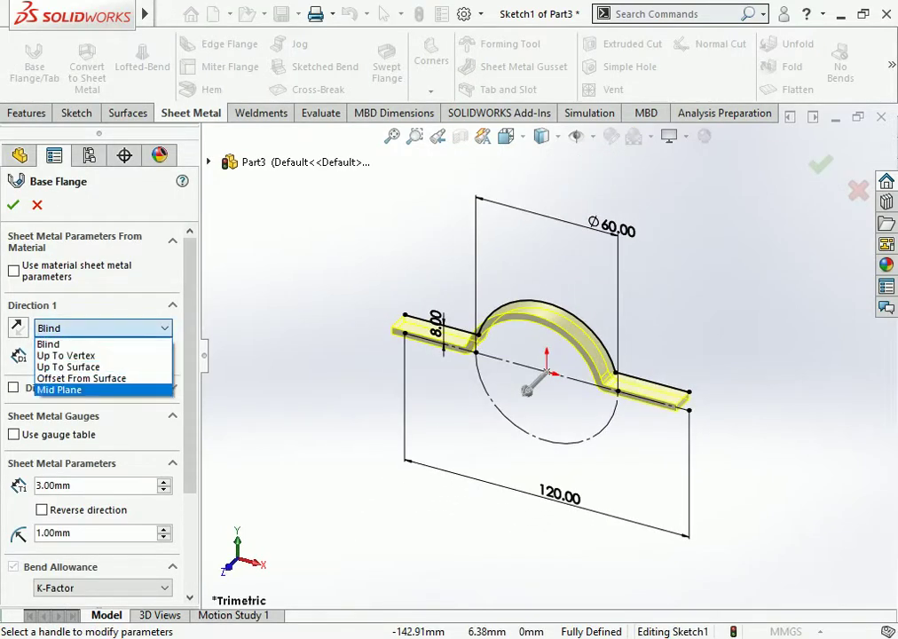
{"action": "left_click", "coordinate": [59, 390]}
{"action": "key", "text": "Up"}
{"action": "key", "text": "Up"}
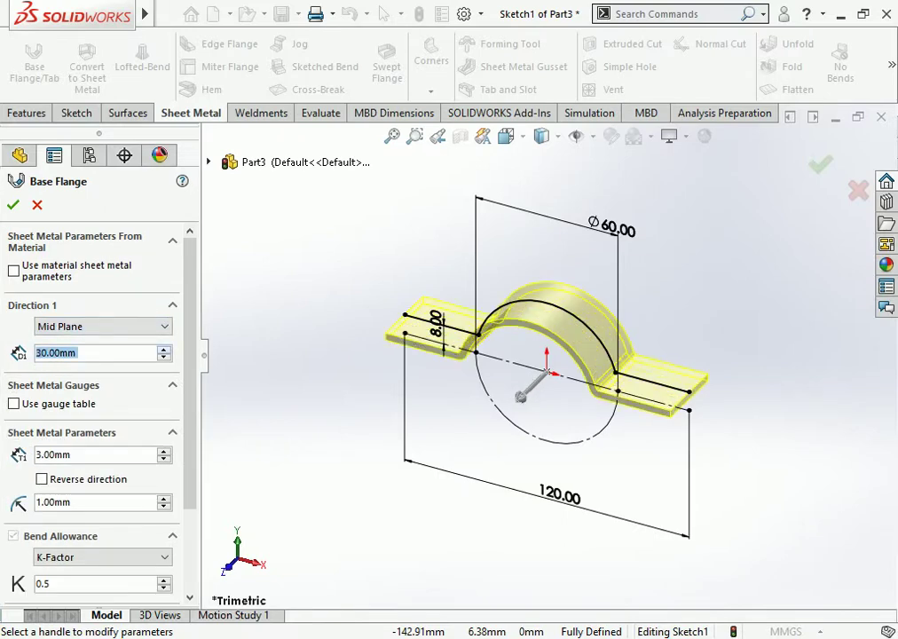
{"action": "key", "text": "Up"}
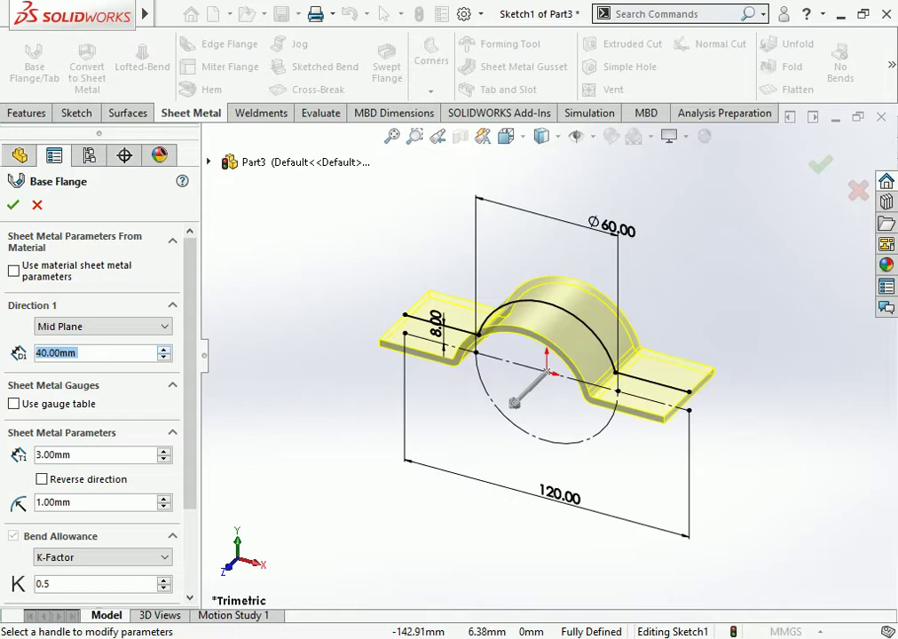
{"action": "key", "text": "Up"}
{"action": "key", "text": "Up"}
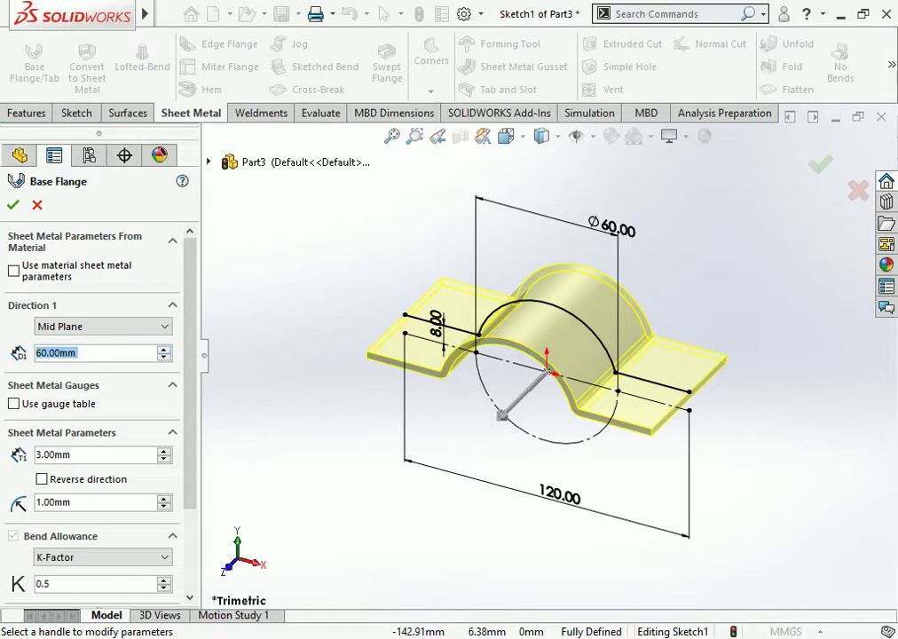
{"action": "key", "text": "Return"}
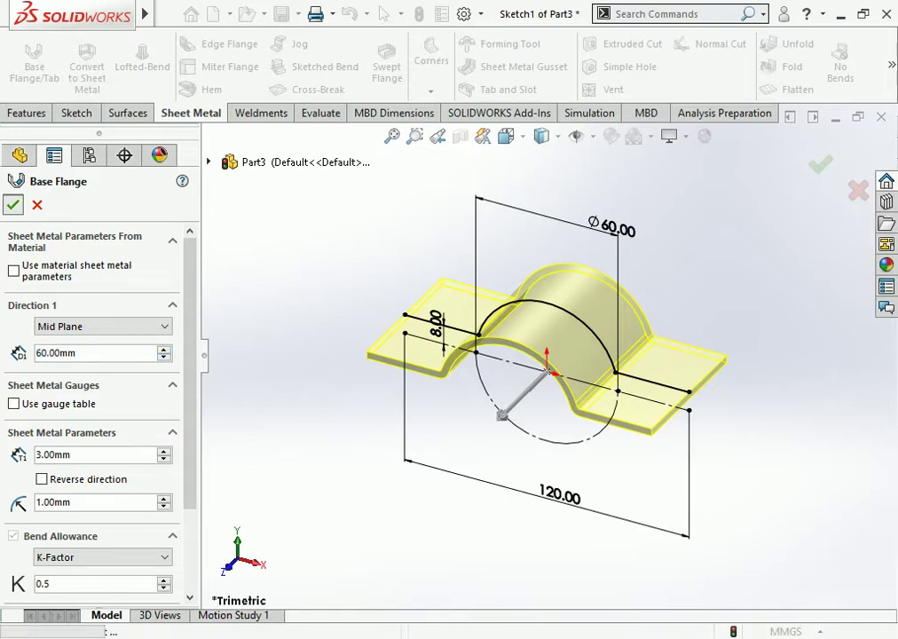
Change the saddle's 120 mm overall width dimension to 150 mm.
{"action": "left_click", "coordinate": [648, 405]}
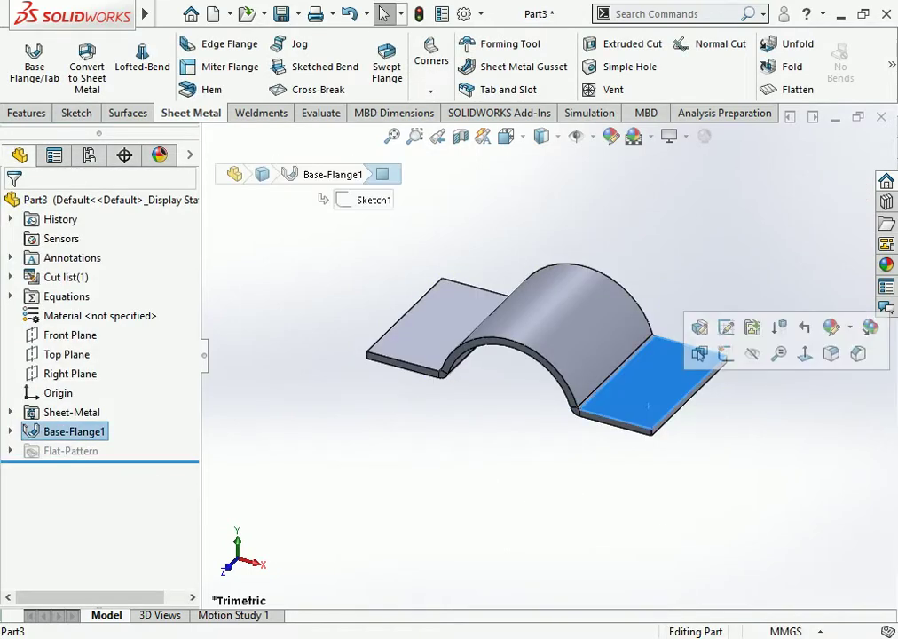
{"action": "left_click", "coordinate": [726, 353]}
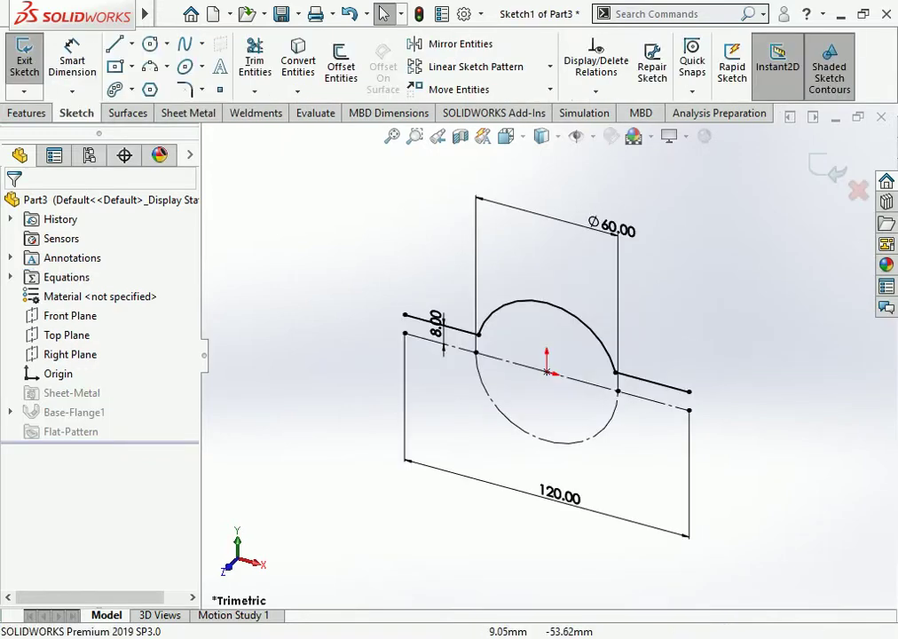
{"action": "double_click", "coordinate": [560, 495]}
{"action": "type", "text": "150"}
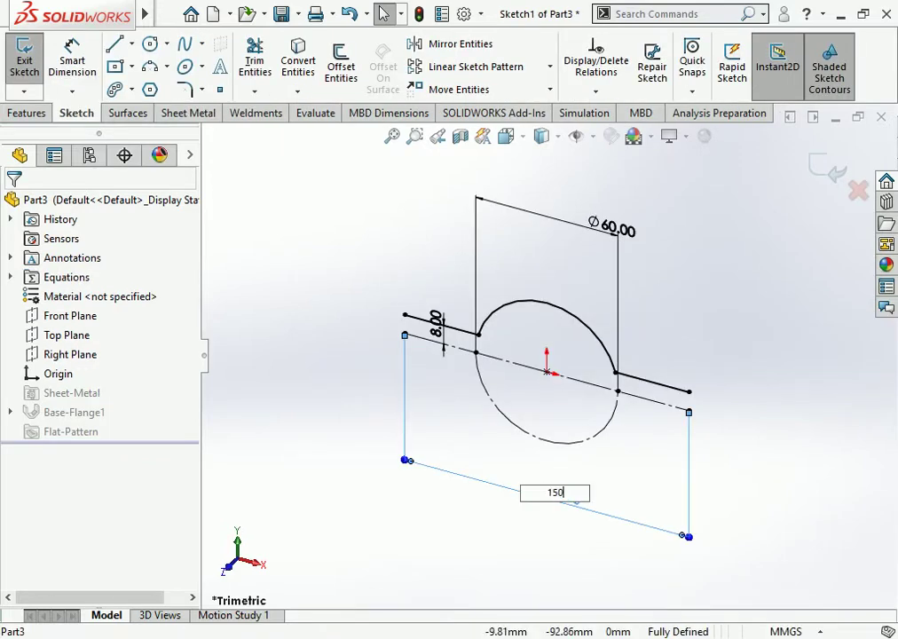
{"action": "key", "text": "Return"}
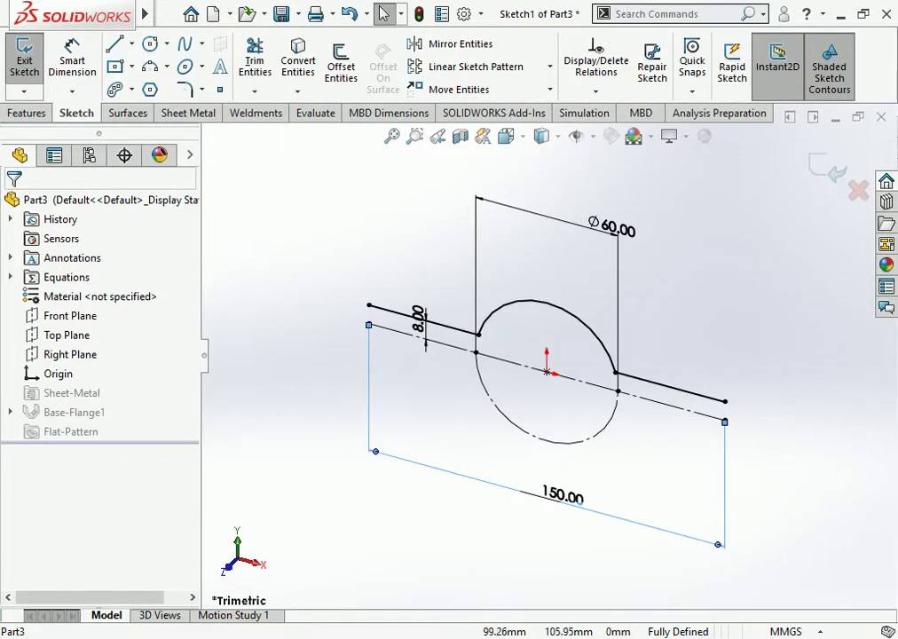
{"action": "left_click", "coordinate": [834, 171]}
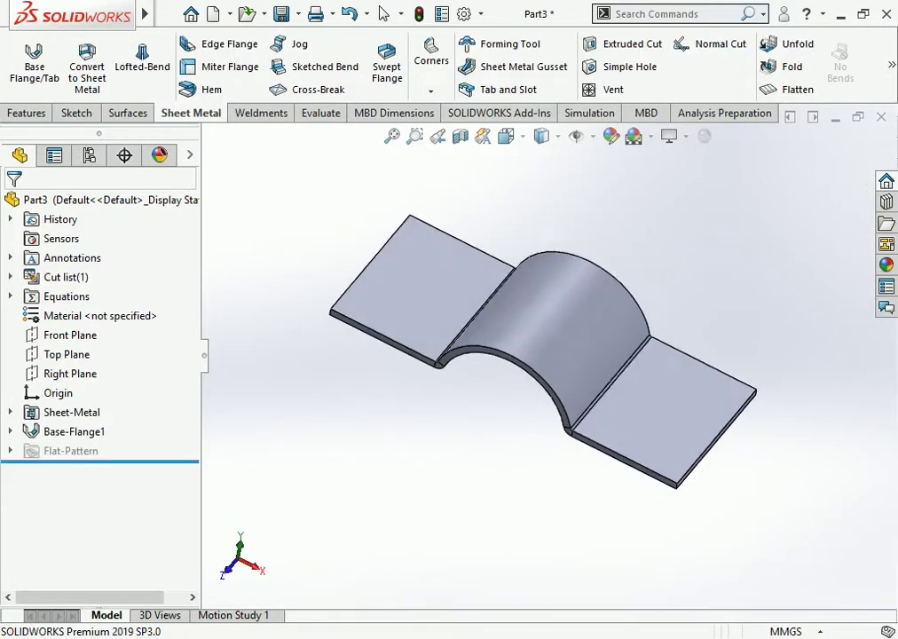
Reopen the profile sketch, confirm the 150 mm width, and rebuild the flange.
{"action": "left_click", "coordinate": [672, 422]}
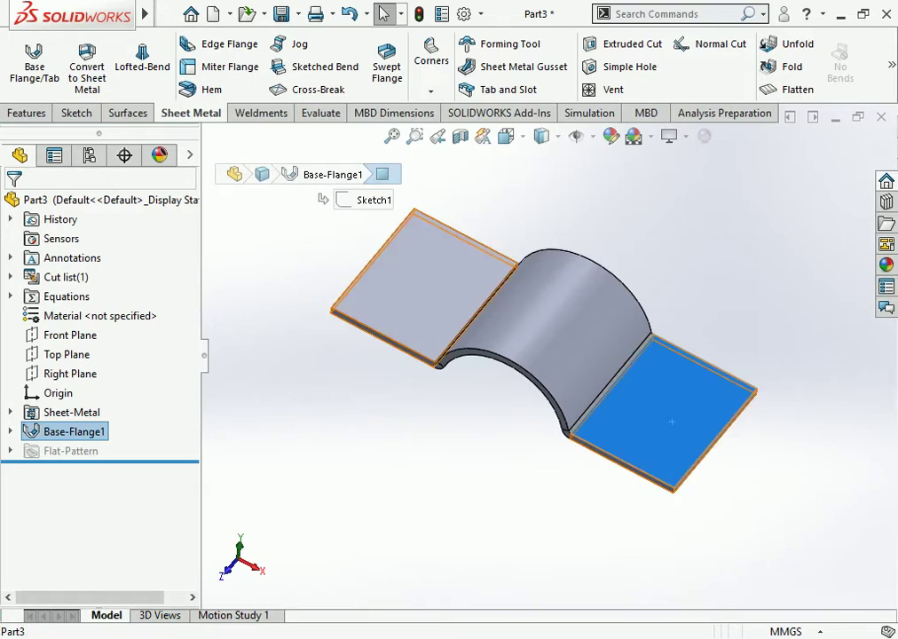
{"action": "left_click", "coordinate": [417, 266], "text": "ctrl"}
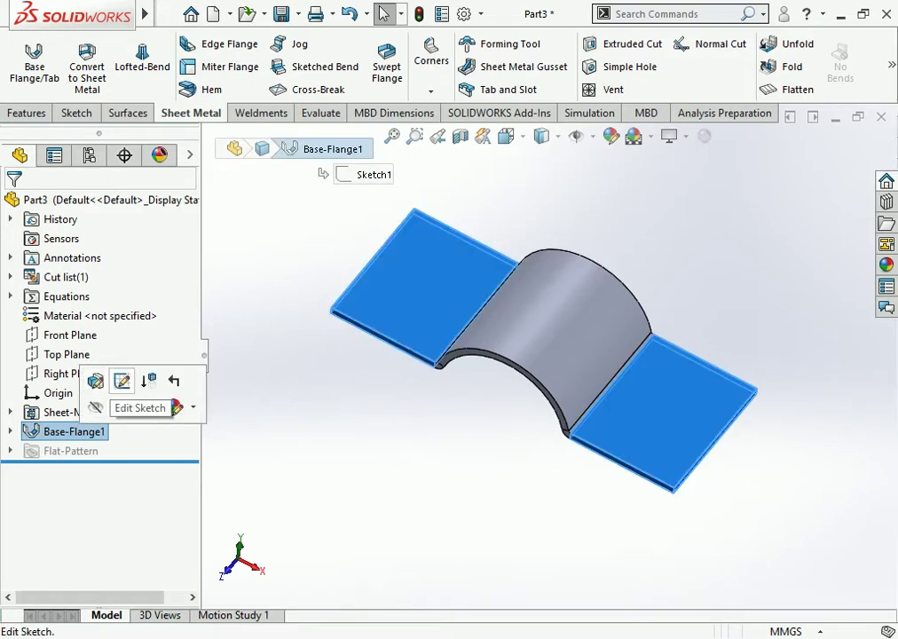
{"action": "left_click", "coordinate": [122, 381]}
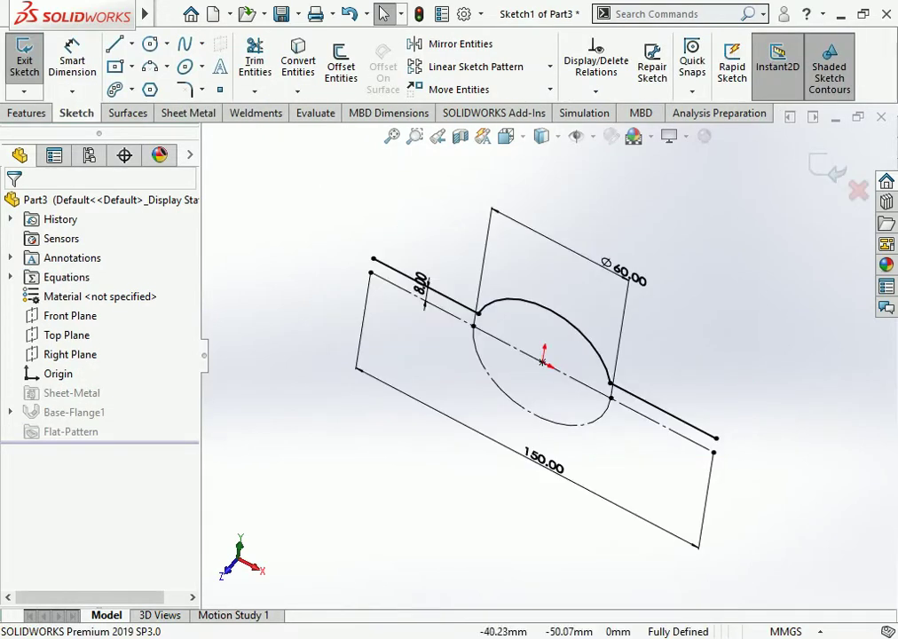
{"action": "double_click", "coordinate": [543, 460]}
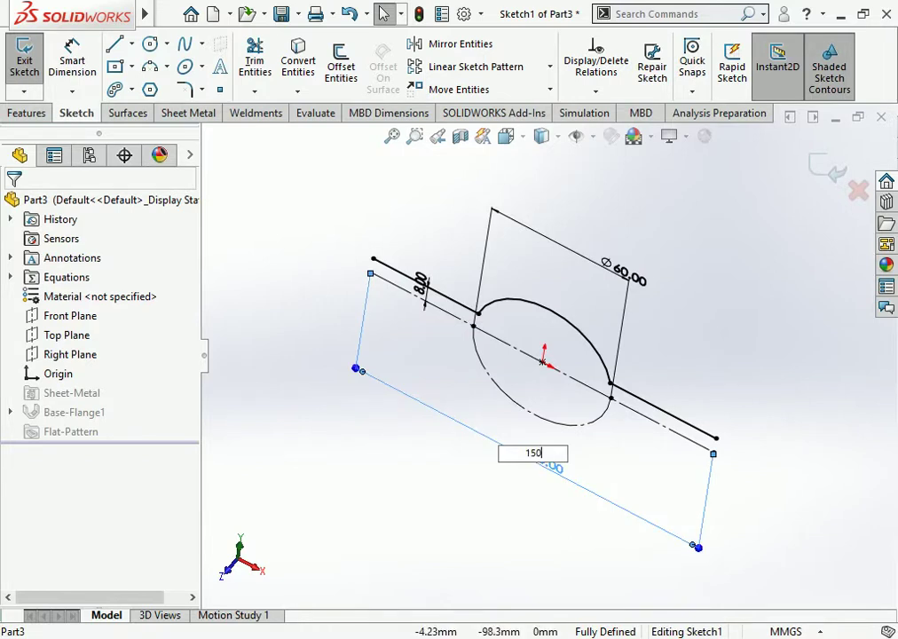
{"action": "key", "text": "Return"}
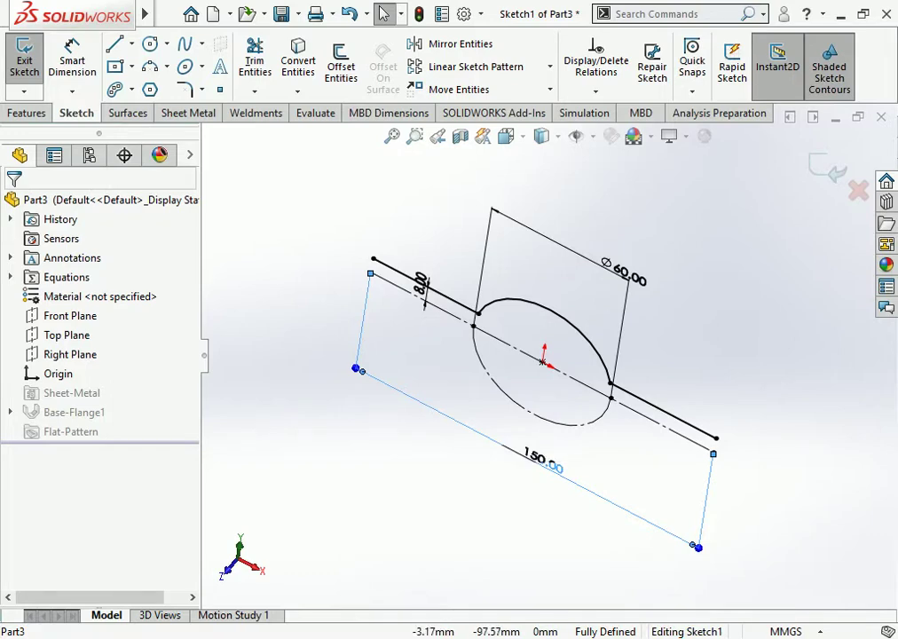
{"action": "key", "text": "Escape"}
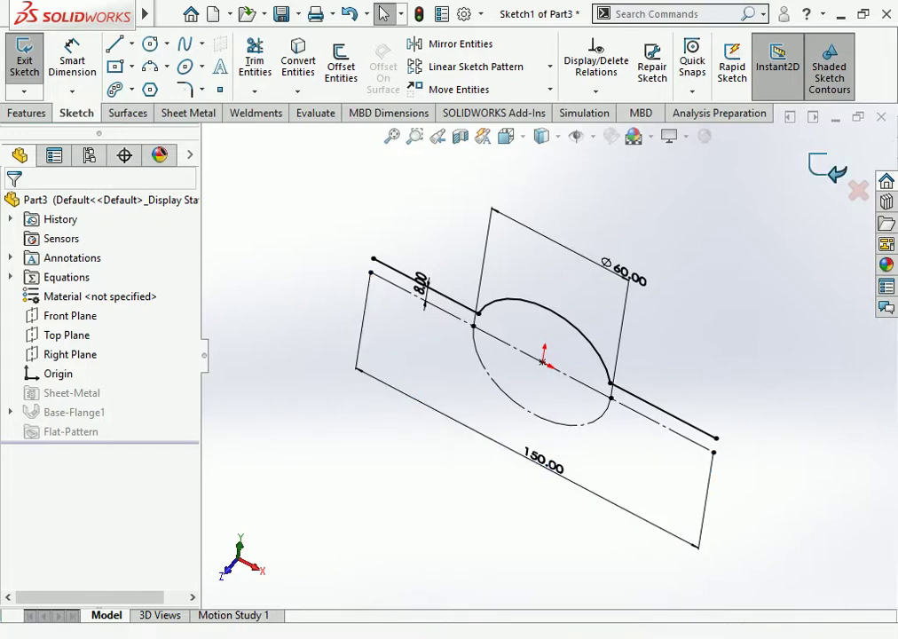
{"action": "key", "text": "ctrl+b"}
{"action": "left_click", "coordinate": [72, 411]}
{"action": "left_click", "coordinate": [74, 432]}
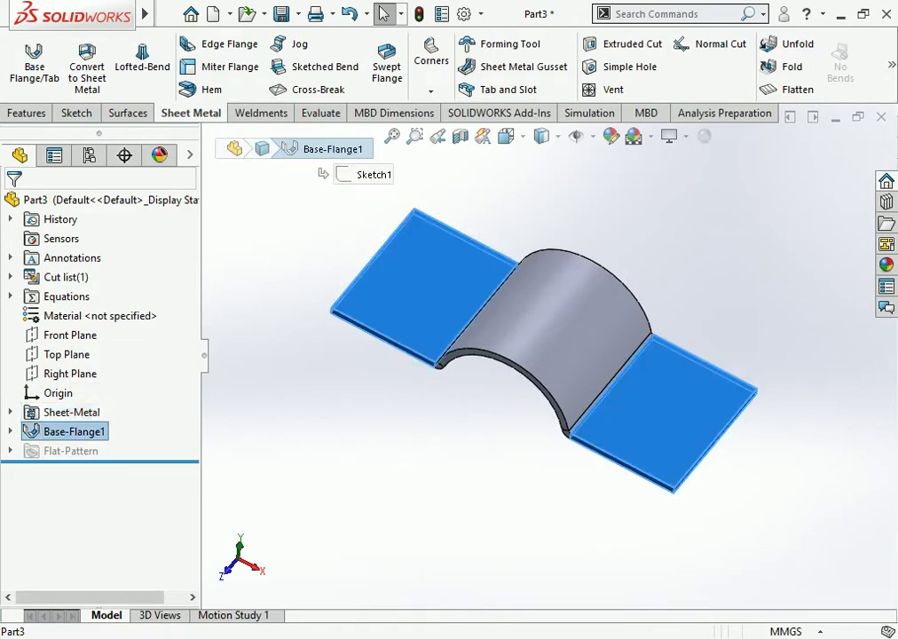
{"action": "left_click", "coordinate": [104, 373]}
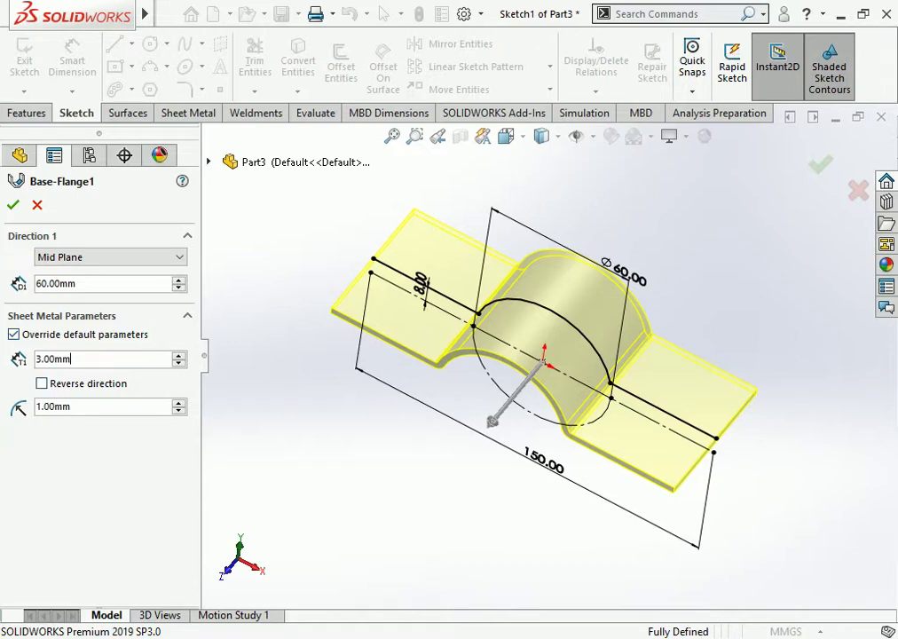
Change the base flange's sheet thickness from 3 mm to 5 mm.
{"action": "double_click", "coordinate": [53, 358]}
{"action": "type", "text": "5"}
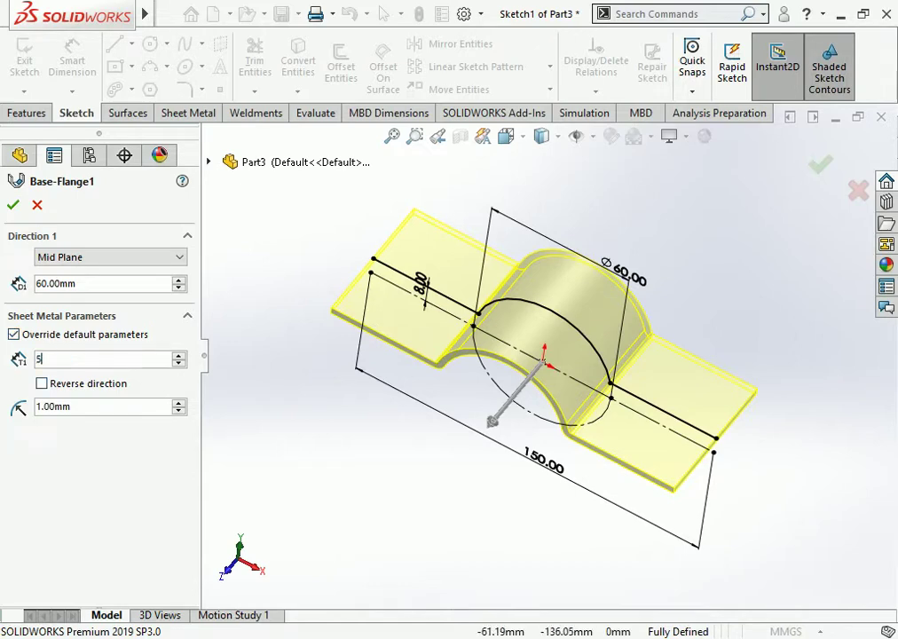
{"action": "key", "text": "Return"}
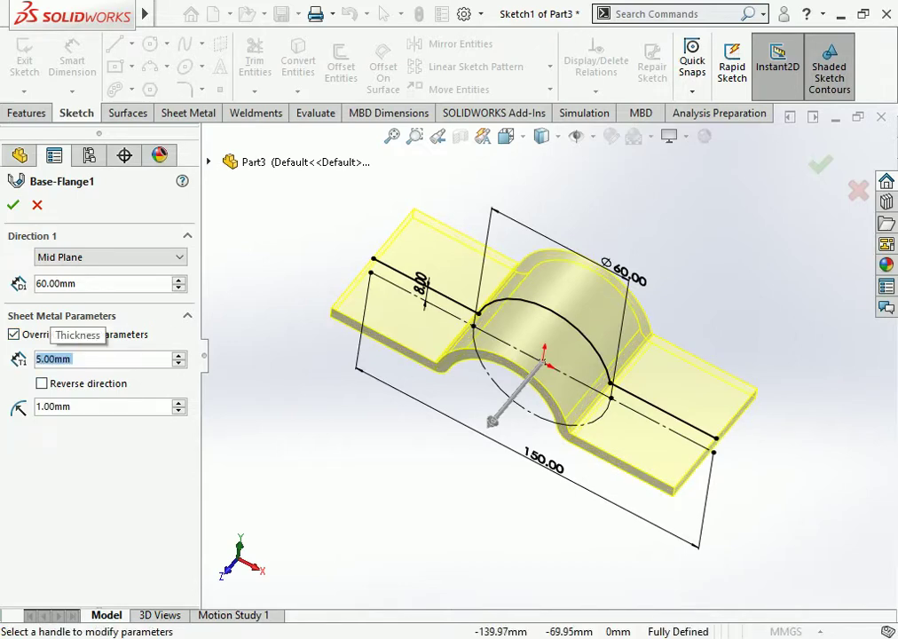
{"action": "left_click", "coordinate": [13, 205]}
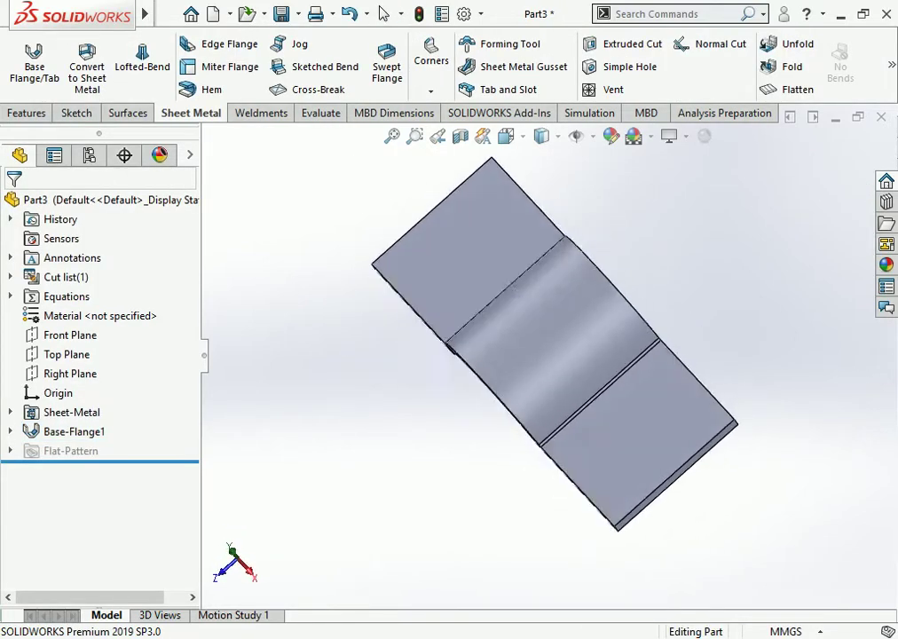
{"action": "left_click", "coordinate": [688, 376]}
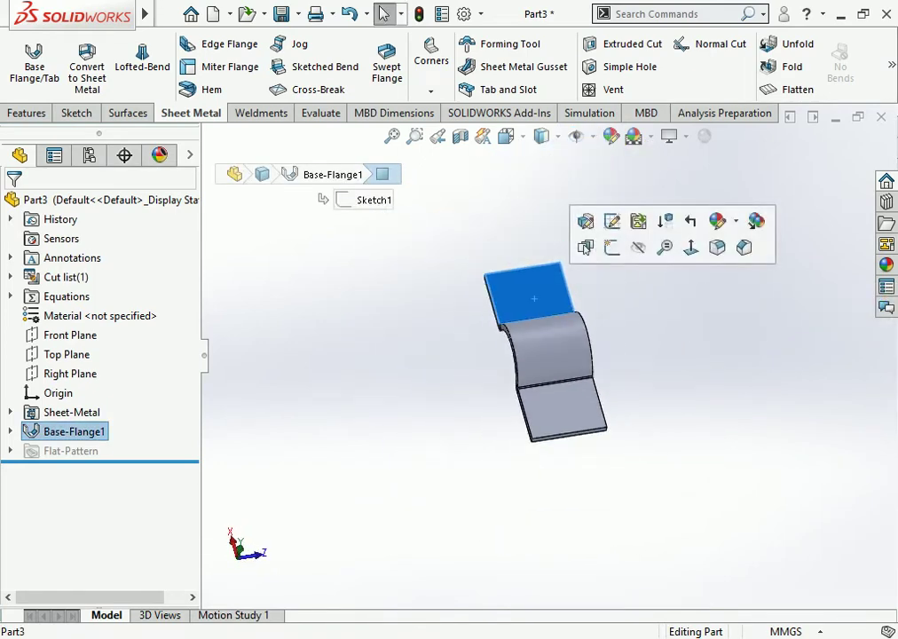
Sketch on the flange face: a horizontal centerline from the origin and a hole circle.
{"action": "left_click", "coordinate": [627, 221]}
{"action": "left_click", "coordinate": [505, 135]}
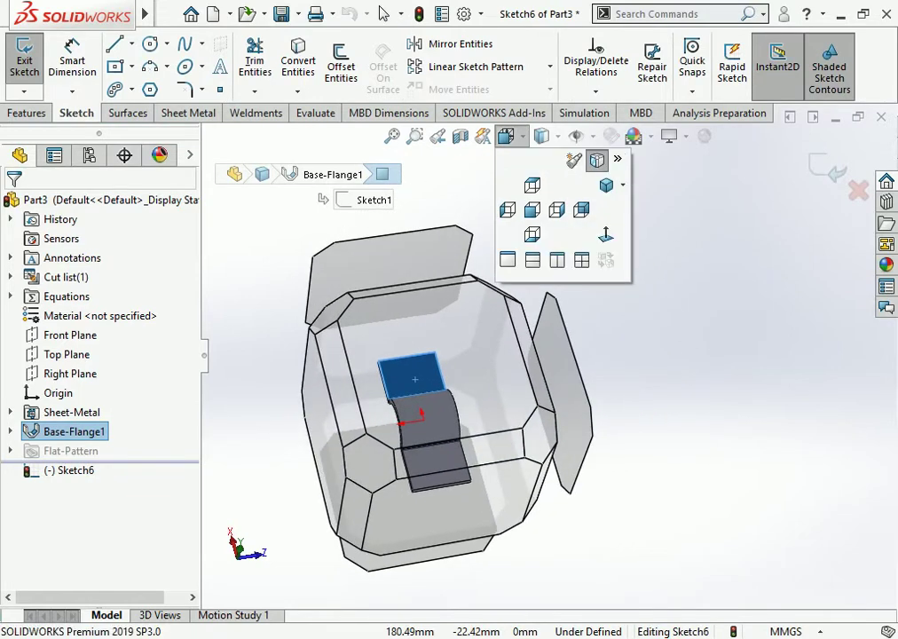
{"action": "left_click", "coordinate": [596, 155]}
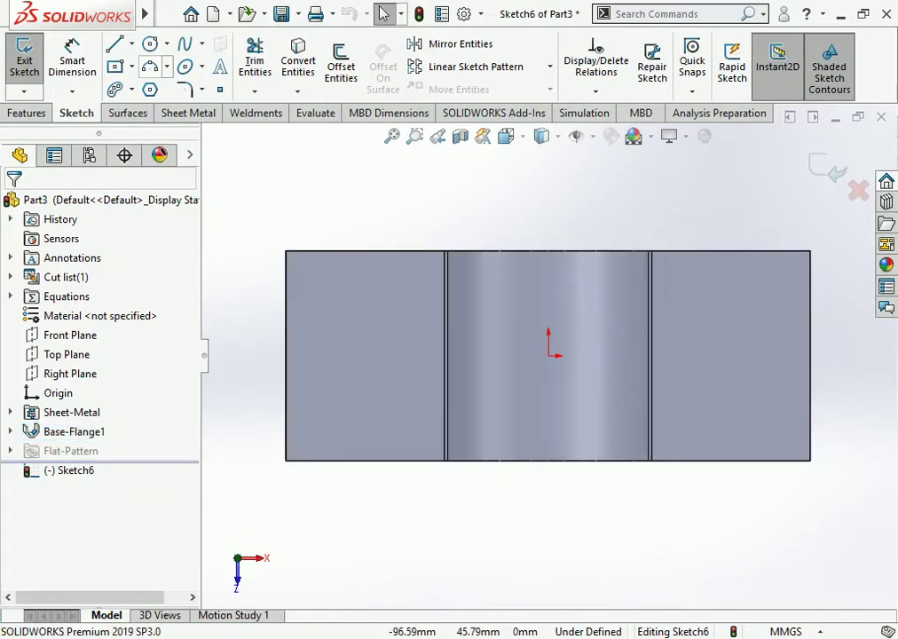
{"action": "left_click", "coordinate": [131, 44]}
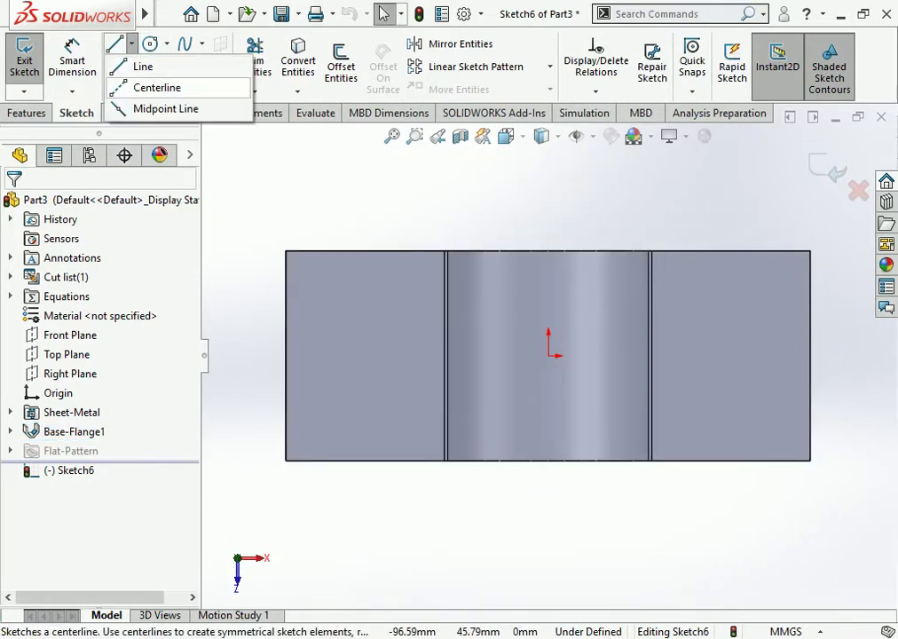
{"action": "left_click", "coordinate": [156, 86]}
{"action": "left_click", "coordinate": [549, 355]}
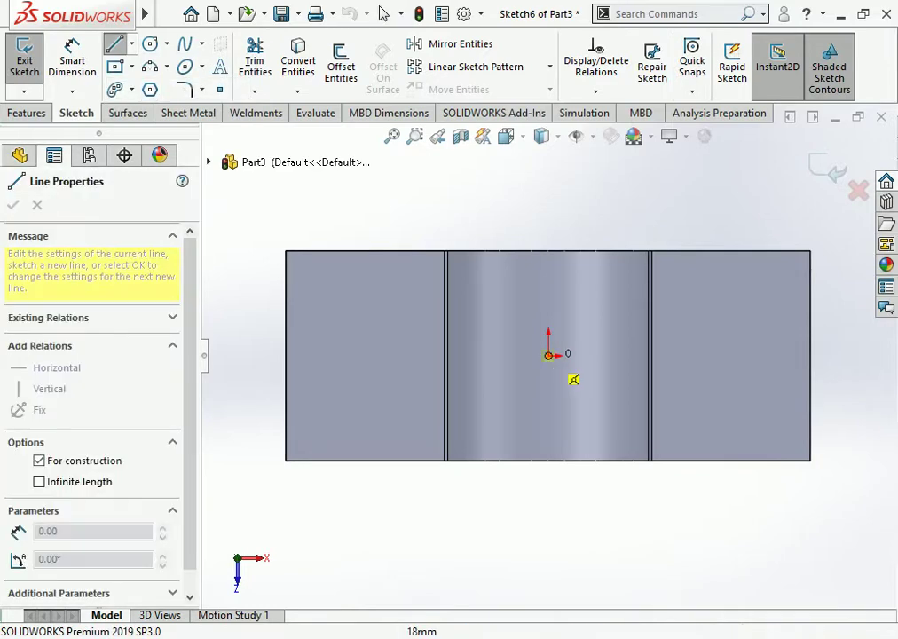
{"action": "left_click", "coordinate": [286, 355]}
{"action": "key", "text": "c"}
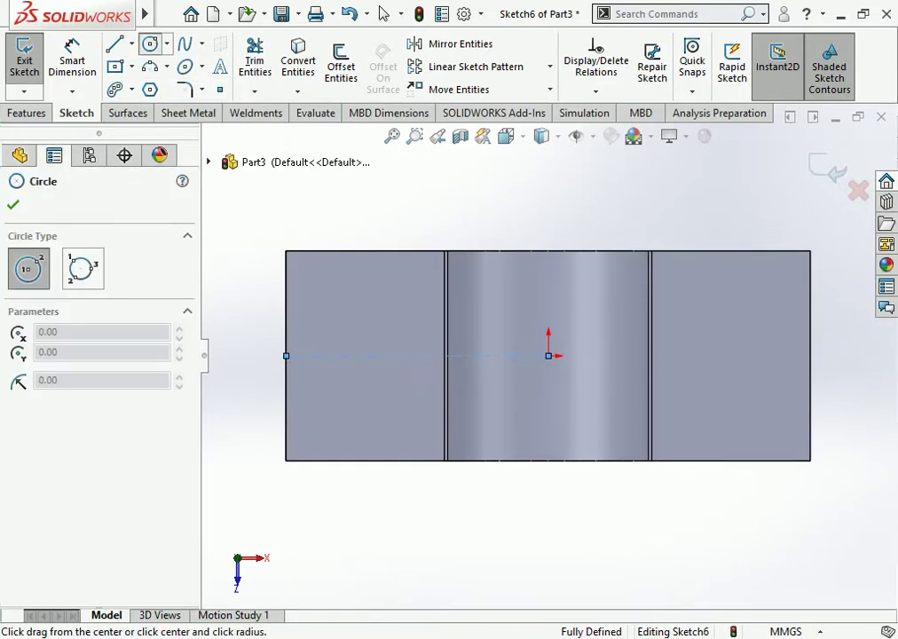
{"action": "left_click", "coordinate": [416, 355]}
{"action": "left_click", "coordinate": [363, 384]}
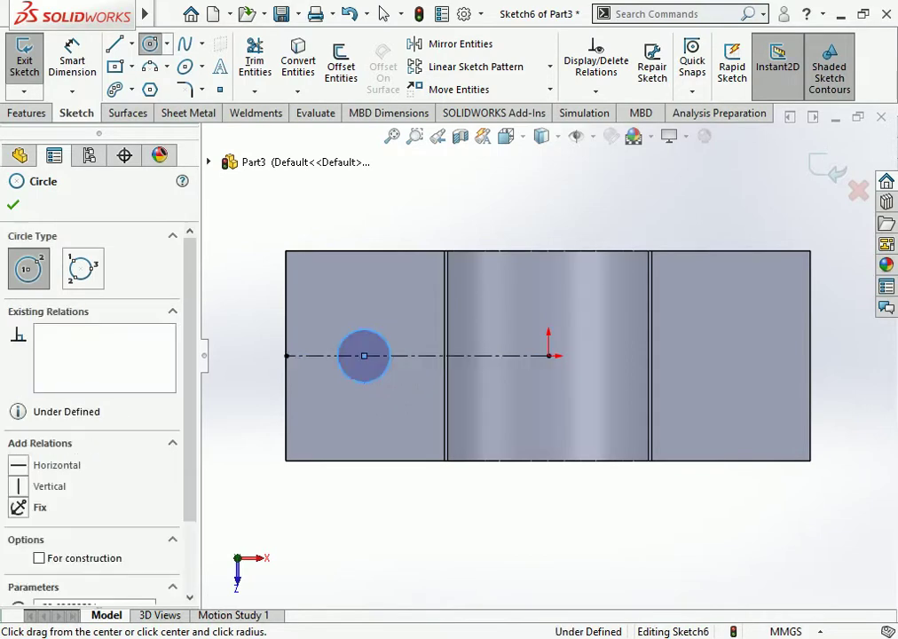
Dimension the hole 22.5 mm from the left edge with a 14 mm diameter.
{"action": "left_click", "coordinate": [72, 54]}
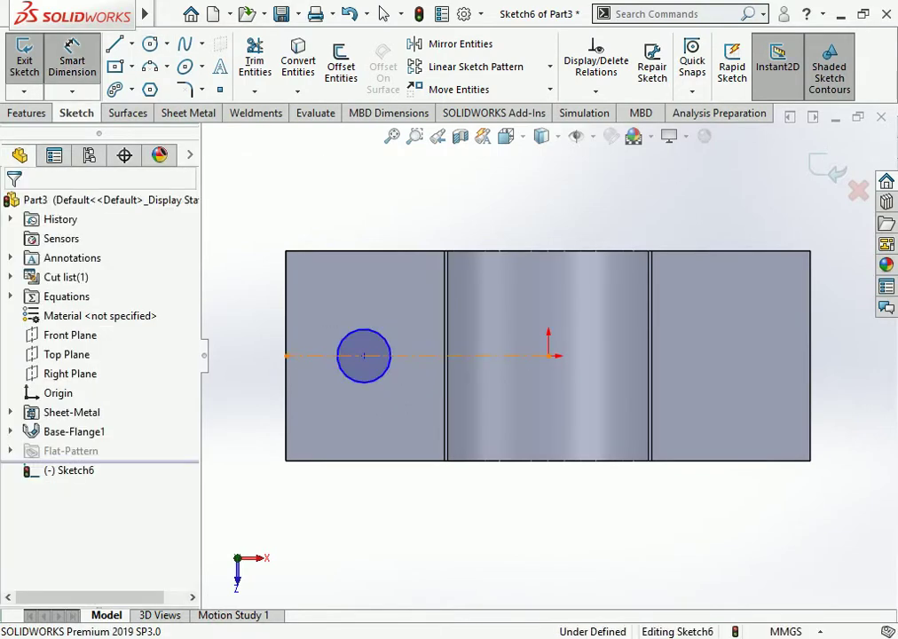
{"action": "left_click", "coordinate": [363, 356]}
{"action": "left_click", "coordinate": [286, 382]}
{"action": "left_click", "coordinate": [316, 506]}
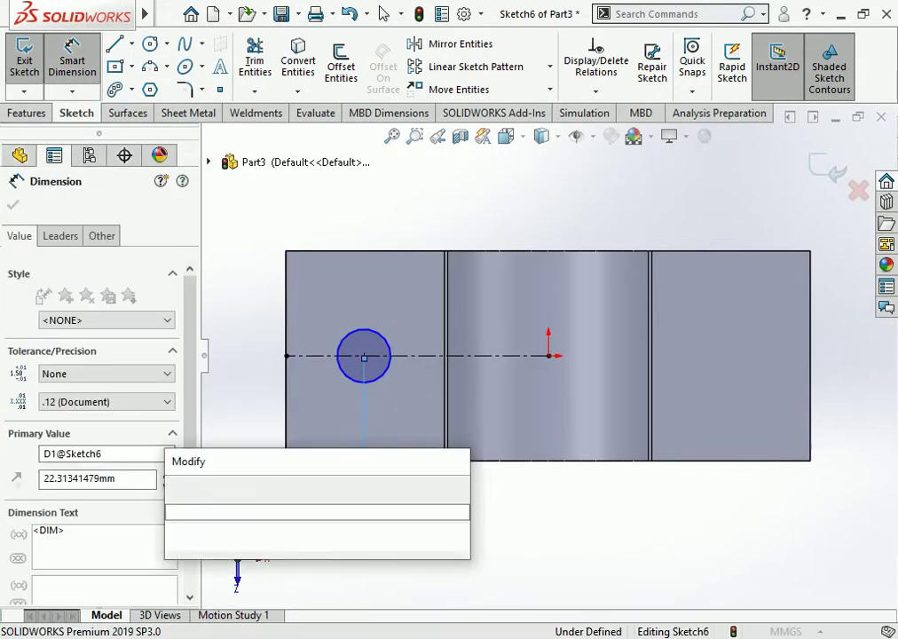
{"action": "type", "text": "22"}
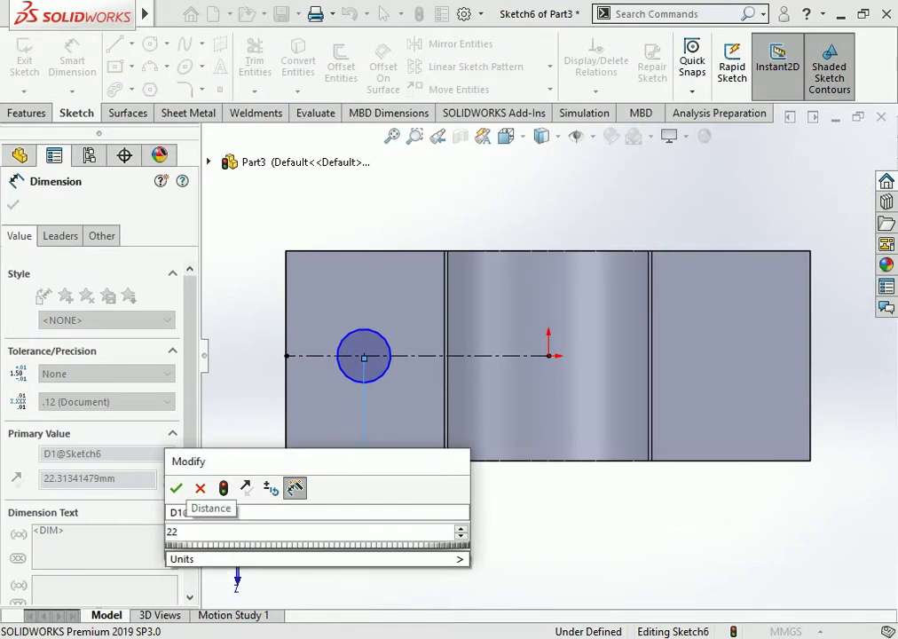
{"action": "type", "text": ".5"}
{"action": "key", "text": "Return"}
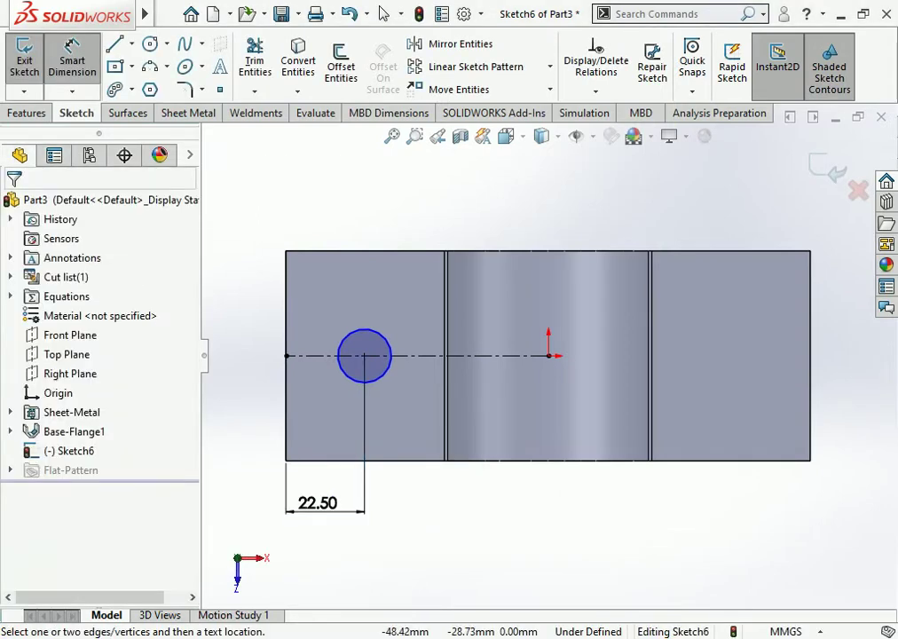
{"action": "left_click", "coordinate": [344, 373]}
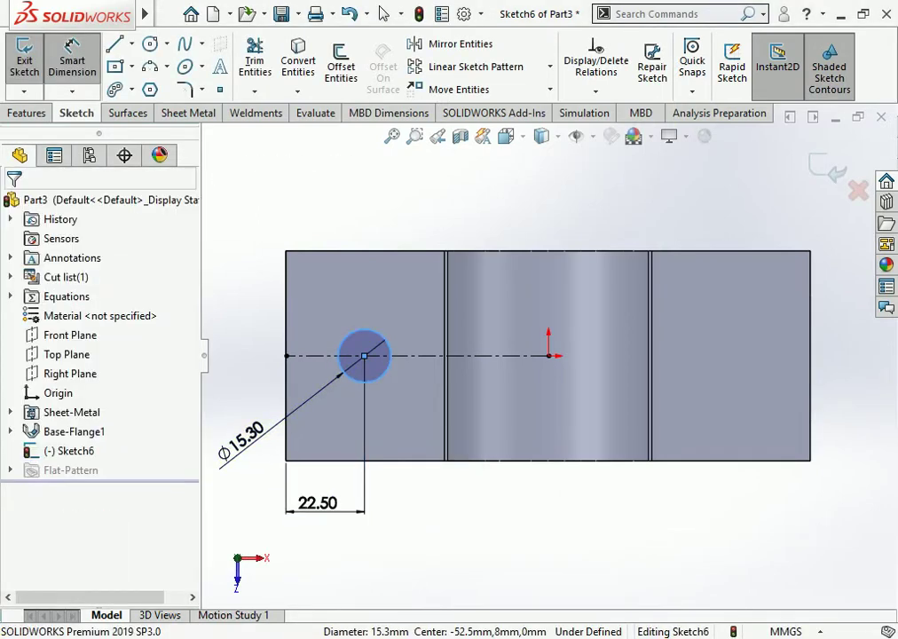
{"action": "left_click", "coordinate": [233, 427]}
{"action": "type", "text": "14"}
{"action": "key", "text": "Return"}
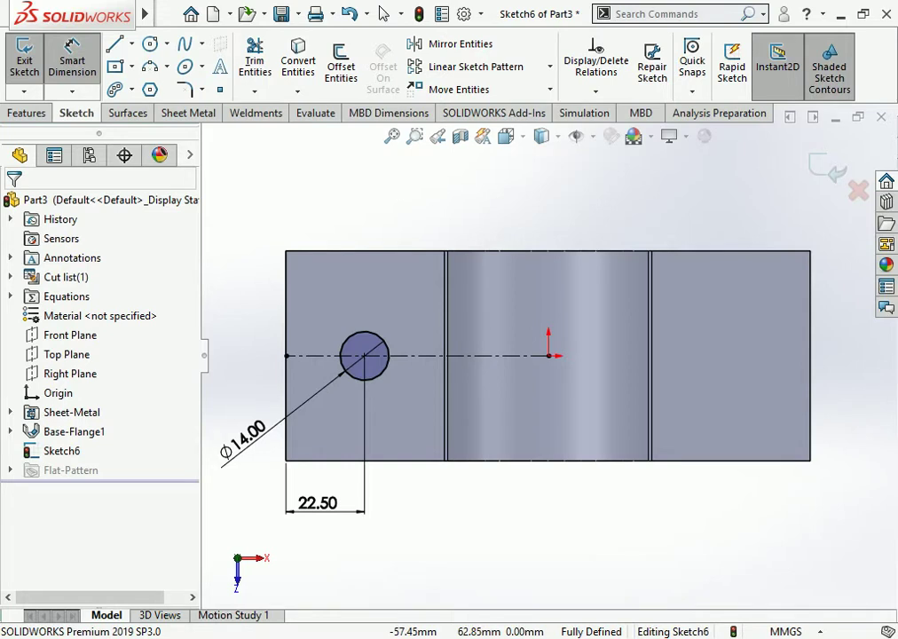
{"action": "double_click", "coordinate": [243, 437]}
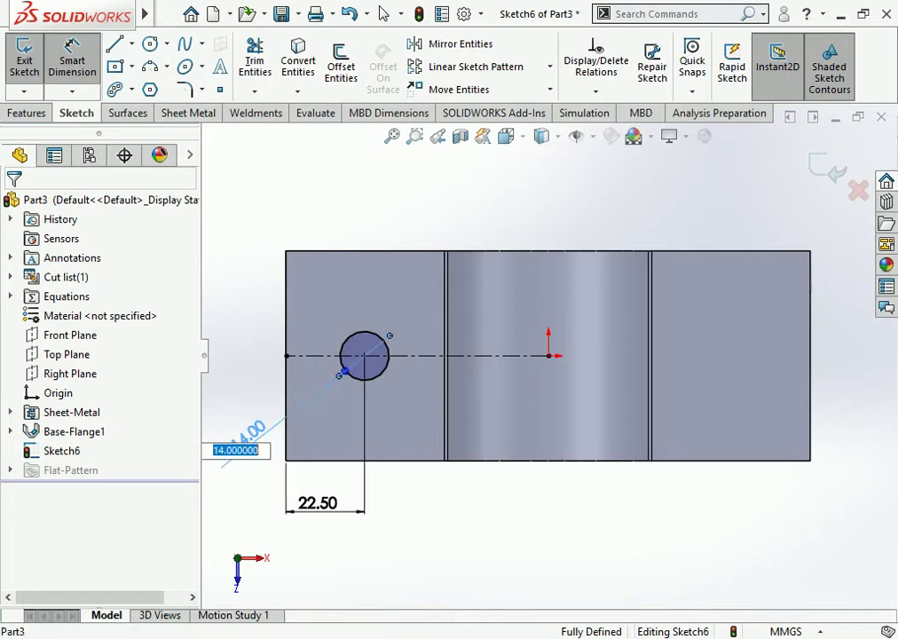
{"action": "key", "text": "Return"}
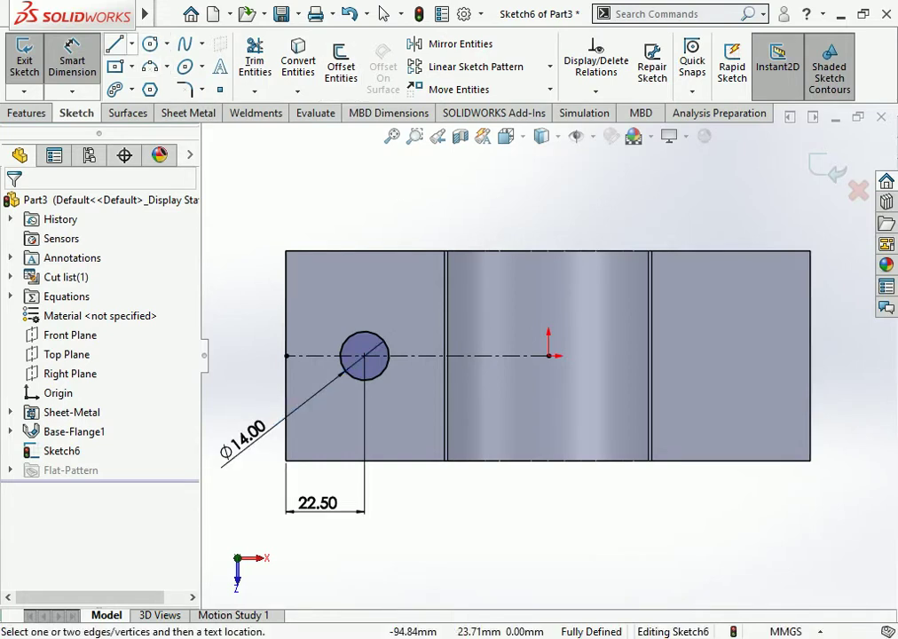
Draw a vertical centerline straight up from the origin.
{"action": "left_click", "coordinate": [131, 44]}
{"action": "left_click", "coordinate": [156, 88]}
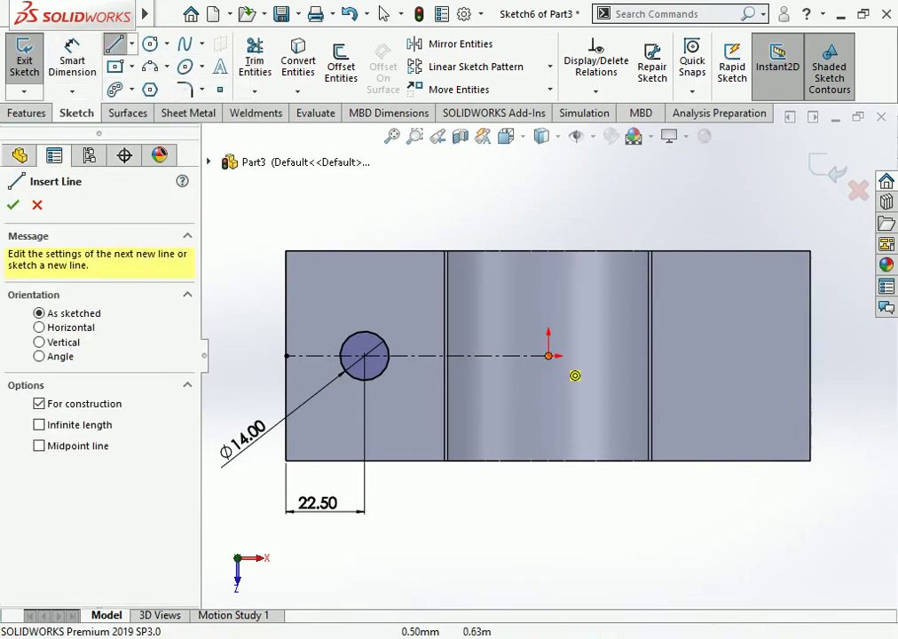
{"action": "left_click", "coordinate": [549, 356]}
{"action": "left_click", "coordinate": [548, 187]}
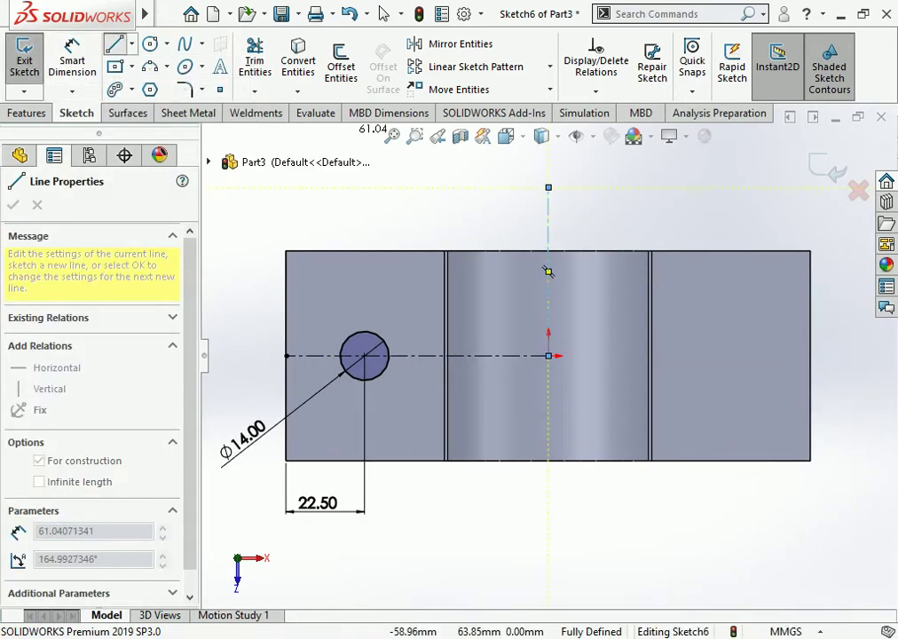
{"action": "key", "text": "Escape"}
{"action": "key", "text": "Escape"}
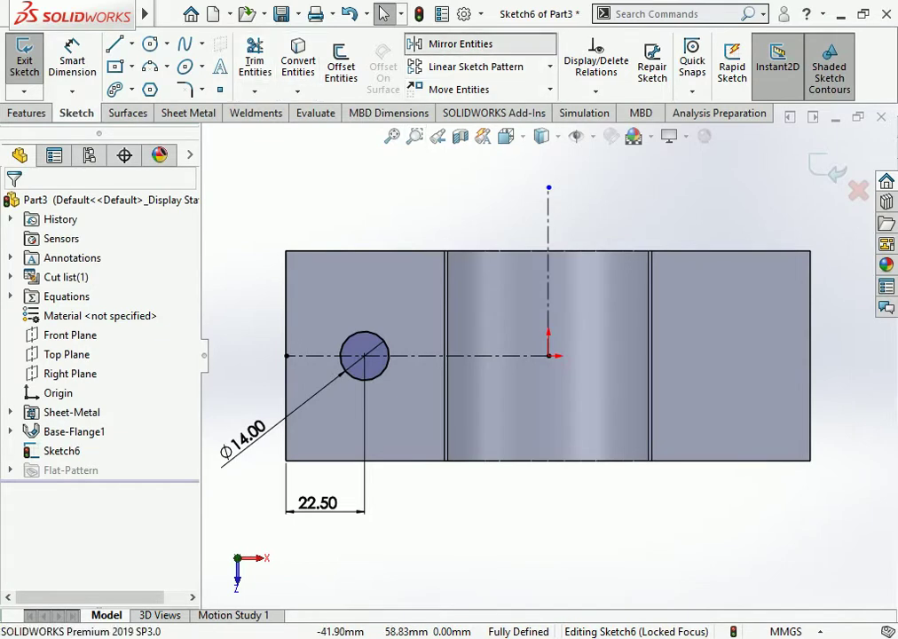
Mirror the hole circle about the vertical centerline onto the right flange.
{"action": "left_click", "coordinate": [460, 44]}
{"action": "left_click", "coordinate": [377, 345]}
{"action": "left_click", "coordinate": [109, 423]}
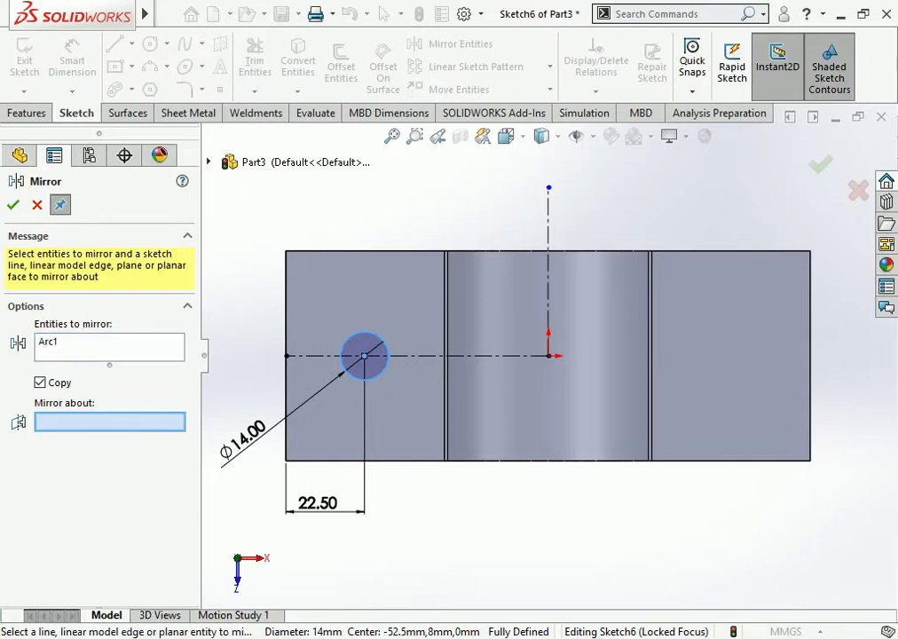
{"action": "left_click", "coordinate": [548, 222]}
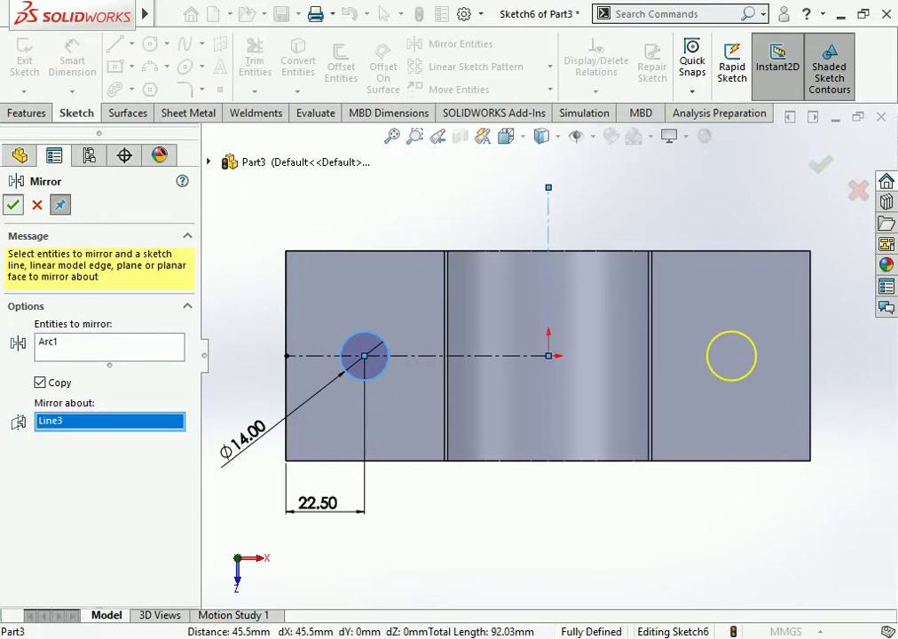
{"action": "key", "text": "Return"}
{"action": "key", "text": "Escape"}
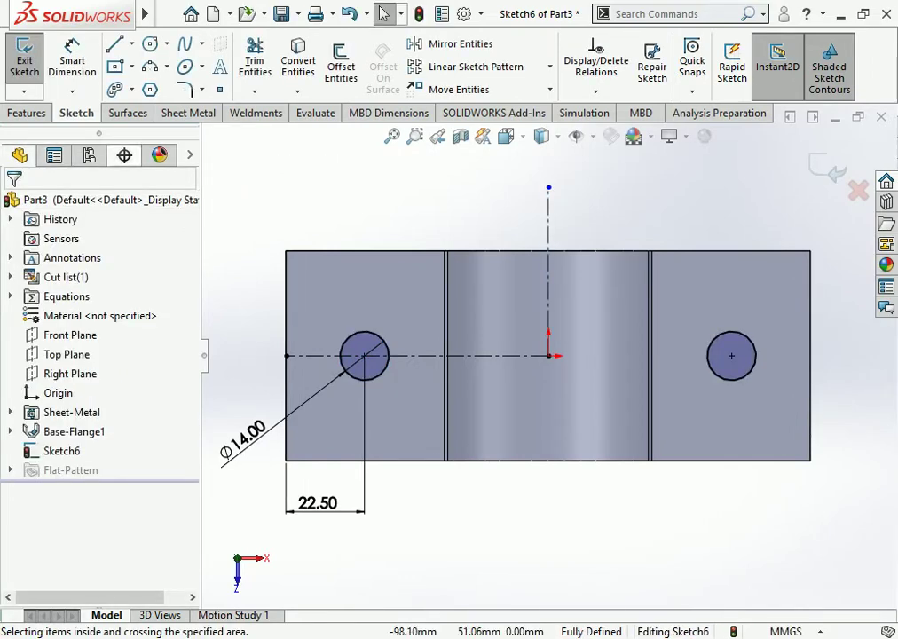
Cut both holes Through All in both directions.
{"action": "left_click", "coordinate": [27, 112]}
{"action": "left_click", "coordinate": [260, 66]}
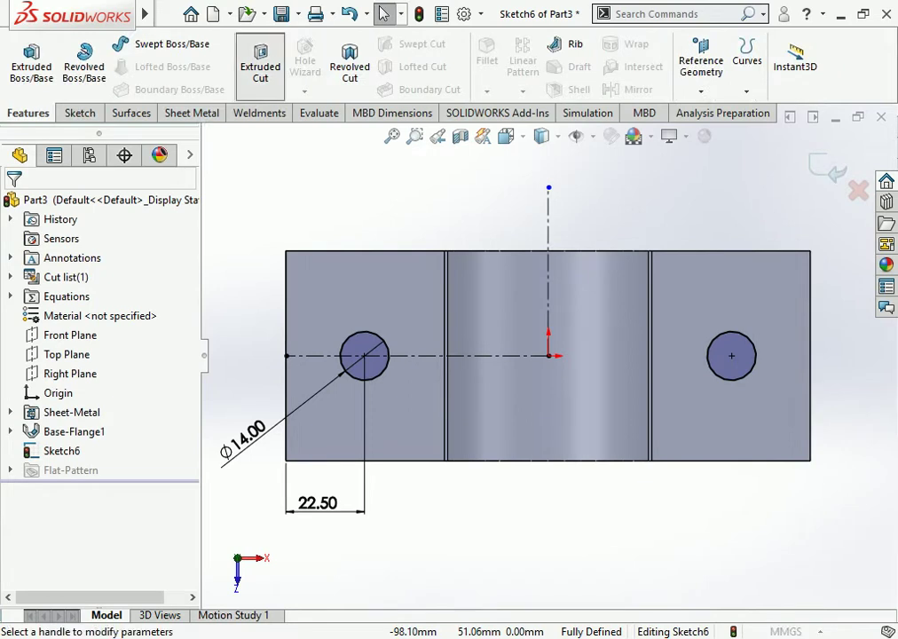
{"action": "left_click", "coordinate": [107, 309]}
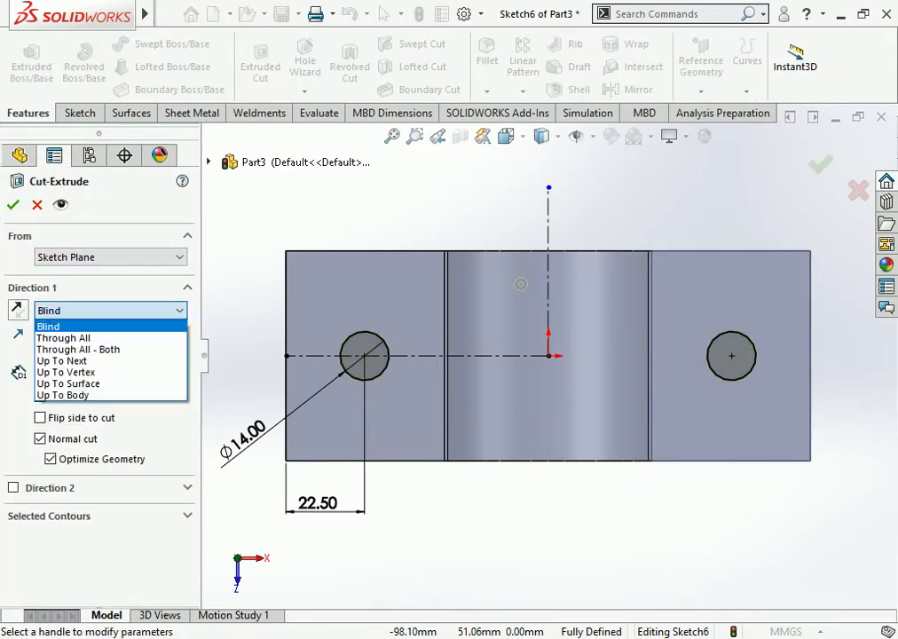
{"action": "left_click", "coordinate": [78, 348]}
{"action": "key", "text": "Return"}
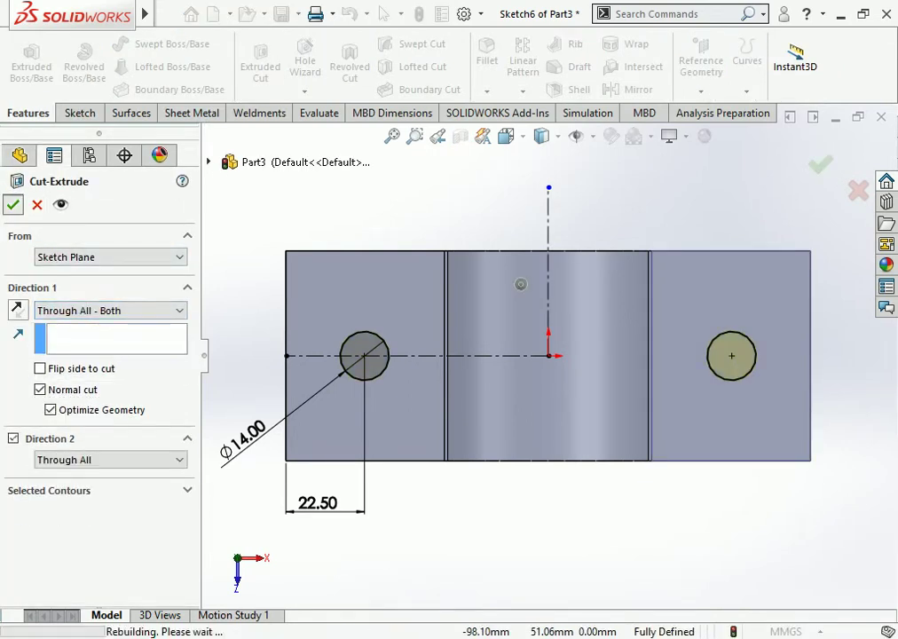
{"action": "mouse_move", "coordinate": [548, 355]}
{"action": "middle_mouse_down"}
{"action": "mouse_move", "coordinate": [595, 382]}
{"action": "mouse_move", "coordinate": [622, 355]}
{"action": "mouse_move", "coordinate": [551, 328]}
{"action": "mouse_move", "coordinate": [550, 302]}
{"action": "mouse_move", "coordinate": [603, 301]}
{"action": "mouse_move", "coordinate": [349, 279]}
{"action": "mouse_move", "coordinate": [527, 276]}
{"action": "mouse_move", "coordinate": [373, 247]}
{"action": "middle_mouse_up"}
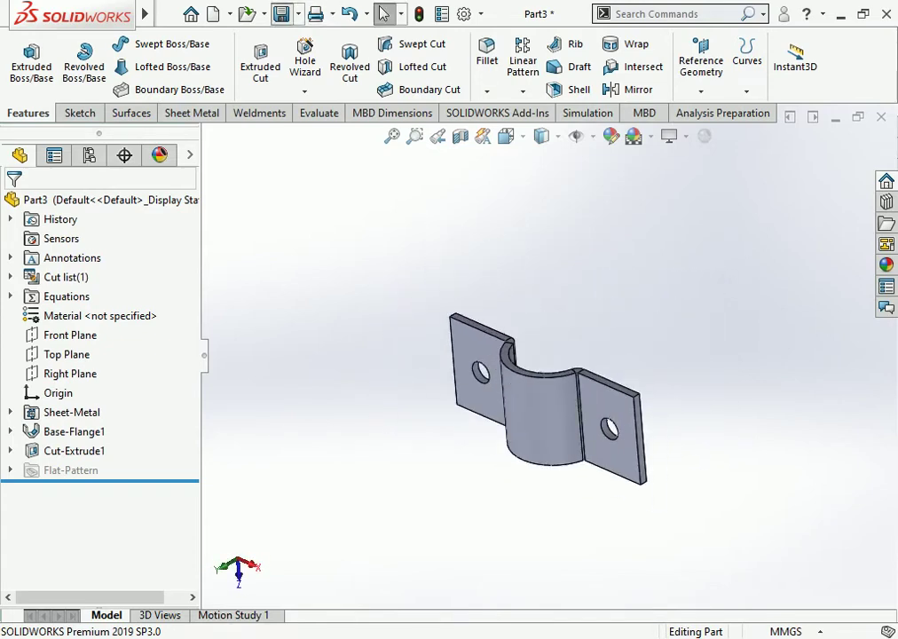
Save the saddle bracket part as CLAMP in the 6m pole tube folder.
{"action": "key", "text": "ctrl+s"}
{"action": "type", "text": "C"}
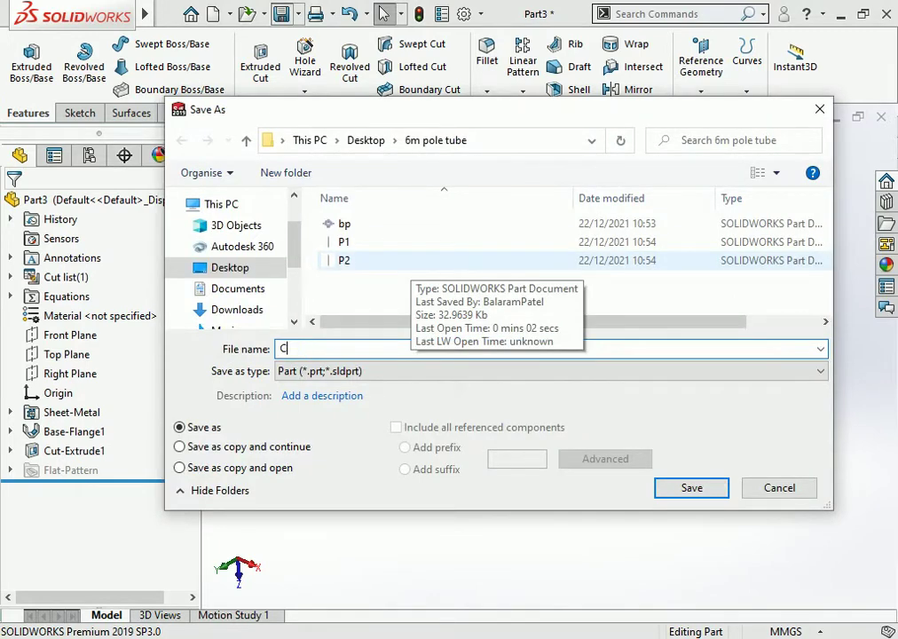
{"action": "type", "text": "LAMP"}
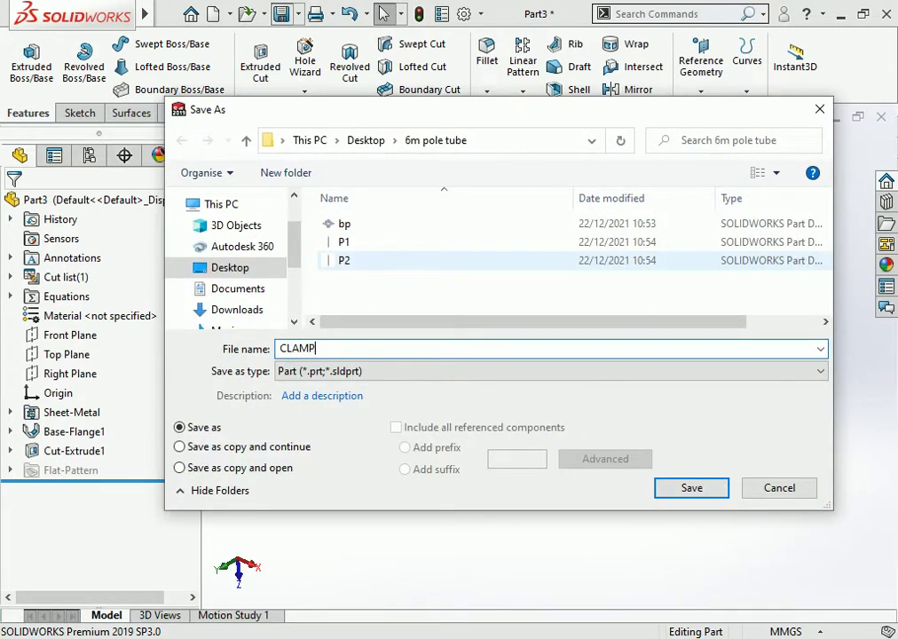
{"action": "key", "text": "Return"}
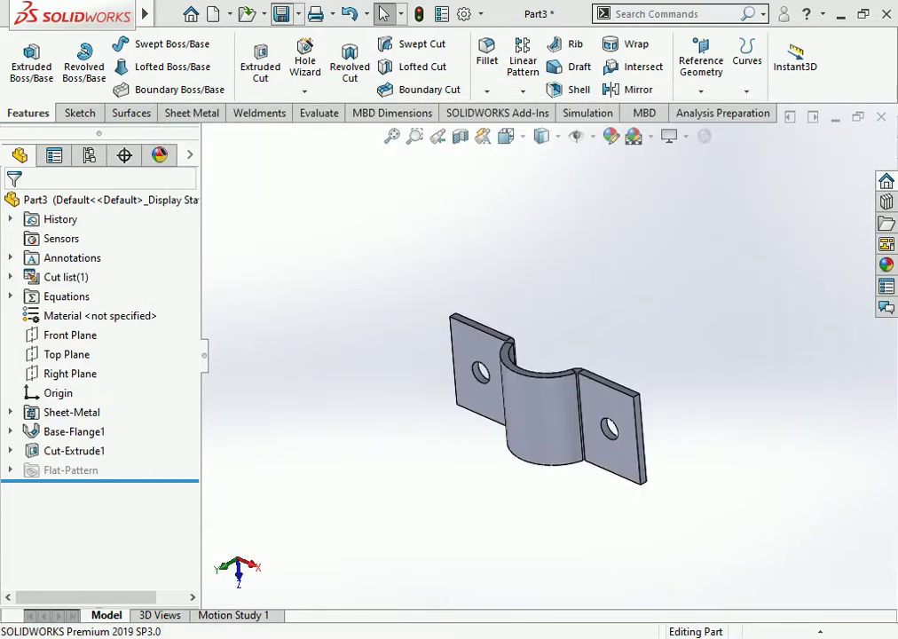
{"action": "middle_click_drag", "start_coordinate": [377, 297], "coordinate": [355, 312]}
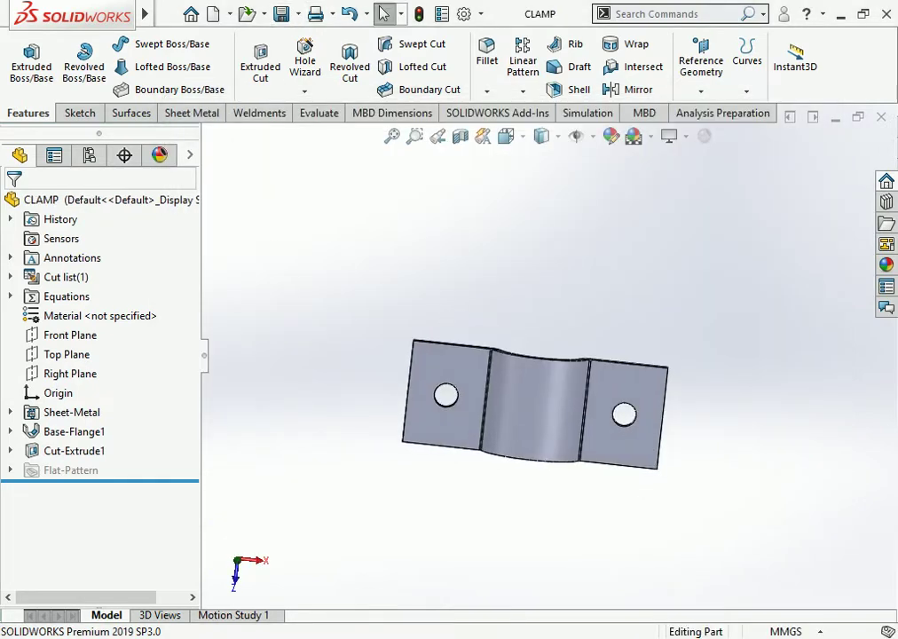
Start a sketch on the Top Plane, then abandon it empty.
{"action": "left_click", "coordinate": [66, 354]}
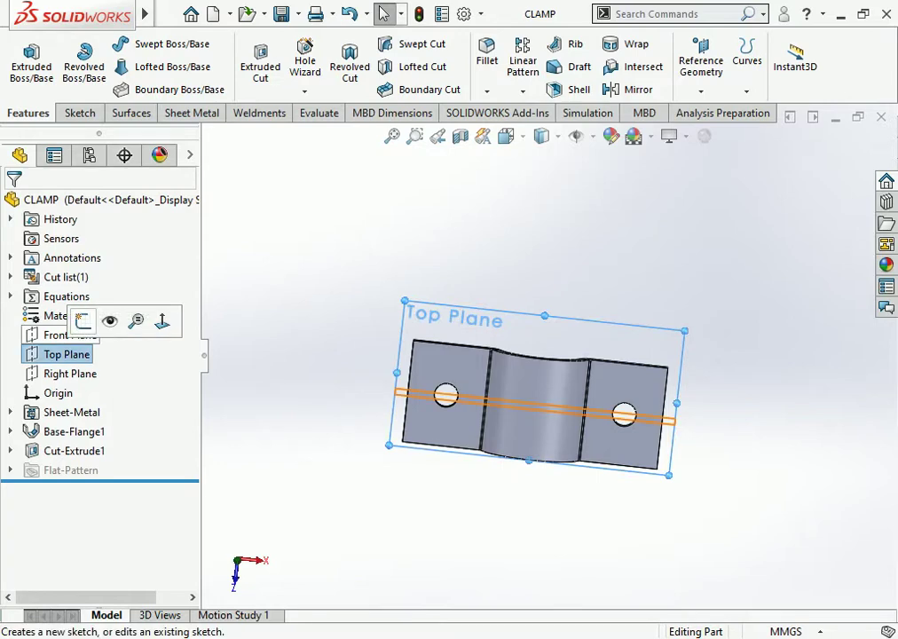
{"action": "left_click", "coordinate": [82, 320]}
{"action": "left_click", "coordinate": [542, 135]}
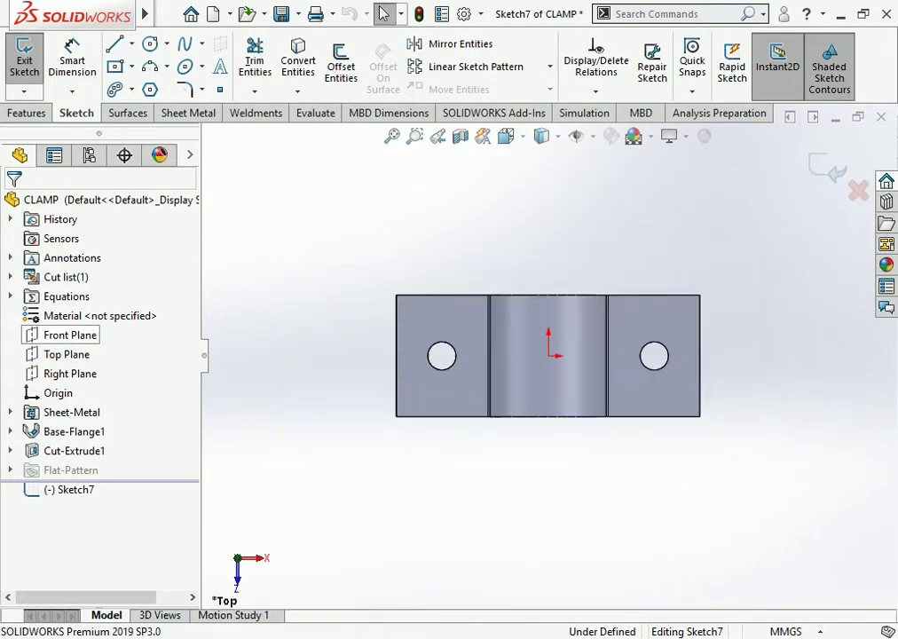
{"action": "key", "text": "ctrl+b"}
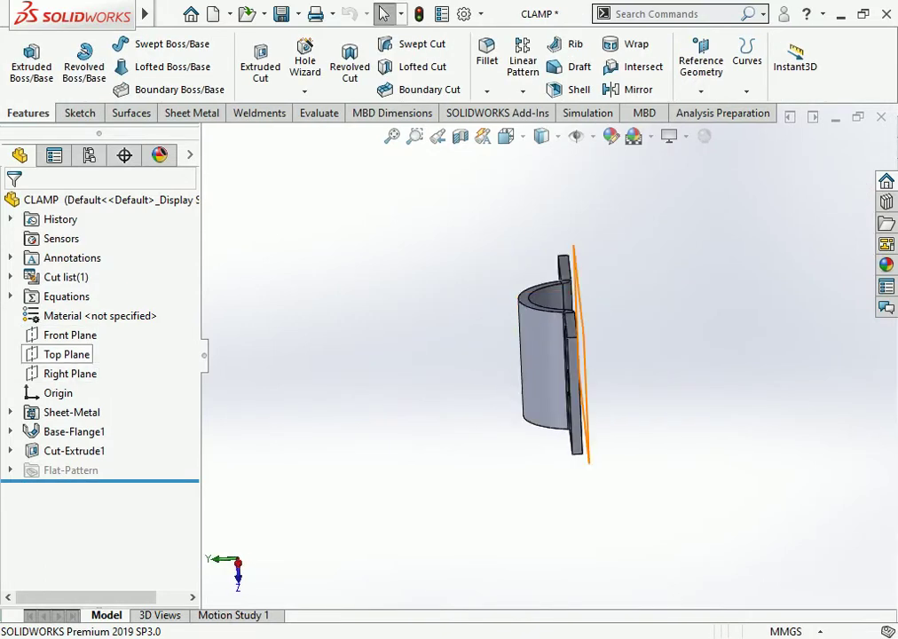
Start a sketch on the Front Plane and view it Normal To.
{"action": "left_click", "coordinate": [70, 335]}
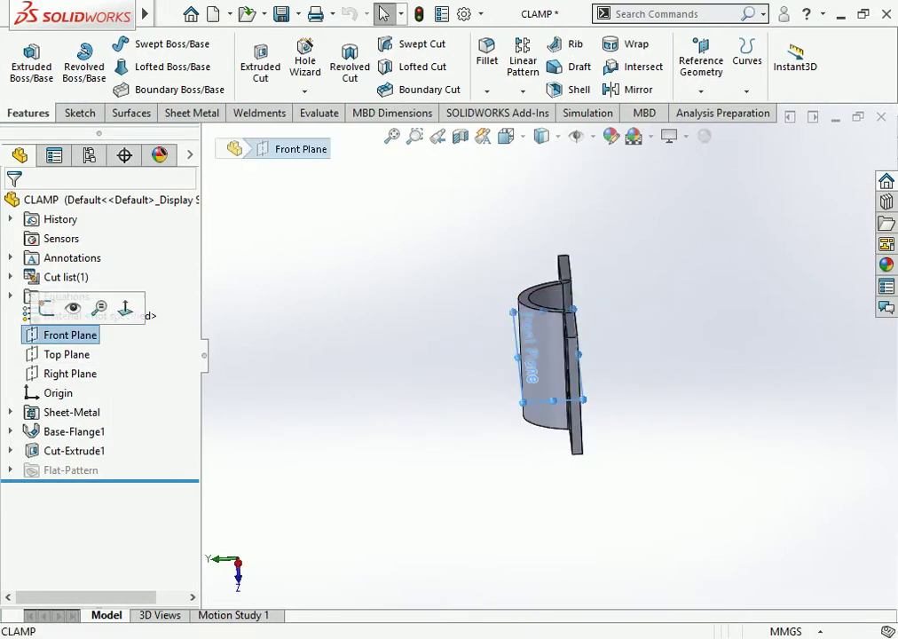
{"action": "left_click", "coordinate": [46, 306]}
{"action": "left_click", "coordinate": [506, 136]}
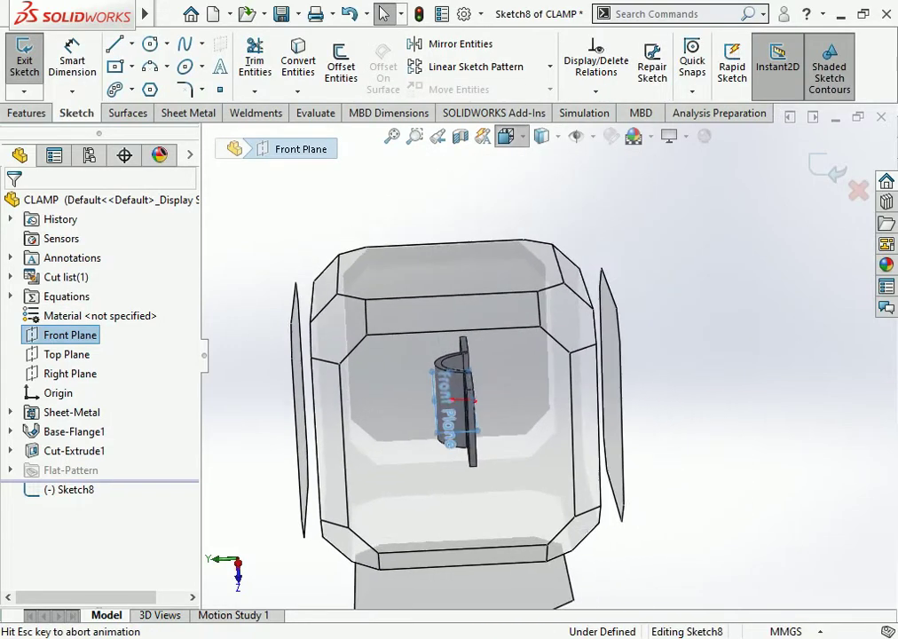
{"action": "left_click", "coordinate": [530, 183]}
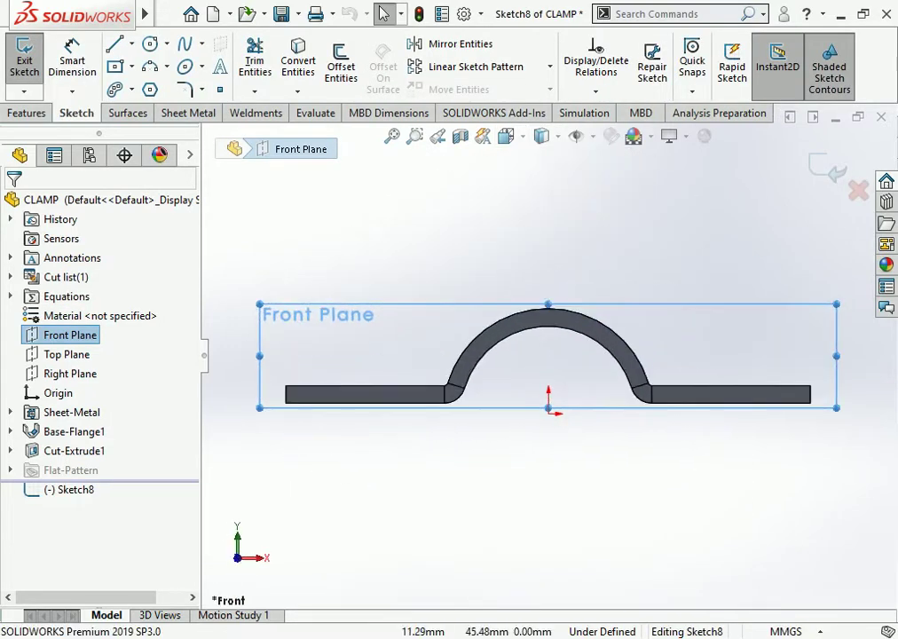
{"action": "key", "text": "Escape"}
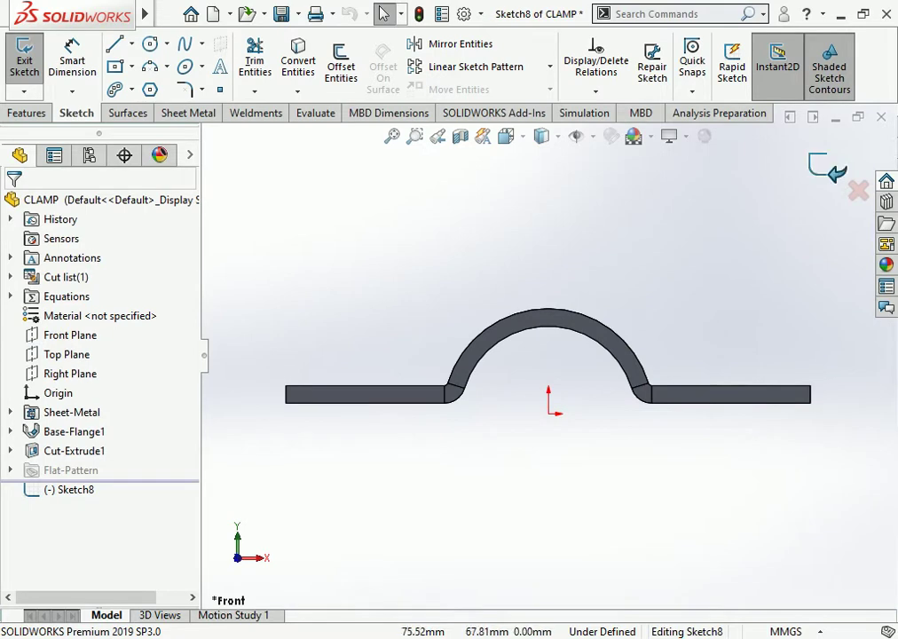
{"action": "left_click", "coordinate": [24, 60]}
Start a sketch on the Right Plane, viewed square-on from the right.
{"action": "left_click", "coordinate": [70, 373]}
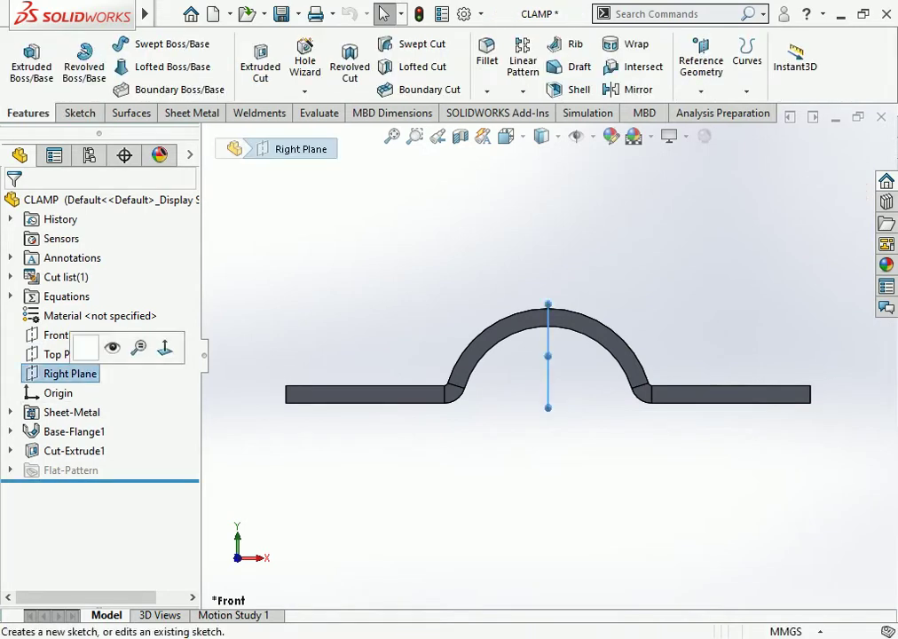
{"action": "left_click", "coordinate": [86, 347]}
{"action": "left_click", "coordinate": [506, 136]}
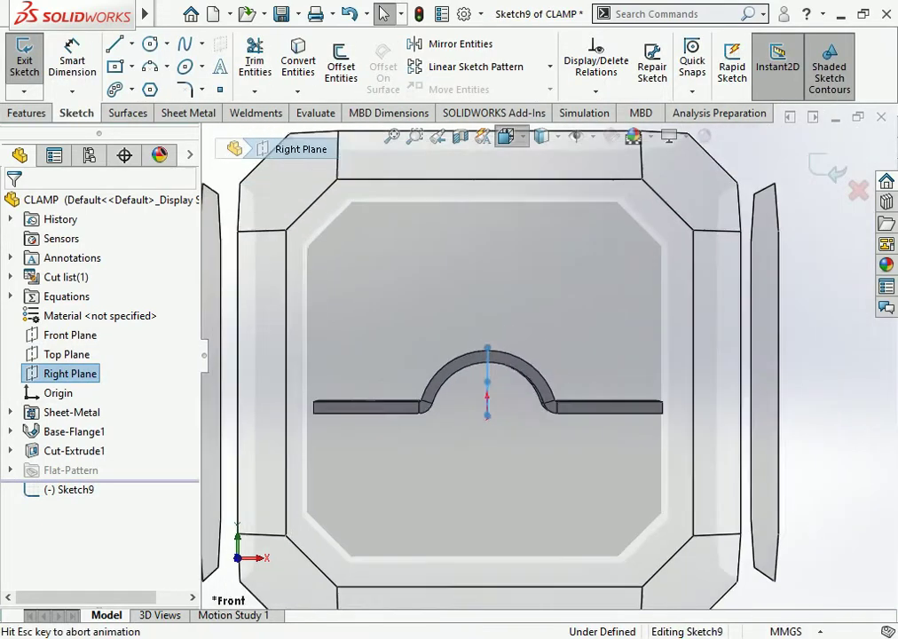
{"action": "left_click", "coordinate": [506, 135]}
{"action": "left_click", "coordinate": [551, 209]}
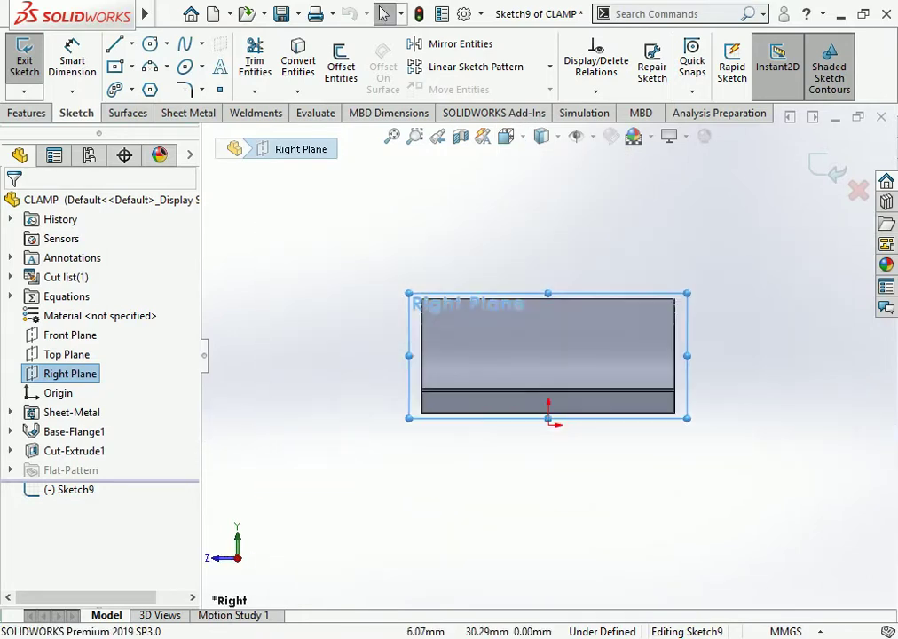
{"action": "scroll", "coordinate": [557, 356], "scroll_direction": "down", "scroll_amount": 3}
{"action": "key", "text": "Escape"}
Draw a slanted line up from the clamp's top edge and a vertical centerline at its base.
{"action": "left_click", "coordinate": [114, 44]}
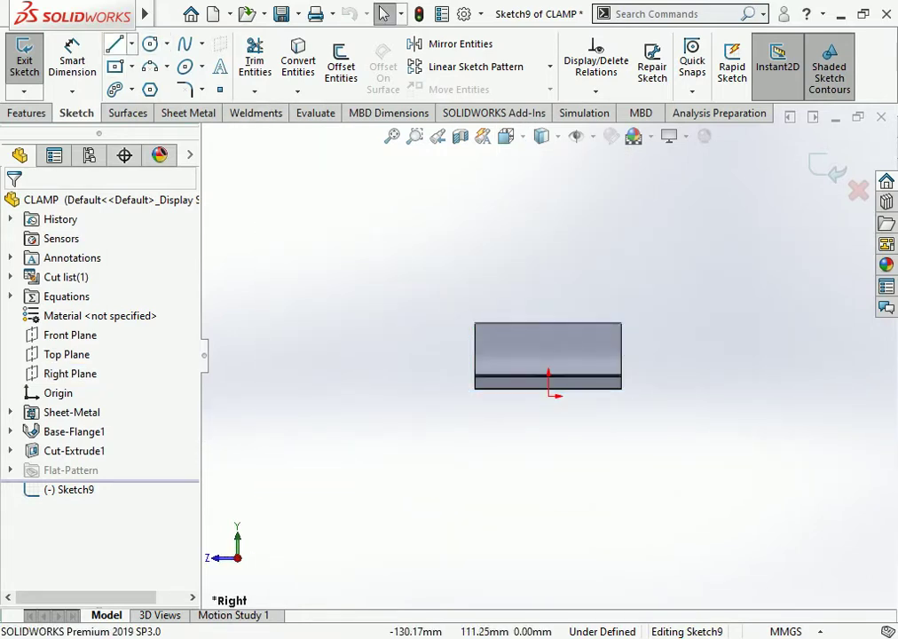
{"action": "left_click", "coordinate": [113, 44]}
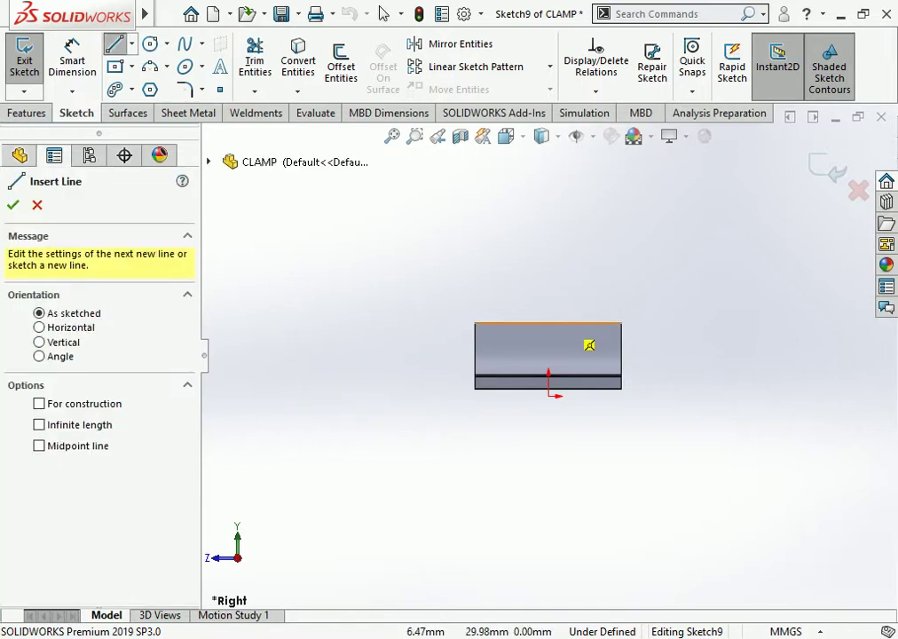
{"action": "left_click", "coordinate": [548, 322]}
{"action": "scroll", "coordinate": [546, 328], "scroll_direction": "down", "scroll_amount": 3}
{"action": "left_click", "coordinate": [501, 195]}
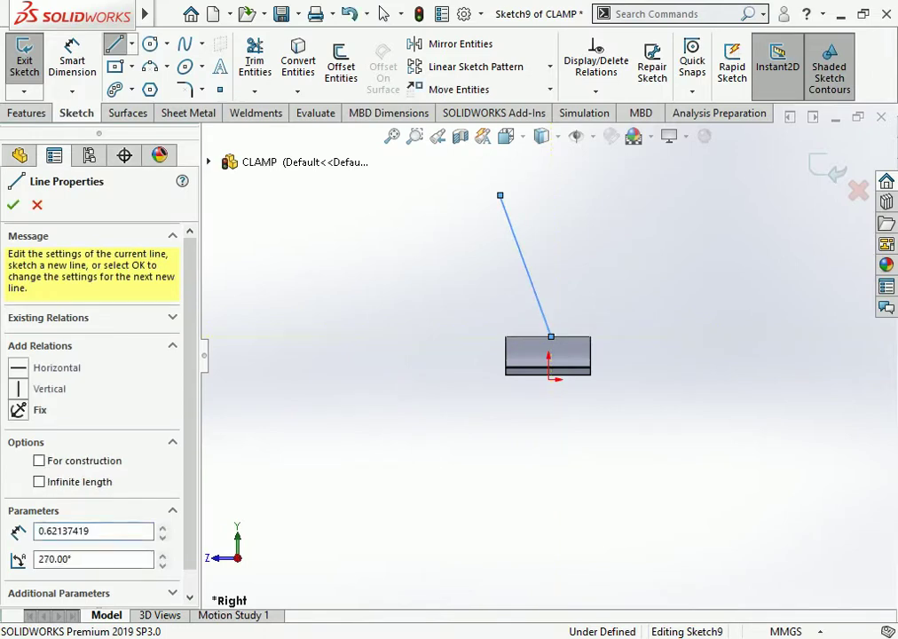
{"action": "left_click", "coordinate": [131, 44]}
{"action": "left_click", "coordinate": [151, 87]}
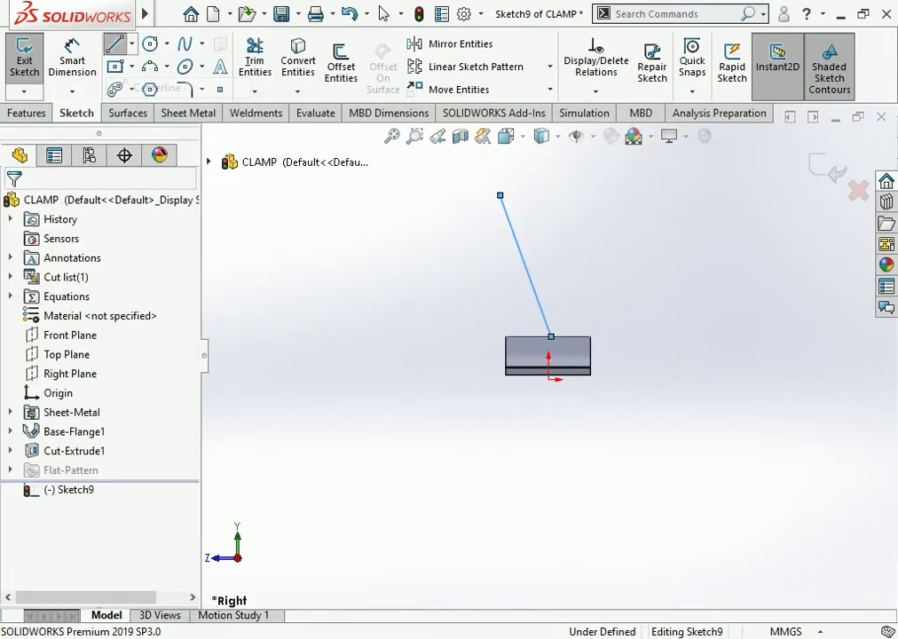
{"action": "left_click", "coordinate": [551, 337]}
{"action": "left_click", "coordinate": [551, 266]}
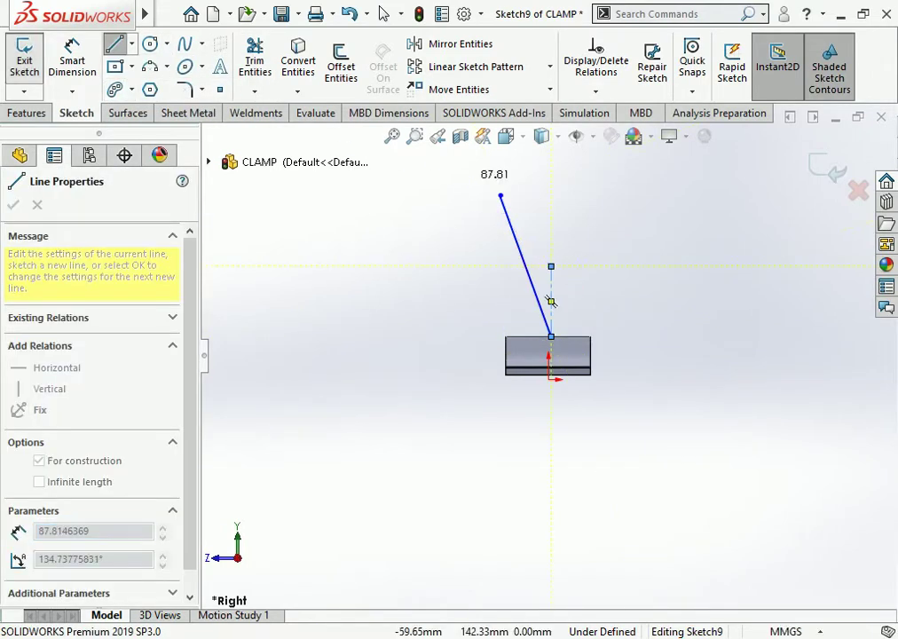
Dimension the angle between the slanted line and the centerline as 15°.
{"action": "left_click", "coordinate": [72, 60]}
{"action": "left_click", "coordinate": [530, 279]}
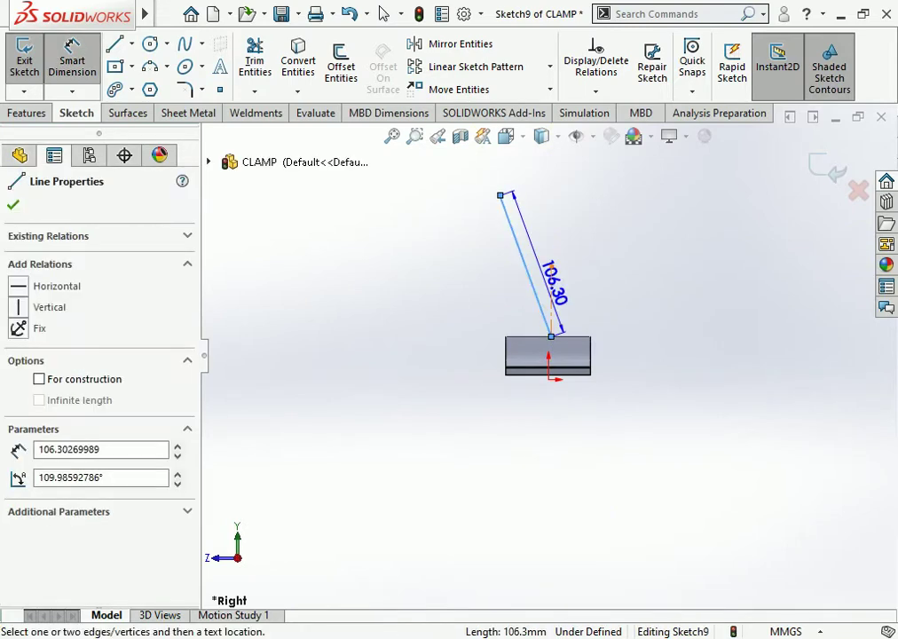
{"action": "left_click", "coordinate": [551, 302]}
{"action": "left_click", "coordinate": [532, 202]}
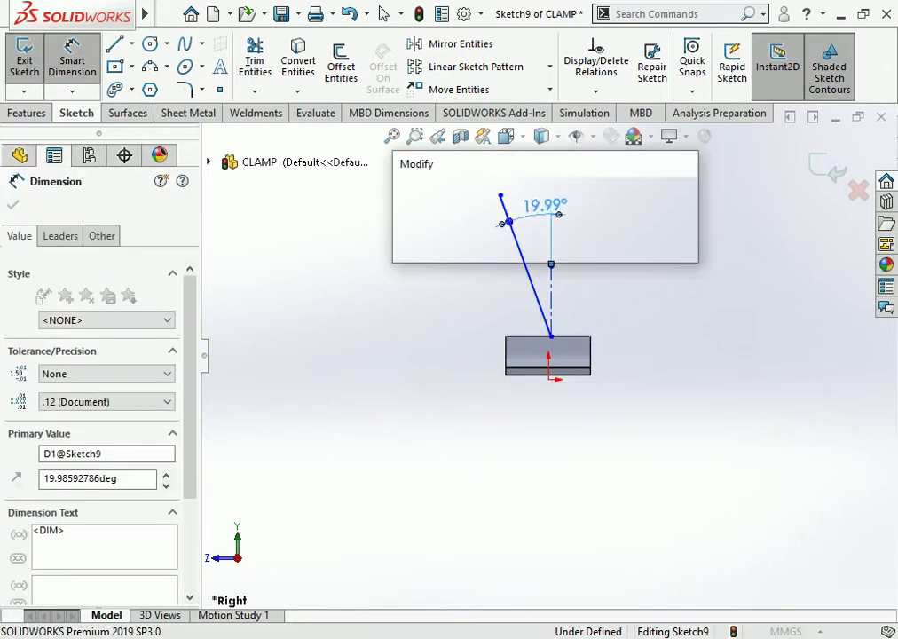
{"action": "type", "text": "15"}
{"action": "key", "text": "Return"}
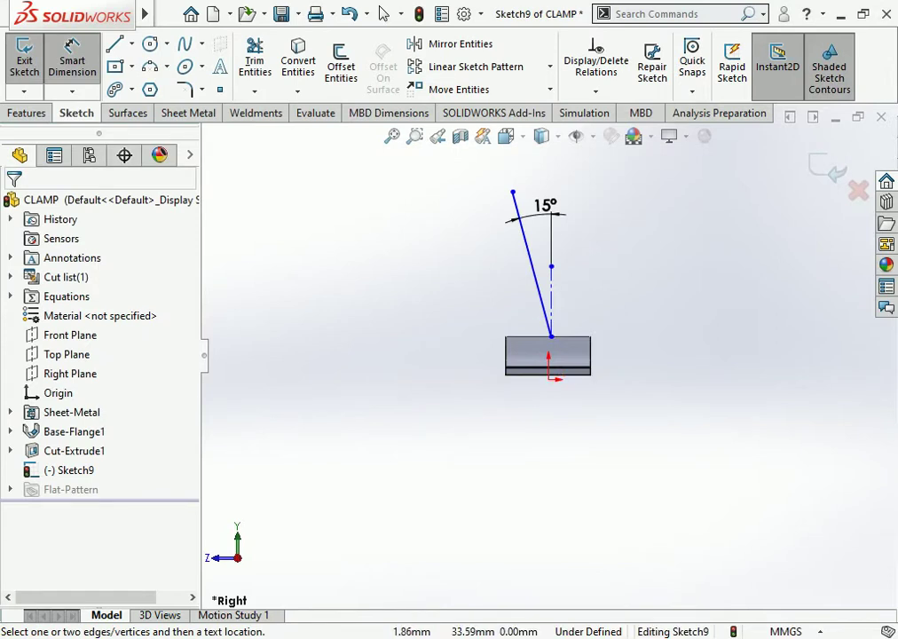
Dimension the line's vertical height to the origin as 300 mm.
{"action": "scroll", "coordinate": [550, 325], "scroll_direction": "down", "scroll_amount": 3}
{"action": "scroll", "coordinate": [564, 419], "scroll_direction": "down", "scroll_amount": 3}
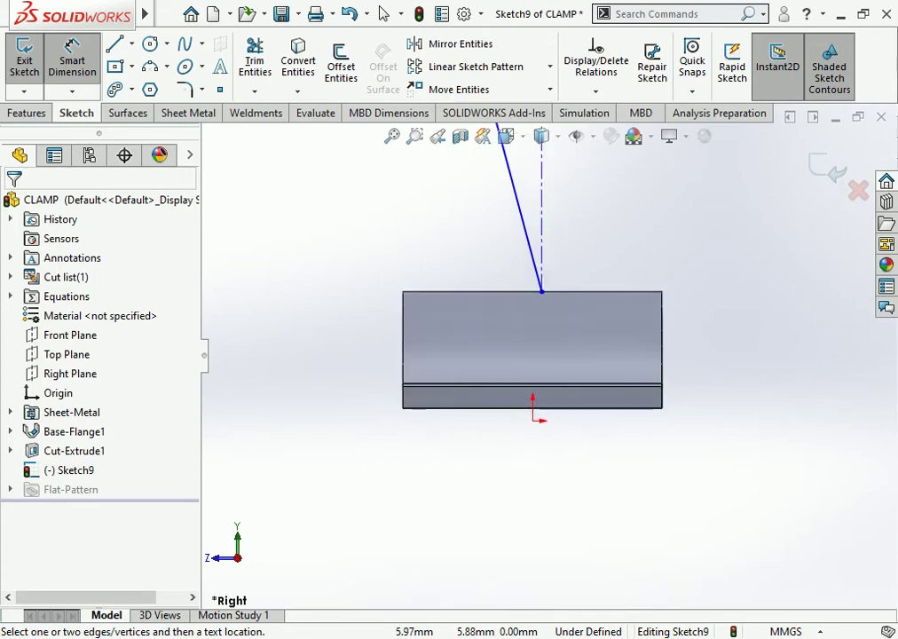
{"action": "scroll", "coordinate": [545, 359], "scroll_direction": "up", "scroll_amount": 2}
{"action": "scroll", "coordinate": [546, 359], "scroll_direction": "up", "scroll_amount": 5}
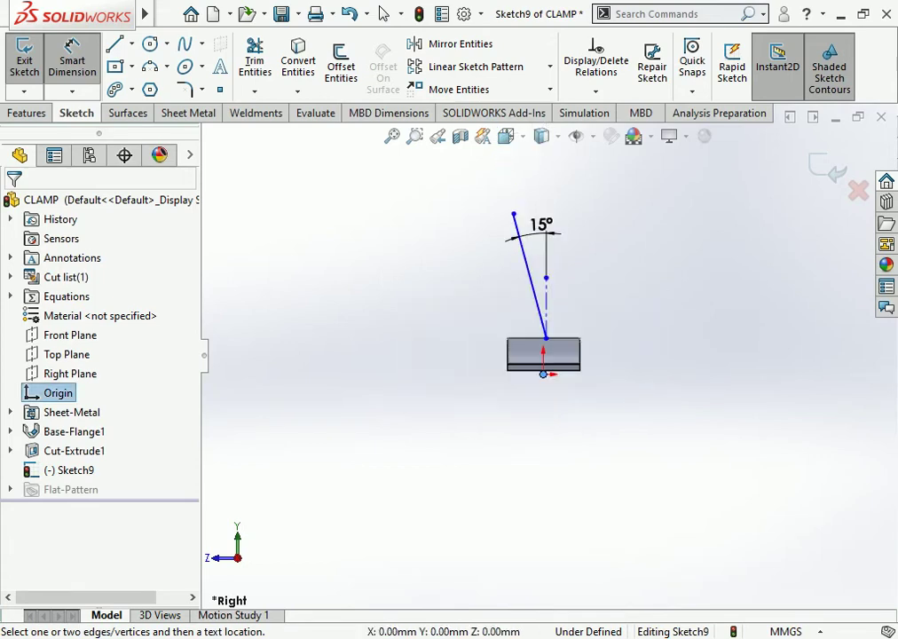
{"action": "left_click", "coordinate": [514, 214]}
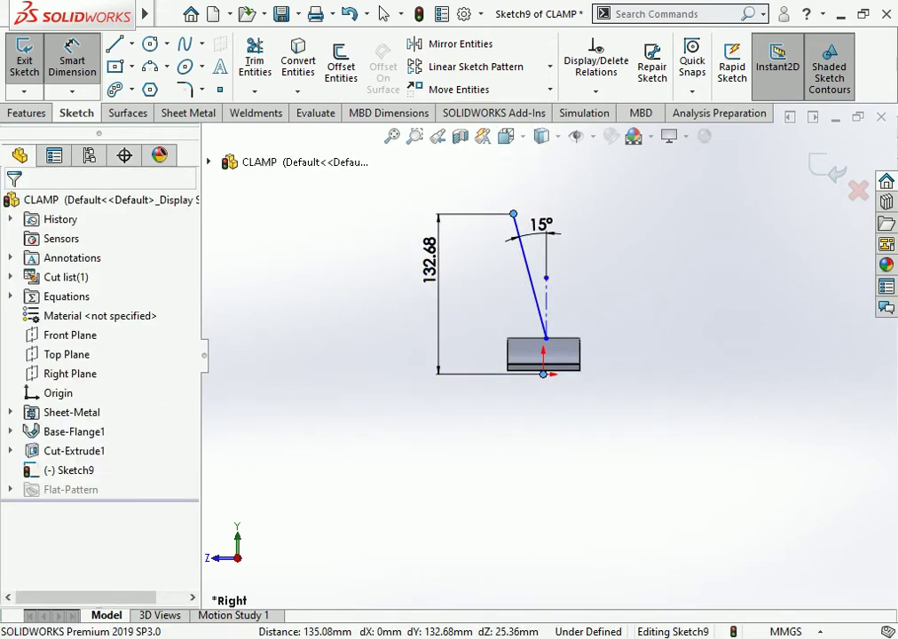
{"action": "left_click", "coordinate": [439, 259]}
{"action": "type", "text": "3"}
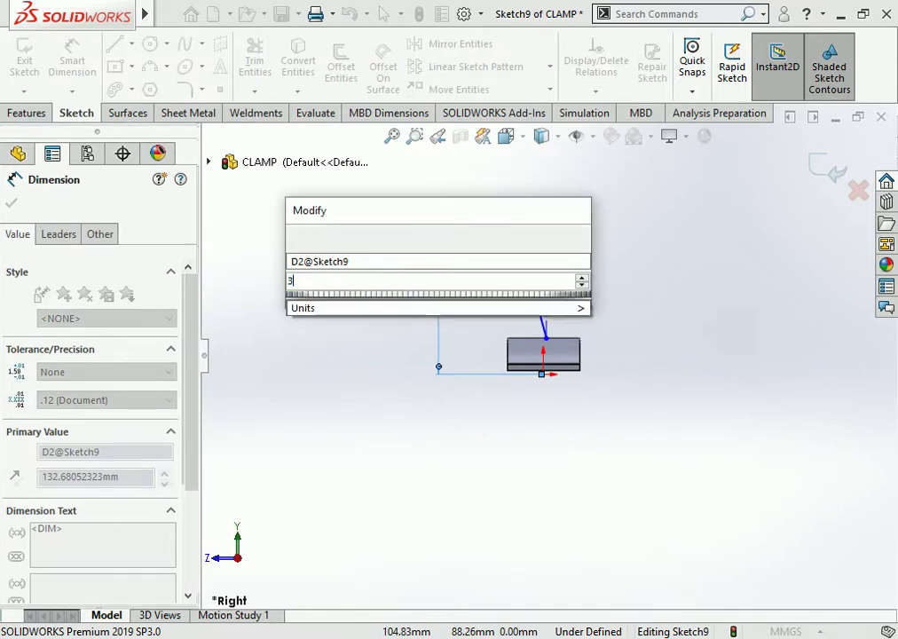
{"action": "type", "text": "00"}
{"action": "key", "text": "Return"}
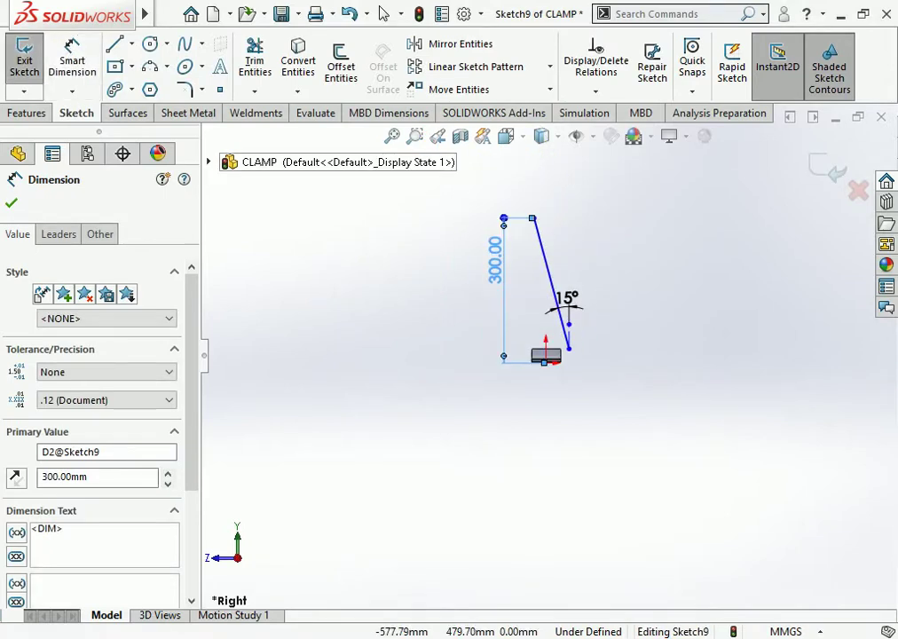
{"action": "key", "text": "Escape"}
Make the line's lower end coincident with the origin, exit the sketch, then reopen it for editing.
{"action": "scroll", "coordinate": [595, 377], "scroll_direction": "down", "scroll_amount": 3}
{"action": "scroll", "coordinate": [546, 301], "scroll_direction": "down", "scroll_amount": 2}
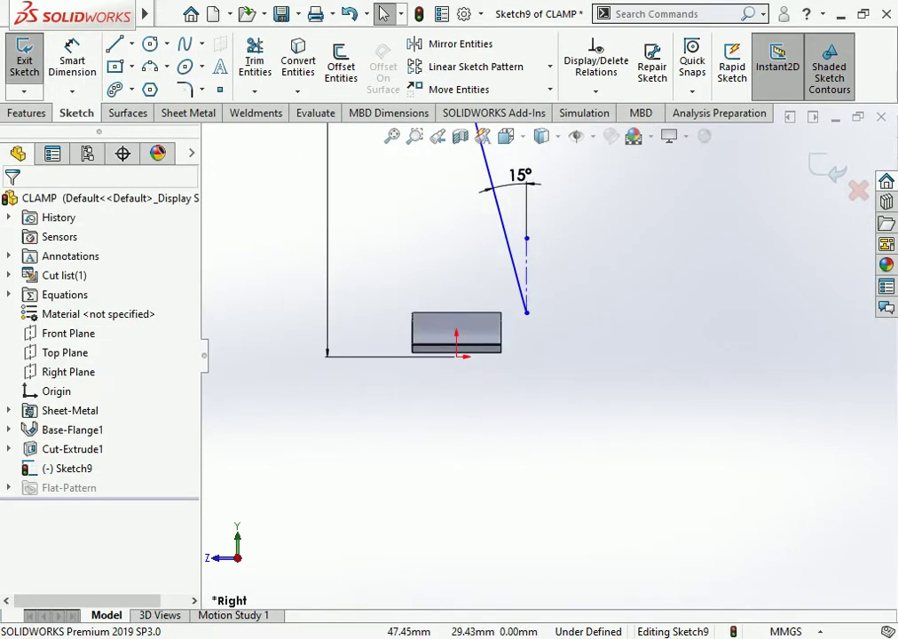
{"action": "left_click_drag", "start_coordinate": [527, 312], "coordinate": [459, 312]}
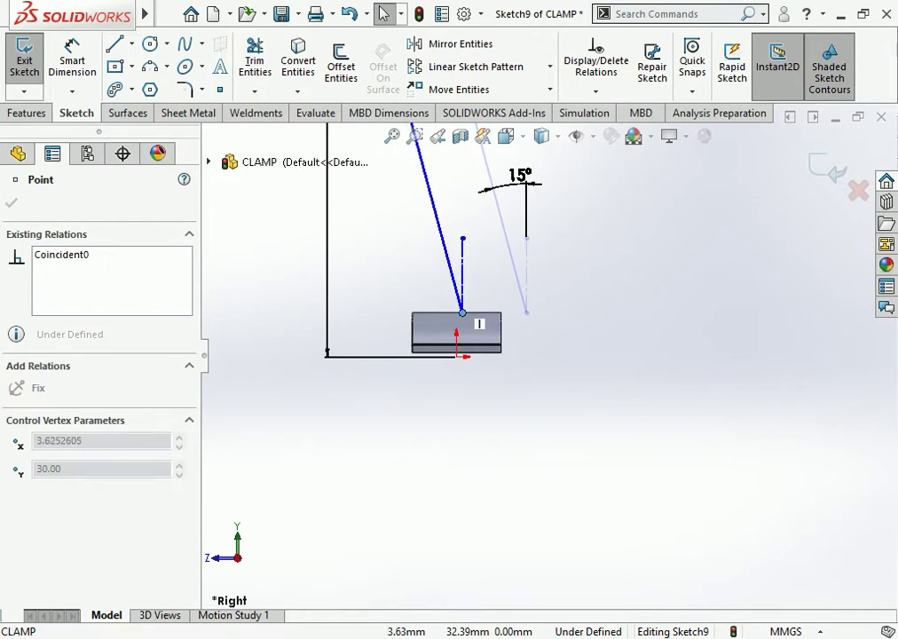
{"action": "left_click", "coordinate": [547, 358]}
{"action": "scroll", "coordinate": [547, 357], "scroll_direction": "up", "scroll_amount": 2}
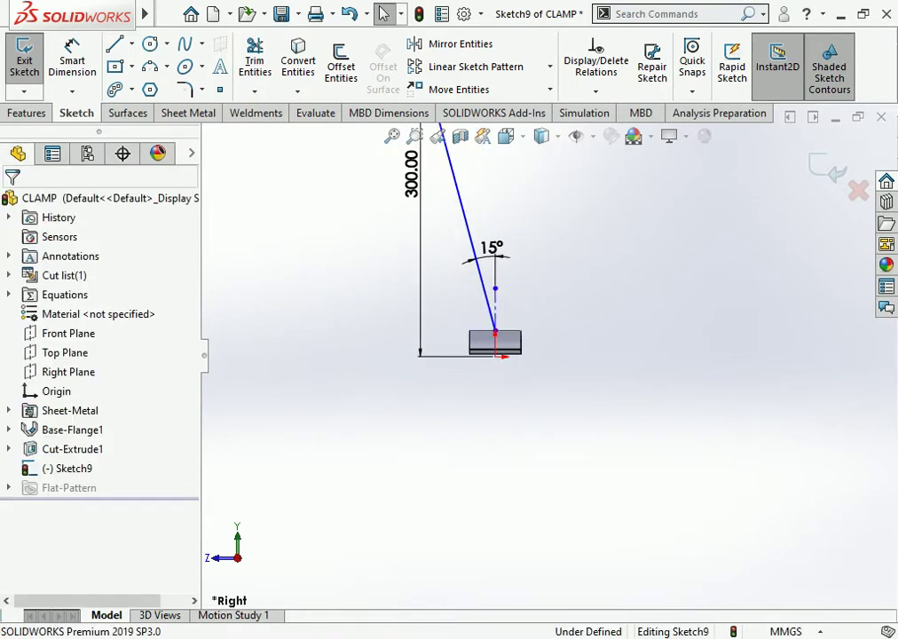
{"action": "scroll", "coordinate": [548, 356], "scroll_direction": "up", "scroll_amount": 2}
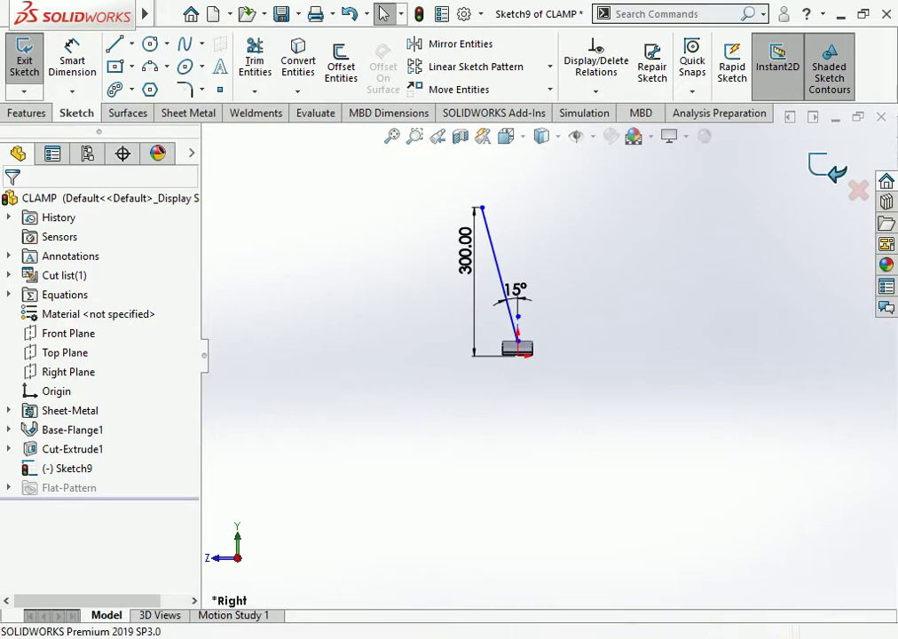
{"action": "left_click", "coordinate": [830, 168]}
{"action": "left_click", "coordinate": [493, 239]}
{"action": "left_click", "coordinate": [545, 191]}
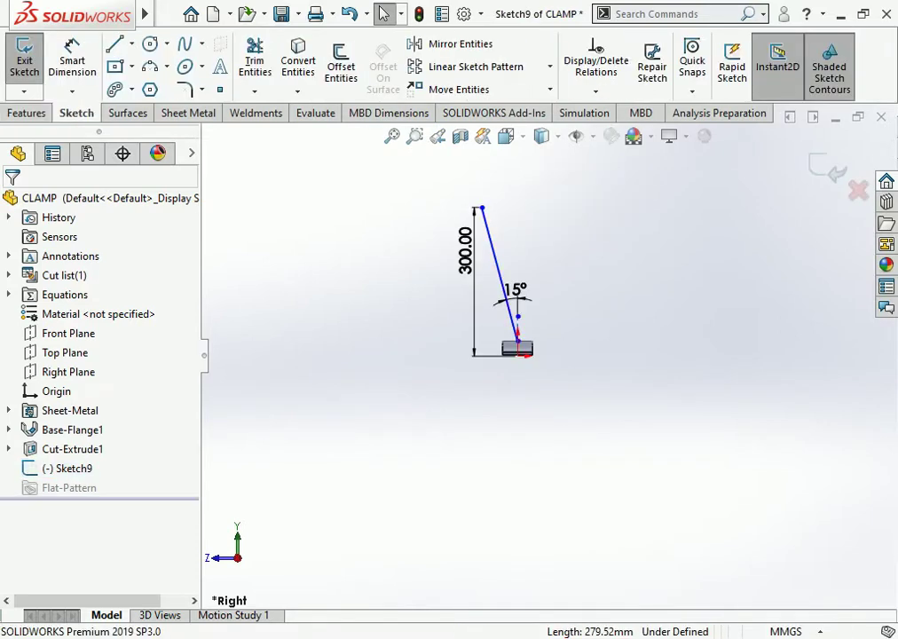
Start a Swept Boss/Base with a circular profile and 3 mm thin feature along the angled line.
{"action": "left_click", "coordinate": [25, 60]}
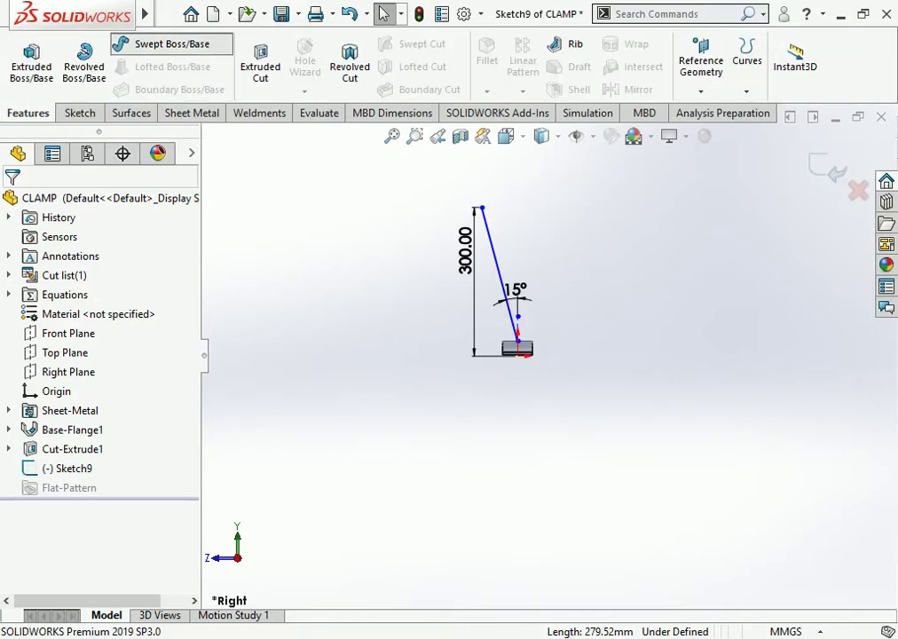
{"action": "left_click", "coordinate": [173, 43]}
{"action": "left_click", "coordinate": [38, 268]}
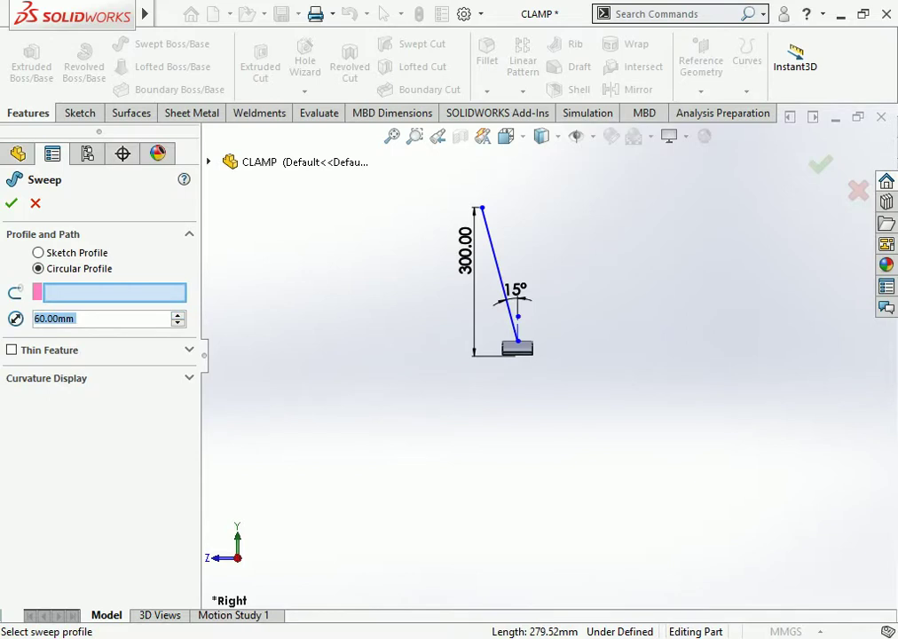
{"action": "type", "text": "50"}
{"action": "left_click", "coordinate": [11, 350]}
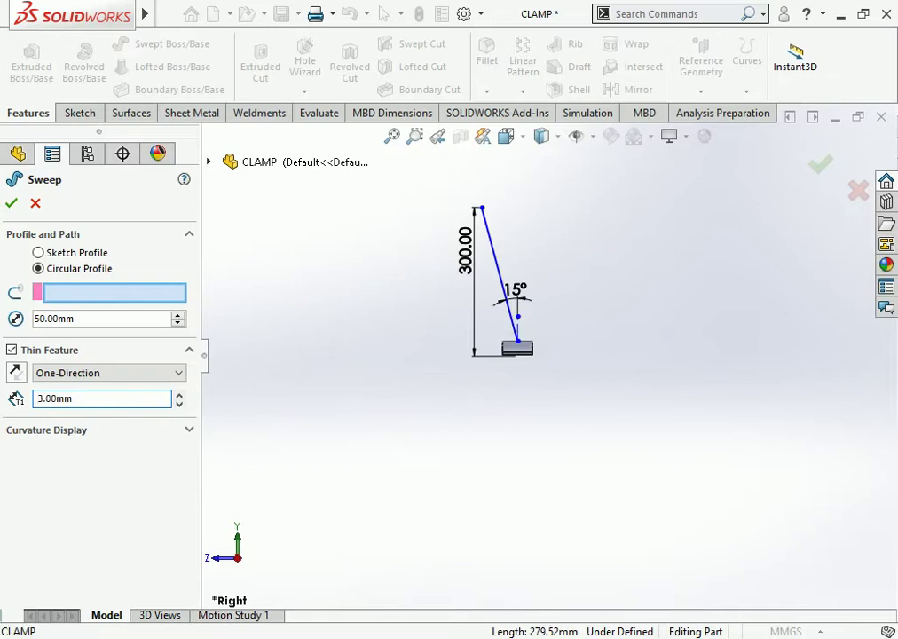
{"action": "left_click", "coordinate": [500, 271]}
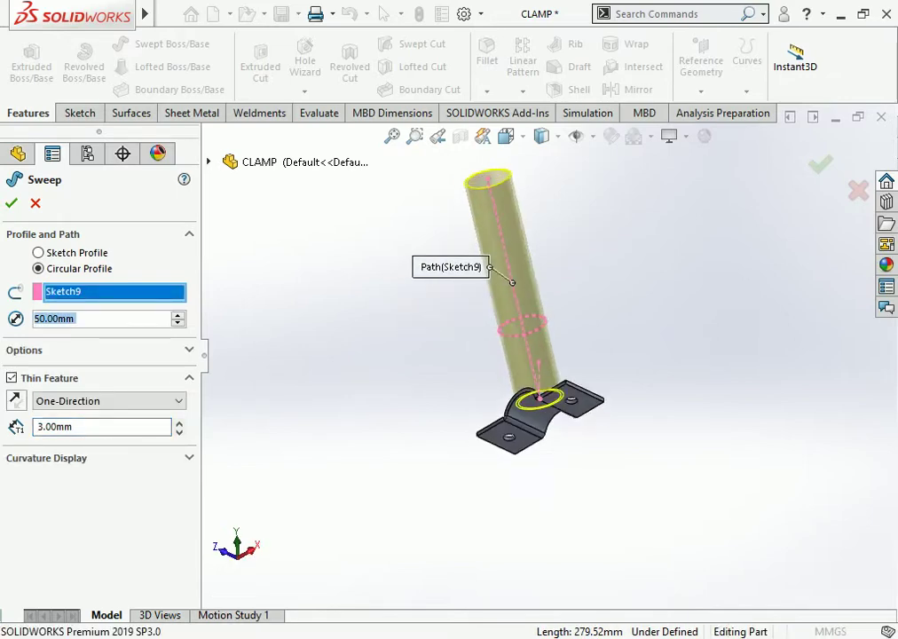
Set the tube diameter to 42 mm and create Sweep-Thin1.
{"action": "mouse_move", "coordinate": [532, 373]}
{"action": "middle_mouse_down"}
{"action": "mouse_move", "coordinate": [604, 320]}
{"action": "mouse_move", "coordinate": [621, 293]}
{"action": "mouse_move", "coordinate": [679, 275]}
{"action": "middle_mouse_up"}
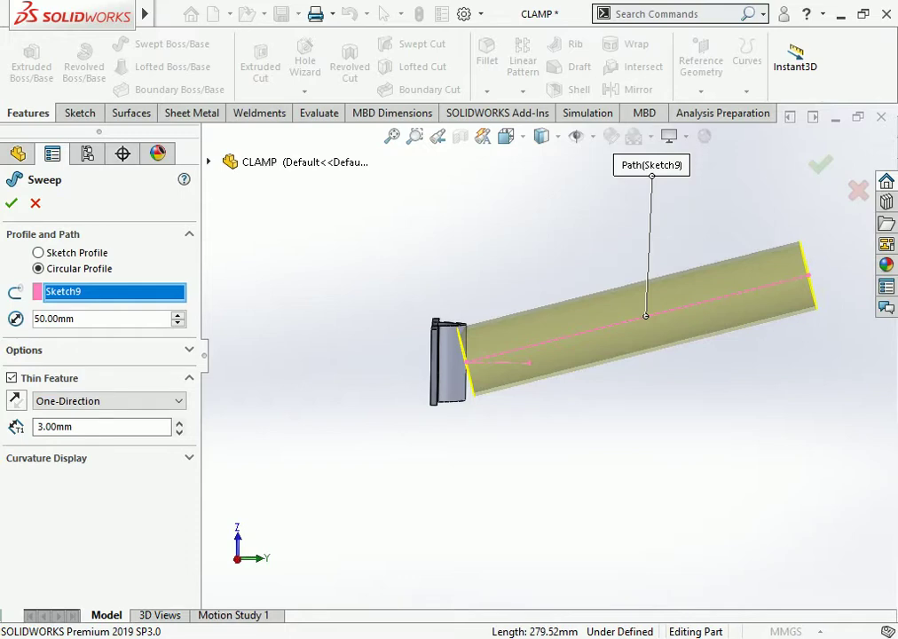
{"action": "left_click", "coordinate": [506, 136]}
{"action": "left_click", "coordinate": [533, 209]}
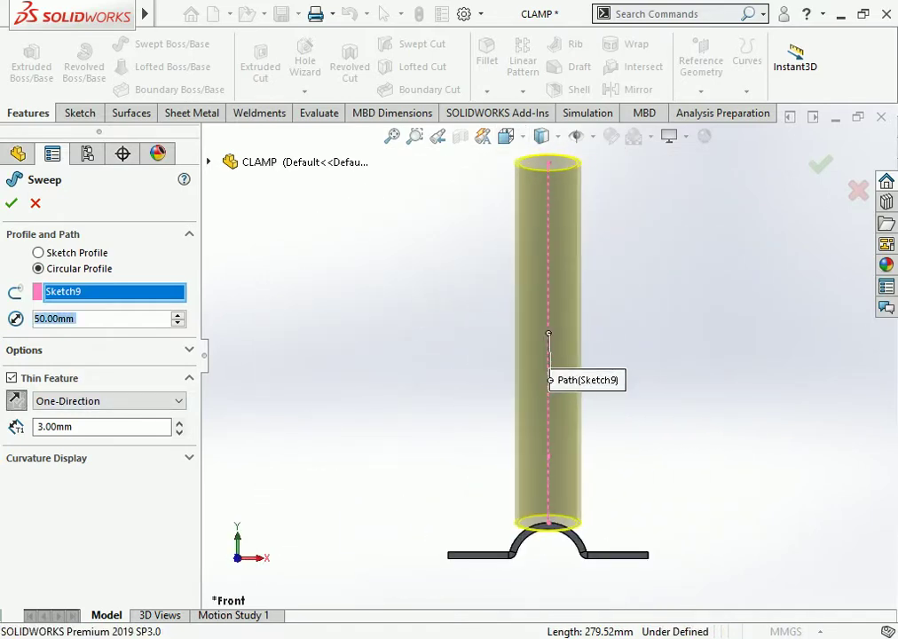
{"action": "type", "text": "42"}
{"action": "key", "text": "Return"}
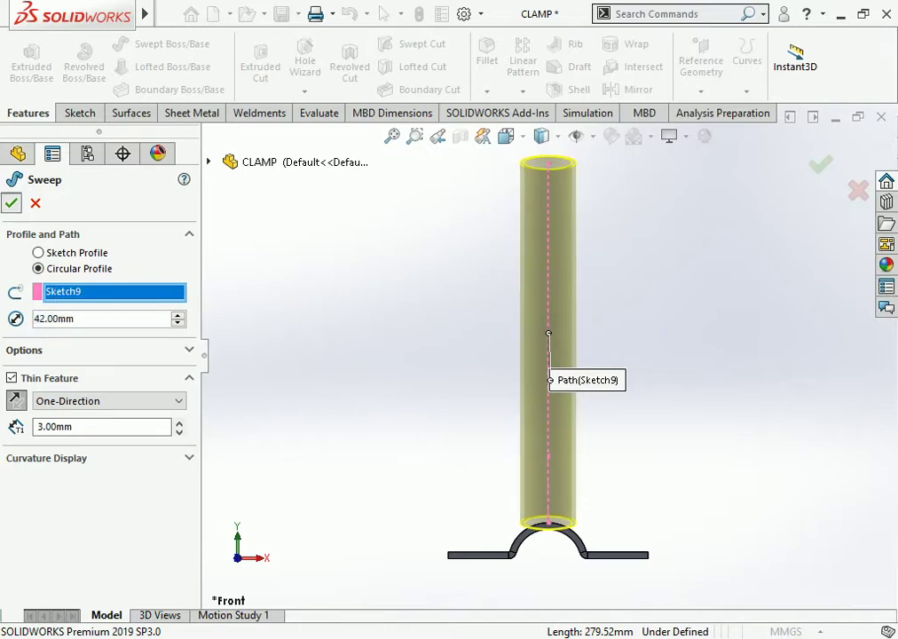
{"action": "key", "text": "Return"}
{"action": "middle_click_drag", "start_coordinate": [191, 433], "coordinate": [197, 430]}
View the part from the right and edit Sketch9 under Sweep-Thin1.
{"action": "scroll", "coordinate": [364, 382], "scroll_direction": "down", "scroll_amount": 3}
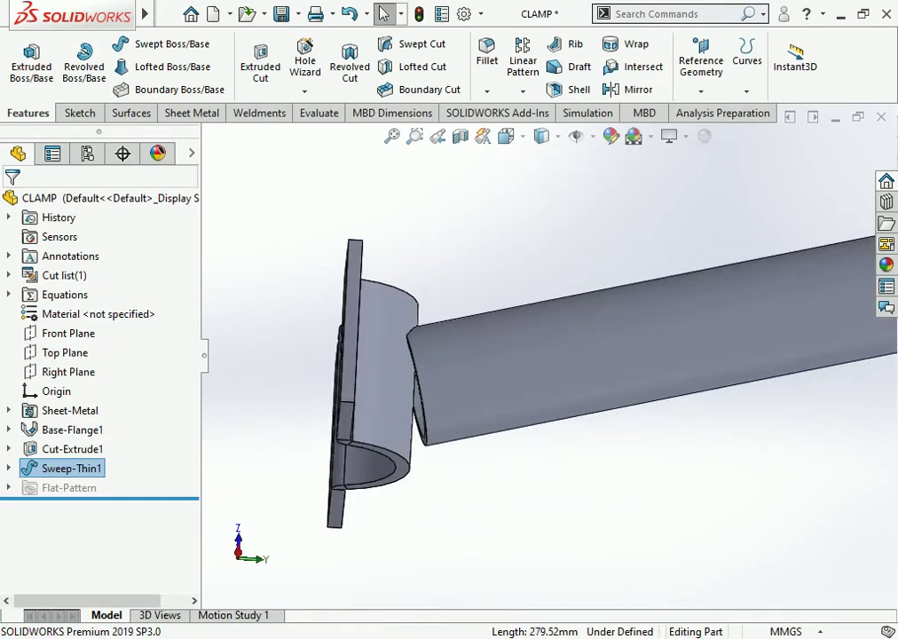
{"action": "mouse_move", "coordinate": [355, 373]}
{"action": "middle_mouse_down"}
{"action": "mouse_move", "coordinate": [359, 337]}
{"action": "mouse_move", "coordinate": [364, 381]}
{"action": "middle_mouse_up"}
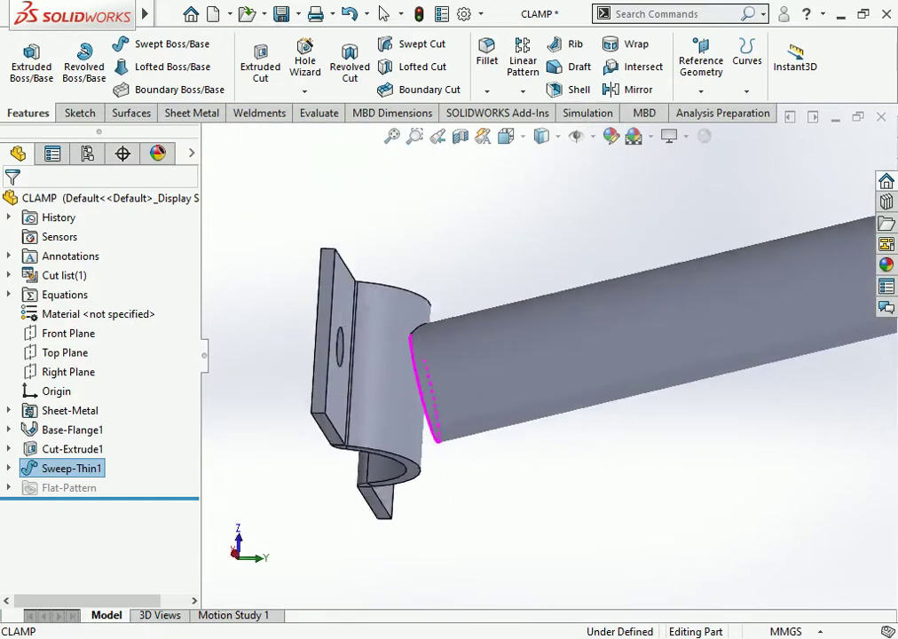
{"action": "scroll", "coordinate": [532, 355], "scroll_direction": "up", "scroll_amount": 3}
{"action": "key", "text": "f"}
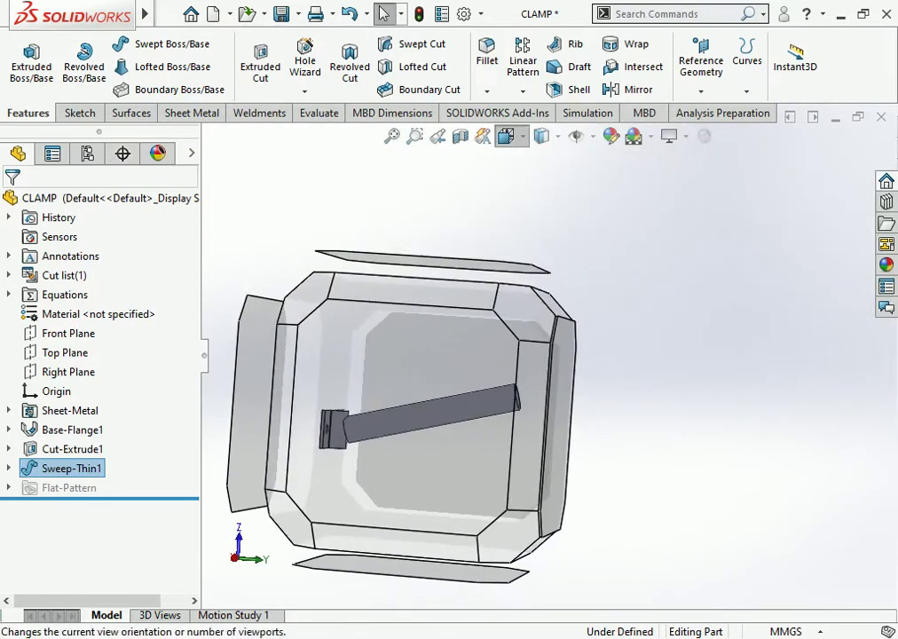
{"action": "left_click", "coordinate": [508, 136]}
{"action": "left_click", "coordinate": [556, 209]}
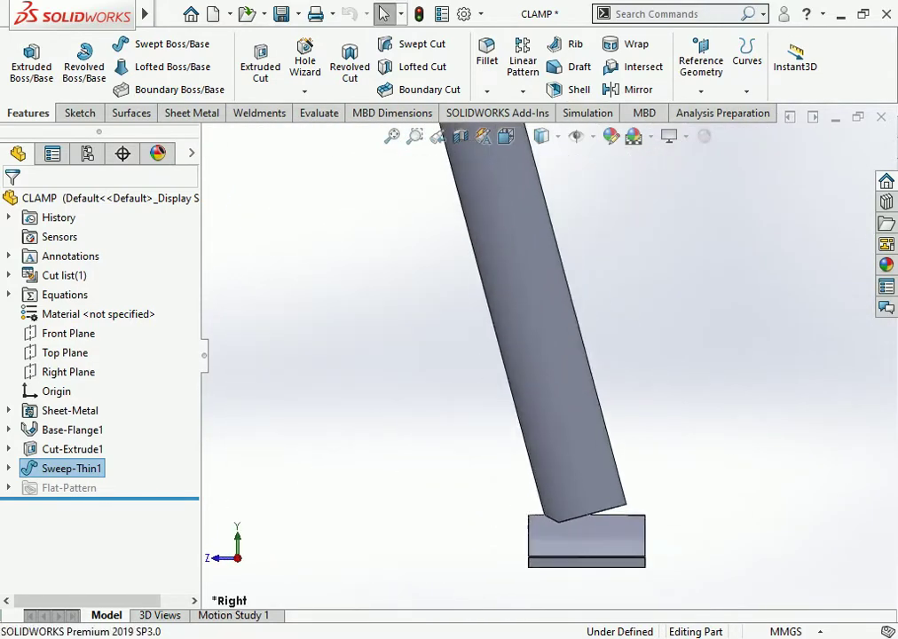
{"action": "left_click", "coordinate": [574, 431]}
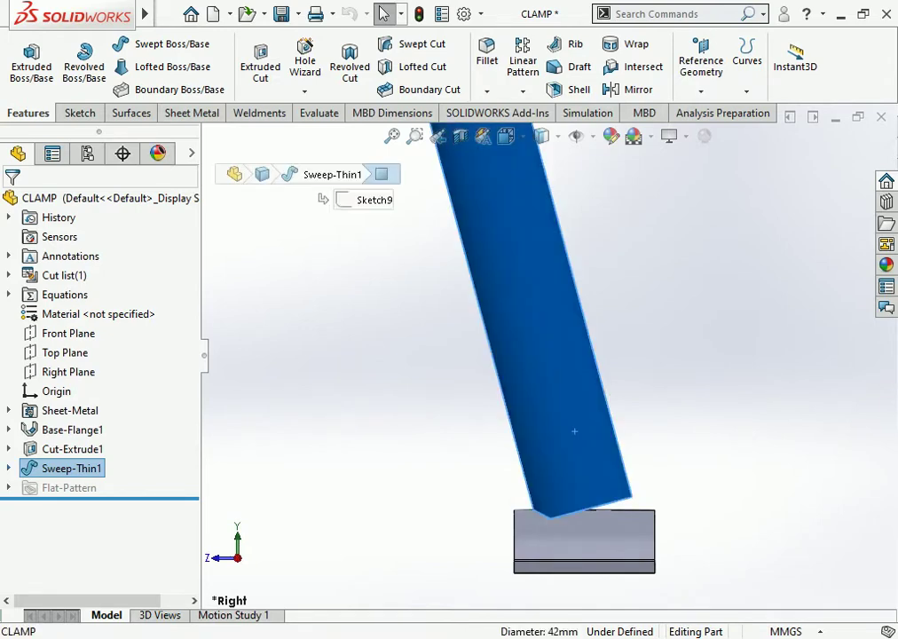
{"action": "left_click", "coordinate": [87, 488]}
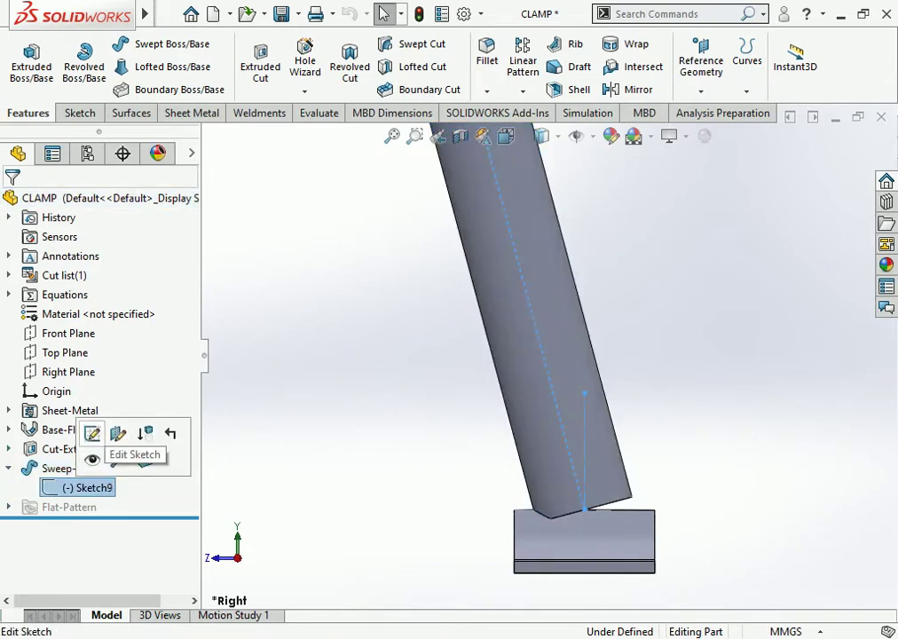
{"action": "left_click", "coordinate": [92, 434]}
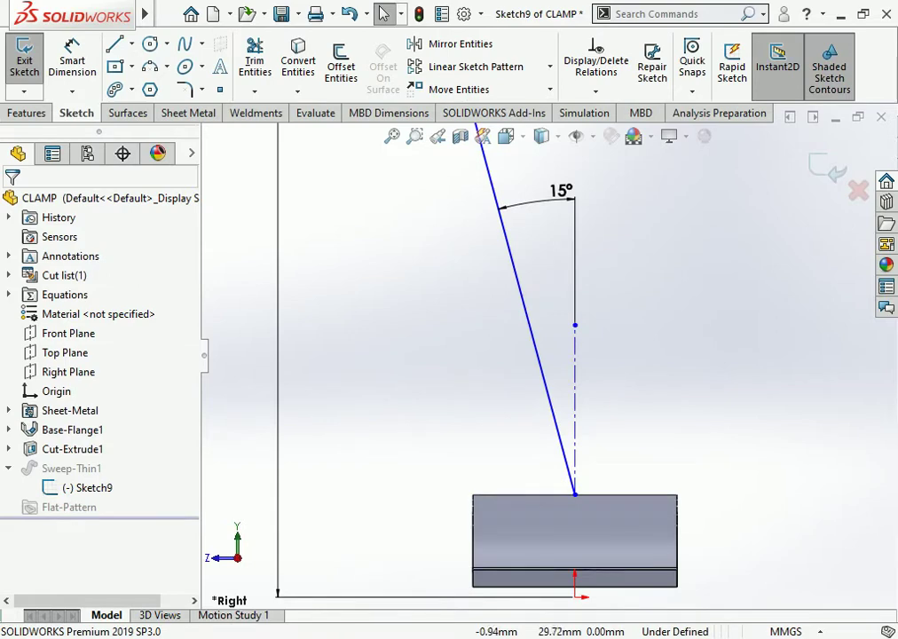
Drag the path line's bottom endpoint down into the saddle, lowering it from 30 to 22.24 mm.
{"action": "left_click", "coordinate": [574, 490]}
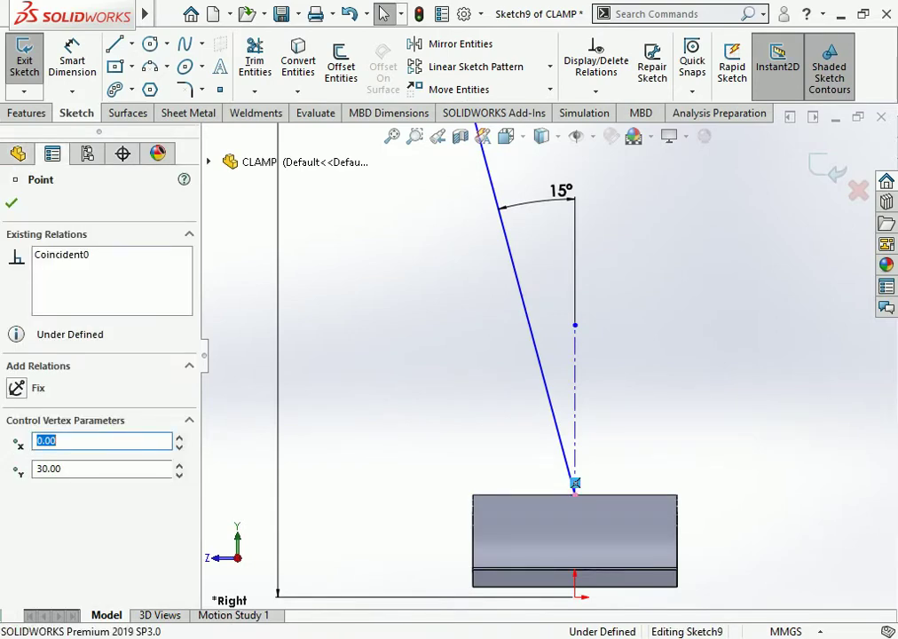
{"action": "left_click_drag", "start_coordinate": [574, 483], "coordinate": [593, 533]}
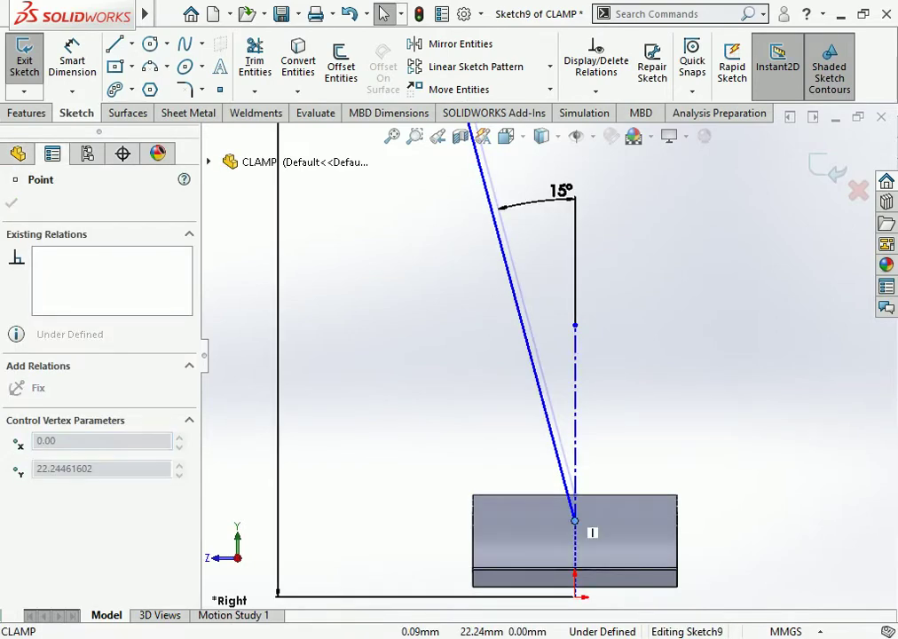
{"action": "scroll", "coordinate": [547, 358], "scroll_direction": "up", "scroll_amount": 5}
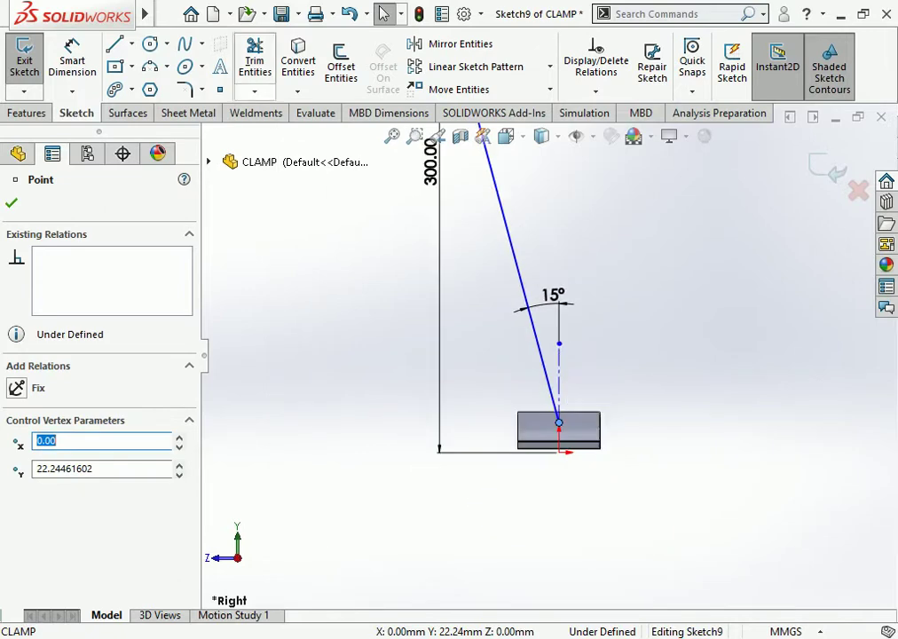
{"action": "key", "text": "Escape"}
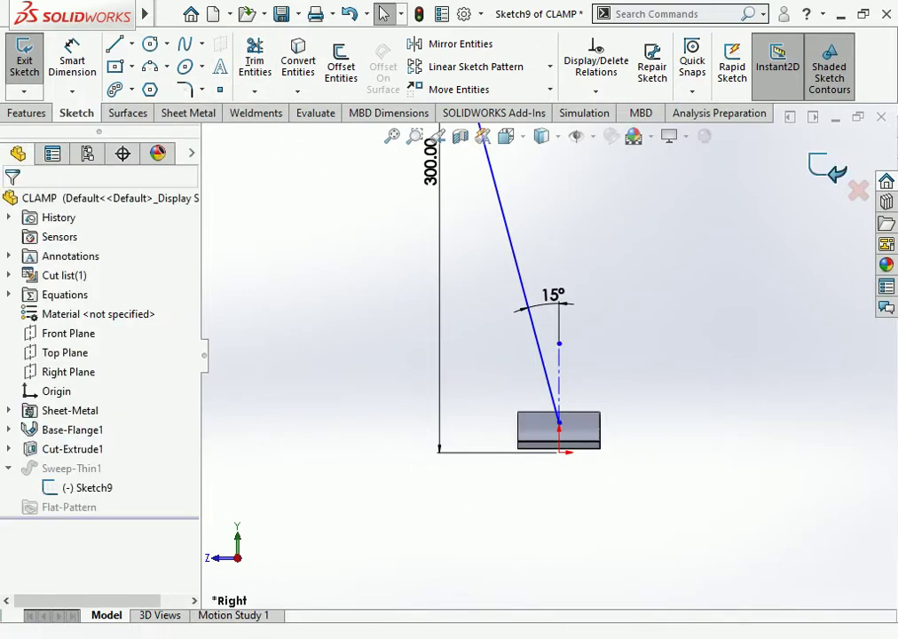
{"action": "middle_click_drag", "start_coordinate": [560, 341], "coordinate": [621, 311]}
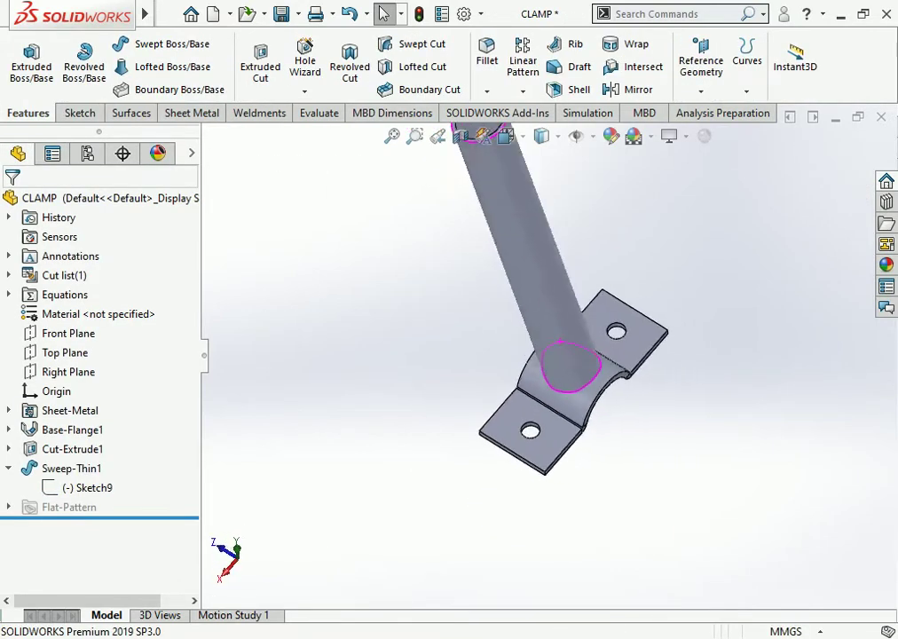
{"action": "scroll", "coordinate": [542, 346], "scroll_direction": "up", "scroll_amount": 5}
{"action": "middle_click_drag", "start_coordinate": [559, 341], "coordinate": [532, 346]}
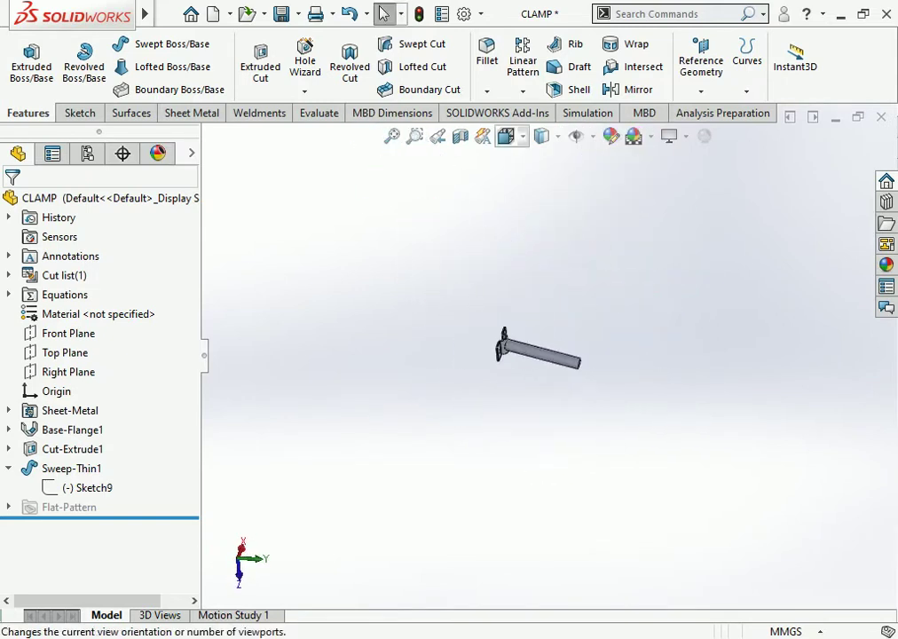
Save CLAMP with the rebuilt tube.
{"action": "left_click", "coordinate": [281, 14]}
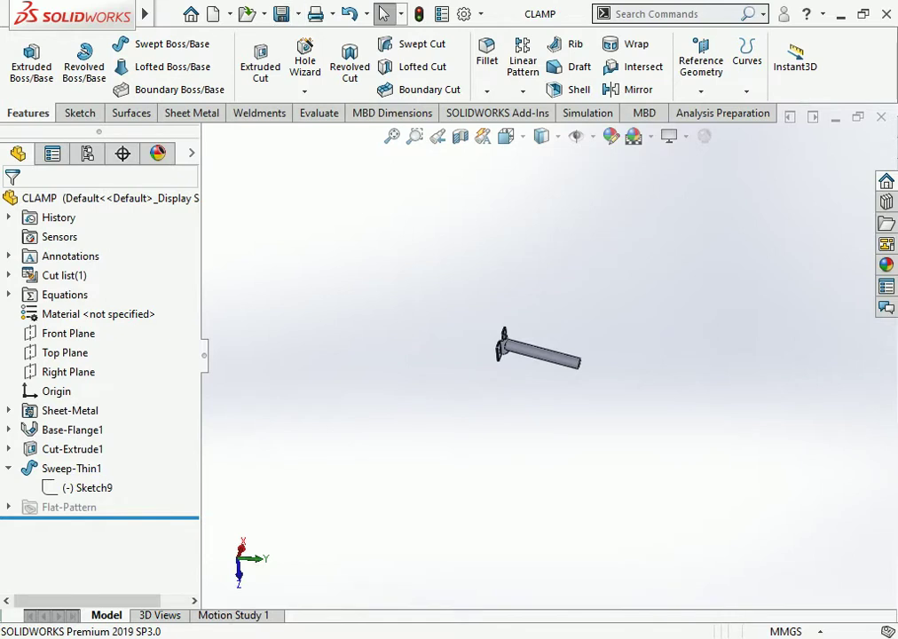
{"action": "middle_click_drag", "start_coordinate": [541, 346], "coordinate": [586, 346]}
{"action": "middle_click_drag", "start_coordinate": [524, 320], "coordinate": [408, 258]}
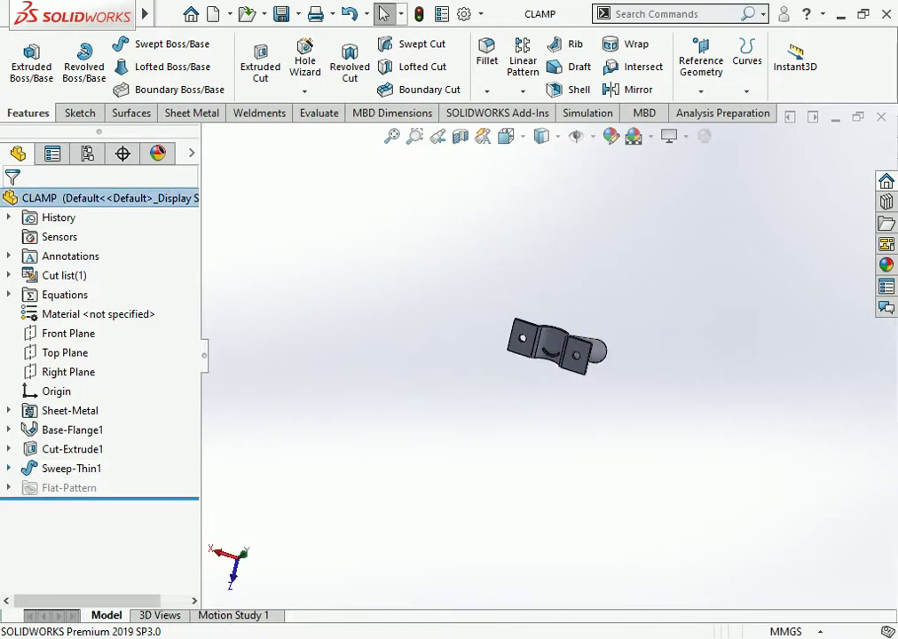
{"action": "left_click", "coordinate": [72, 429]}
{"action": "left_click", "coordinate": [72, 449]}
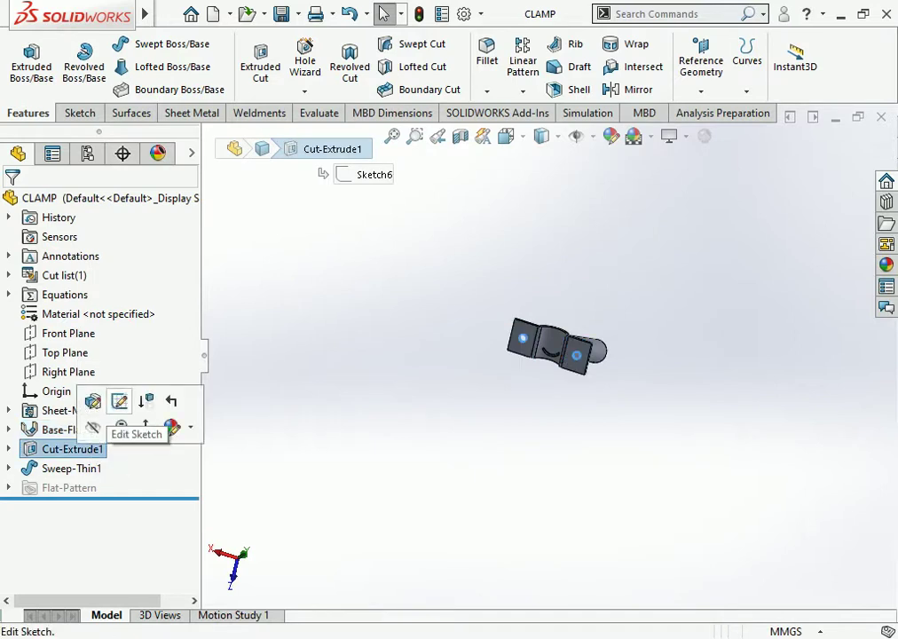
{"action": "left_click", "coordinate": [119, 401]}
{"action": "key", "text": "d"}
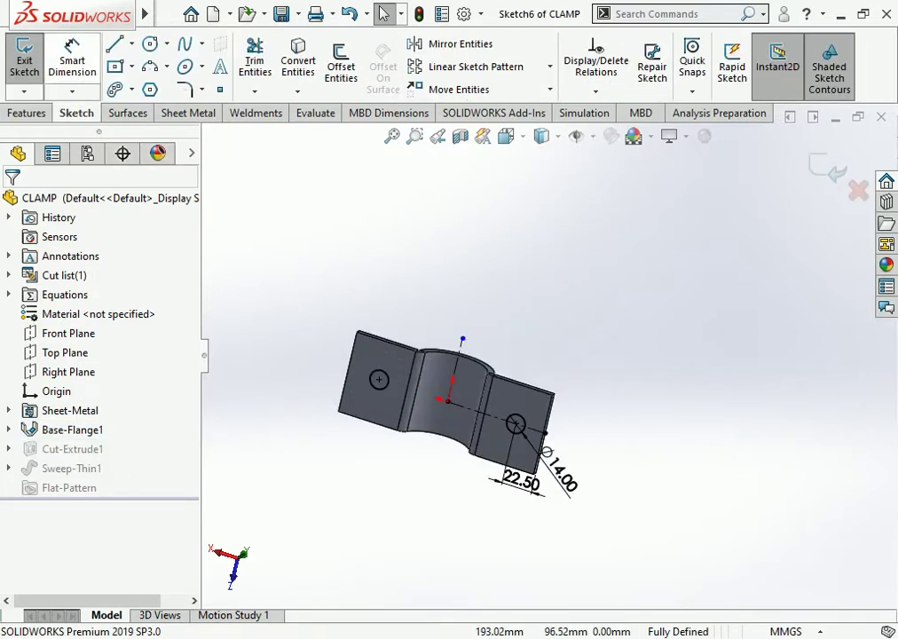
{"action": "left_click", "coordinate": [515, 424]}
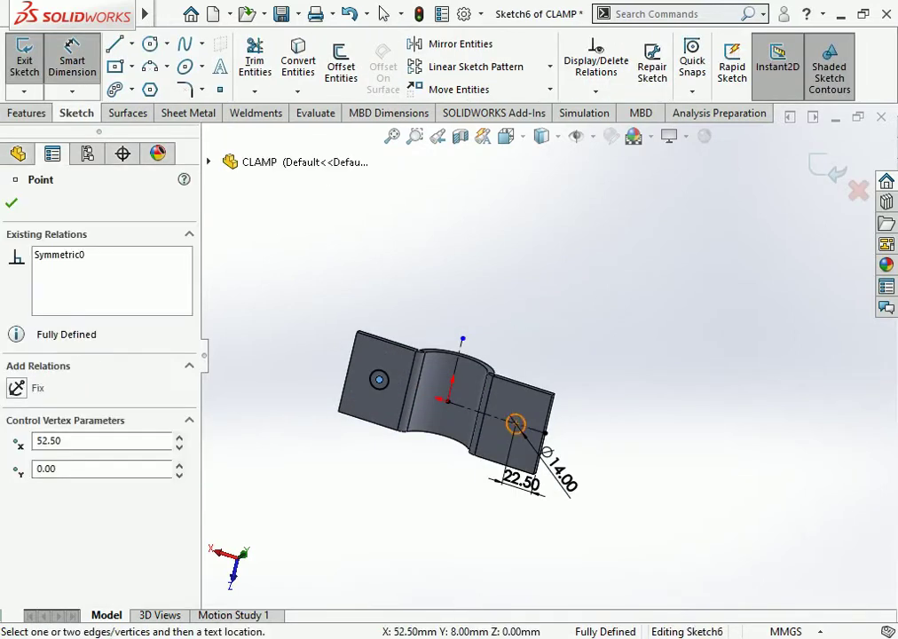
{"action": "left_click", "coordinate": [379, 379]}
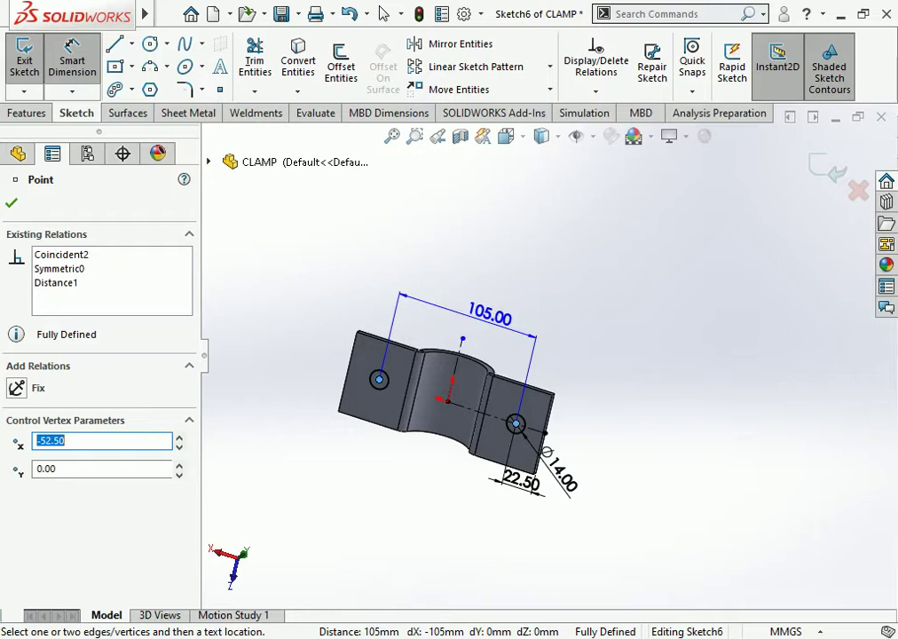
{"action": "key", "text": "Escape"}
{"action": "key", "text": "ctrl+s"}
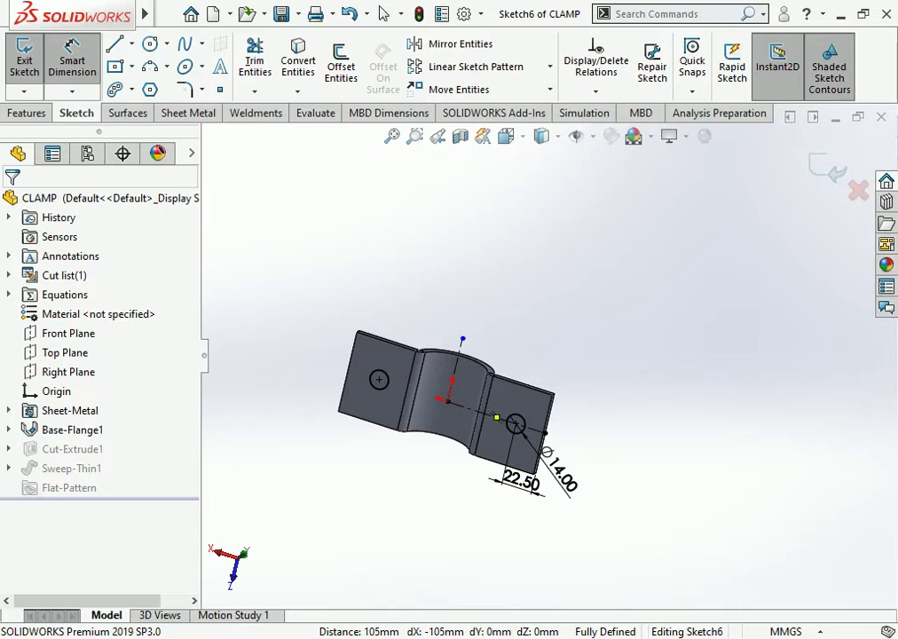
{"action": "left_click", "coordinate": [24, 62]}
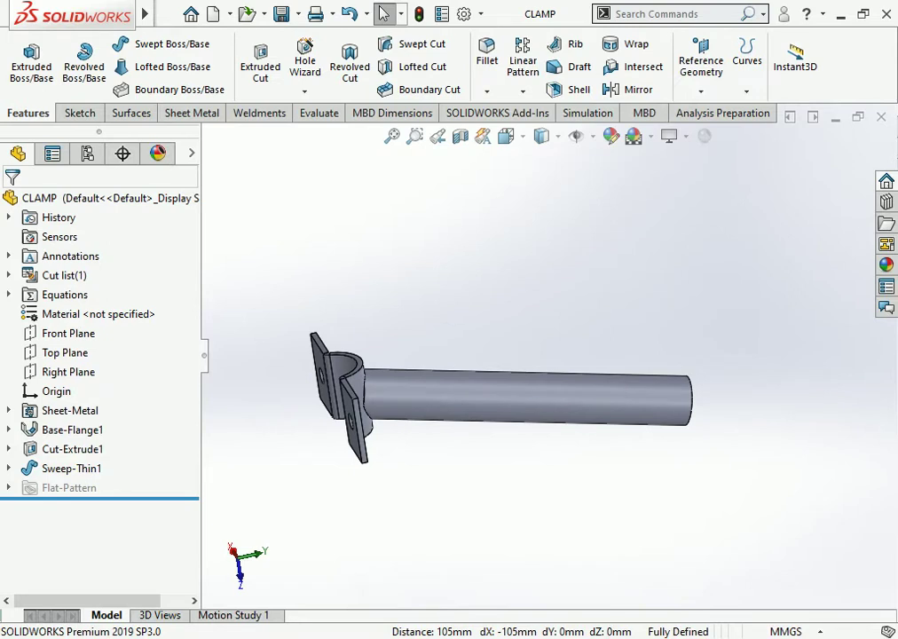
{"action": "middle_click_drag", "start_coordinate": [533, 399], "coordinate": [577, 231]}
{"action": "mouse_move", "coordinate": [515, 372]}
{"action": "middle_mouse_down"}
{"action": "mouse_move", "coordinate": [621, 397]}
{"action": "mouse_move", "coordinate": [550, 381]}
{"action": "mouse_move", "coordinate": [582, 375]}
{"action": "mouse_move", "coordinate": [554, 386]}
{"action": "mouse_move", "coordinate": [568, 383]}
{"action": "middle_mouse_up"}
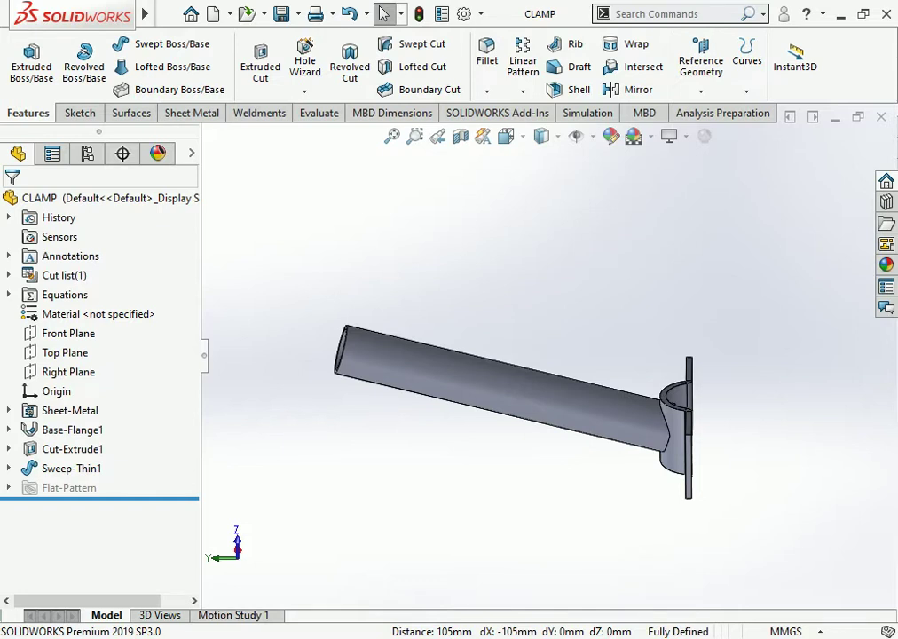
{"action": "mouse_move", "coordinate": [510, 409]}
{"action": "middle_mouse_down", "text": "ctrl"}
{"action": "mouse_move", "coordinate": [480, 403]}
{"action": "mouse_move", "coordinate": [514, 400]}
{"action": "middle_mouse_up", "text": "ctrl"}
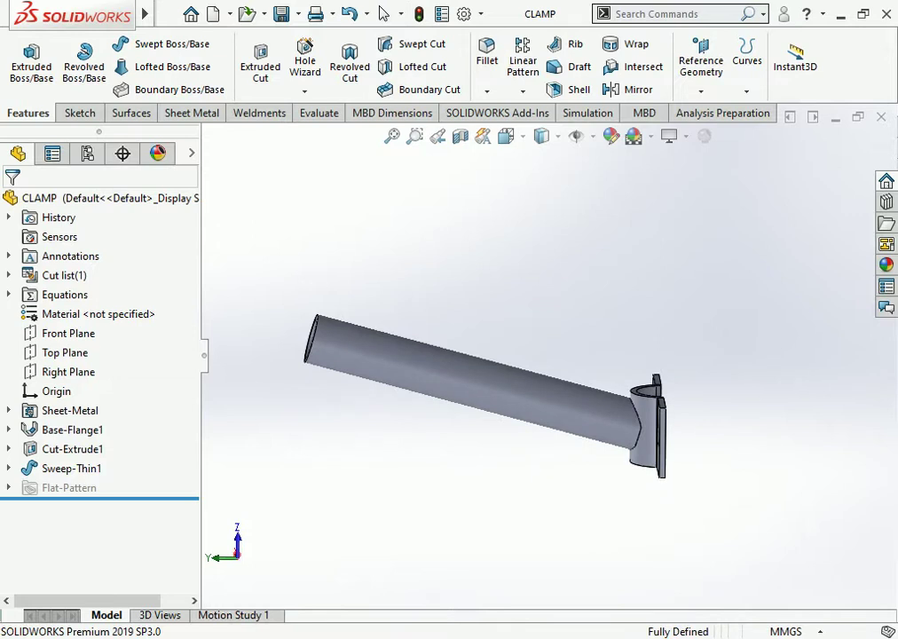
{"action": "middle_click_drag", "start_coordinate": [510, 355], "coordinate": [519, 355]}
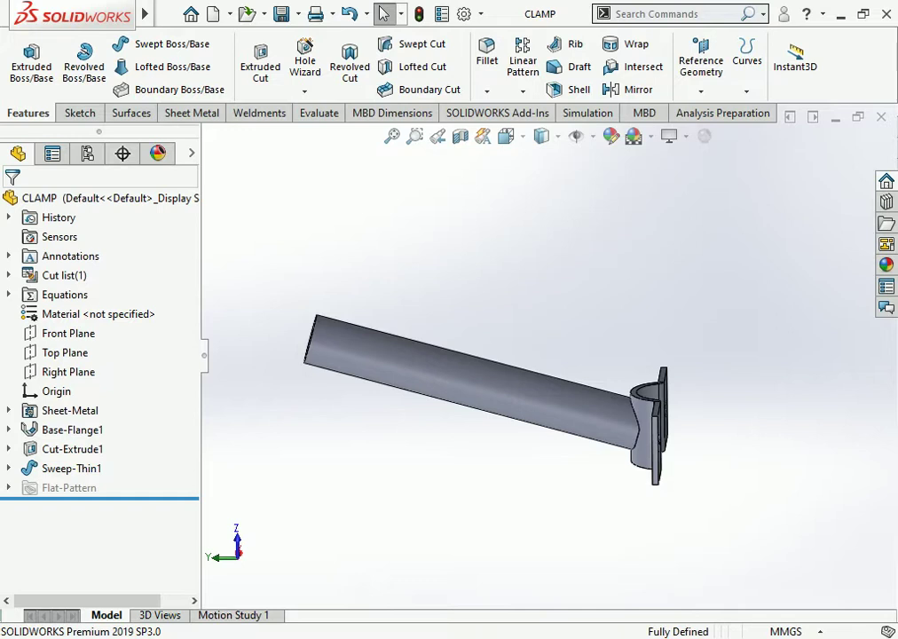
Orbit and zoom around the CLAMP part's bracket holes, then close it to reveal the bp plate.
{"action": "scroll", "coordinate": [479, 391], "scroll_direction": "down", "scroll_amount": 3}
{"action": "middle_click_drag", "start_coordinate": [479, 390], "coordinate": [443, 373]}
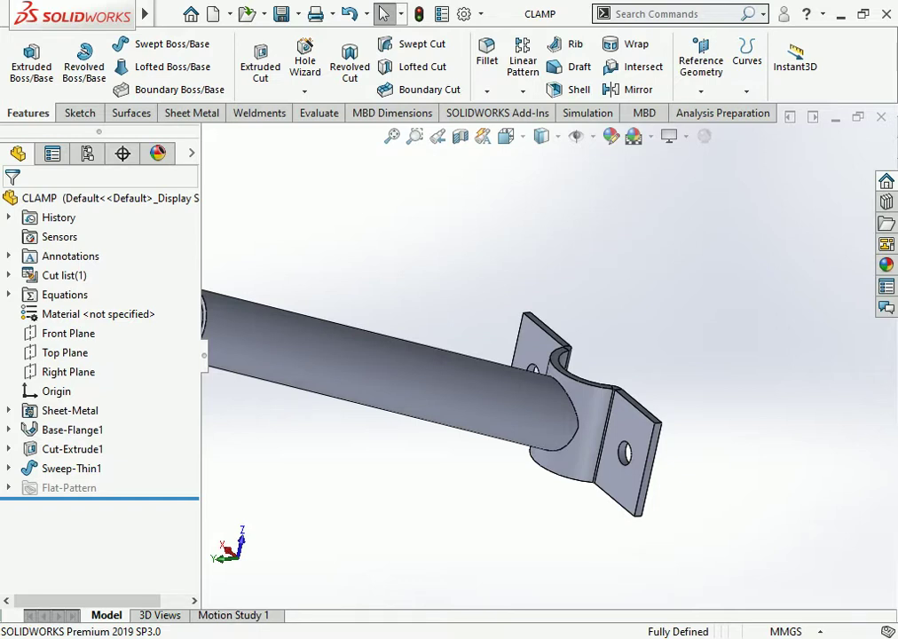
{"action": "middle_click_drag", "start_coordinate": [480, 390], "coordinate": [390, 391]}
{"action": "scroll", "coordinate": [471, 364], "scroll_direction": "up", "scroll_amount": 3}
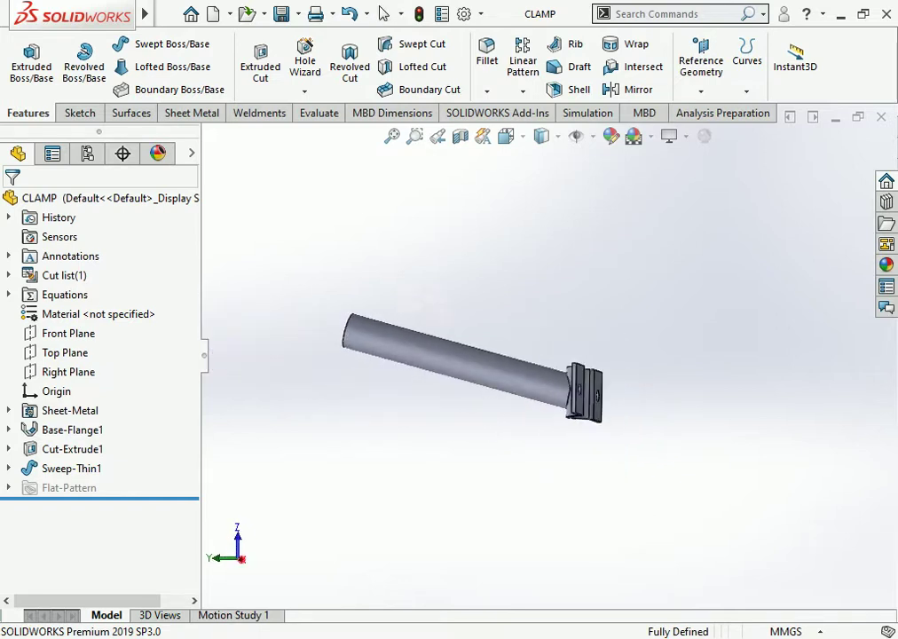
{"action": "key", "text": "Left"}
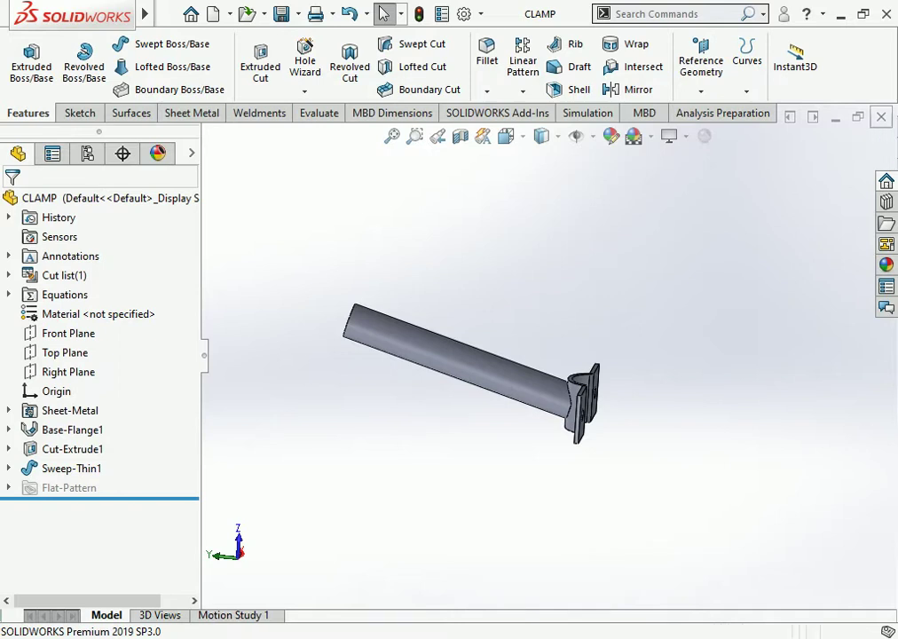
{"action": "left_click", "coordinate": [882, 116]}
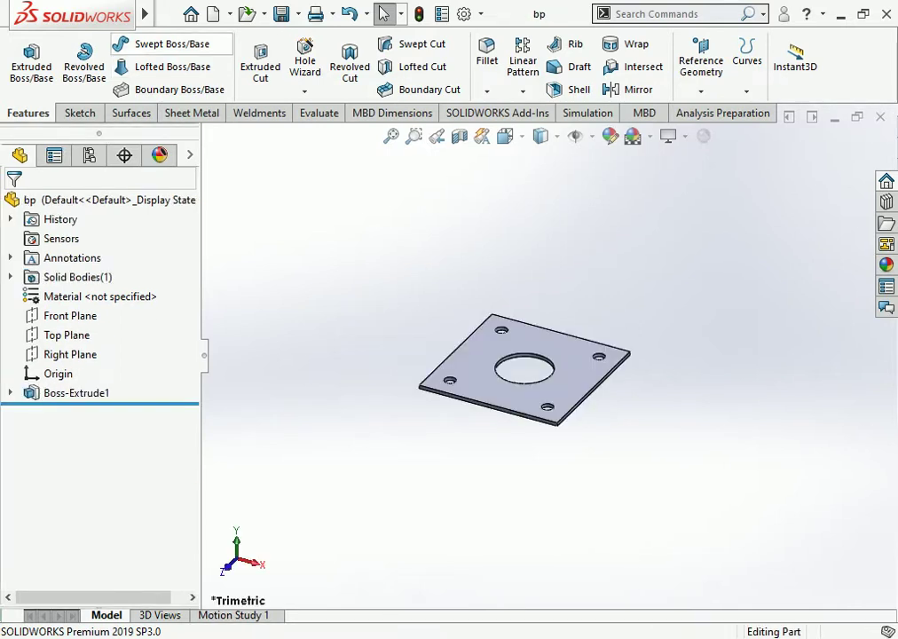
Create a new part and select its Front Plane for sketching.
{"action": "left_click", "coordinate": [213, 14]}
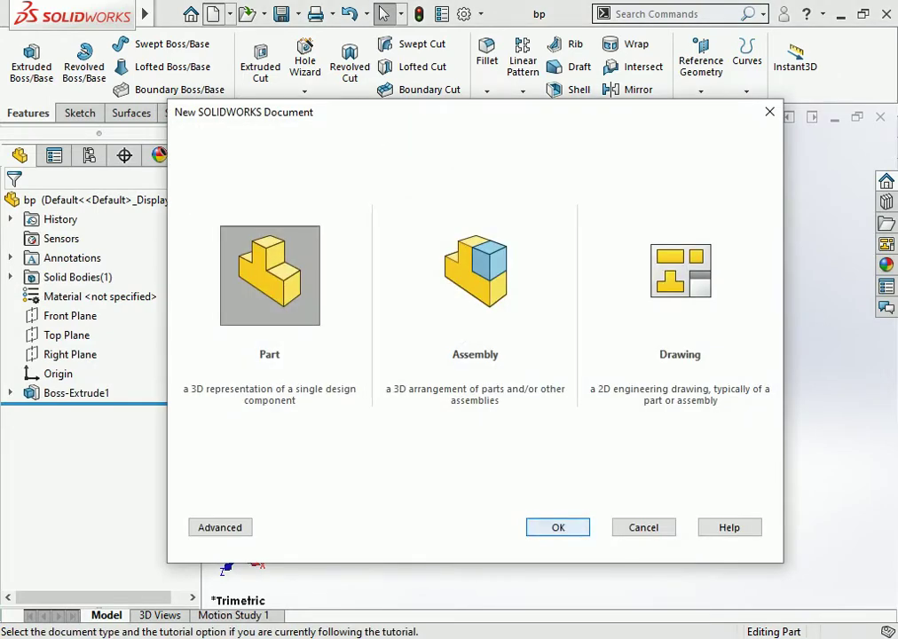
{"action": "key", "text": "Return"}
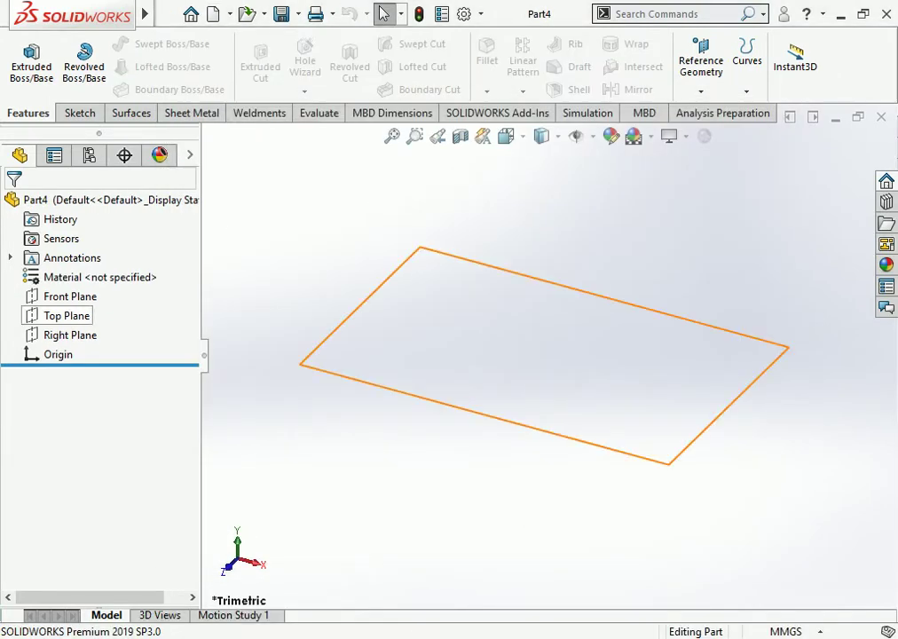
{"action": "left_click", "coordinate": [70, 296]}
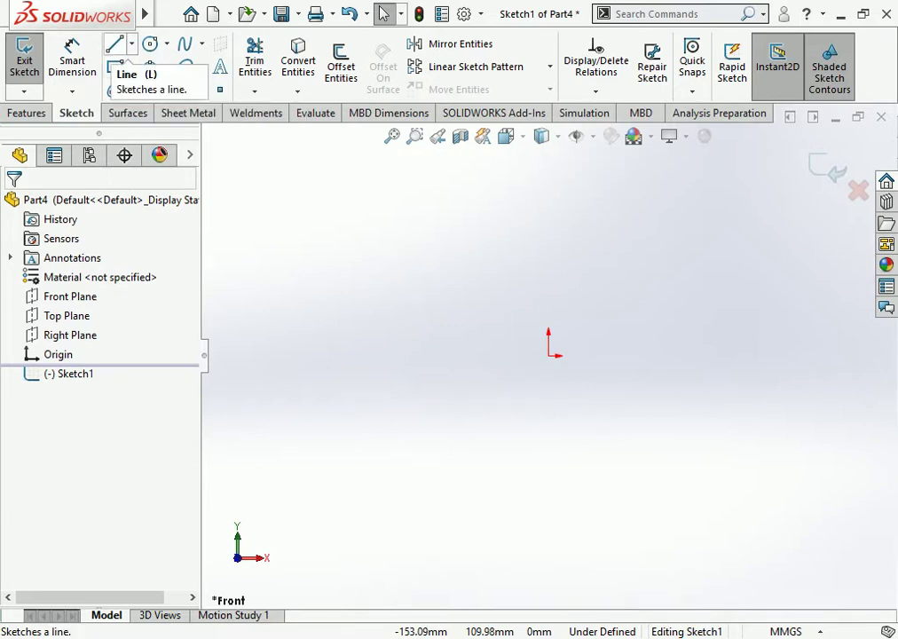
Draw three connected lines forming an open U: left upright, bottom line, right upright.
{"action": "left_click", "coordinate": [114, 45]}
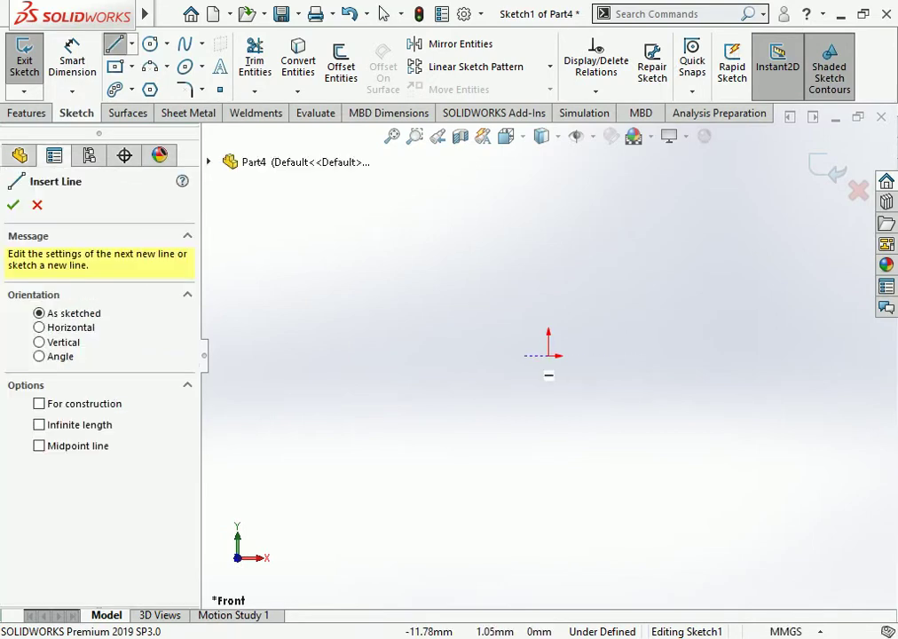
{"action": "left_click", "coordinate": [524, 353]}
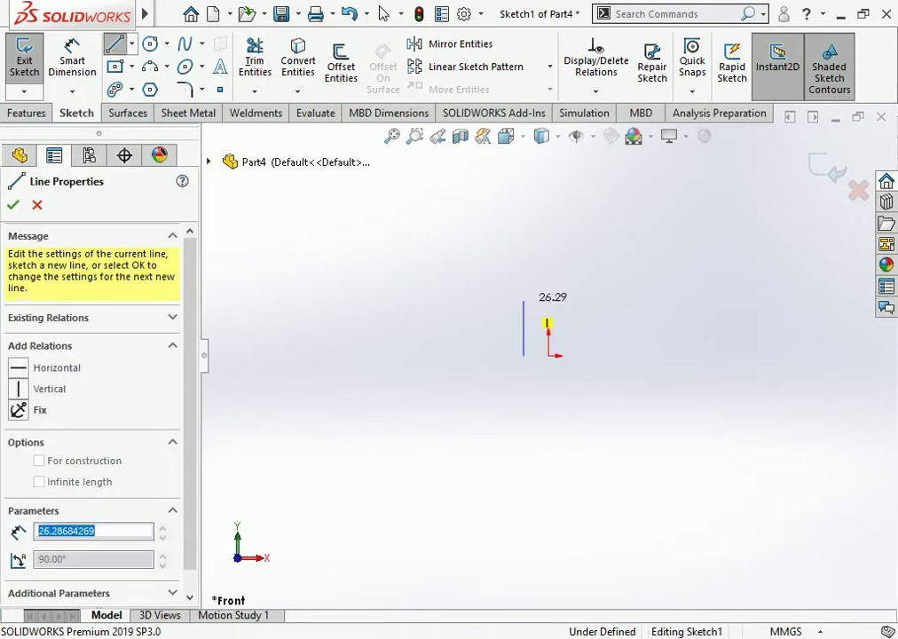
{"action": "left_click", "coordinate": [525, 302]}
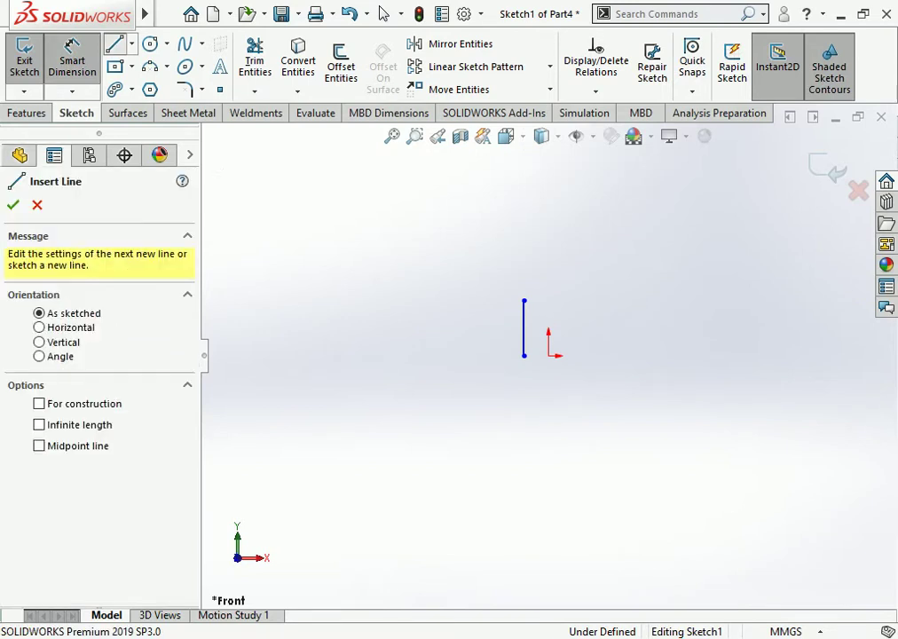
{"action": "left_click", "coordinate": [525, 355]}
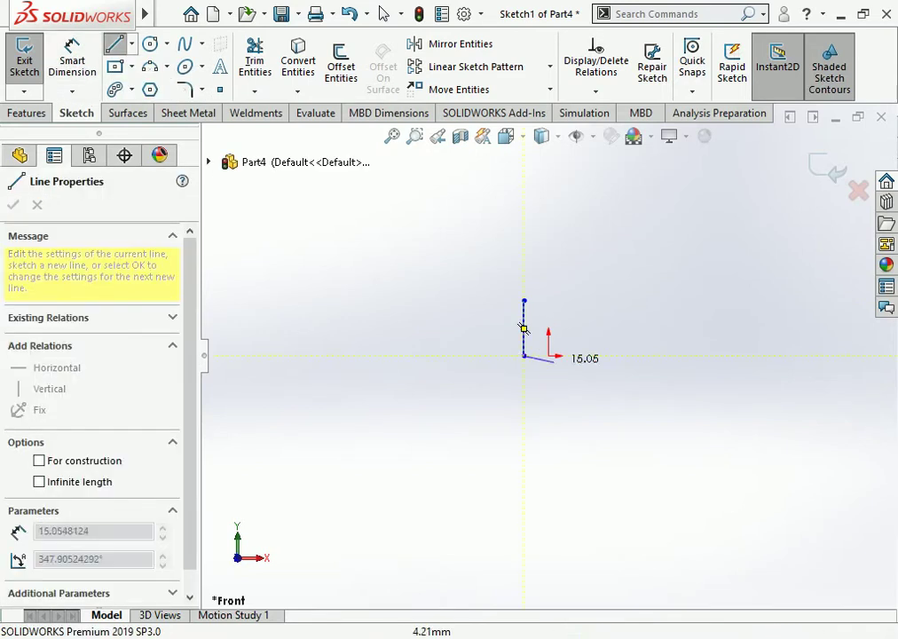
{"action": "left_click", "coordinate": [579, 355]}
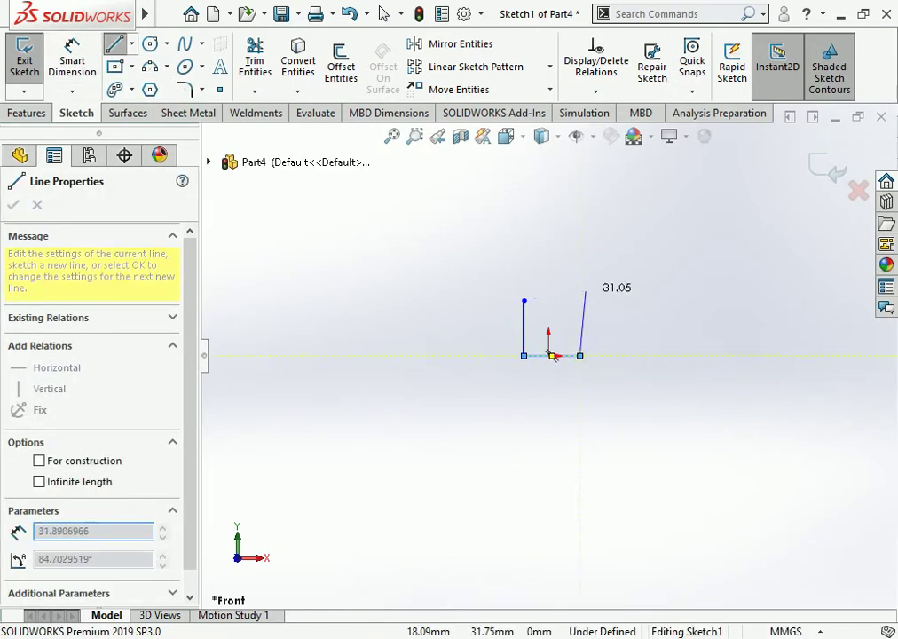
{"action": "left_click", "coordinate": [579, 301]}
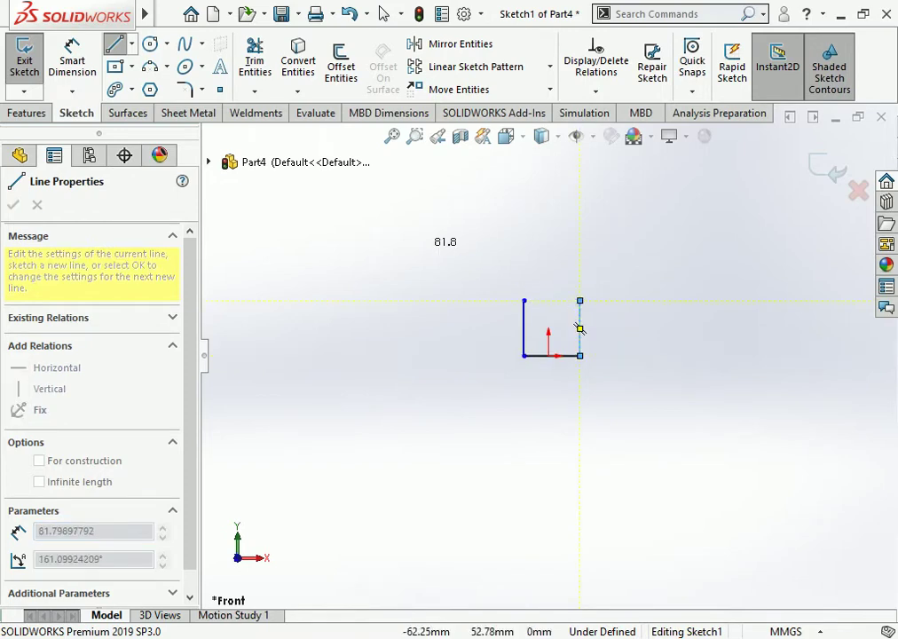
{"action": "left_click", "coordinate": [72, 55]}
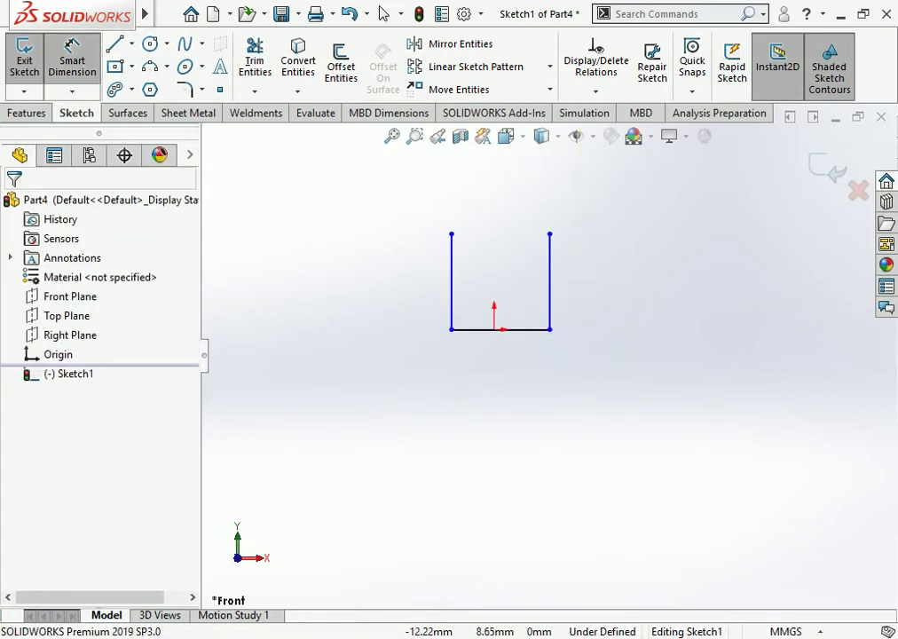
Dimension each upright 52.50 mm from the origin (entered as 105/2 and 52.50).
{"action": "left_click", "coordinate": [451, 284]}
{"action": "left_click", "coordinate": [495, 329]}
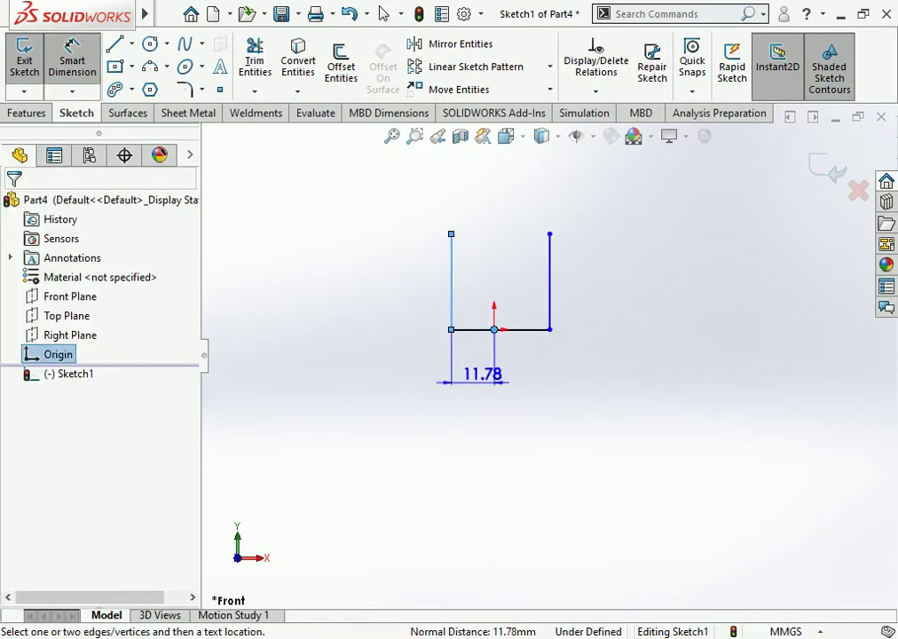
{"action": "left_click", "coordinate": [482, 374]}
{"action": "type", "text": "1"}
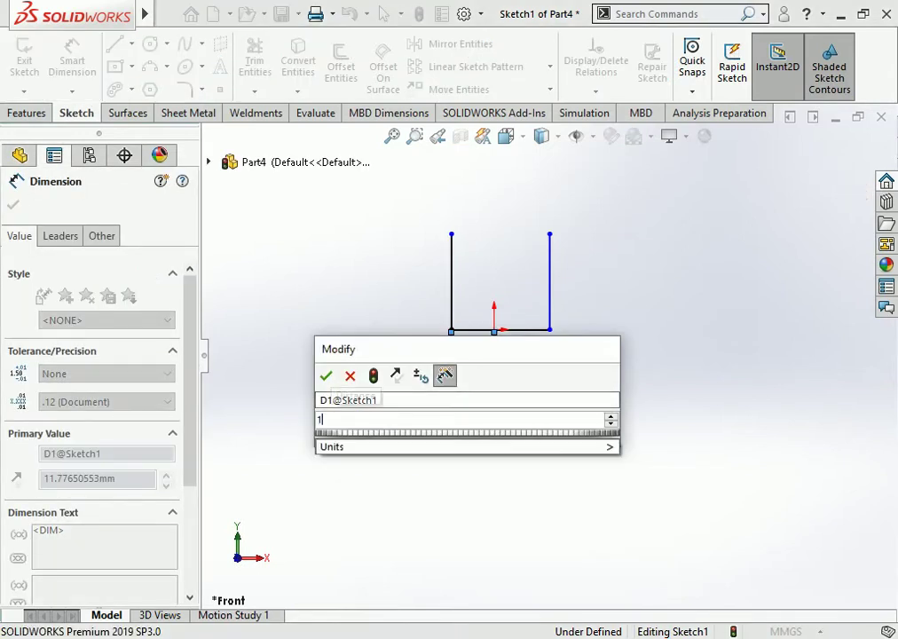
{"action": "type", "text": "05/"}
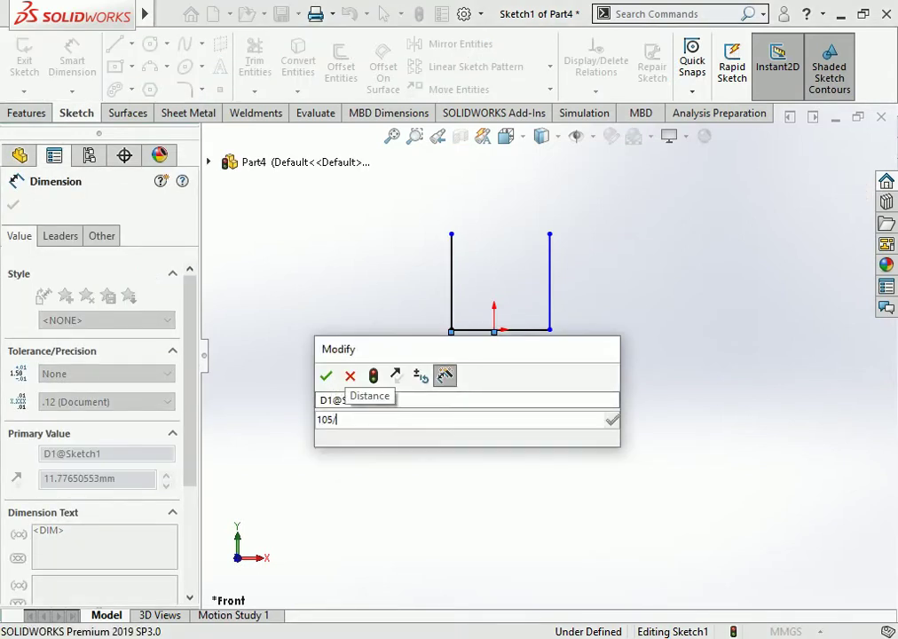
{"action": "type", "text": "2"}
{"action": "key", "text": "Return"}
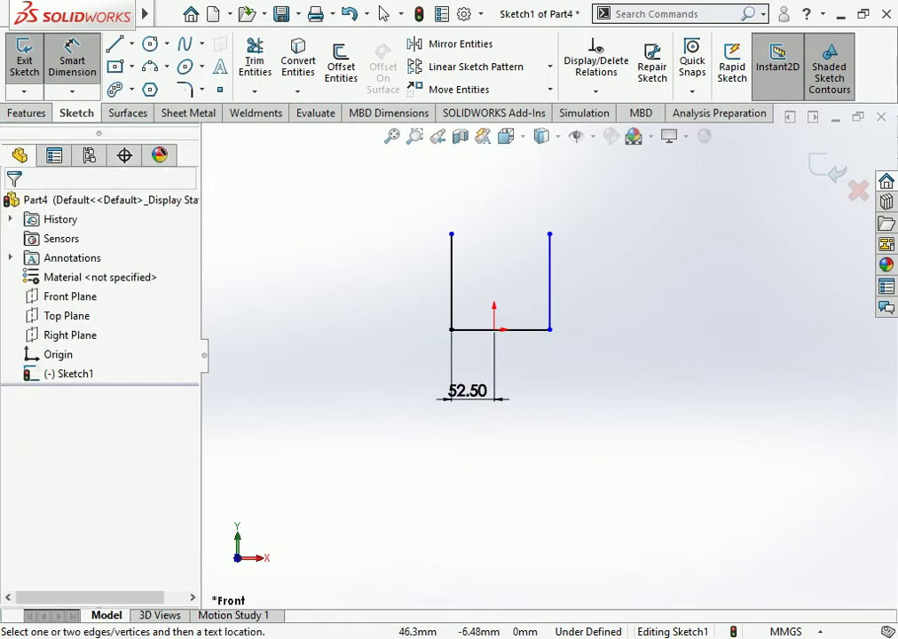
{"action": "left_click", "coordinate": [58, 354]}
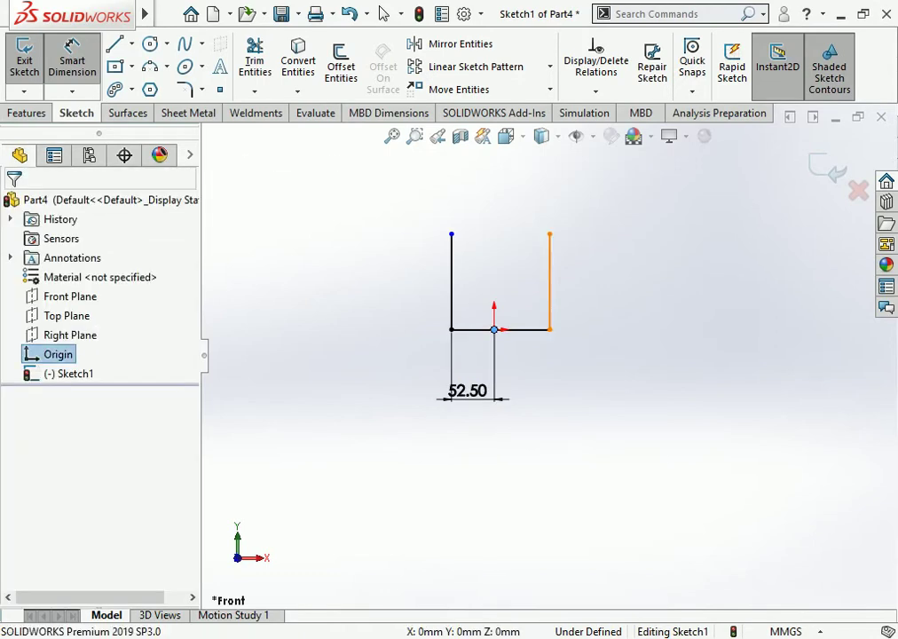
{"action": "left_click", "coordinate": [551, 284]}
{"action": "left_click", "coordinate": [520, 391]}
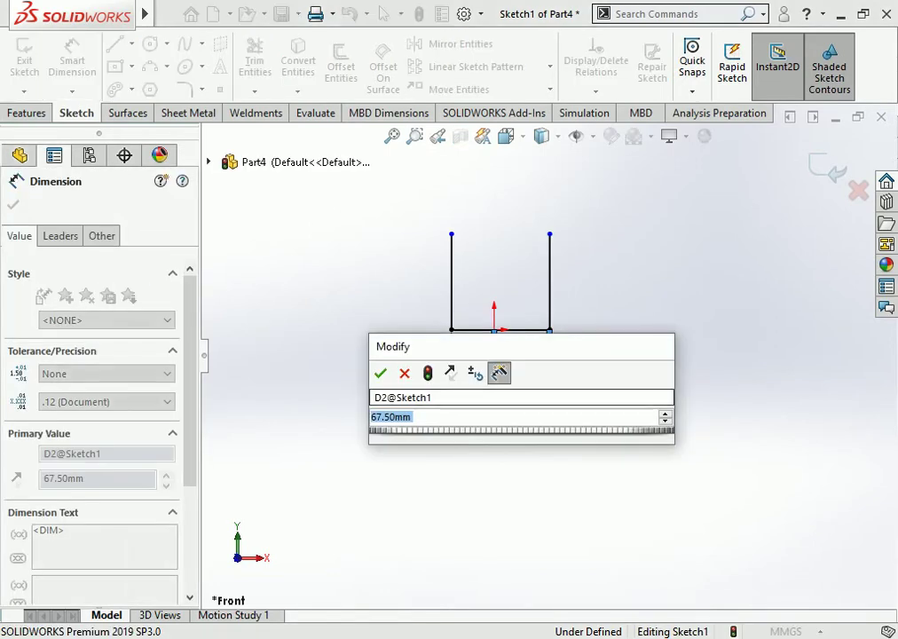
{"action": "type", "text": "52.50"}
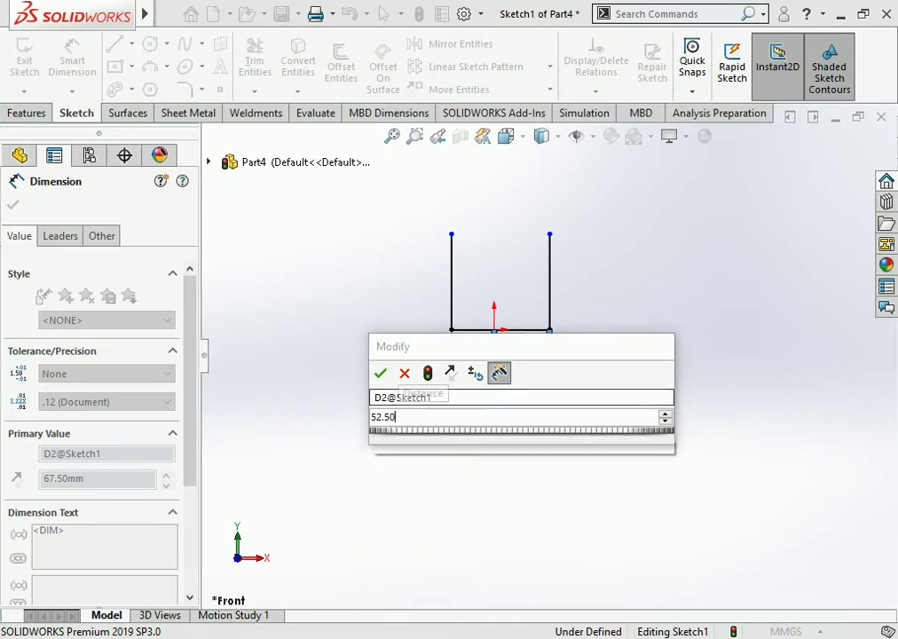
{"action": "key", "text": "Return"}
{"action": "key", "text": "Escape"}
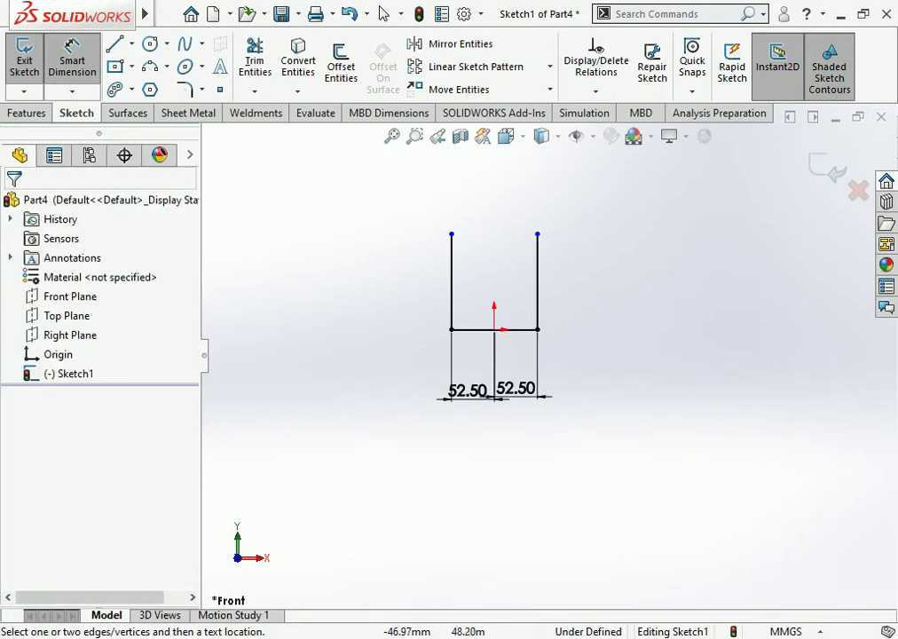
Dimension both uprights to 120 mm long, then begin a sketch fillet on the bottom-left corner.
{"action": "left_click", "coordinate": [452, 284]}
{"action": "left_click", "coordinate": [385, 284]}
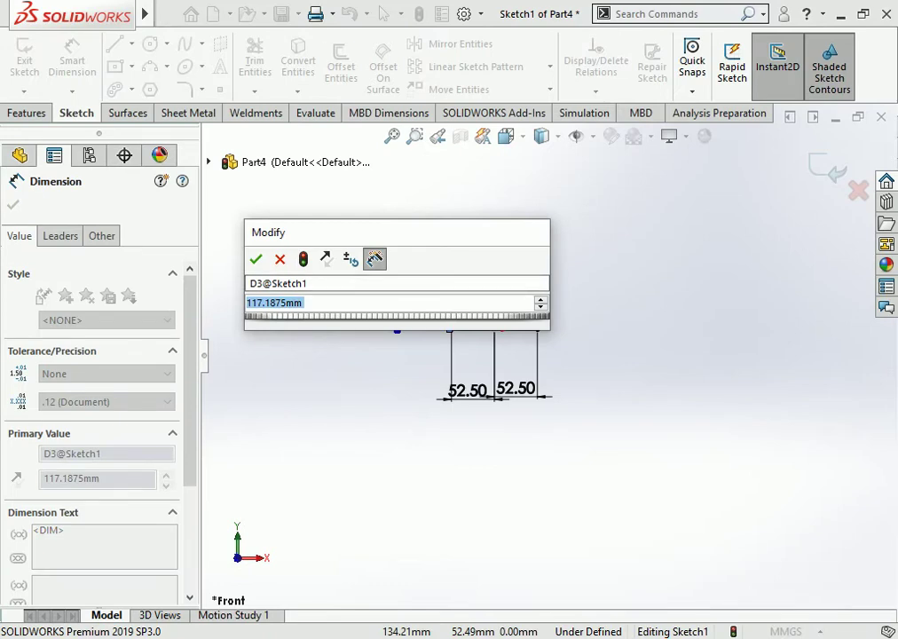
{"action": "type", "text": "120"}
{"action": "key", "text": "Return"}
{"action": "key", "text": "Escape"}
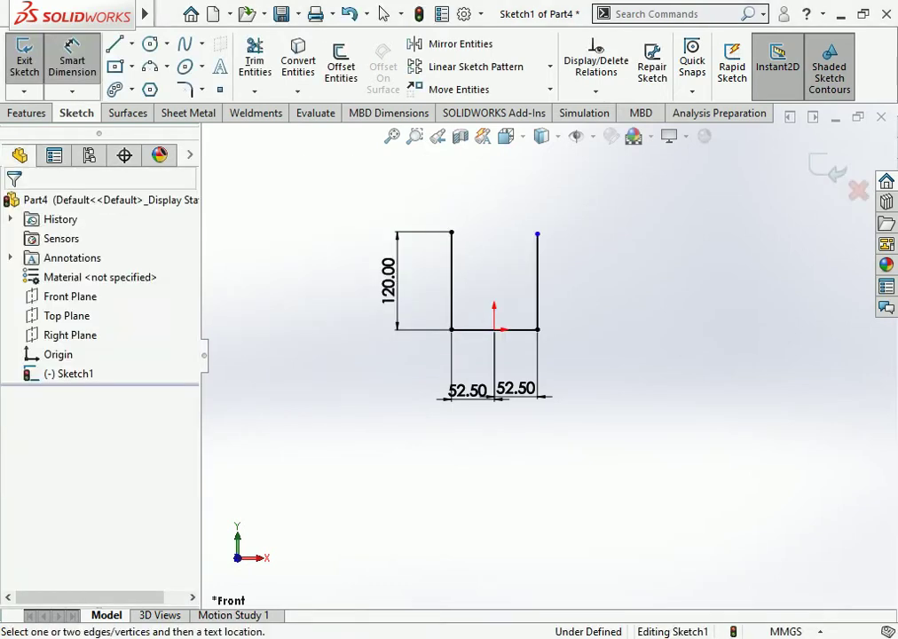
{"action": "left_click", "coordinate": [537, 284]}
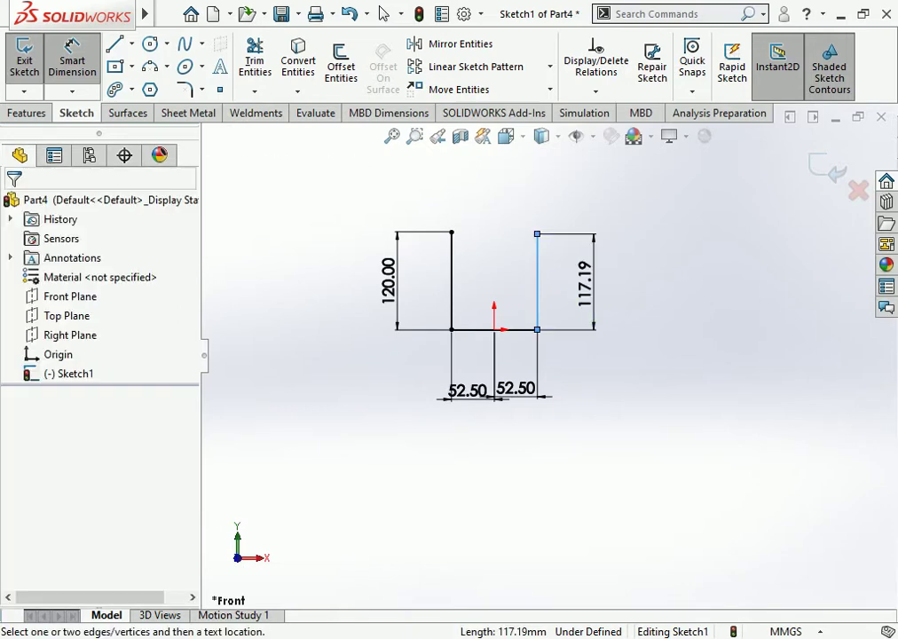
{"action": "left_click", "coordinate": [578, 297]}
{"action": "type", "text": "120"}
{"action": "key", "text": "Return"}
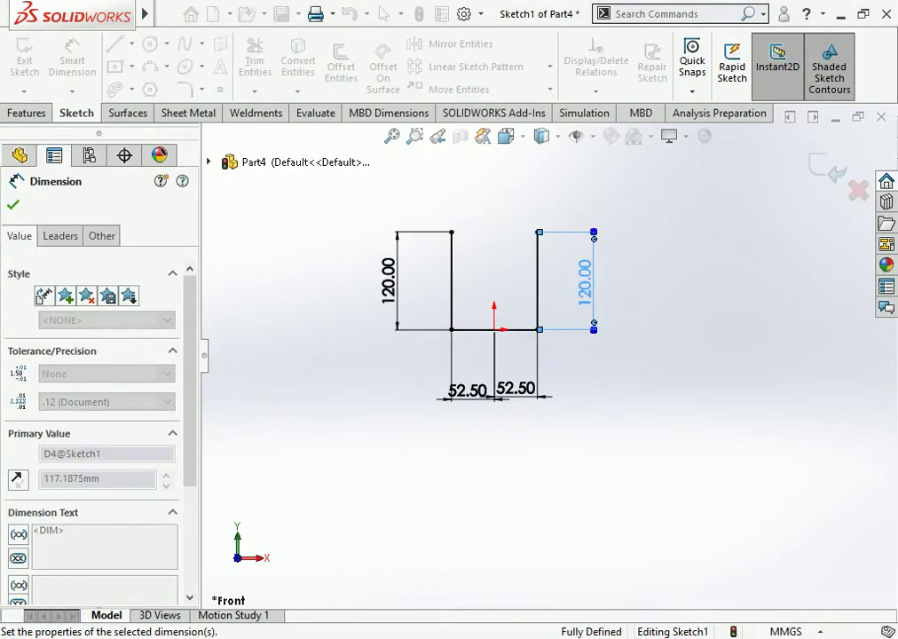
{"action": "key", "text": "Escape"}
{"action": "key", "text": "Escape"}
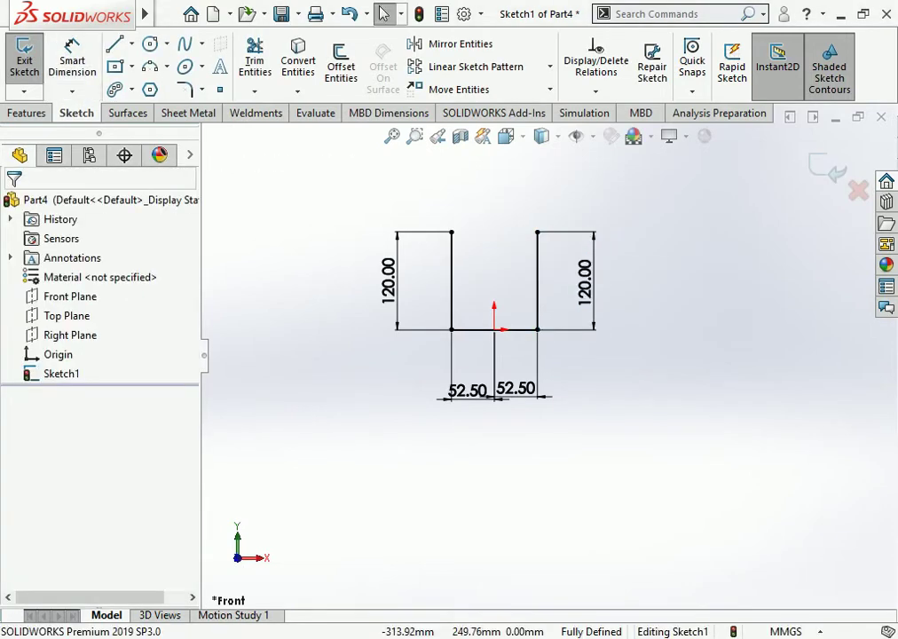
{"action": "left_click", "coordinate": [184, 89]}
{"action": "left_click", "coordinate": [453, 329]}
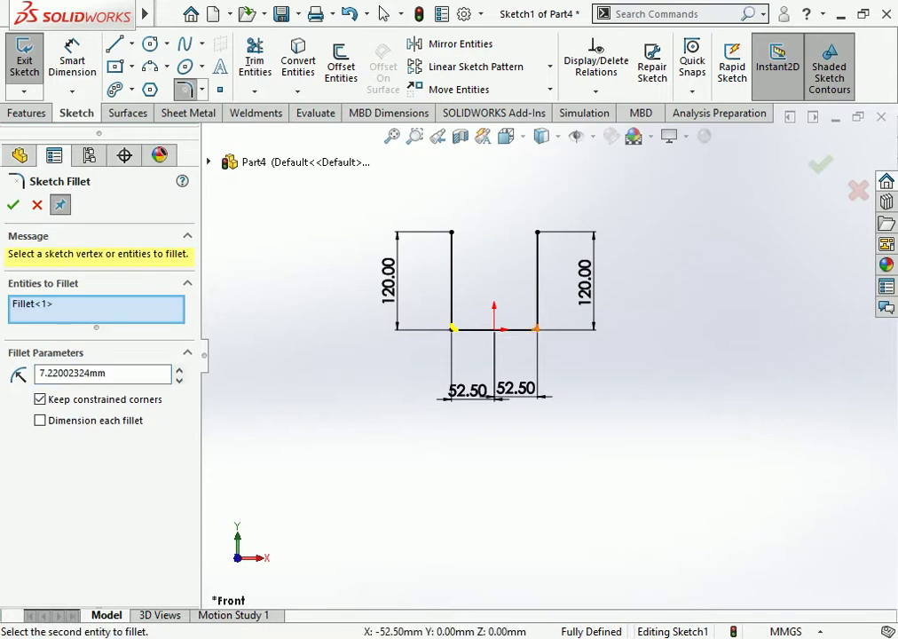
Apply 20 mm fillets to both bottom corners of the U and exit the sketch.
{"action": "left_click", "coordinate": [536, 330]}
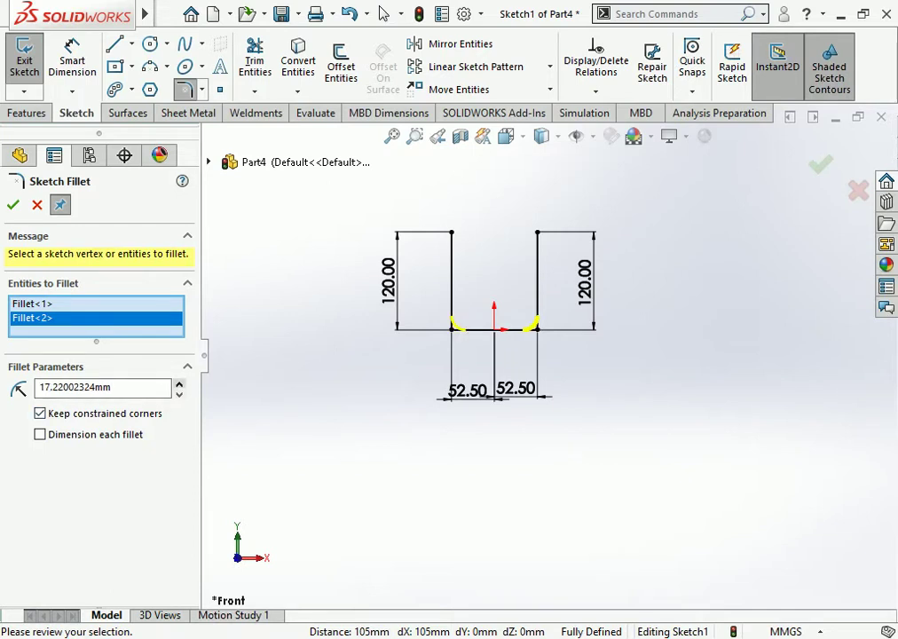
{"action": "double_click", "coordinate": [80, 387]}
{"action": "type", "text": "20"}
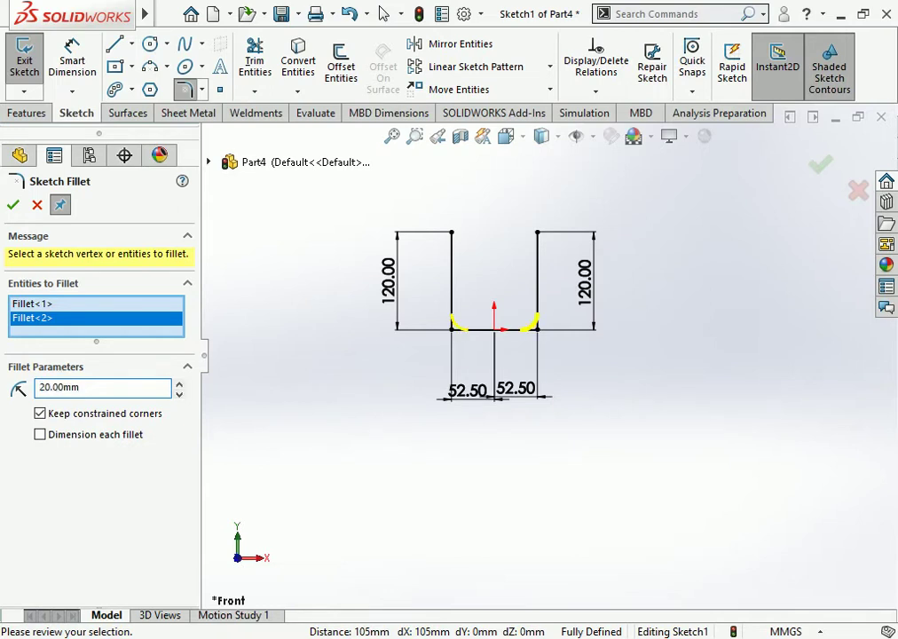
{"action": "key", "text": "Return"}
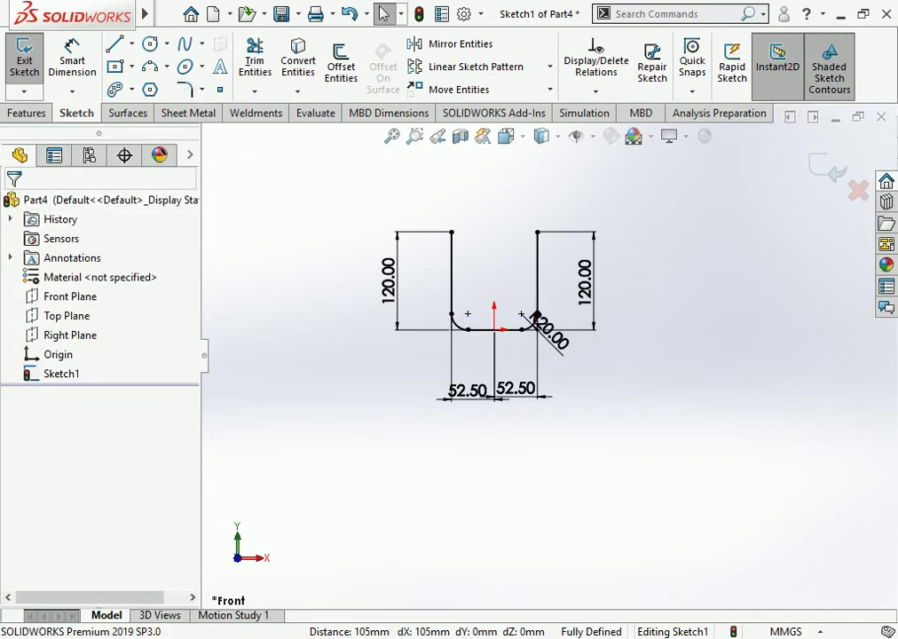
{"action": "left_click", "coordinate": [27, 113]}
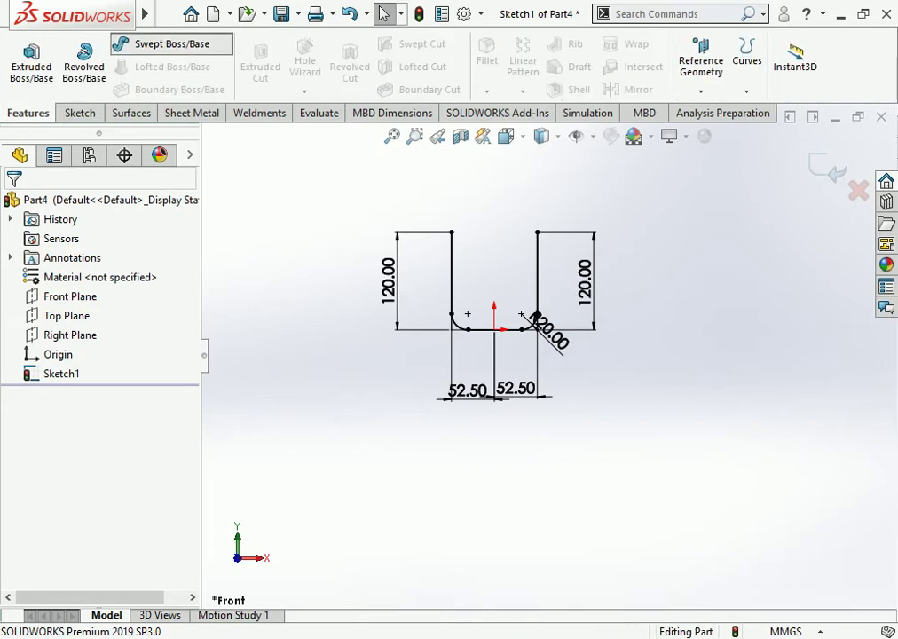
Sweep a 12 mm circular profile along the U sketch and save the part as U-BOLT.
{"action": "left_click", "coordinate": [171, 43]}
{"action": "left_click", "coordinate": [40, 270]}
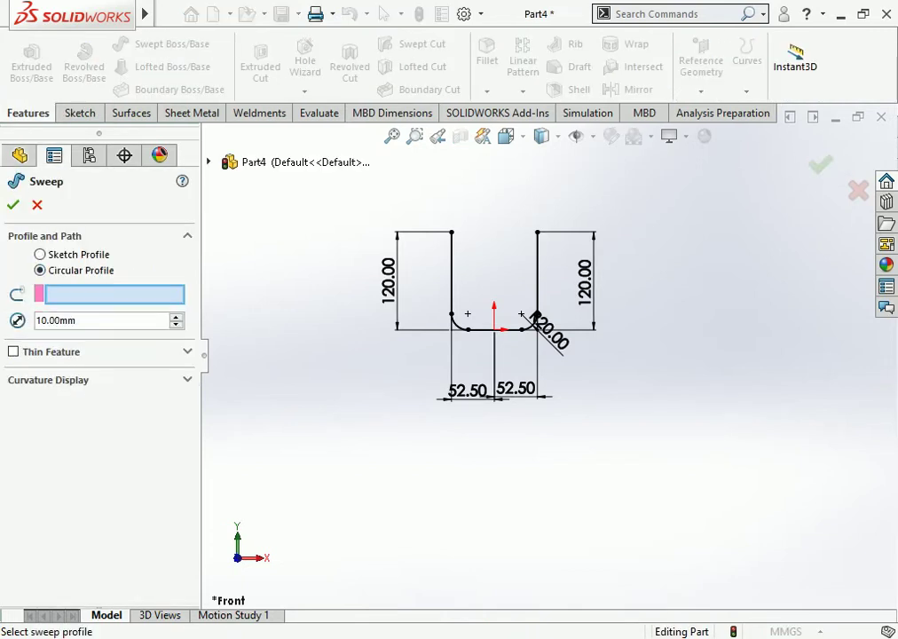
{"action": "left_click", "coordinate": [450, 282]}
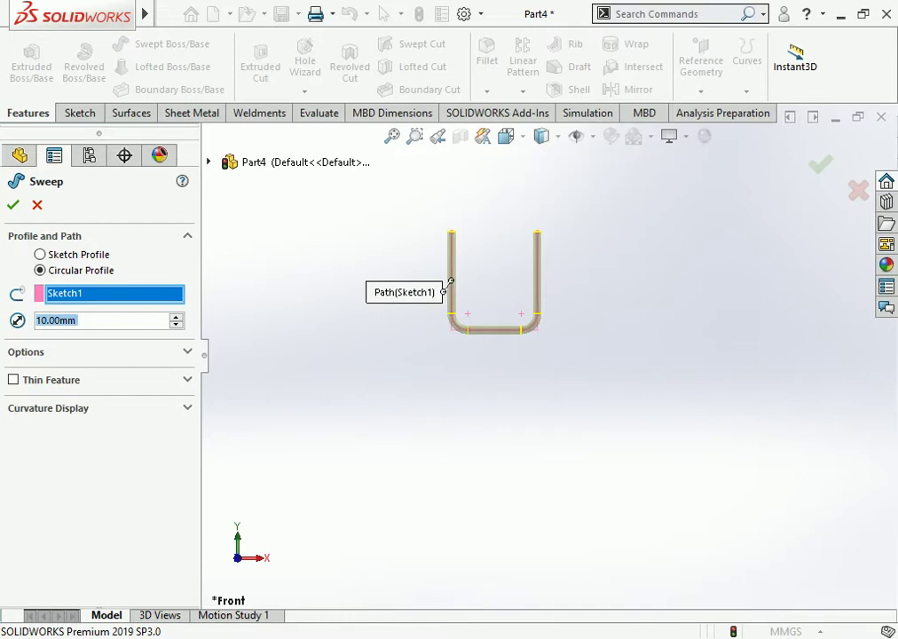
{"action": "type", "text": "12"}
{"action": "key", "text": "Return"}
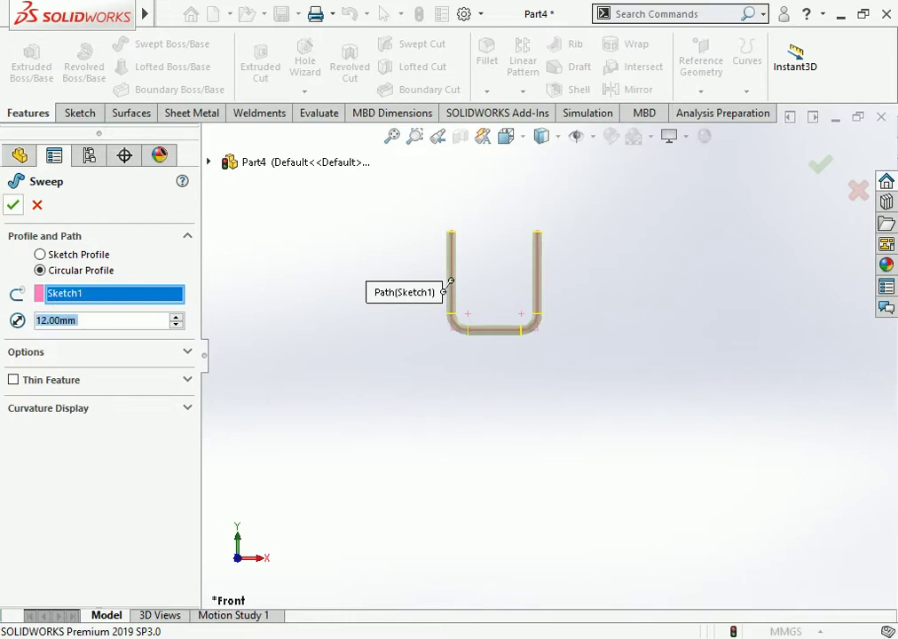
{"action": "key", "text": "Return"}
{"action": "mouse_move", "coordinate": [497, 373]}
{"action": "middle_mouse_down"}
{"action": "mouse_move", "coordinate": [568, 302]}
{"action": "mouse_move", "coordinate": [612, 293]}
{"action": "middle_mouse_up"}
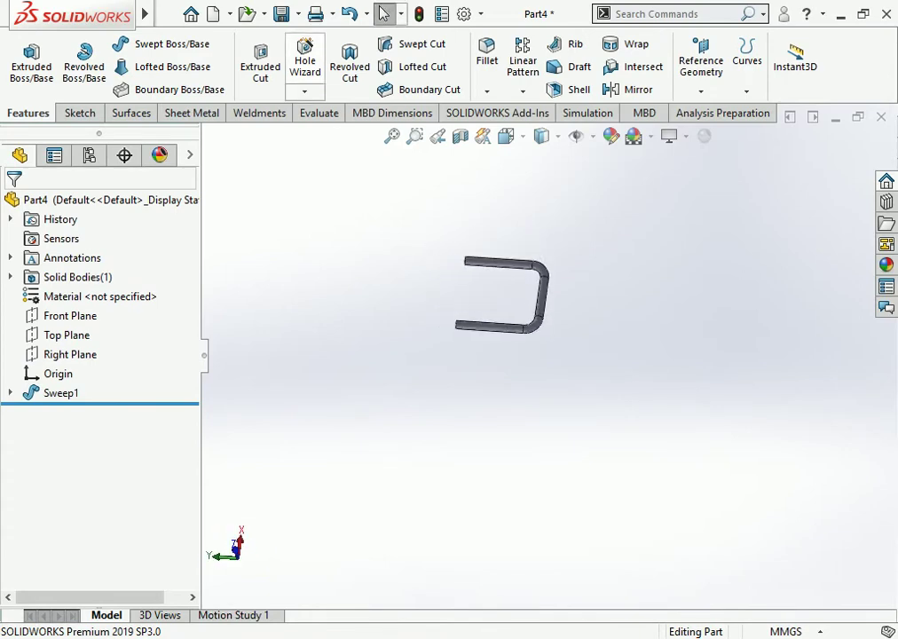
{"action": "key", "text": "ctrl+s"}
{"action": "type", "text": "U-BOLT"}
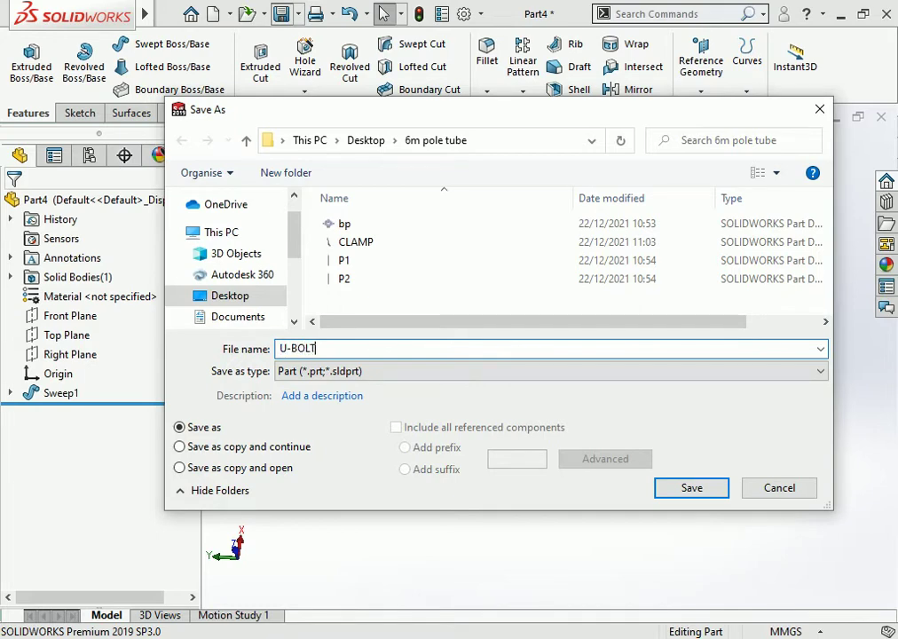
{"action": "key", "text": "Return"}
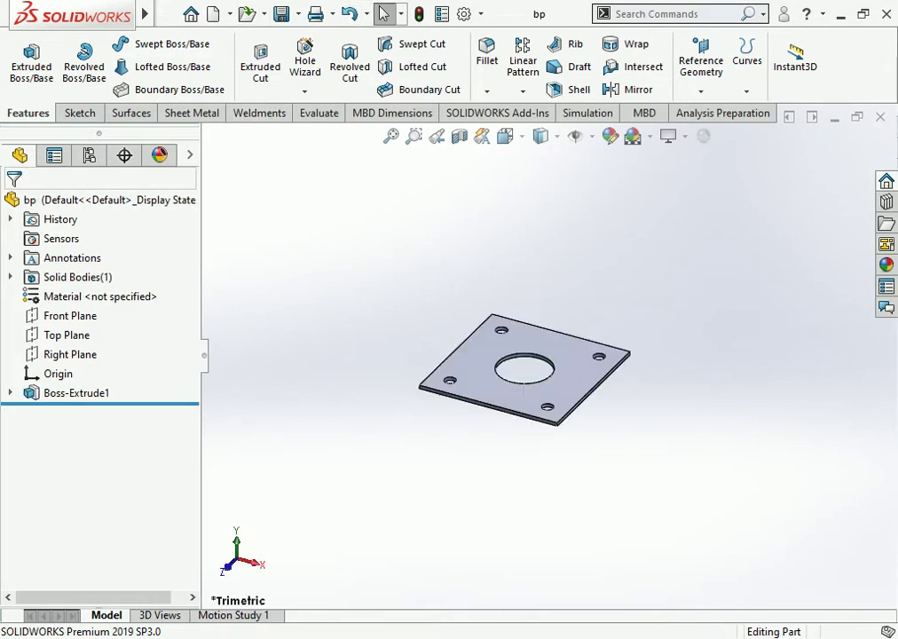
Close the bp part and create a new assembly document.
{"action": "key", "text": "ctrl+w"}
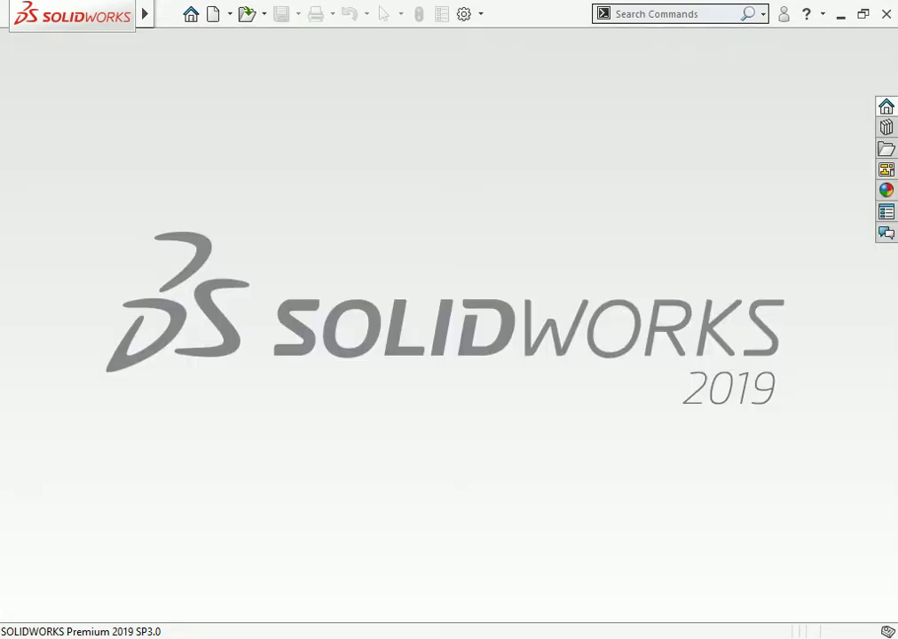
{"action": "key", "text": "ctrl+n"}
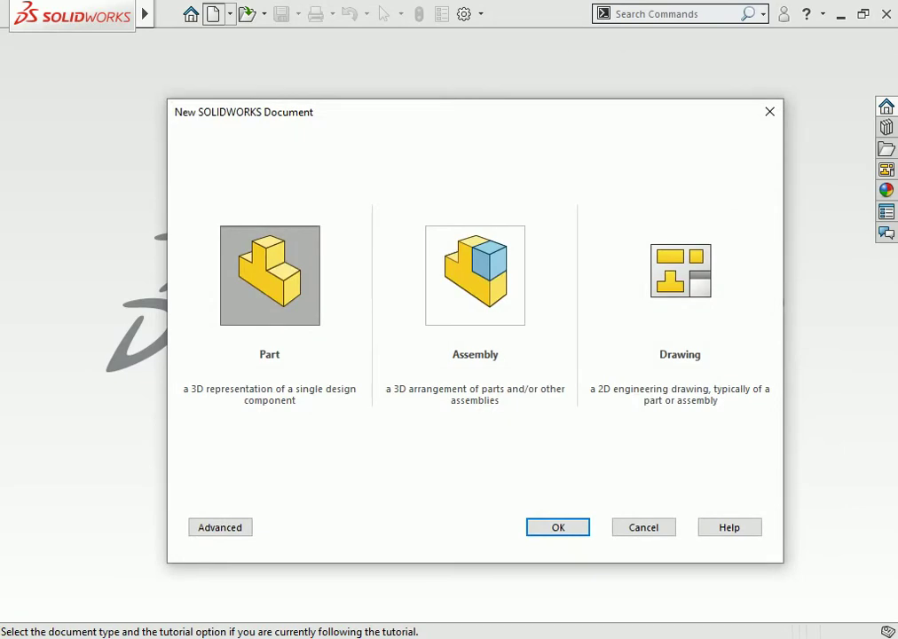
{"action": "double_click", "coordinate": [475, 275]}
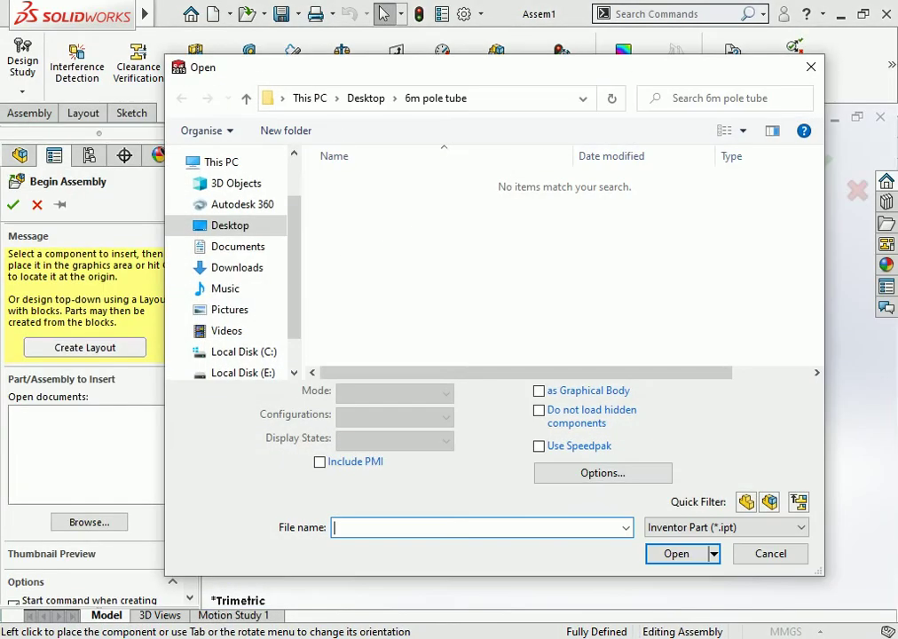
Insert the bp plate part into the assembly, listing All Files to find it.
{"action": "left_click", "coordinate": [725, 527]}
{"action": "left_click", "coordinate": [684, 509]}
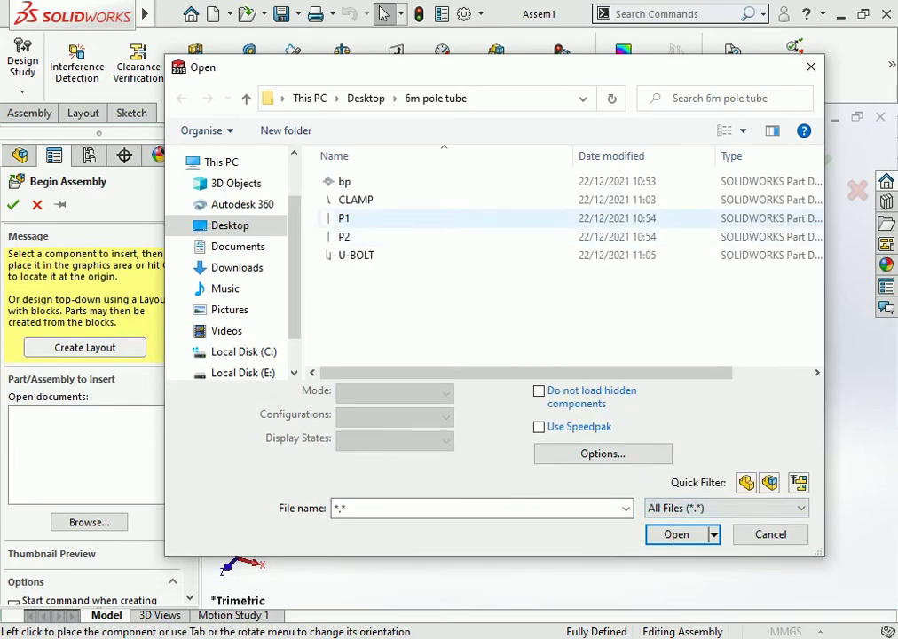
{"action": "left_click", "coordinate": [345, 181]}
{"action": "key", "text": "Return"}
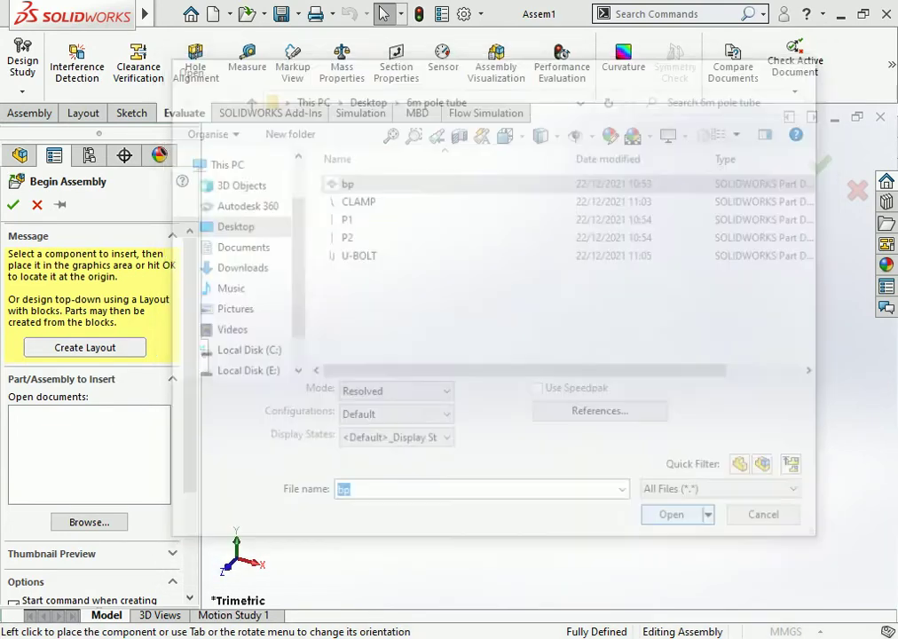
{"action": "left_click", "coordinate": [410, 343]}
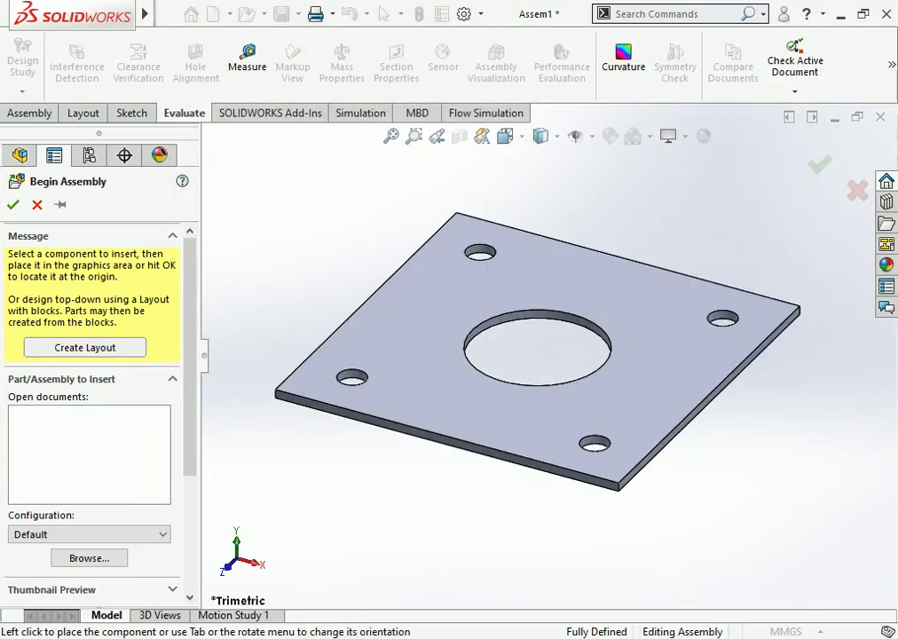
Float the bp plate and mate its origin coincident with the assembly origin.
{"action": "right_click", "coordinate": [411, 344]}
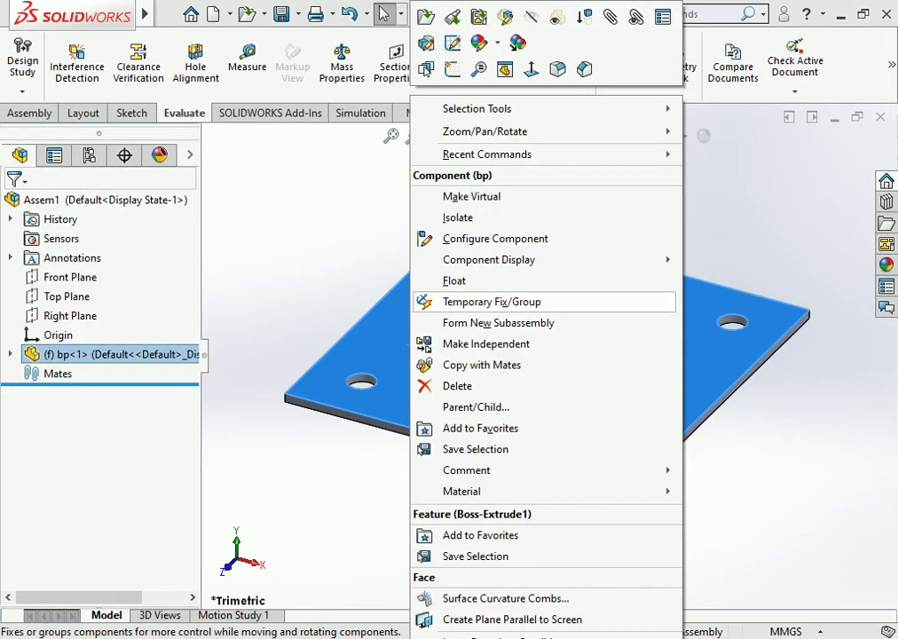
{"action": "left_click", "coordinate": [432, 279]}
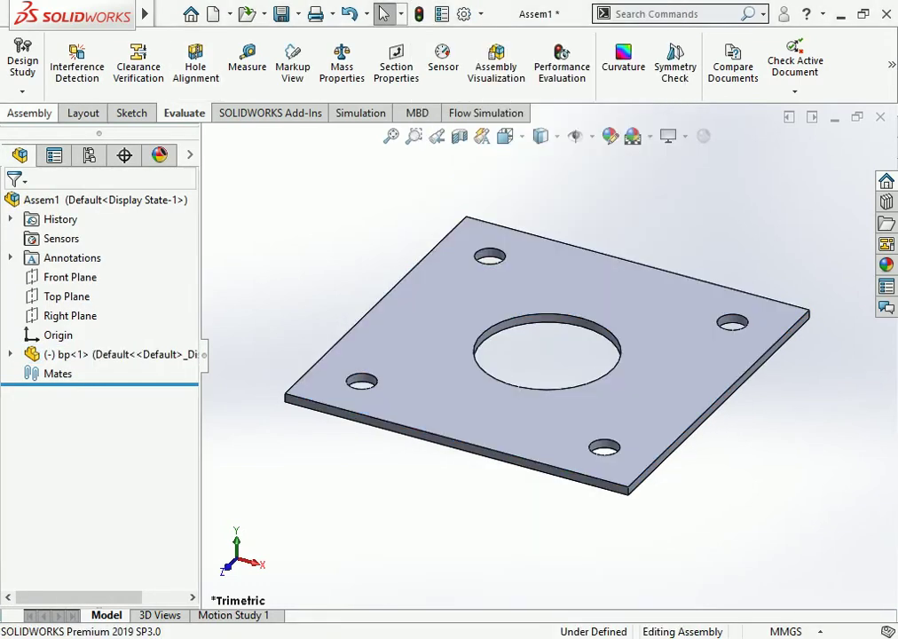
{"action": "left_click", "coordinate": [29, 113]}
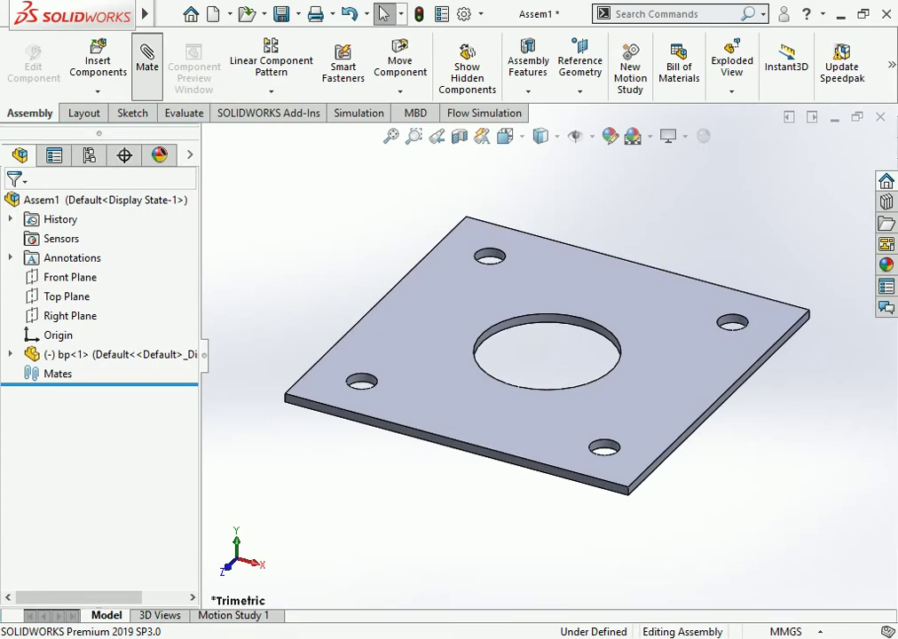
{"action": "left_click", "coordinate": [147, 60]}
{"action": "left_click", "coordinate": [207, 161]}
{"action": "left_click", "coordinate": [228, 316]}
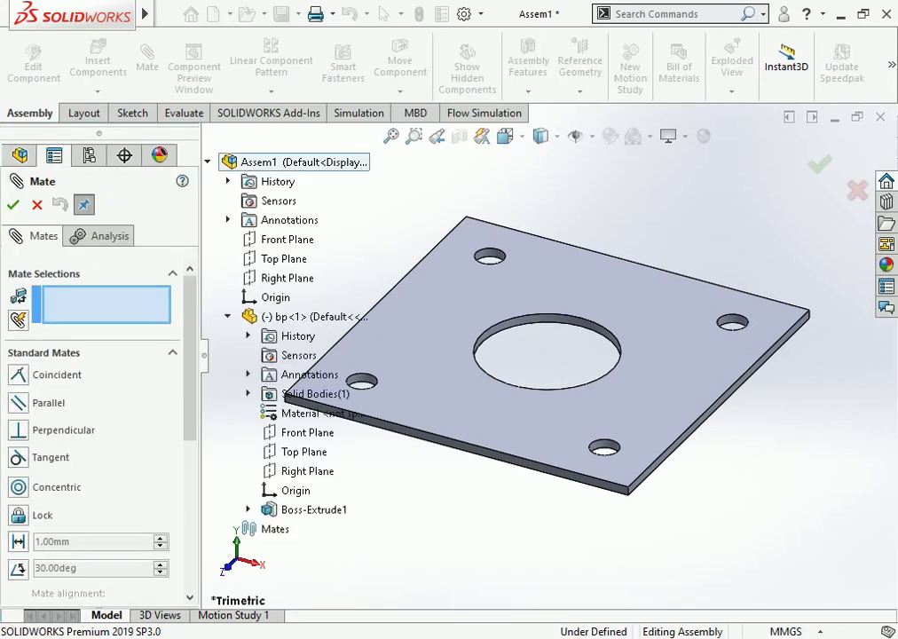
{"action": "left_click", "coordinate": [275, 297]}
{"action": "left_click", "coordinate": [295, 490]}
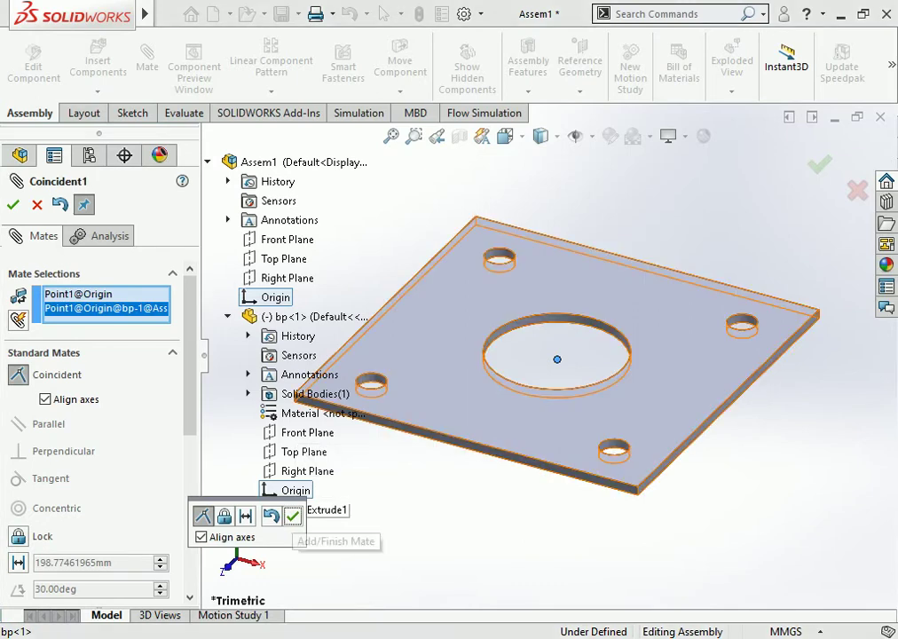
{"action": "left_click", "coordinate": [292, 515]}
{"action": "key", "text": "Return"}
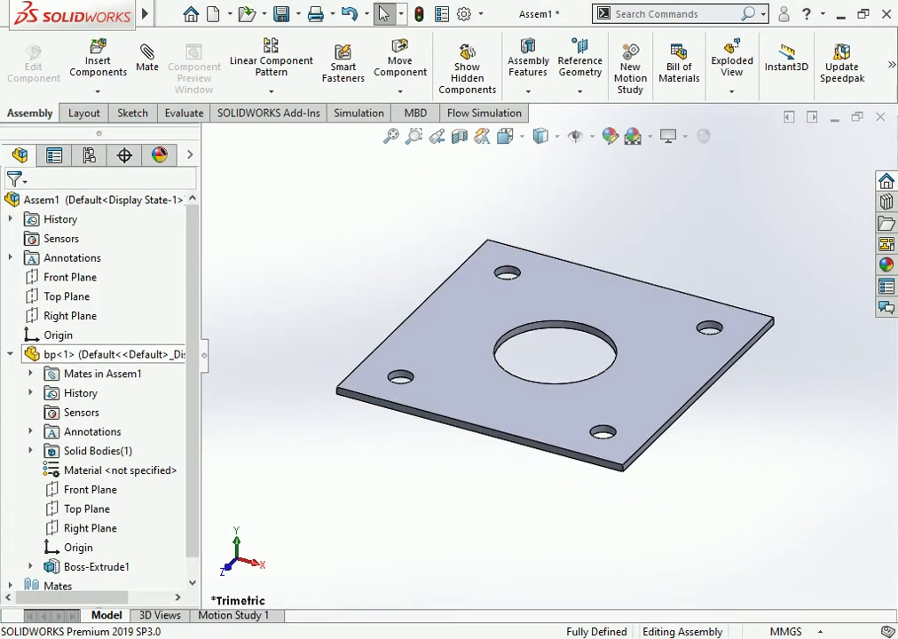
{"action": "scroll", "coordinate": [471, 434], "scroll_direction": "up", "scroll_amount": 2}
{"action": "scroll", "coordinate": [472, 434], "scroll_direction": "up", "scroll_amount": 2}
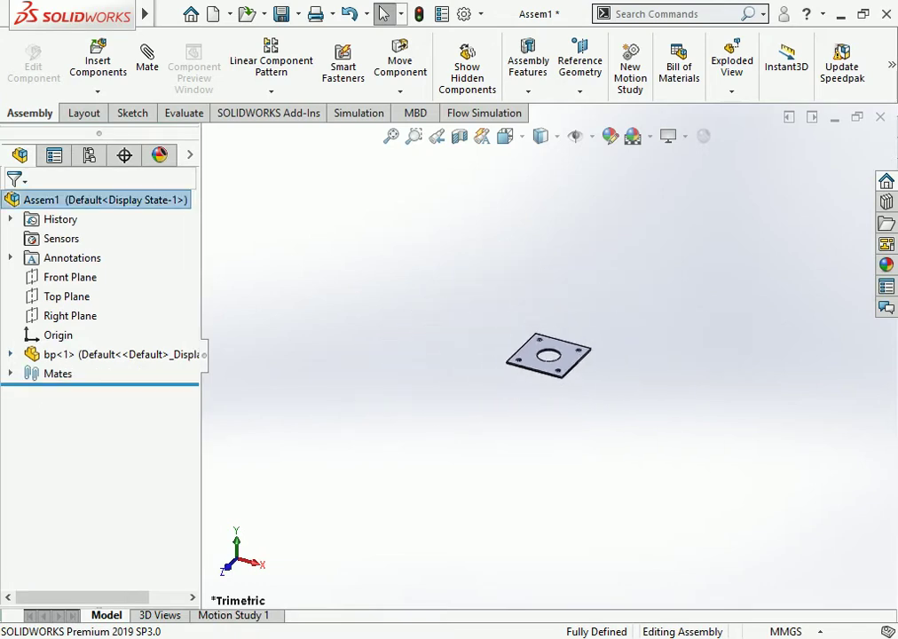
{"action": "scroll", "coordinate": [471, 434], "scroll_direction": "up", "scroll_amount": 1}
Insert the P1 pole part into the assembly.
{"action": "left_click", "coordinate": [98, 55]}
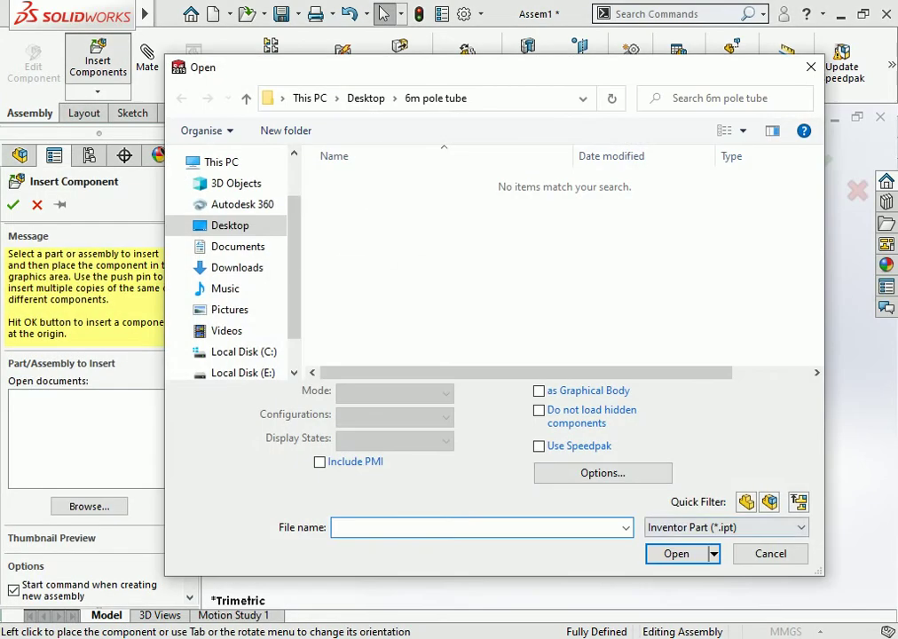
{"action": "left_click", "coordinate": [726, 527]}
{"action": "scroll", "coordinate": [726, 443], "scroll_direction": "down", "scroll_amount": 3}
{"action": "left_click", "coordinate": [683, 511]}
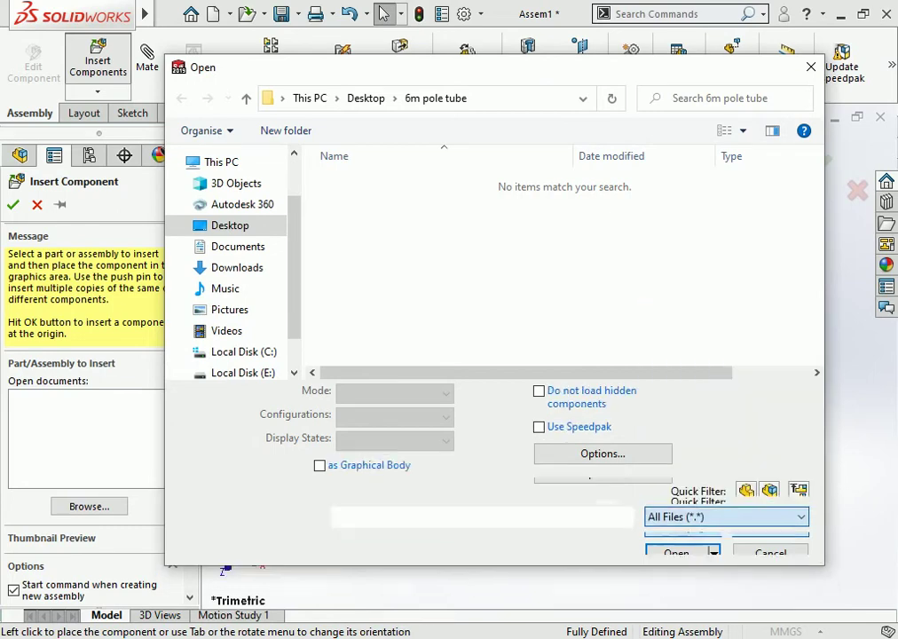
{"action": "left_click", "coordinate": [344, 217]}
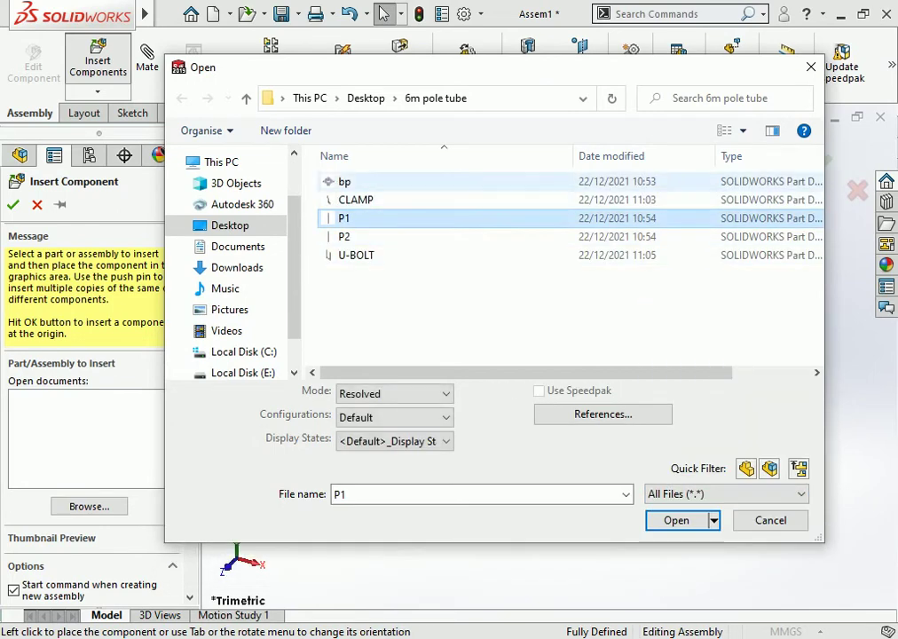
{"action": "left_click", "coordinate": [343, 236]}
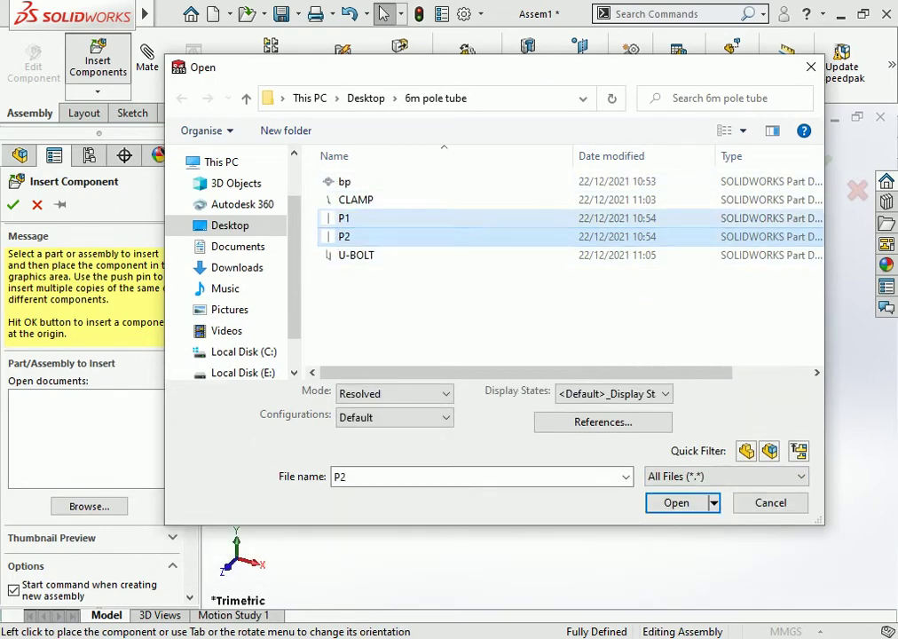
{"action": "left_click", "coordinate": [343, 217]}
{"action": "double_click", "coordinate": [343, 217]}
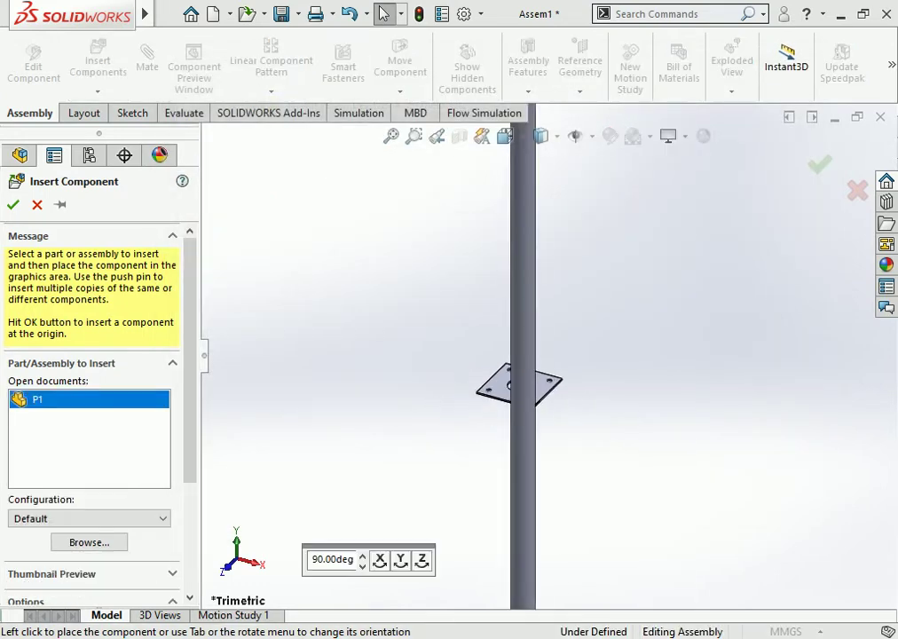
{"action": "left_click", "coordinate": [524, 382]}
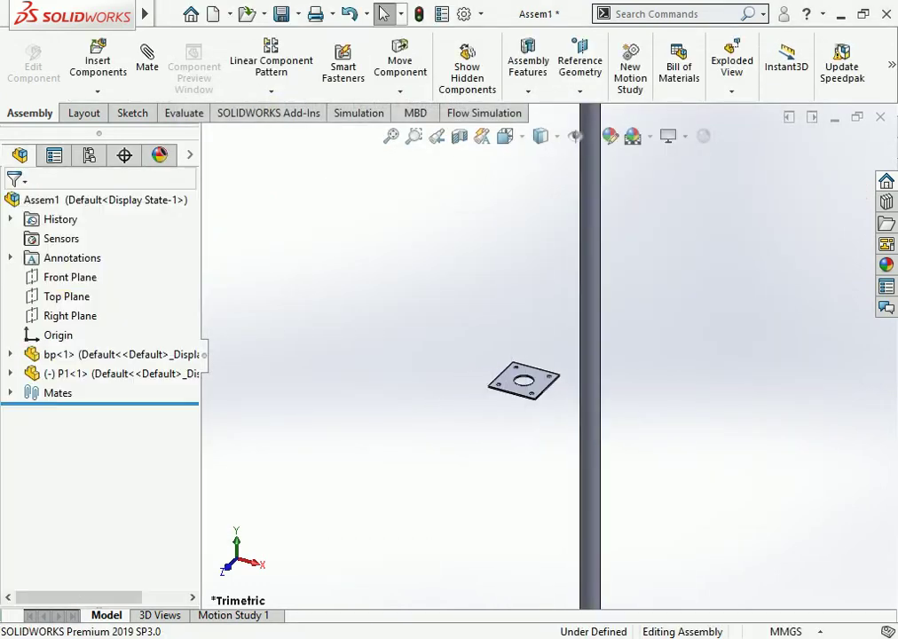
Mate P1 concentric with the plate's centre bore and its end face coincident with the plate.
{"action": "left_click", "coordinate": [147, 62]}
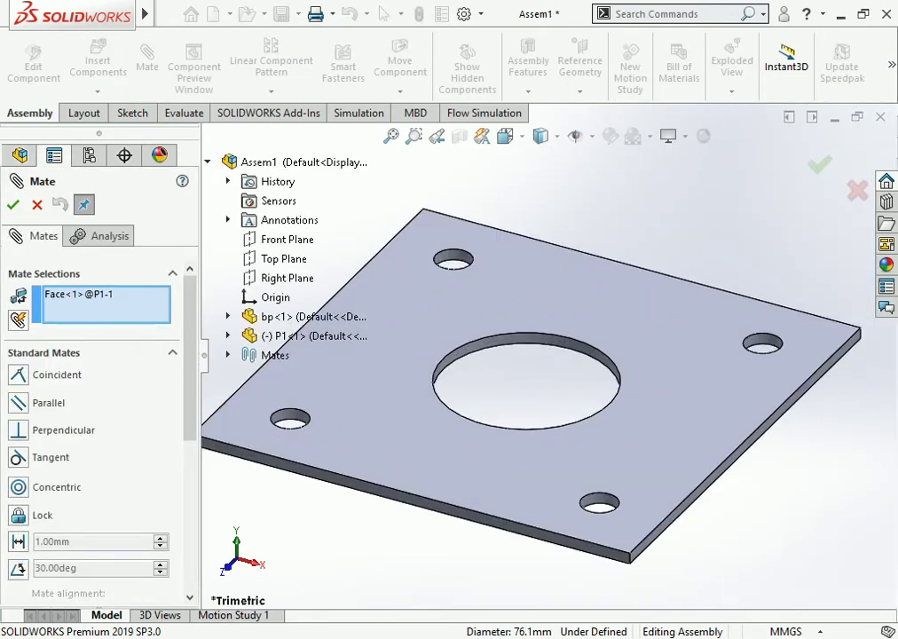
{"action": "left_click", "coordinate": [526, 355]}
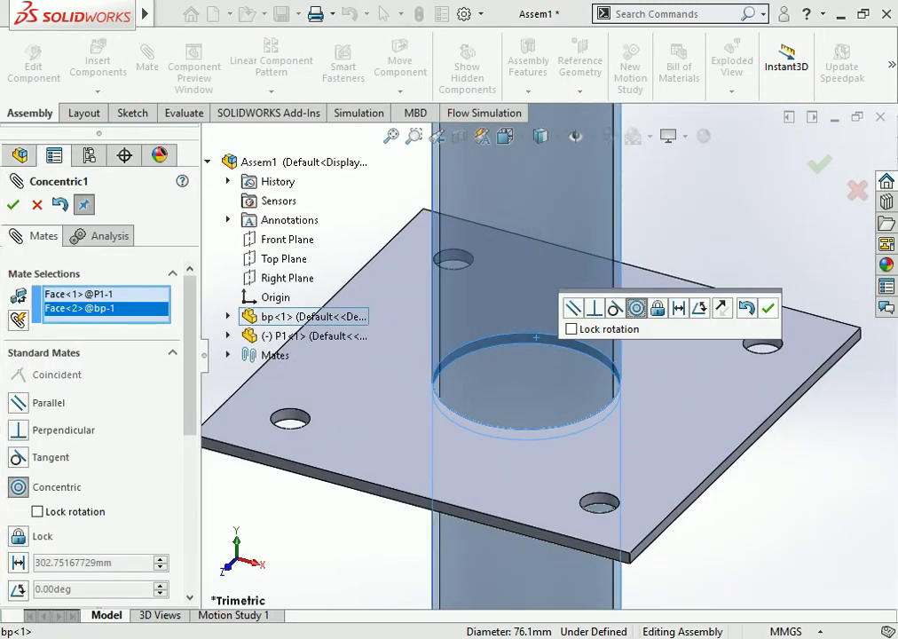
{"action": "key", "text": "Return"}
{"action": "left_click", "coordinate": [604, 435]}
{"action": "middle_click_drag", "start_coordinate": [603, 435], "coordinate": [621, 355]}
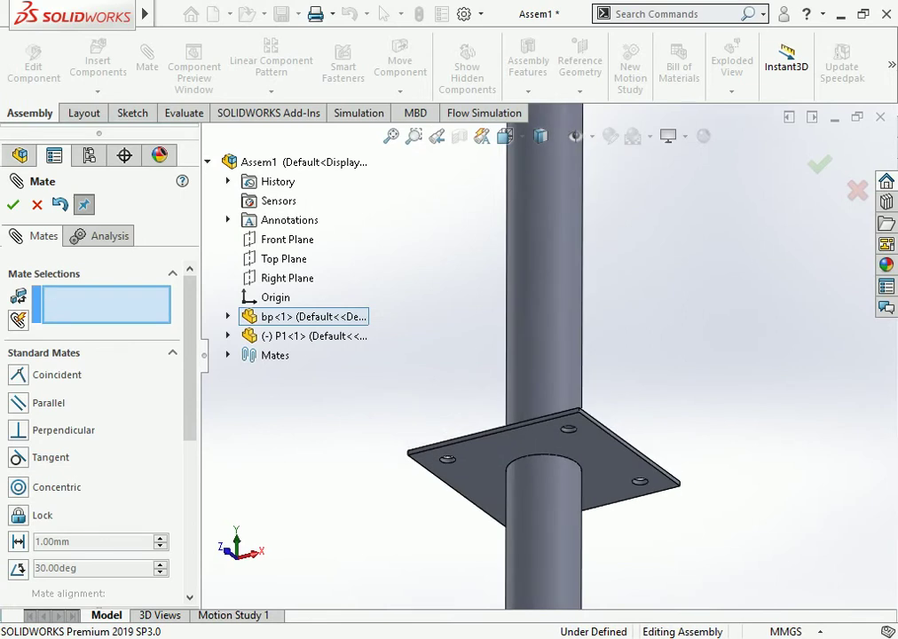
{"action": "scroll", "coordinate": [543, 399], "scroll_direction": "up", "scroll_amount": 5}
{"action": "middle_click_drag", "start_coordinate": [543, 444], "coordinate": [543, 195], "text": "ctrl"}
{"action": "scroll", "coordinate": [515, 532], "scroll_direction": "down", "scroll_amount": 5}
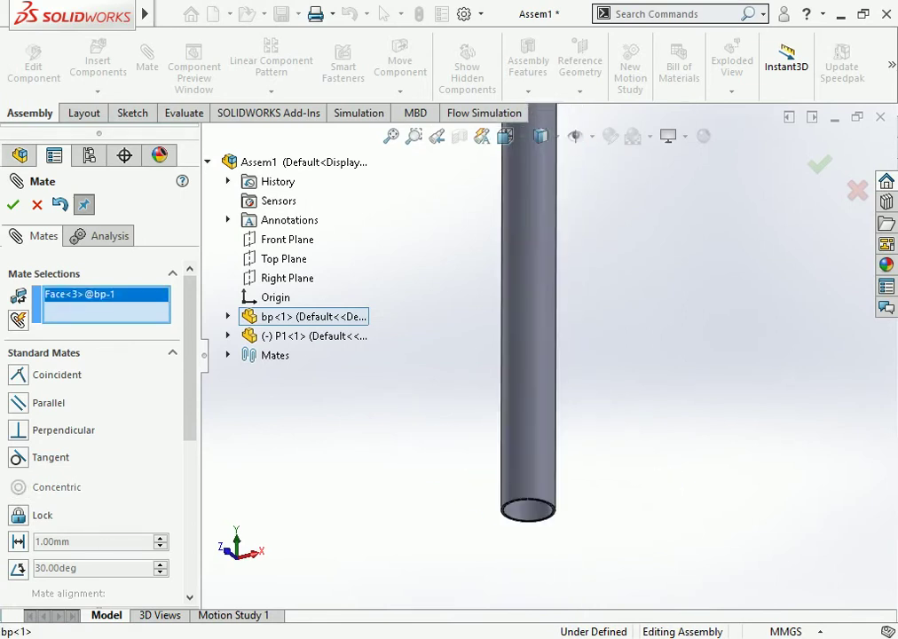
{"action": "scroll", "coordinate": [497, 462], "scroll_direction": "down", "scroll_amount": 4}
{"action": "left_click", "coordinate": [567, 393]}
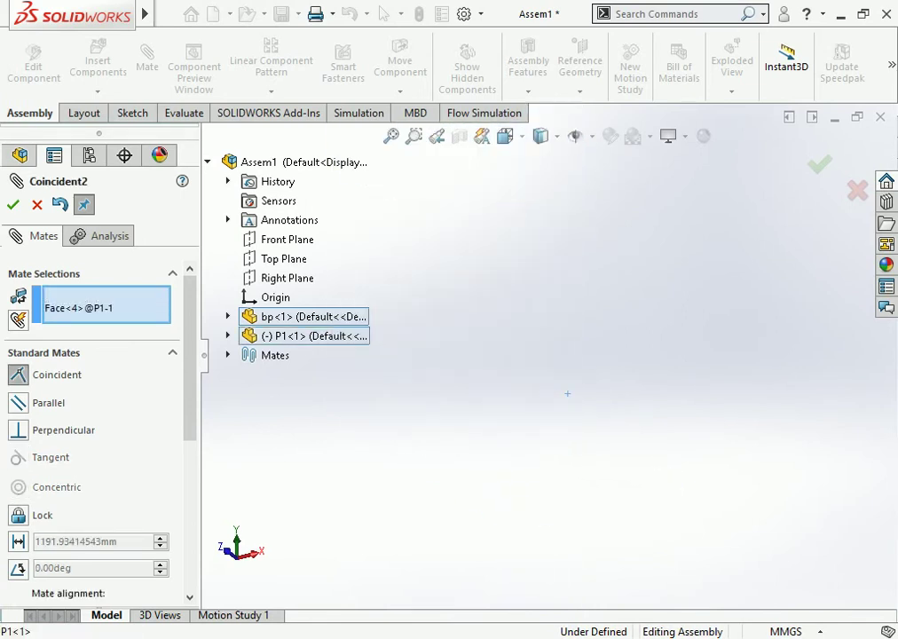
{"action": "key", "text": "Return"}
Zoom to fit and set the view to Isometric.
{"action": "key", "text": "f"}
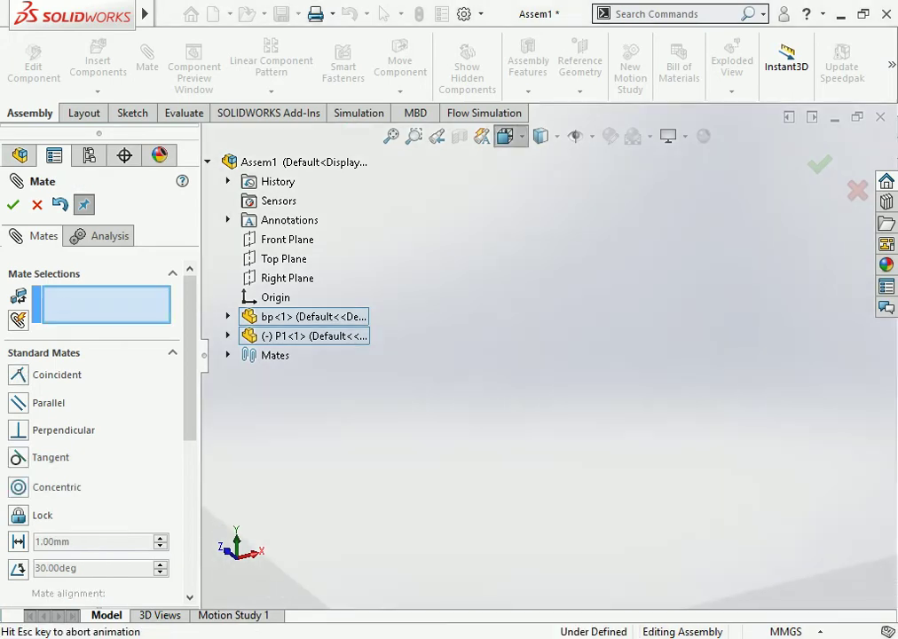
{"action": "left_click", "coordinate": [505, 136]}
{"action": "left_click", "coordinate": [605, 184]}
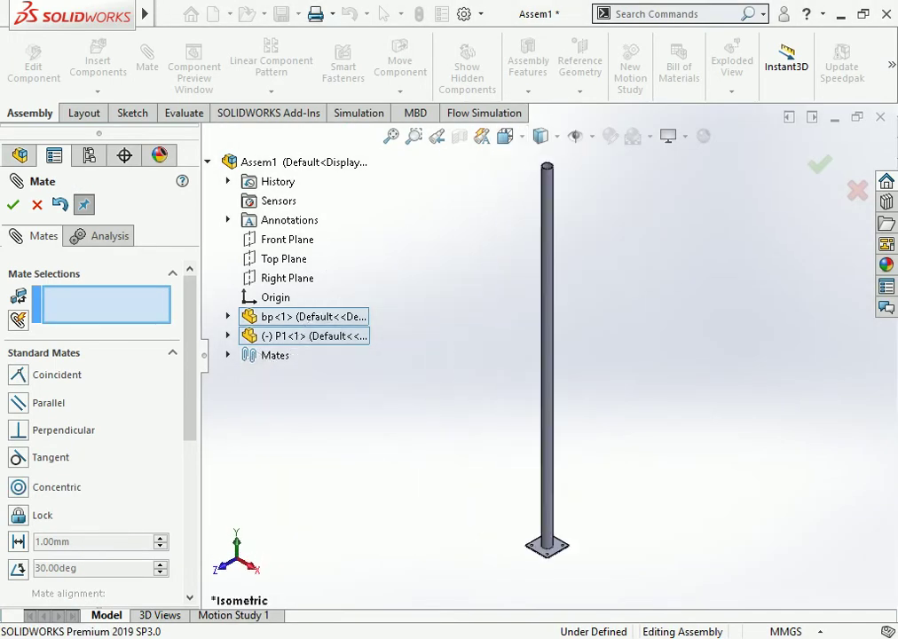
Insert the P2 tube part into the assembly.
{"action": "key", "text": "Escape"}
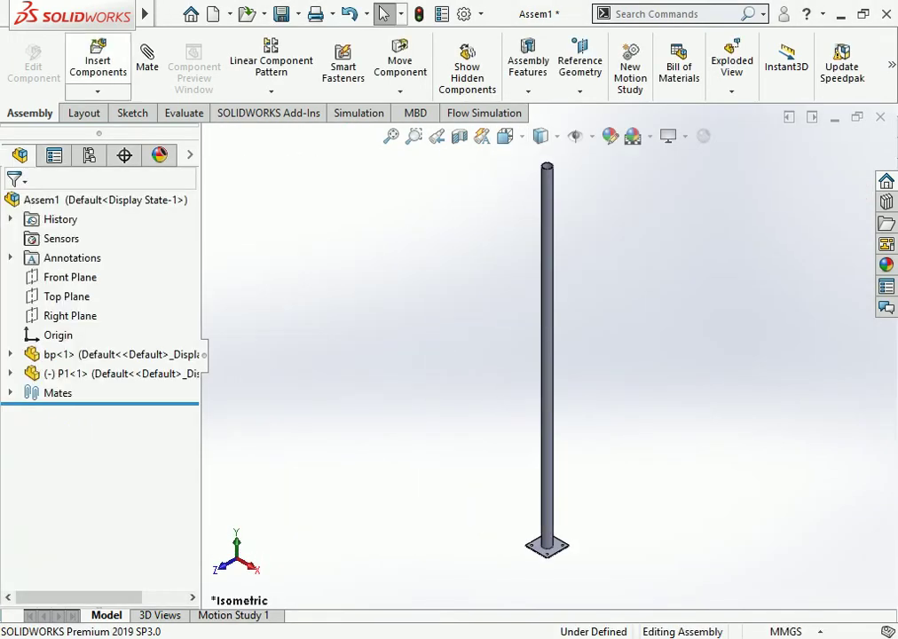
{"action": "left_click", "coordinate": [98, 62]}
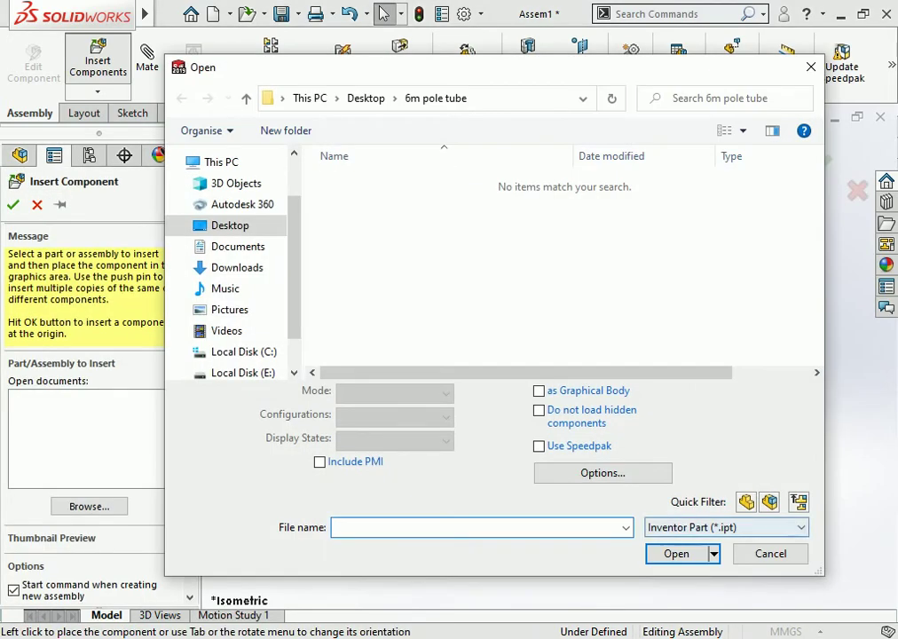
{"action": "left_click", "coordinate": [726, 527]}
{"action": "left_click", "coordinate": [710, 507]}
{"action": "double_click", "coordinate": [355, 199]}
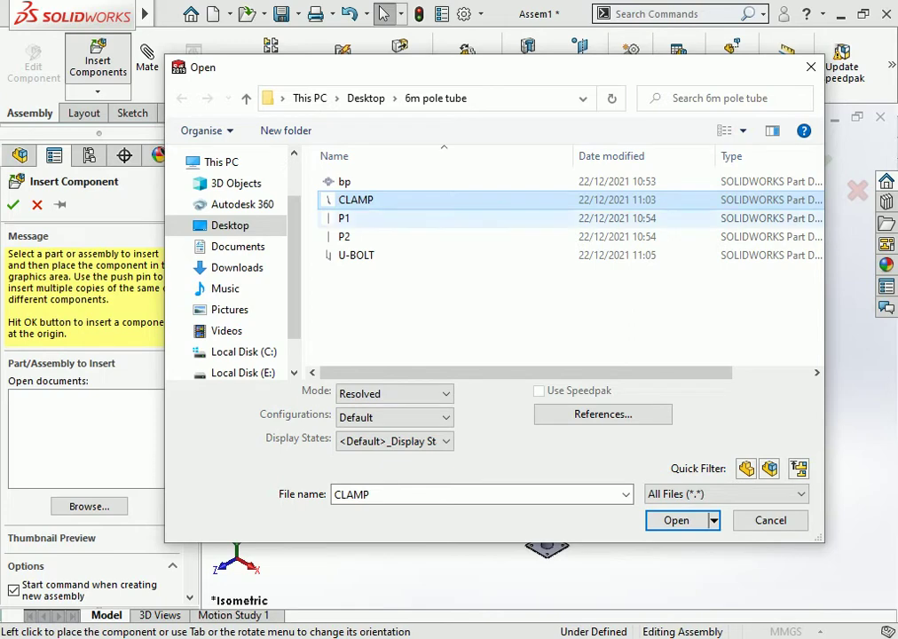
{"action": "left_click", "coordinate": [344, 236]}
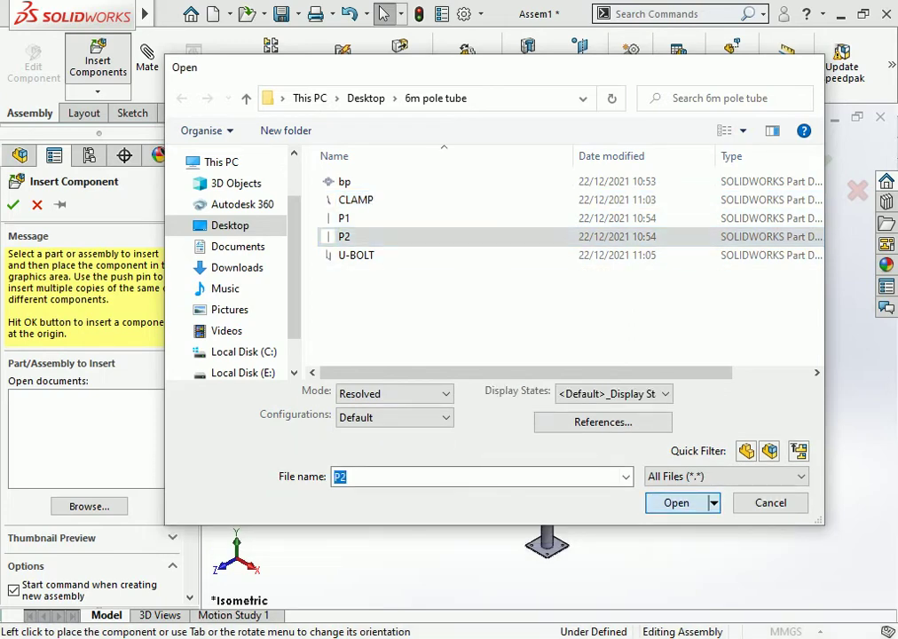
{"action": "left_click", "coordinate": [677, 502]}
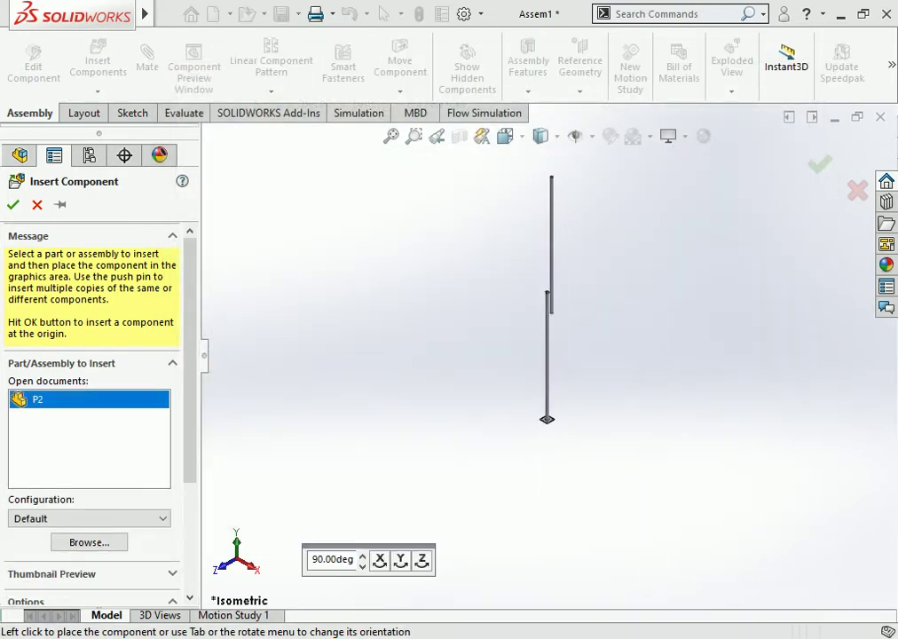
{"action": "left_click", "coordinate": [547, 419]}
Try a coincident mate between the P1 and P2 tube end faces, then undo it.
{"action": "scroll", "coordinate": [547, 293], "scroll_direction": "down", "scroll_amount": 5}
{"action": "scroll", "coordinate": [594, 381], "scroll_direction": "down", "scroll_amount": 3}
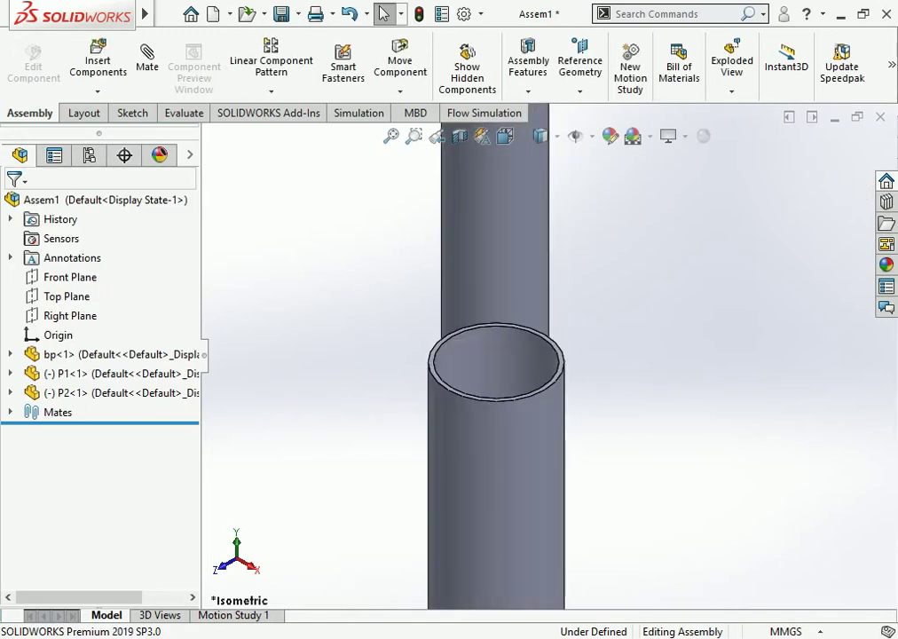
{"action": "scroll", "coordinate": [577, 378], "scroll_direction": "down", "scroll_amount": 3}
{"action": "scroll", "coordinate": [542, 349], "scroll_direction": "up", "scroll_amount": 3}
{"action": "left_click", "coordinate": [545, 347]}
{"action": "scroll", "coordinate": [545, 355], "scroll_direction": "up", "scroll_amount": 3}
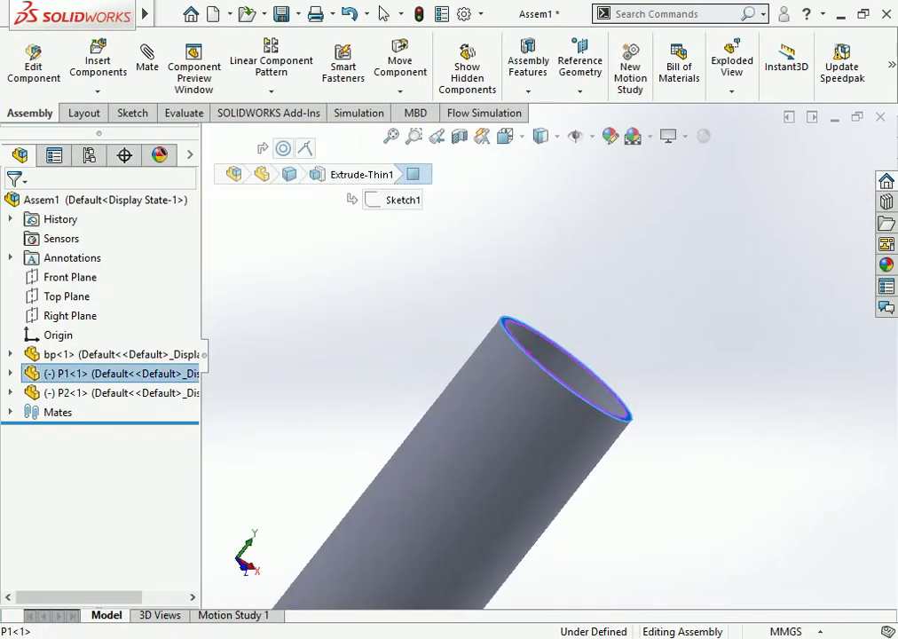
{"action": "scroll", "coordinate": [544, 356], "scroll_direction": "up", "scroll_amount": 2}
{"action": "scroll", "coordinate": [545, 355], "scroll_direction": "up", "scroll_amount": 2}
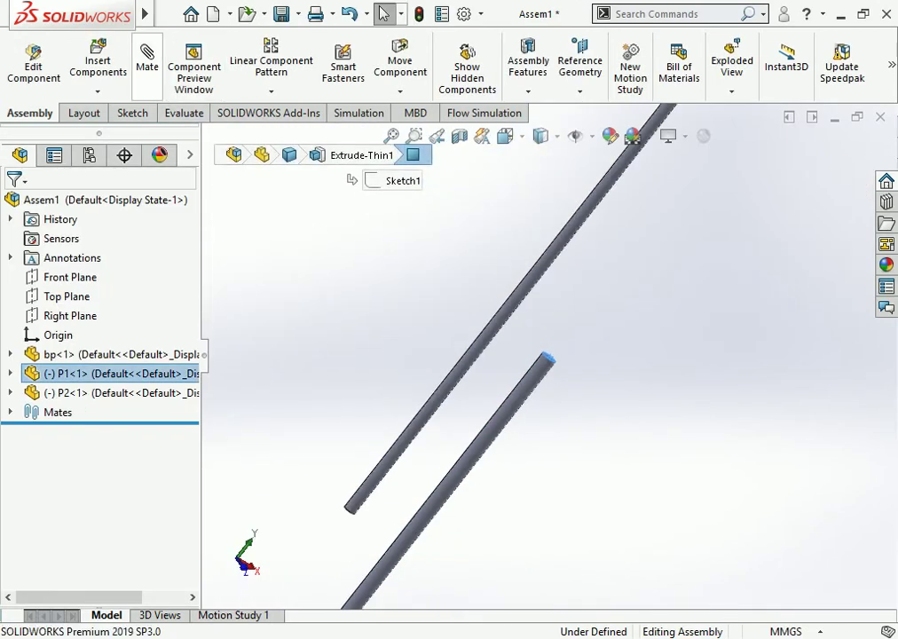
{"action": "left_click", "coordinate": [147, 55]}
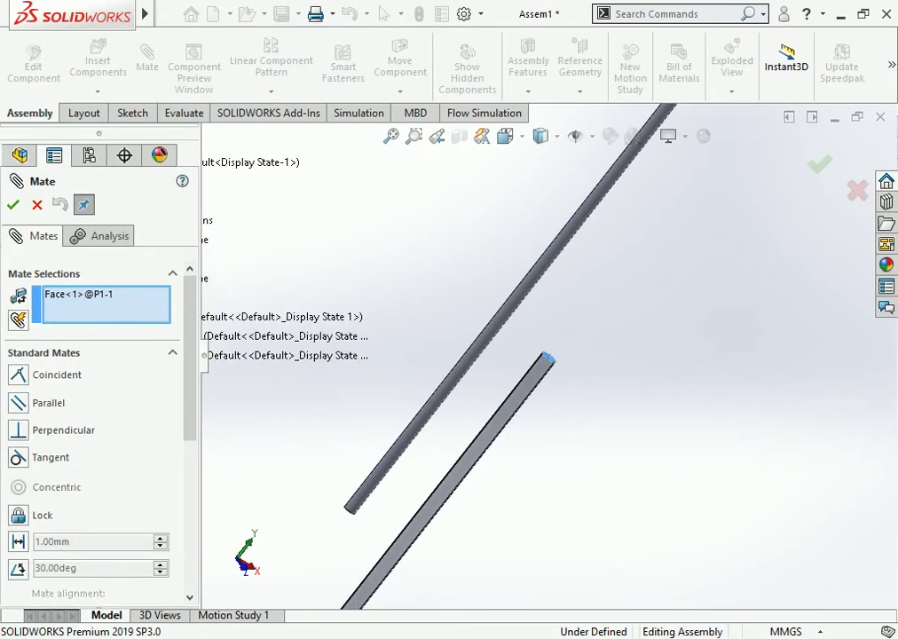
{"action": "scroll", "coordinate": [546, 360], "scroll_direction": "up", "scroll_amount": 3}
{"action": "scroll", "coordinate": [427, 433], "scroll_direction": "down", "scroll_amount": 3}
{"action": "scroll", "coordinate": [532, 390], "scroll_direction": "down", "scroll_amount": 2}
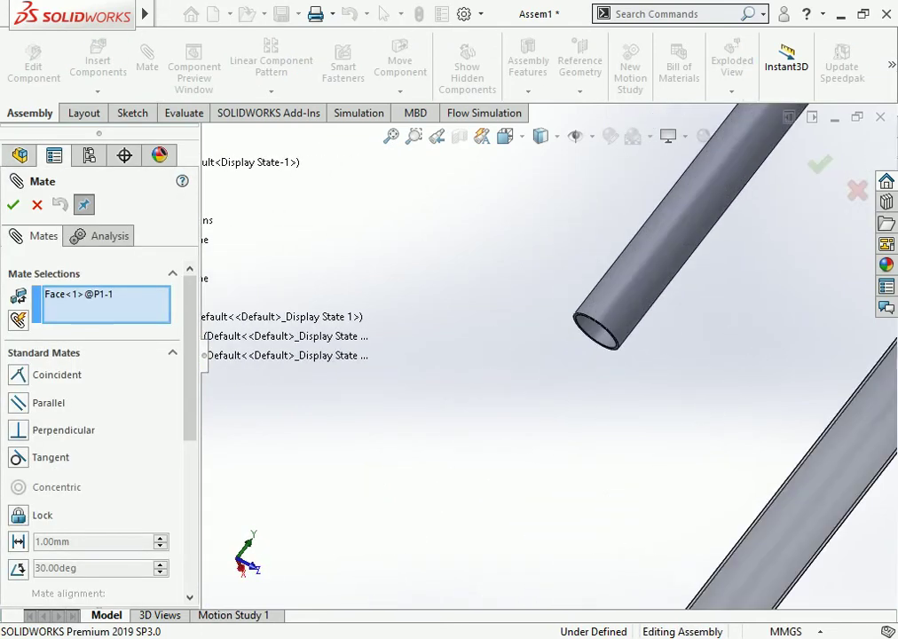
{"action": "scroll", "coordinate": [532, 391], "scroll_direction": "down", "scroll_amount": 2}
{"action": "scroll", "coordinate": [533, 391], "scroll_direction": "down", "scroll_amount": 2}
{"action": "left_click", "coordinate": [498, 368]}
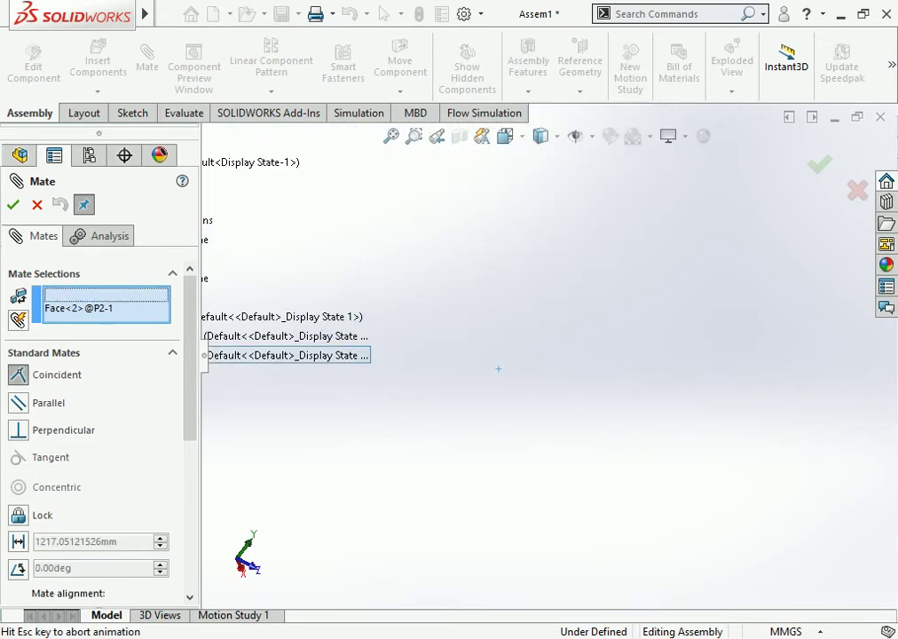
{"action": "key", "text": "Return"}
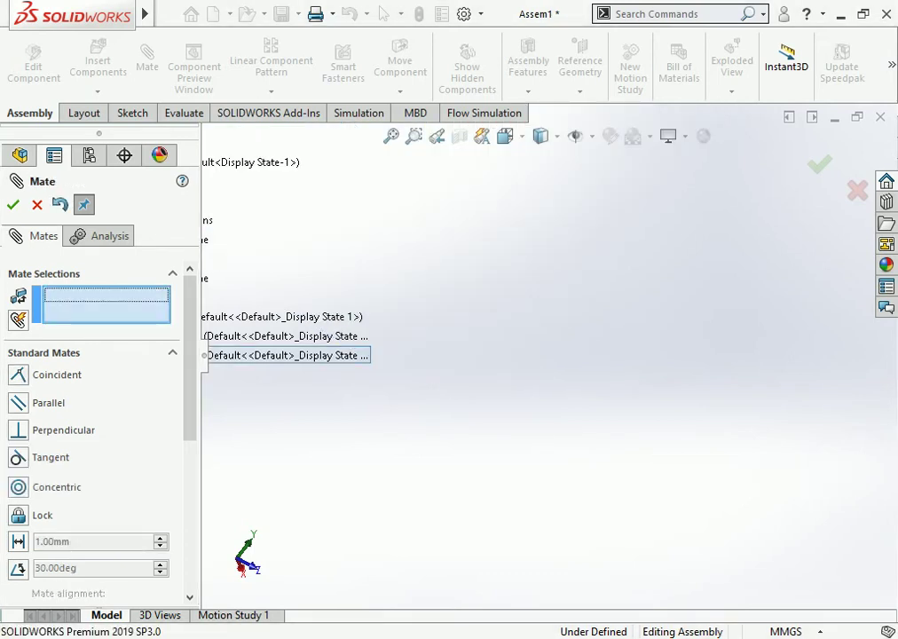
{"action": "scroll", "coordinate": [498, 368], "scroll_direction": "up", "scroll_amount": 3}
{"action": "middle_click_drag", "start_coordinate": [197, 448], "coordinate": [199, 426]}
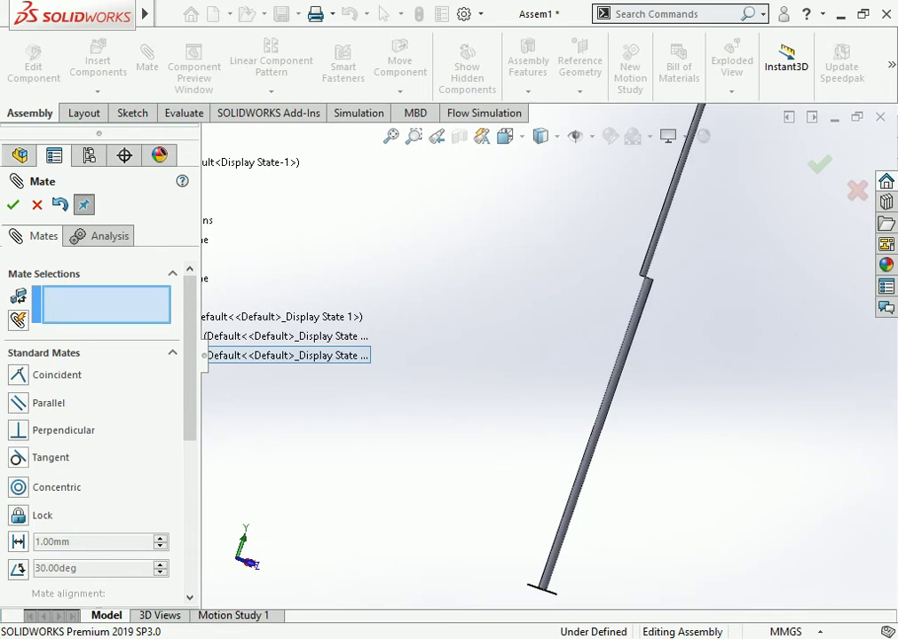
{"action": "key", "text": "ctrl+7"}
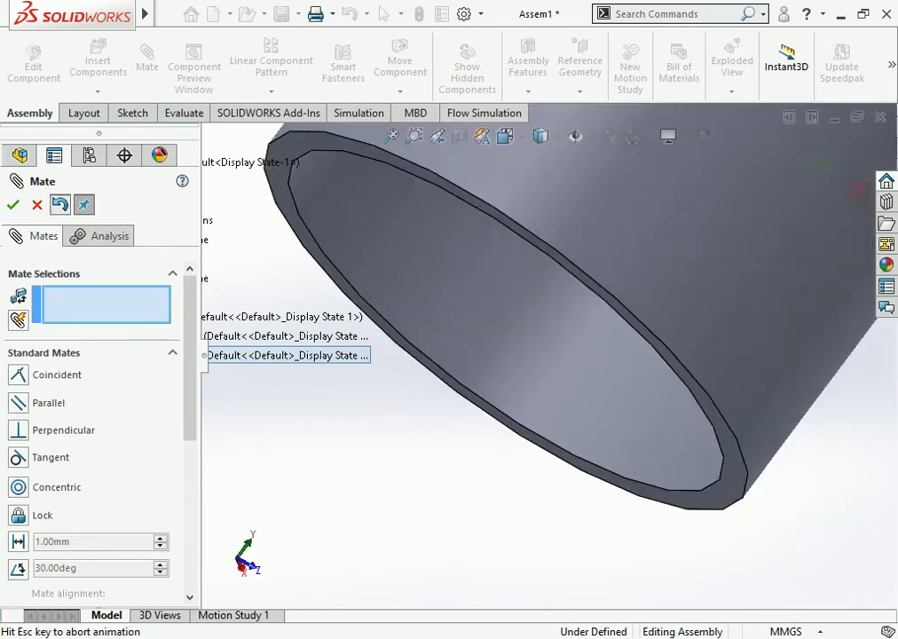
Mate P2's end face to P1's end face at a 200 mm distance.
{"action": "scroll", "coordinate": [532, 266], "scroll_direction": "up", "scroll_amount": 4}
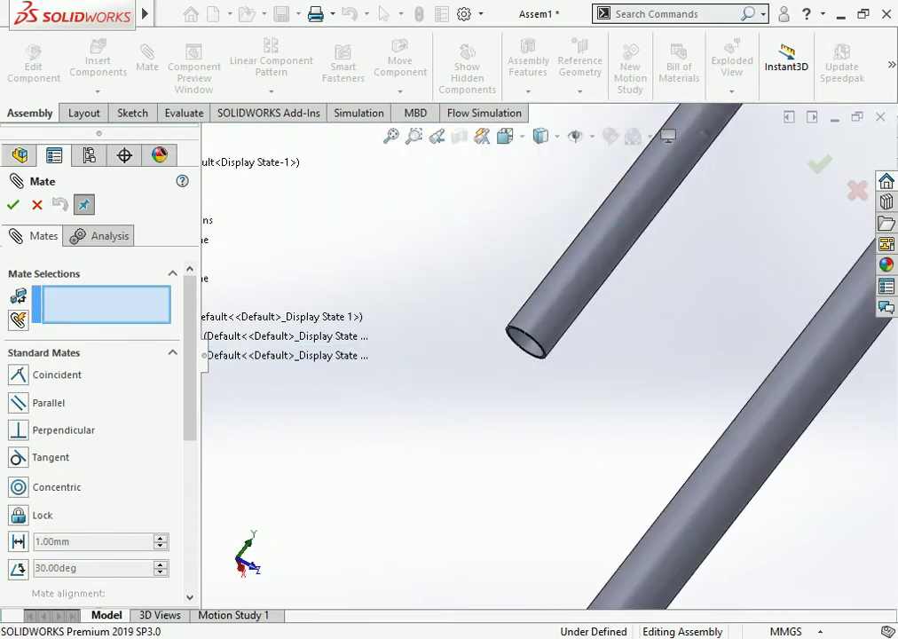
{"action": "scroll", "coordinate": [532, 266], "scroll_direction": "down", "scroll_amount": 4}
{"action": "left_click", "coordinate": [522, 377]}
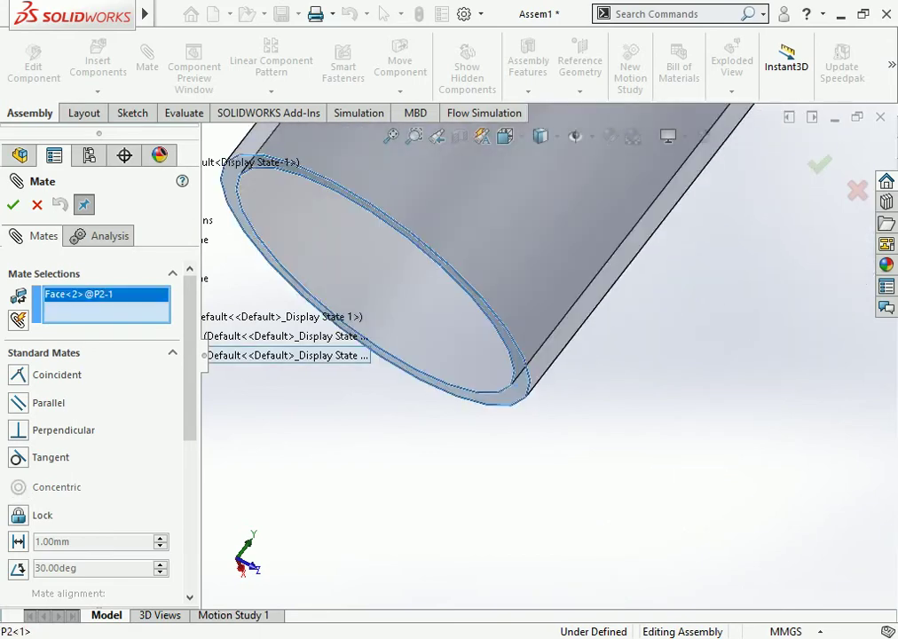
{"action": "scroll", "coordinate": [544, 353], "scroll_direction": "up", "scroll_amount": 10}
{"action": "key", "text": "ctrl+shift+z"}
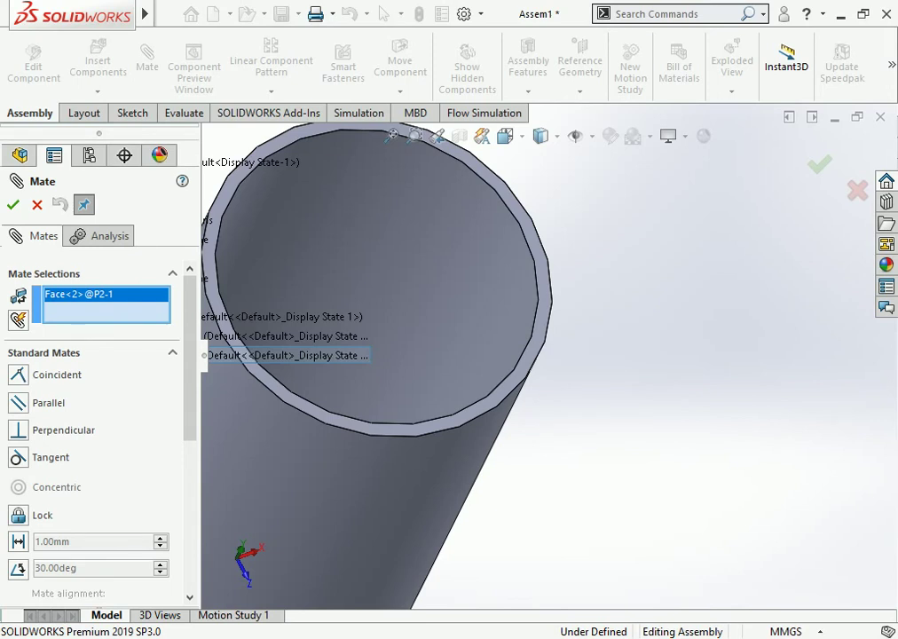
{"action": "left_click", "coordinate": [544, 306]}
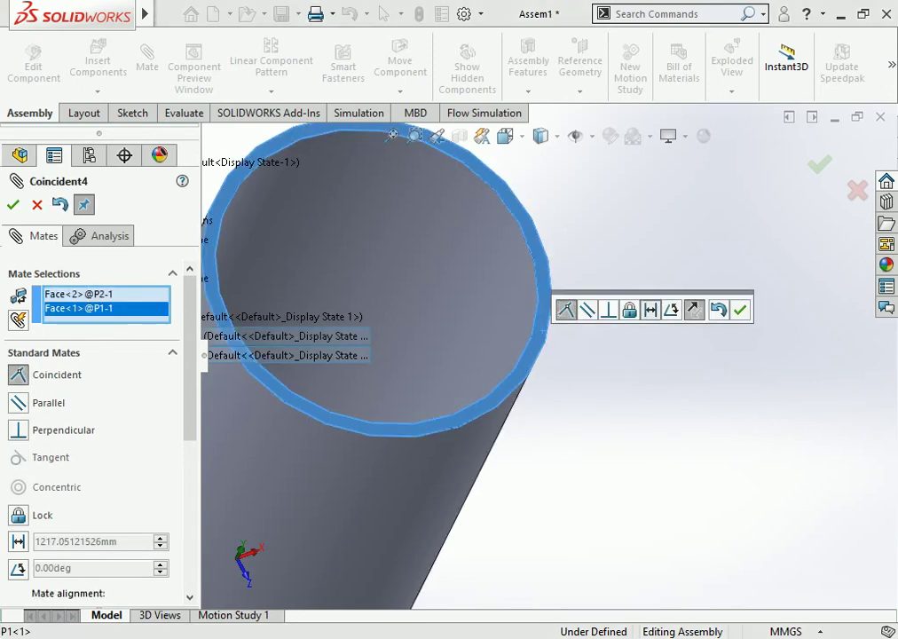
{"action": "left_click", "coordinate": [650, 309]}
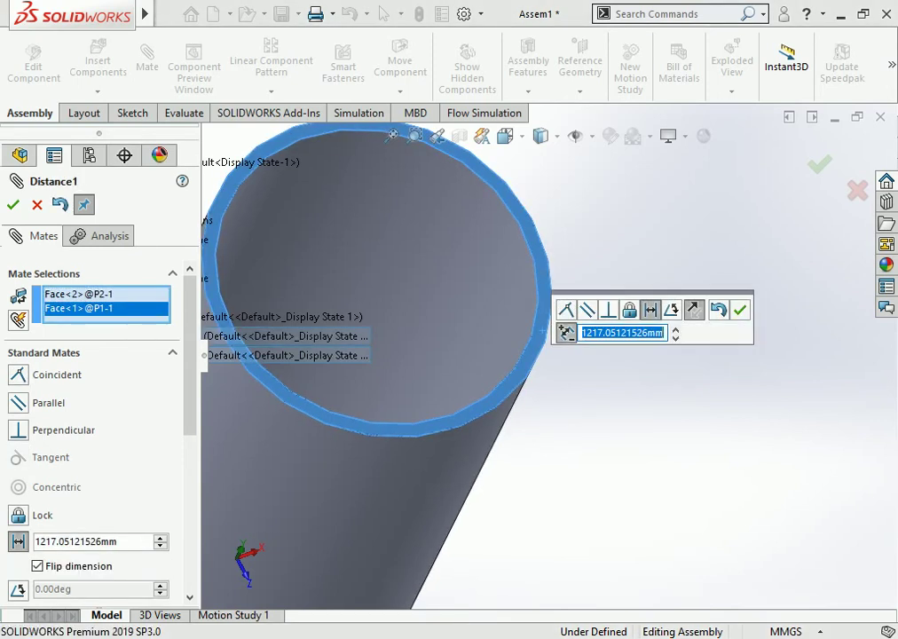
{"action": "type", "text": "200"}
{"action": "key", "text": "Return"}
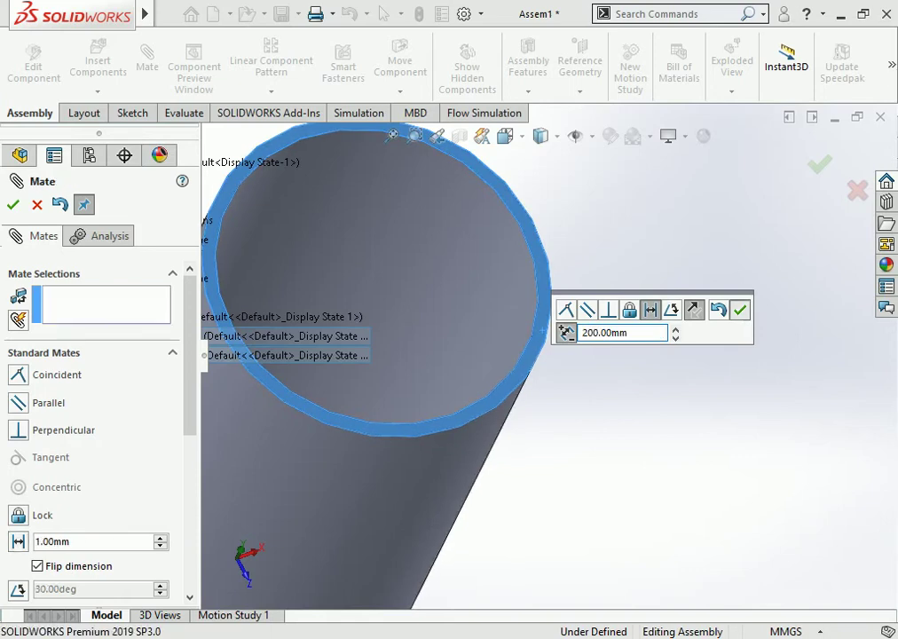
Make P2 concentric with P1 and check the result in a side view.
{"action": "scroll", "coordinate": [546, 355], "scroll_direction": "up", "scroll_amount": 10}
{"action": "left_click", "coordinate": [495, 227]}
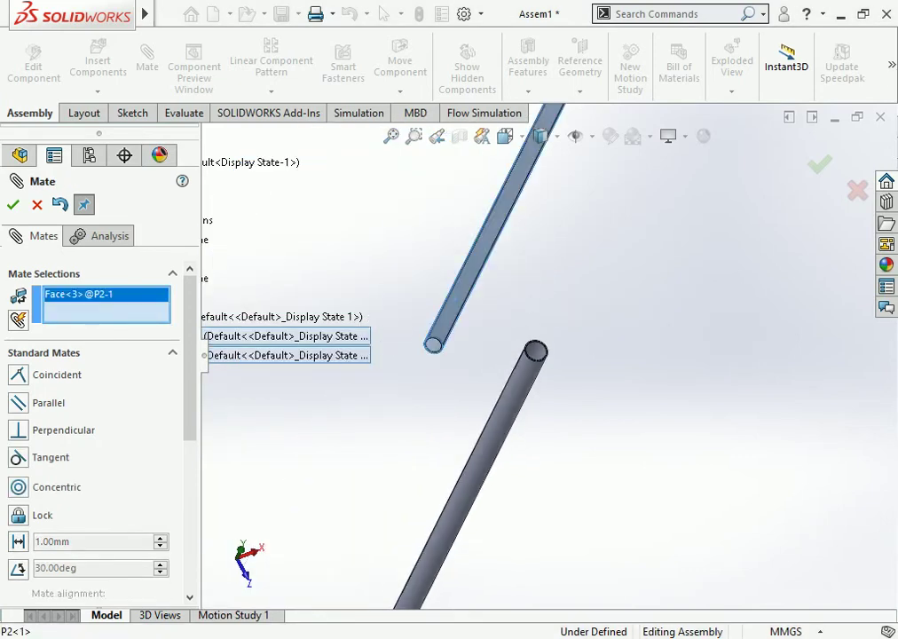
{"action": "left_click", "coordinate": [535, 351]}
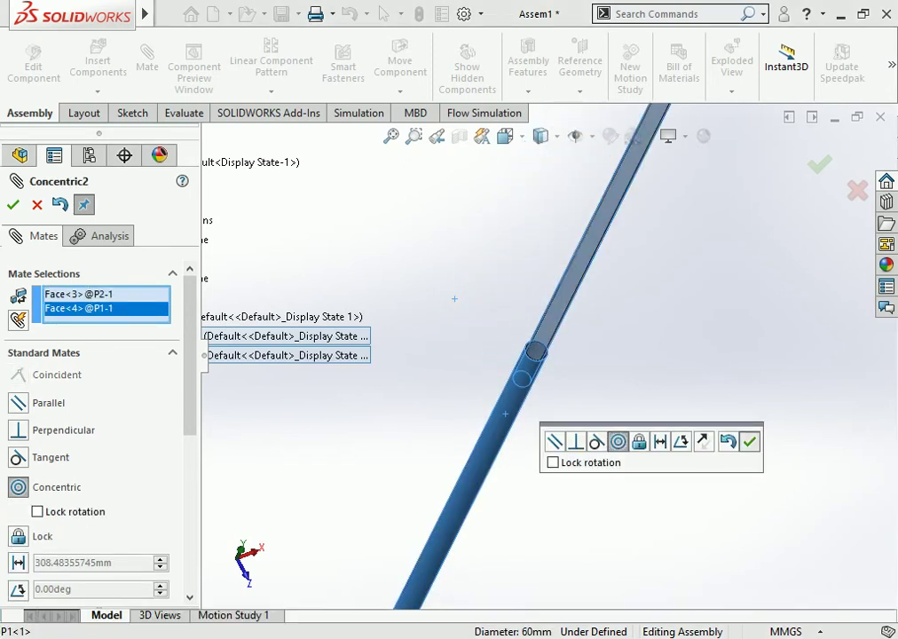
{"action": "left_click", "coordinate": [745, 441]}
{"action": "scroll", "coordinate": [535, 355], "scroll_direction": "down", "scroll_amount": 2}
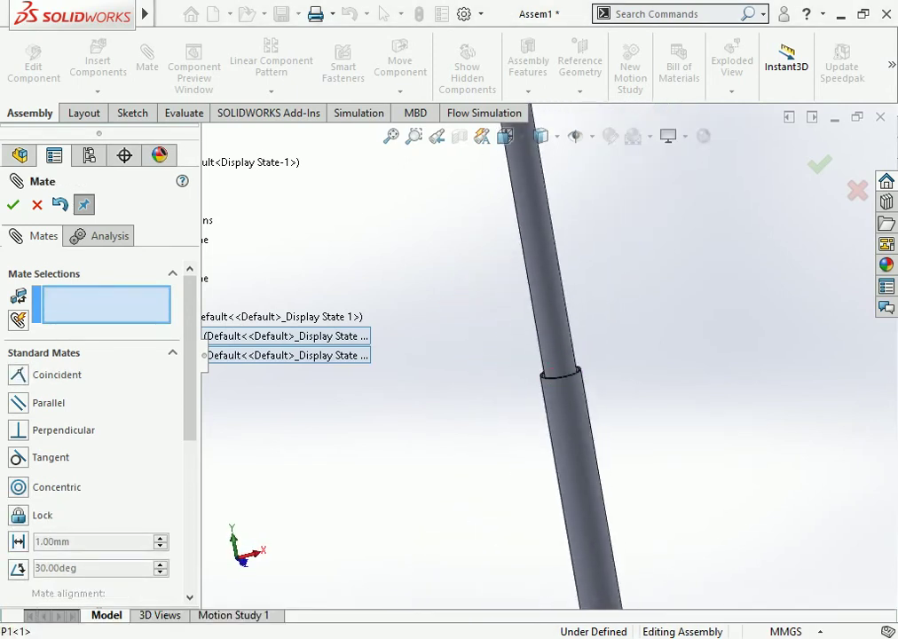
{"action": "scroll", "coordinate": [535, 355], "scroll_direction": "down", "scroll_amount": 5}
{"action": "key", "text": "ctrl+4"}
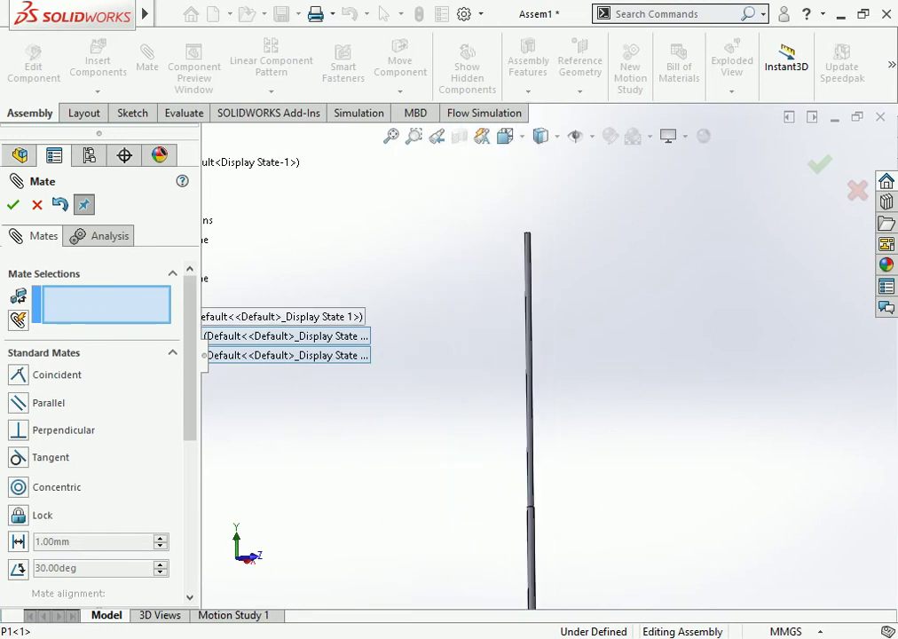
{"action": "key", "text": "Escape"}
Insert the CLAMP part into the assembly, showing All Files types to find it.
{"action": "scroll", "coordinate": [479, 383], "scroll_direction": "up", "scroll_amount": 2}
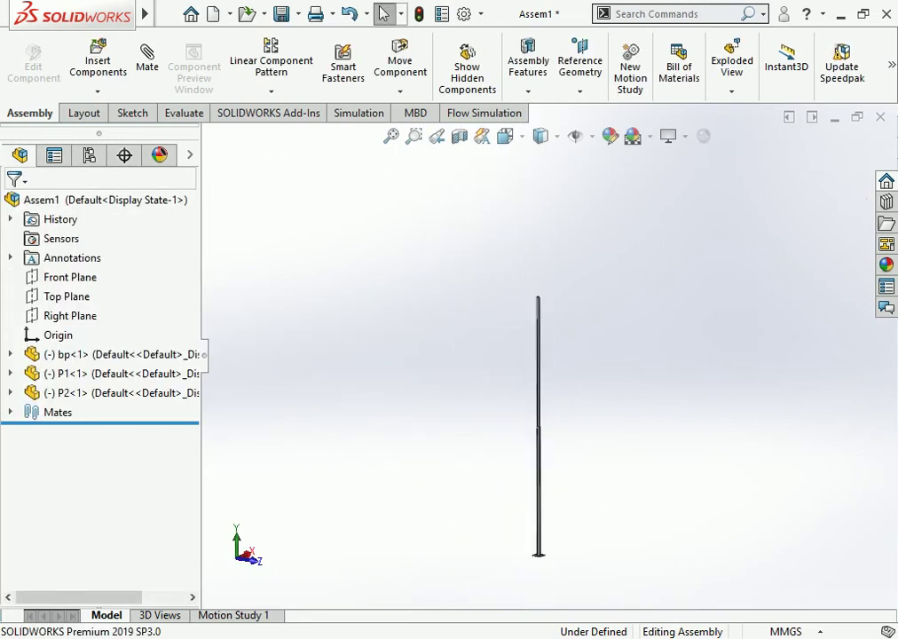
{"action": "left_click", "coordinate": [98, 58]}
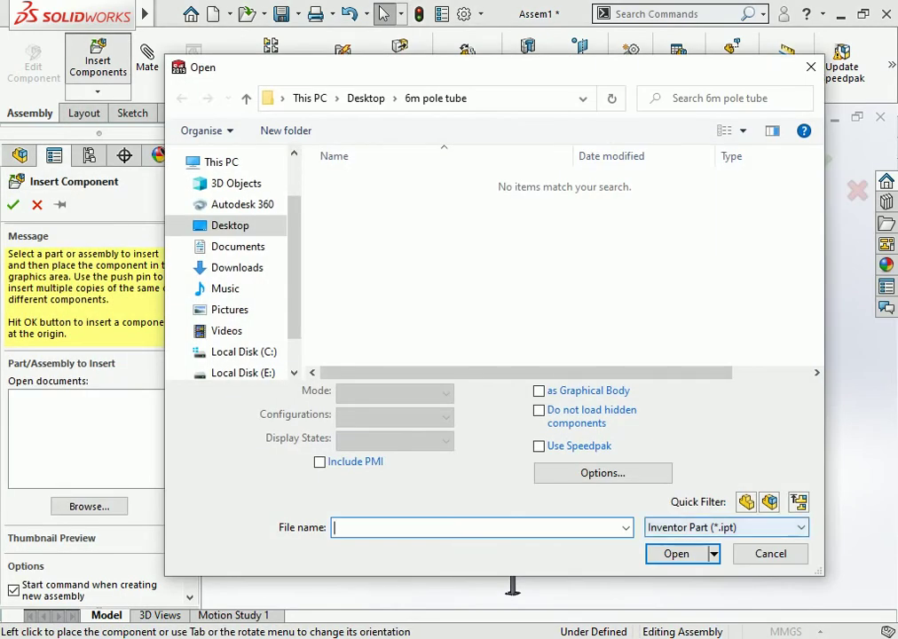
{"action": "left_click", "coordinate": [726, 527]}
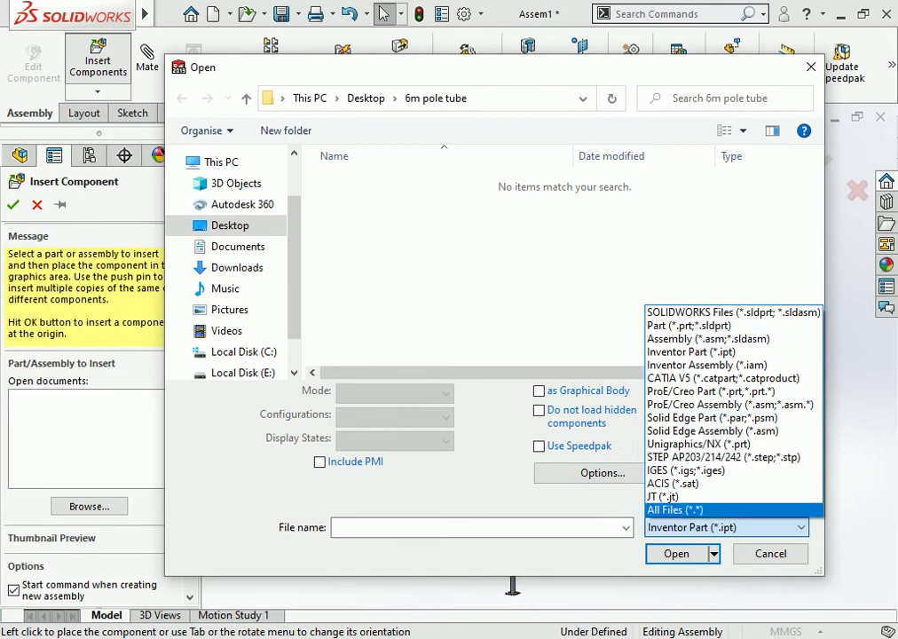
{"action": "key", "text": "Escape"}
{"action": "left_click", "coordinate": [726, 527]}
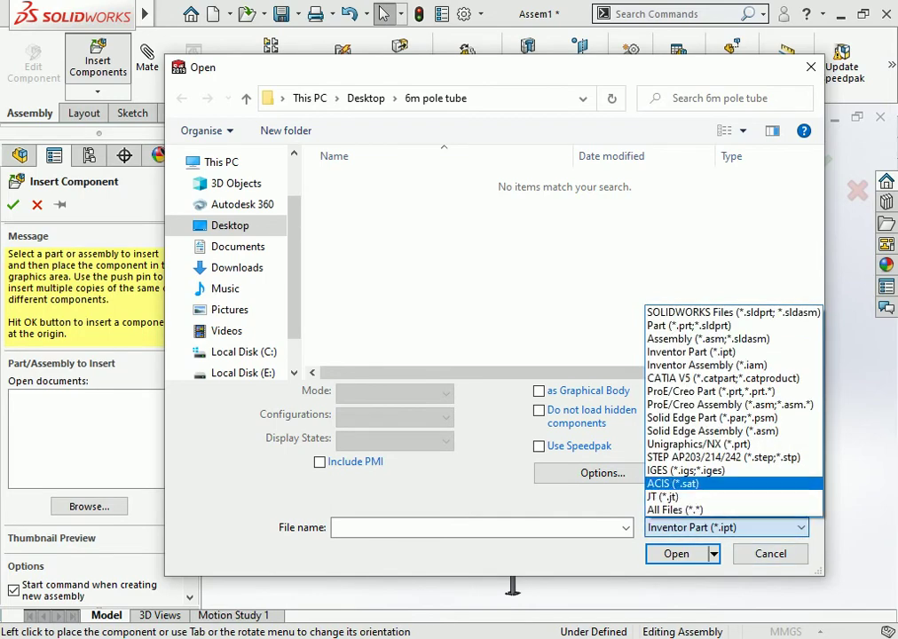
{"action": "left_click", "coordinate": [710, 525]}
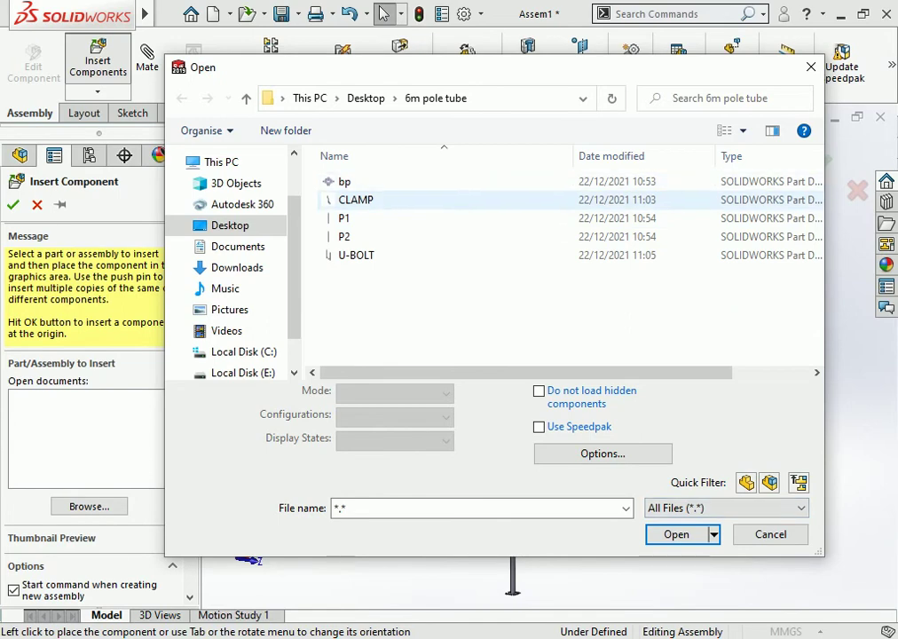
{"action": "left_click", "coordinate": [356, 199]}
{"action": "key", "text": "Return"}
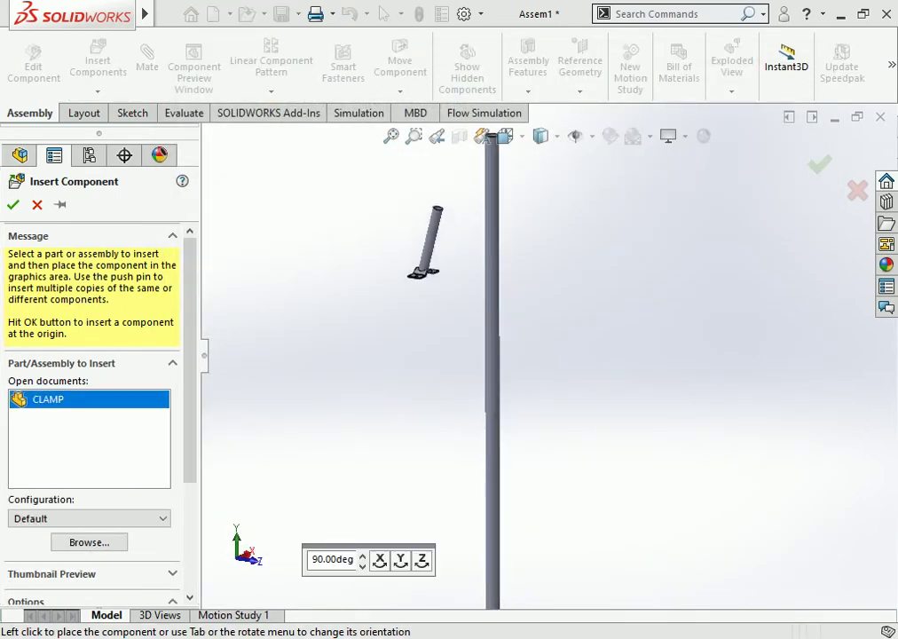
{"action": "left_click", "coordinate": [424, 262]}
Rotate the placed clamp so it lies nearly horizontal beside the pole.
{"action": "right_click_drag", "start_coordinate": [425, 244], "coordinate": [430, 246]}
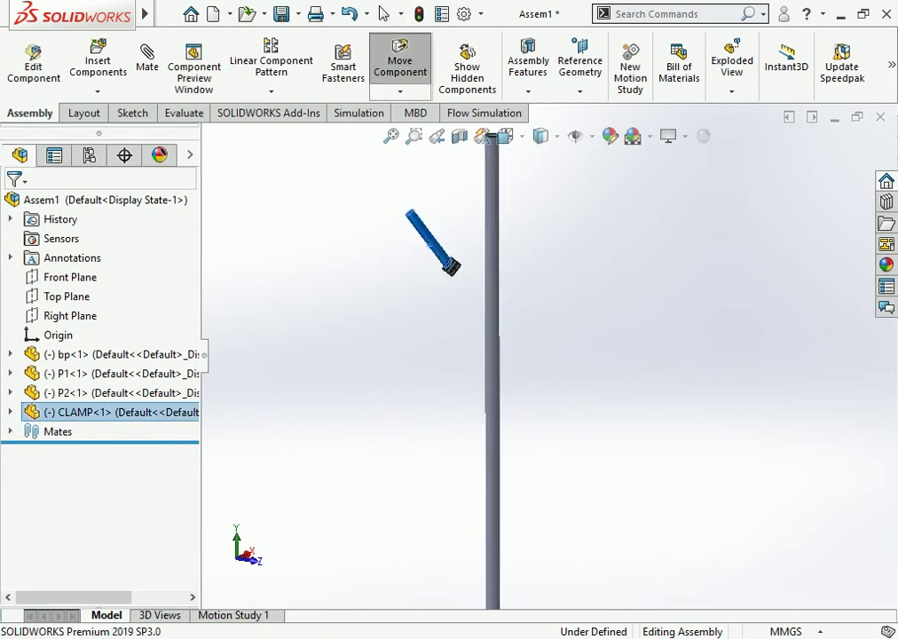
{"action": "right_click_drag", "start_coordinate": [429, 244], "coordinate": [429, 247]}
{"action": "key", "text": "Escape"}
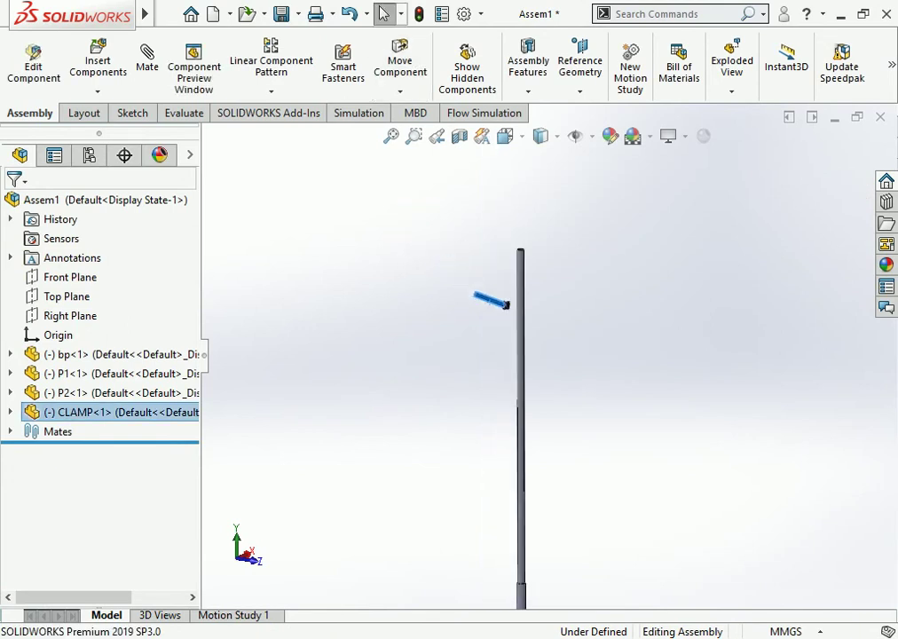
{"action": "key", "text": "Escape"}
{"action": "scroll", "coordinate": [453, 222], "scroll_direction": "down", "scroll_amount": 5}
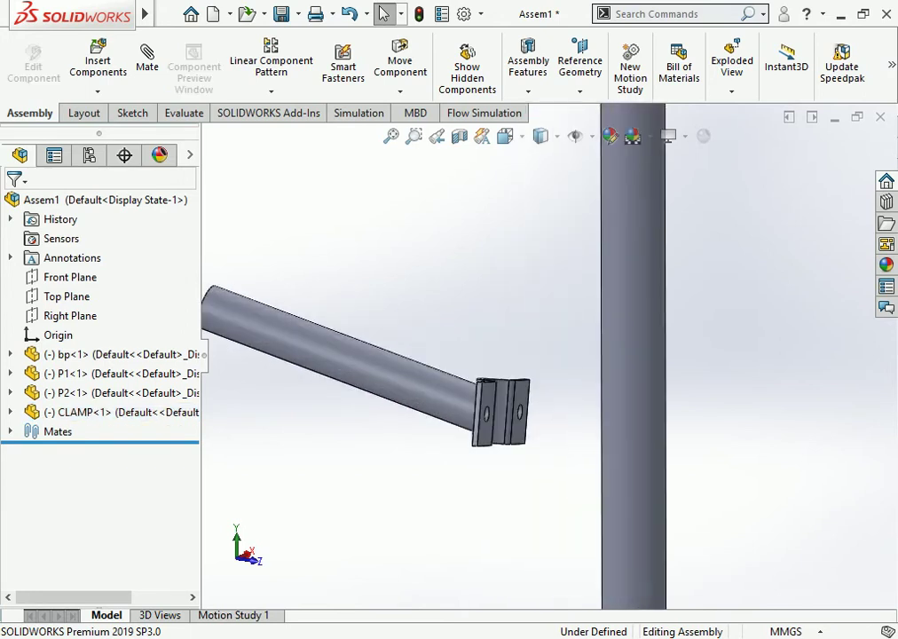
Add a Concentric mate between the clamp's curved saddle and the pole tube.
{"action": "left_click_drag", "start_coordinate": [498, 401], "coordinate": [551, 199]}
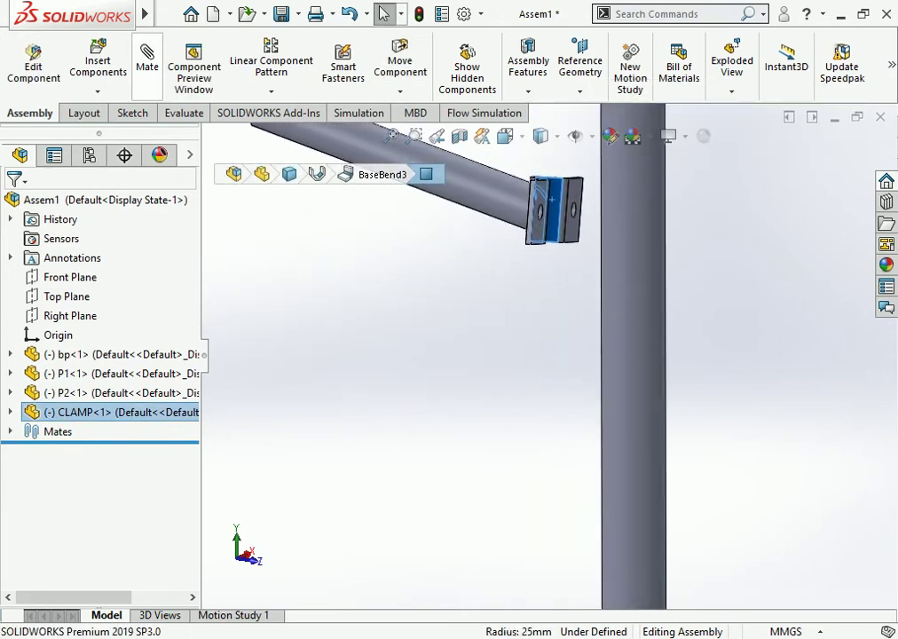
{"action": "left_click", "coordinate": [147, 62]}
{"action": "left_click", "coordinate": [621, 213]}
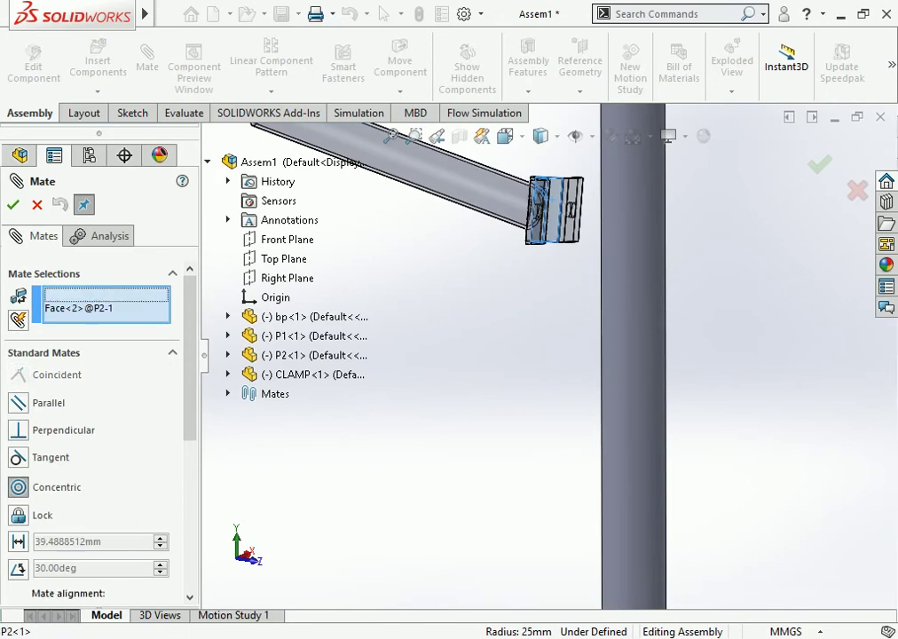
{"action": "key", "text": "Return"}
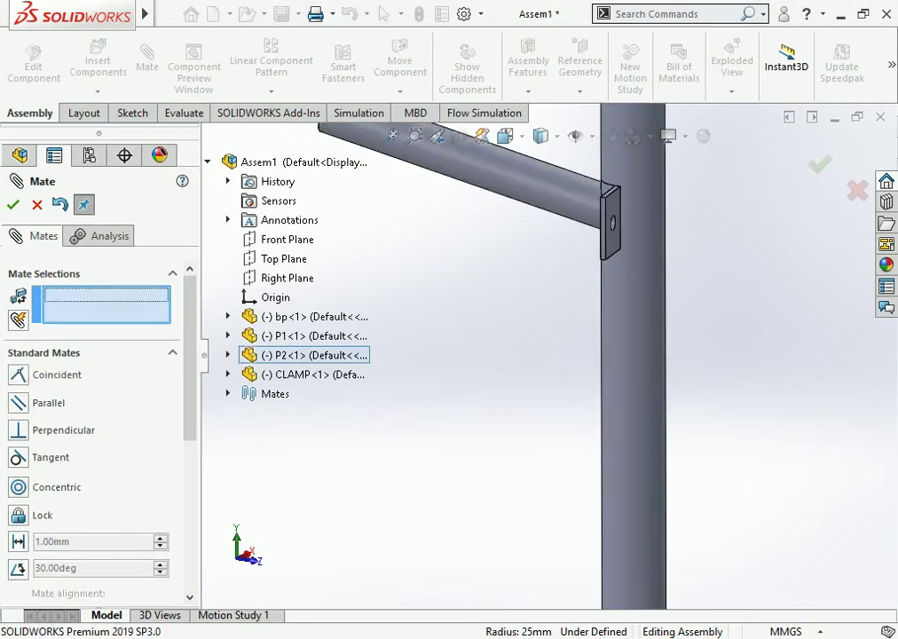
Select the clamp's flat face against the tube and close the Mate settings.
{"action": "middle_click_drag", "start_coordinate": [532, 355], "coordinate": [497, 373]}
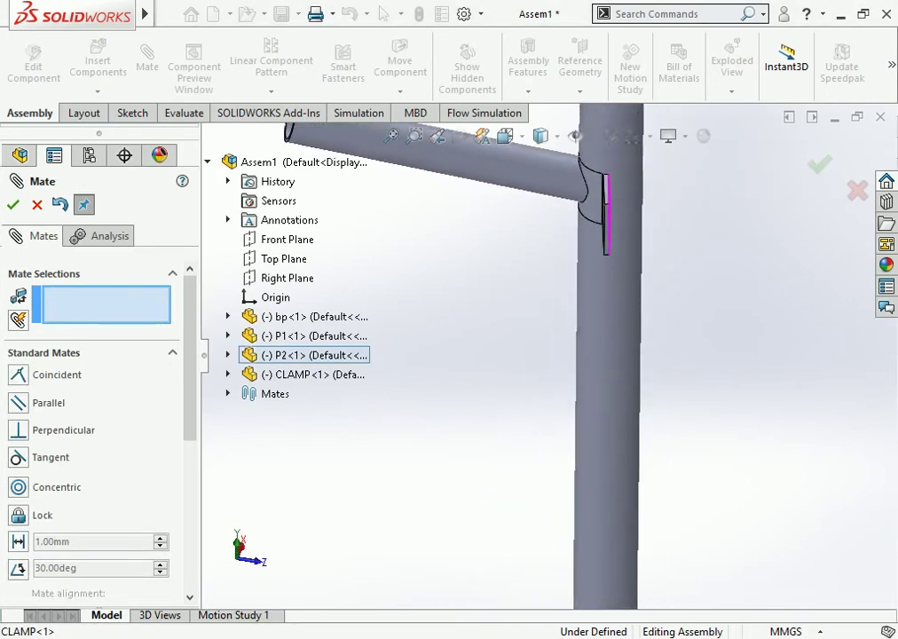
{"action": "scroll", "coordinate": [586, 248], "scroll_direction": "down", "scroll_amount": 4}
{"action": "scroll", "coordinate": [586, 248], "scroll_direction": "down", "scroll_amount": 4}
{"action": "left_click", "coordinate": [533, 417]}
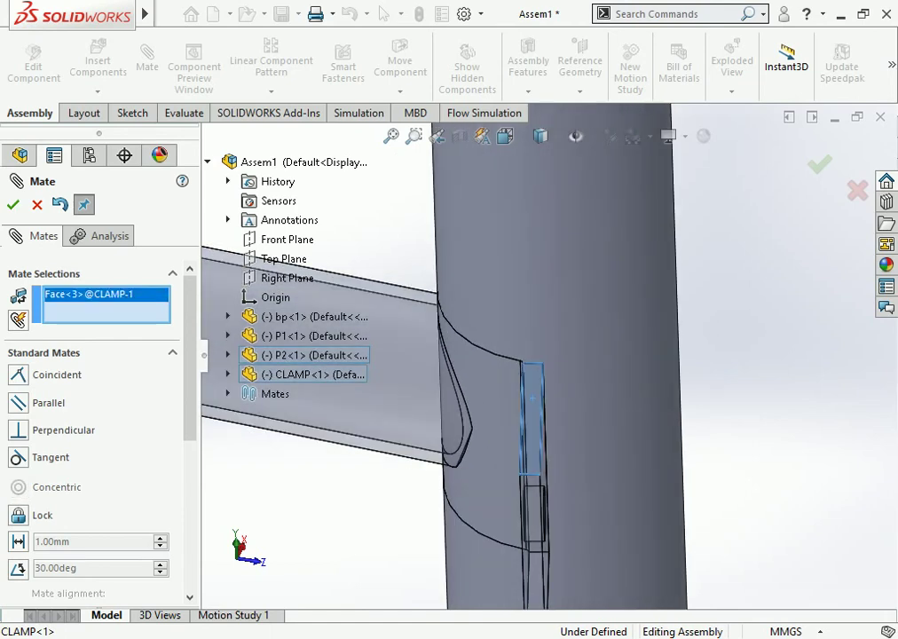
{"action": "key", "text": "Escape"}
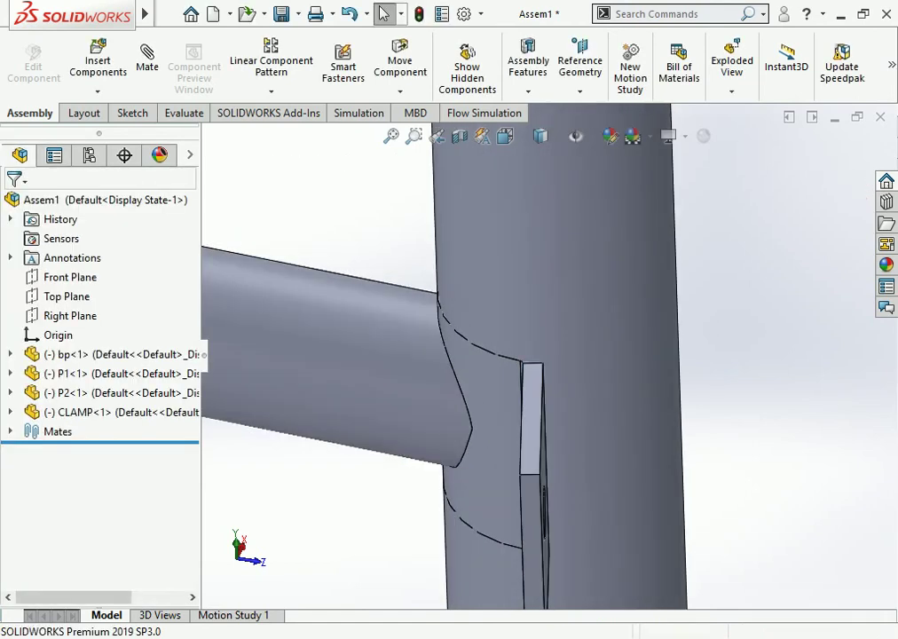
{"action": "left_click", "coordinate": [533, 412]}
Open the CLAMP part on its own and edit and rebuild its BaseBend3 feature.
{"action": "left_click", "coordinate": [585, 343]}
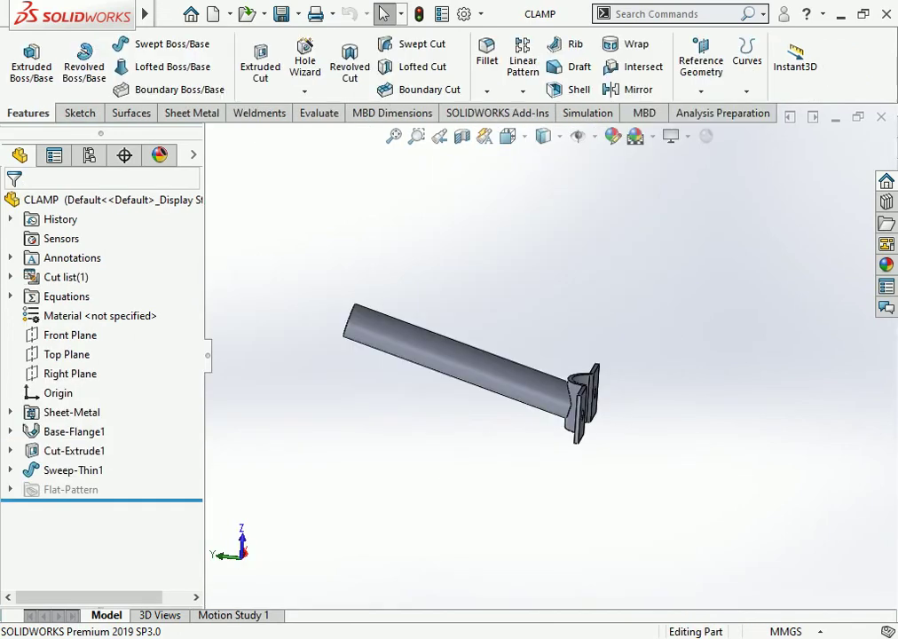
{"action": "scroll", "coordinate": [600, 421], "scroll_direction": "down", "scroll_amount": 3}
{"action": "left_click", "coordinate": [559, 390]}
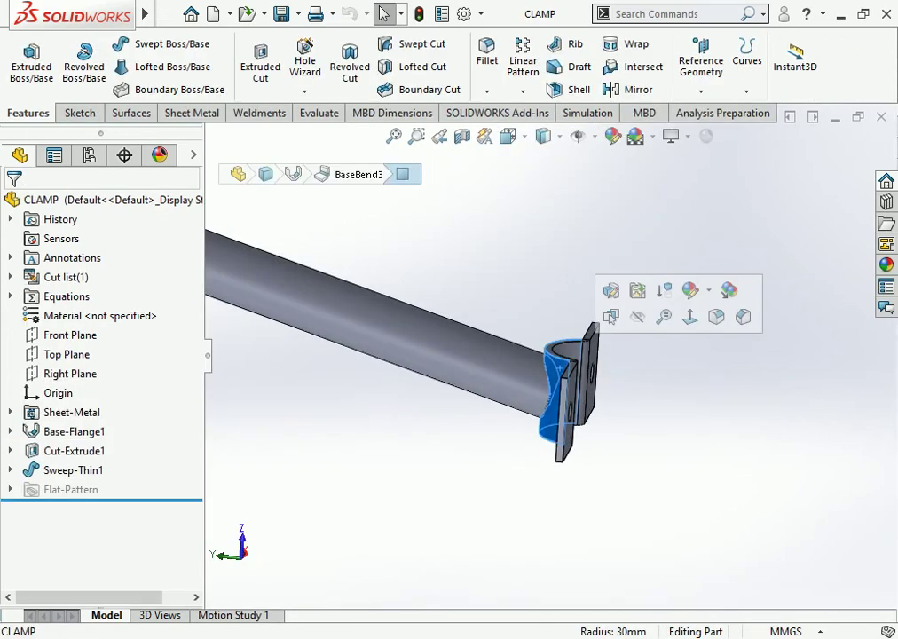
{"action": "left_click", "coordinate": [611, 317]}
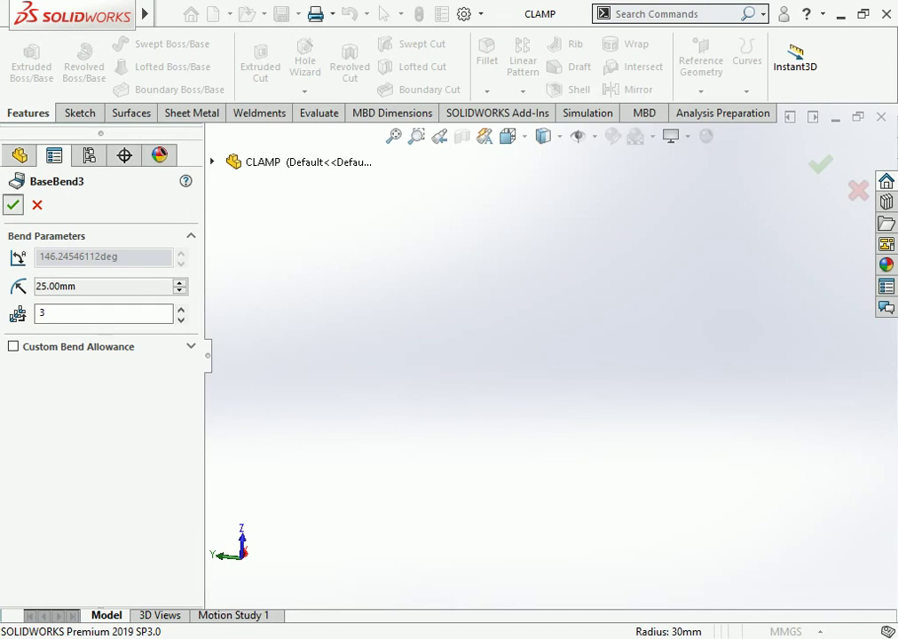
{"action": "key", "text": "Return"}
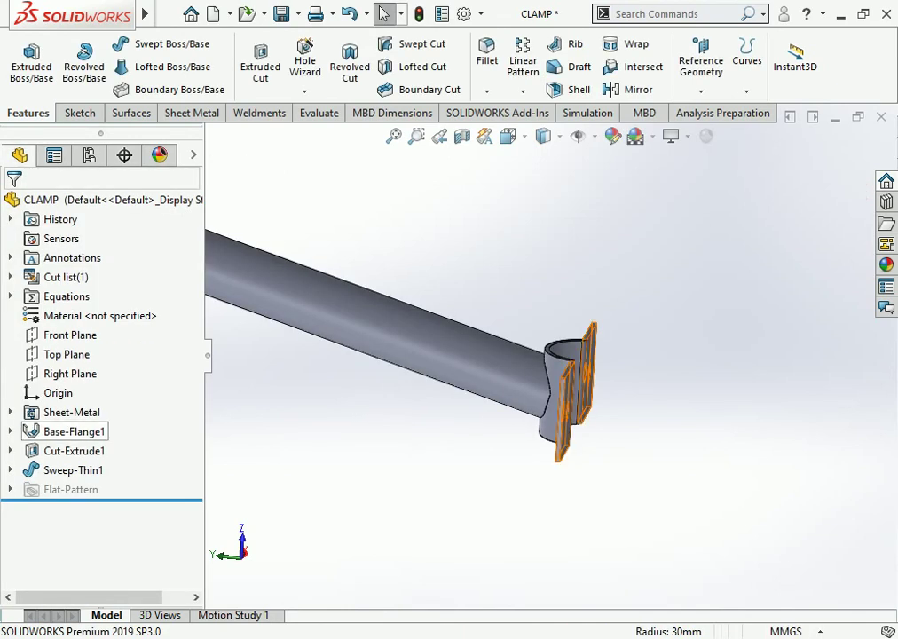
Flip the Base-Flange1 sheet thickness to the other side and switch back to Assem1.
{"action": "left_click", "coordinate": [74, 431]}
{"action": "left_click", "coordinate": [58, 451]}
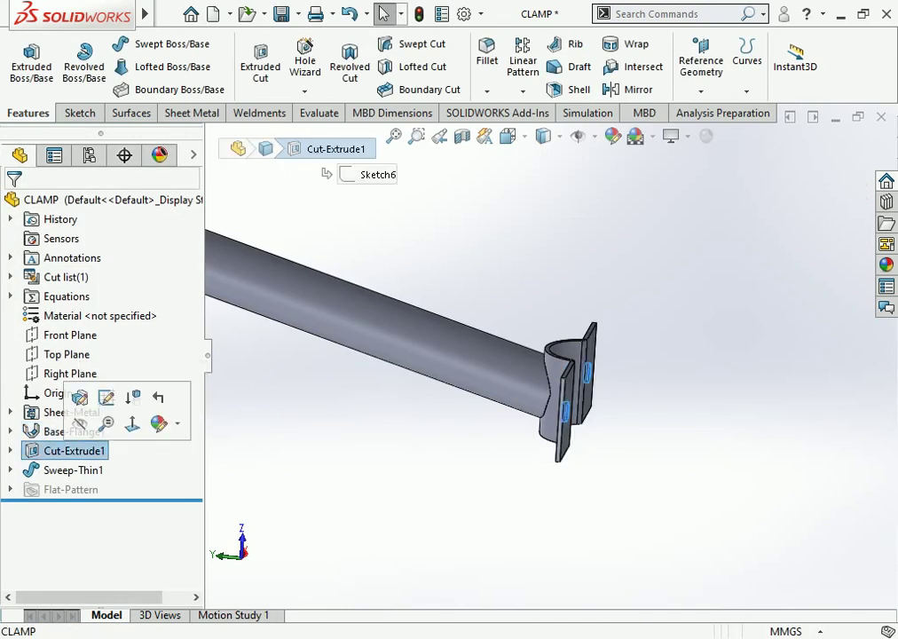
{"action": "left_click", "coordinate": [54, 431]}
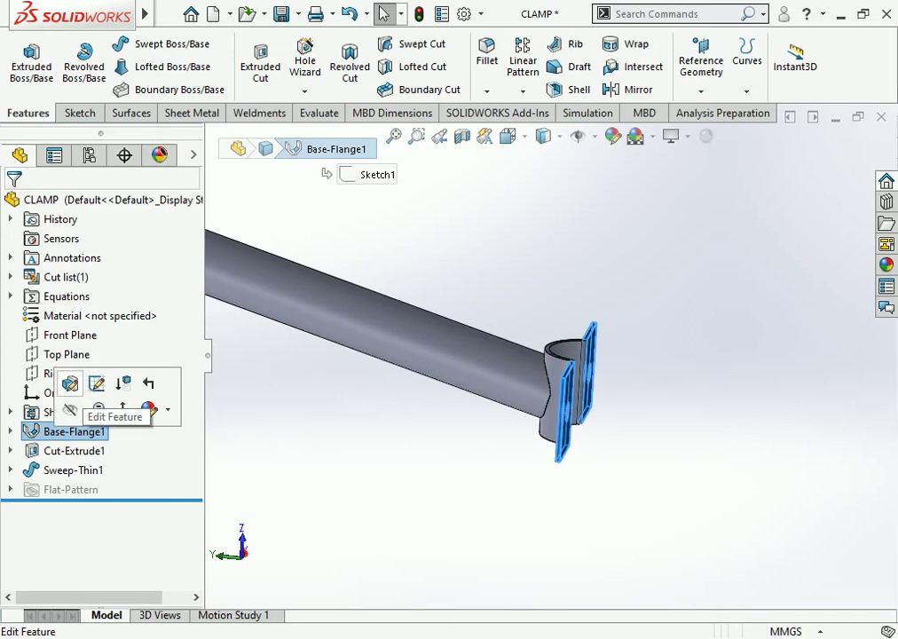
{"action": "left_click", "coordinate": [69, 383]}
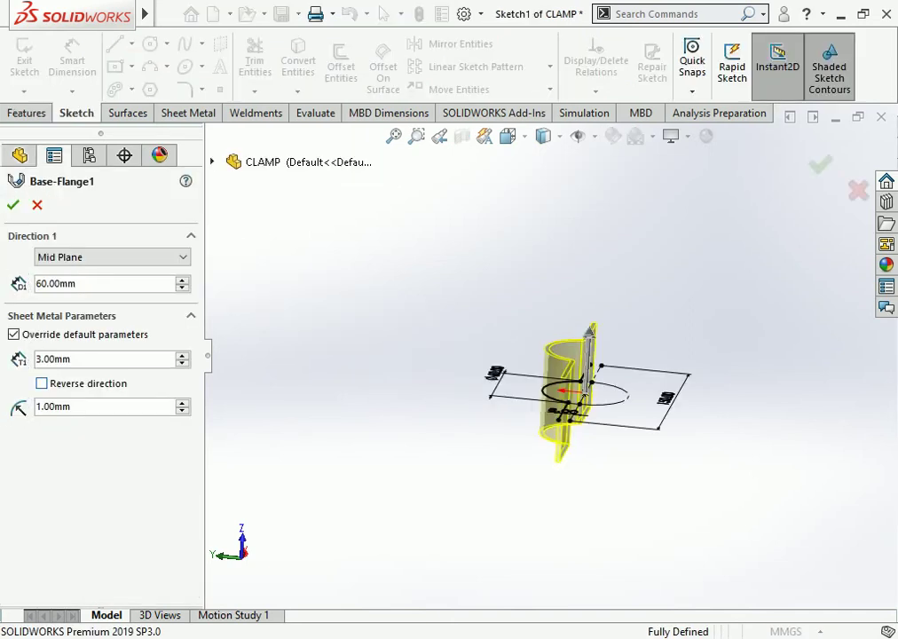
{"action": "left_click", "coordinate": [41, 383]}
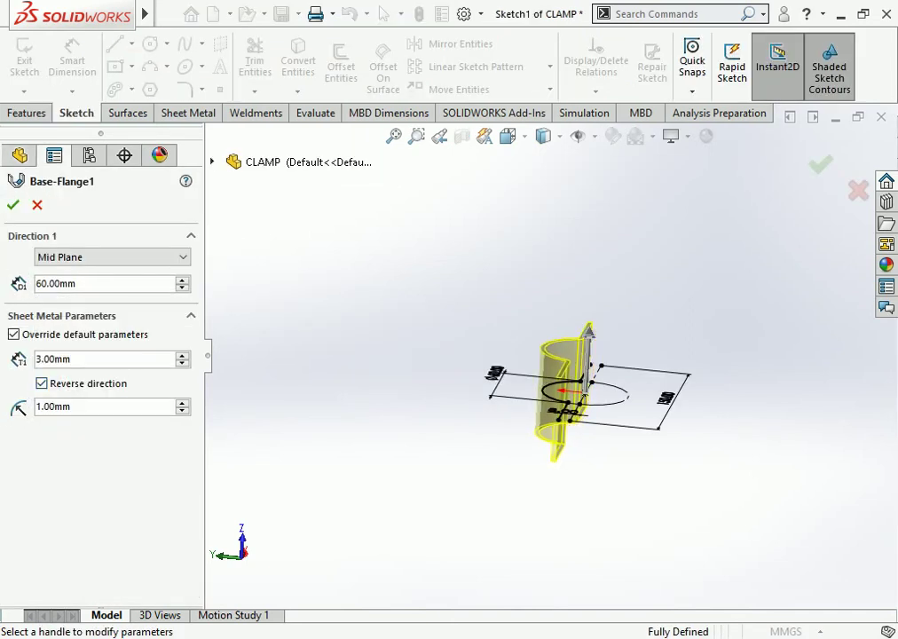
{"action": "key", "text": "Return"}
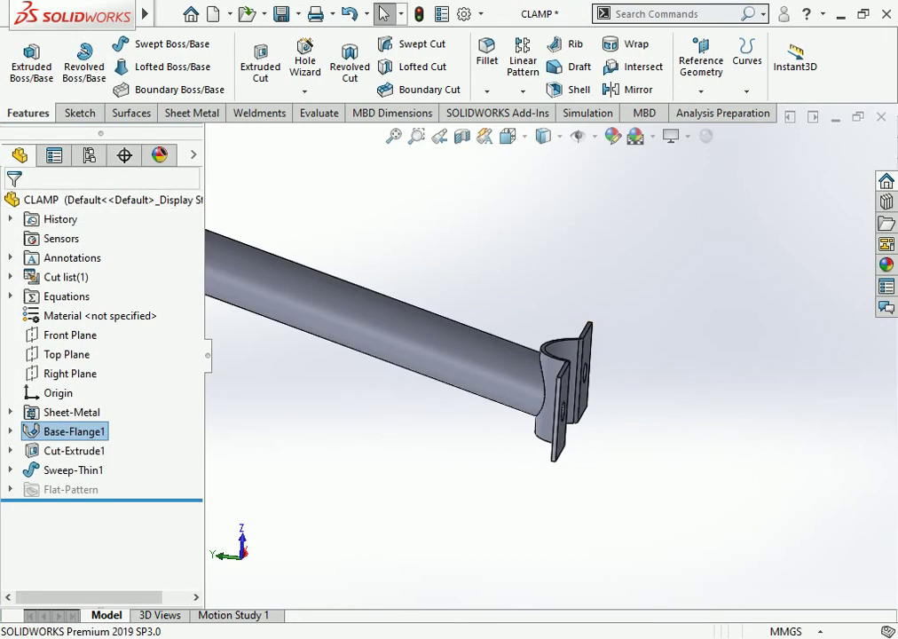
{"action": "key", "text": "f"}
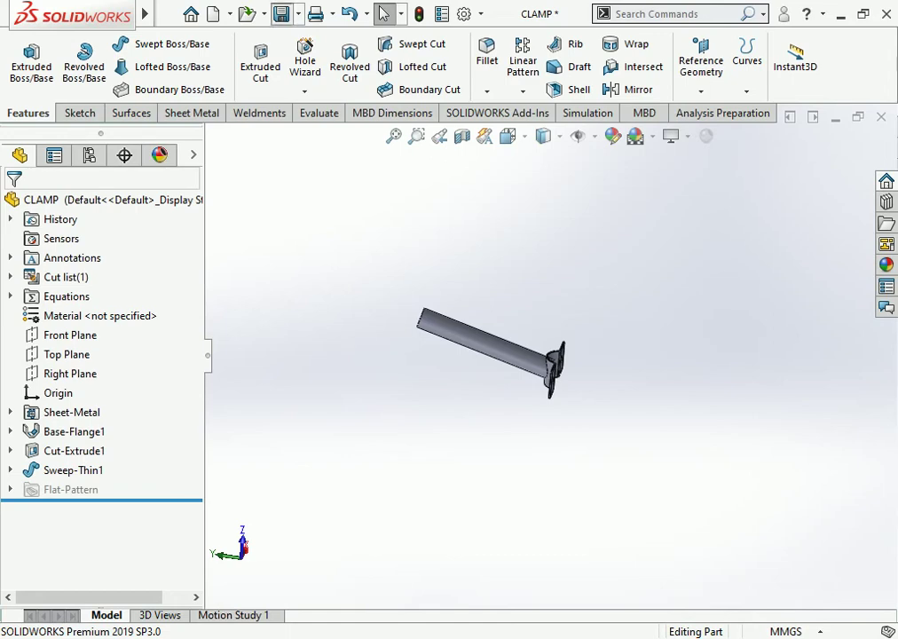
{"action": "key", "text": "ctrl+Tab"}
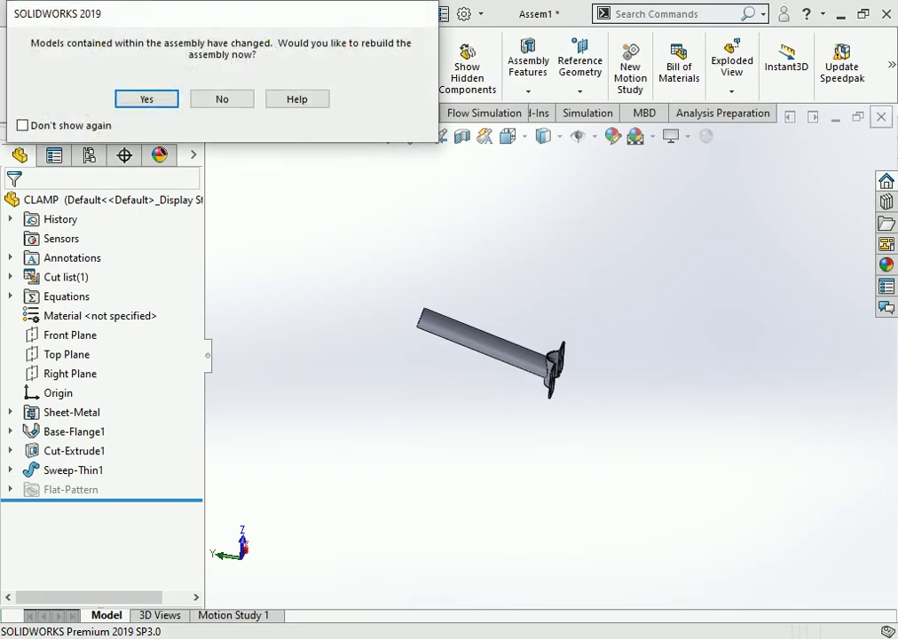
Rebuild Assem1 and swing the clamp arm around the pole.
{"action": "key", "text": "Return"}
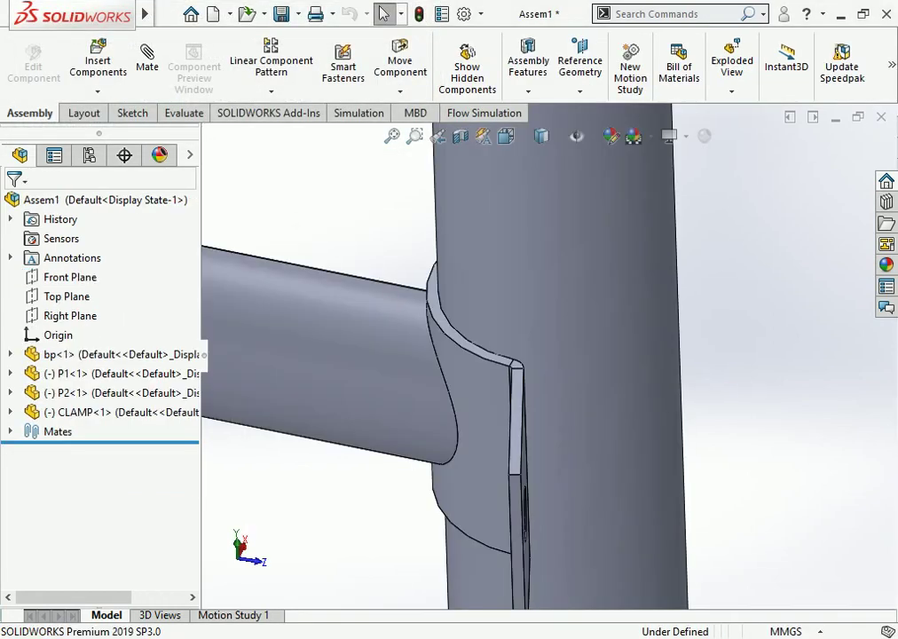
{"action": "scroll", "coordinate": [562, 352], "scroll_direction": "up", "scroll_amount": 3}
{"action": "scroll", "coordinate": [562, 351], "scroll_direction": "up", "scroll_amount": 5}
{"action": "scroll", "coordinate": [562, 351], "scroll_direction": "up", "scroll_amount": 3}
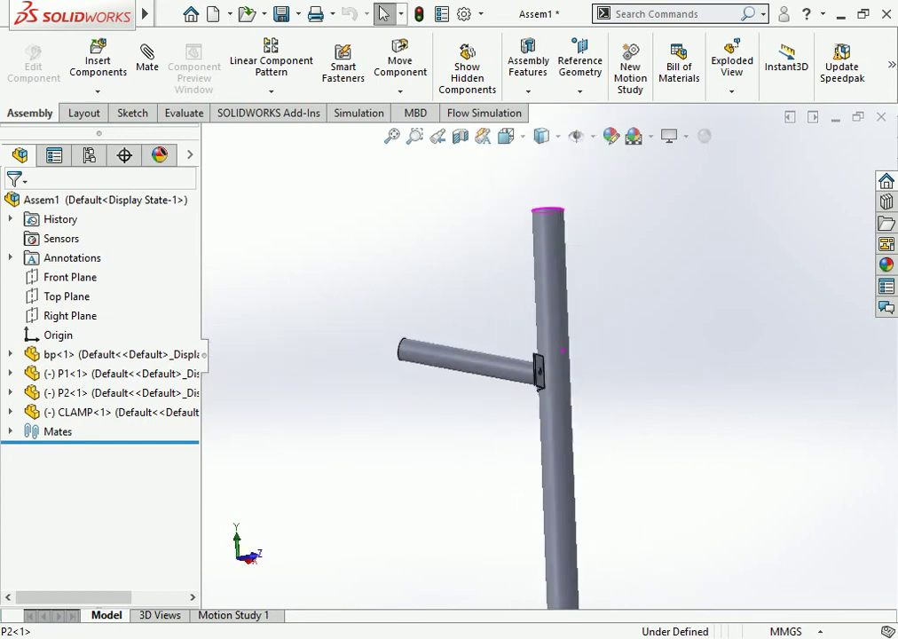
{"action": "left_click_drag", "start_coordinate": [562, 352], "coordinate": [527, 361]}
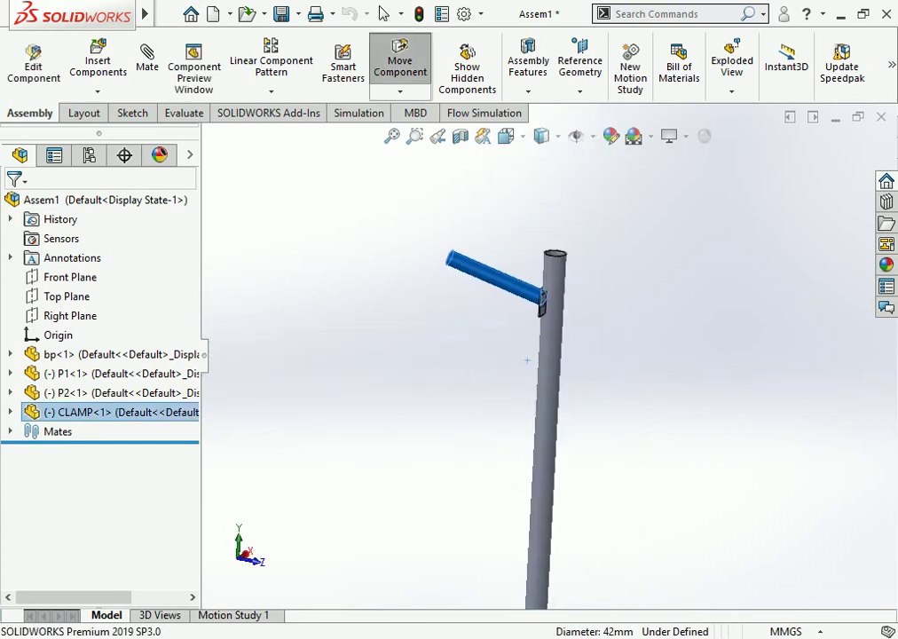
{"action": "key", "text": "Escape"}
{"action": "left_click_drag", "start_coordinate": [502, 273], "coordinate": [510, 280]}
{"action": "key", "text": "Escape"}
{"action": "key", "text": "Escape"}
Select the Front Plane in the design tree as the mate reference.
{"action": "scroll", "coordinate": [542, 399], "scroll_direction": "up", "scroll_amount": 3}
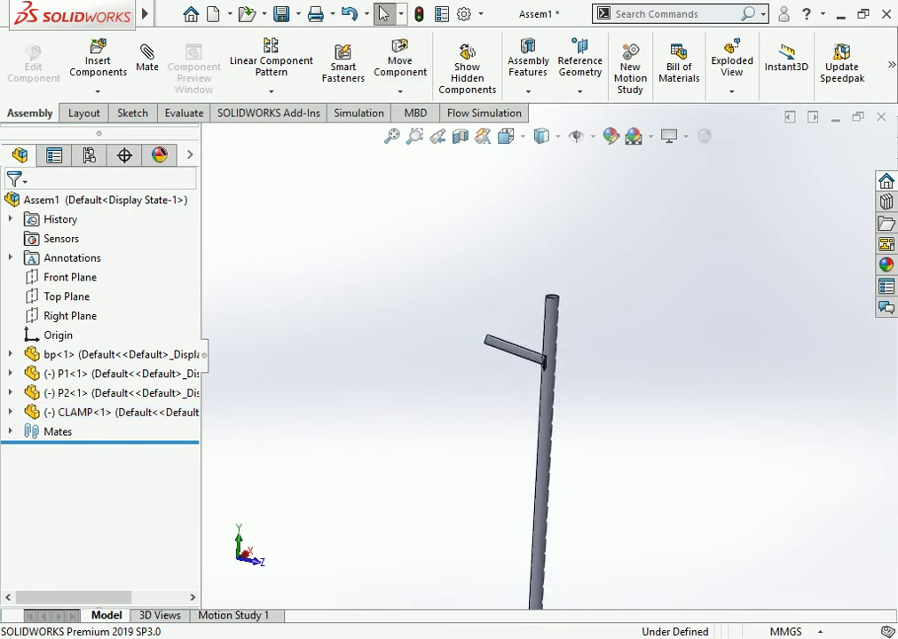
{"action": "middle_click_drag", "start_coordinate": [510, 281], "coordinate": [546, 399]}
{"action": "scroll", "coordinate": [576, 330], "scroll_direction": "down", "scroll_amount": 1}
{"action": "scroll", "coordinate": [575, 330], "scroll_direction": "down", "scroll_amount": 2}
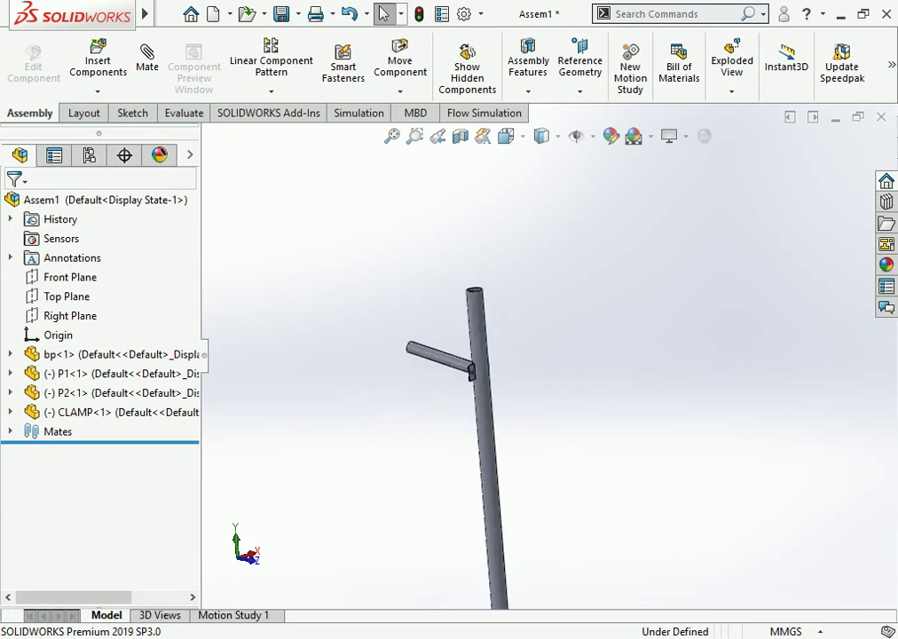
{"action": "scroll", "coordinate": [575, 330], "scroll_direction": "down", "scroll_amount": 2}
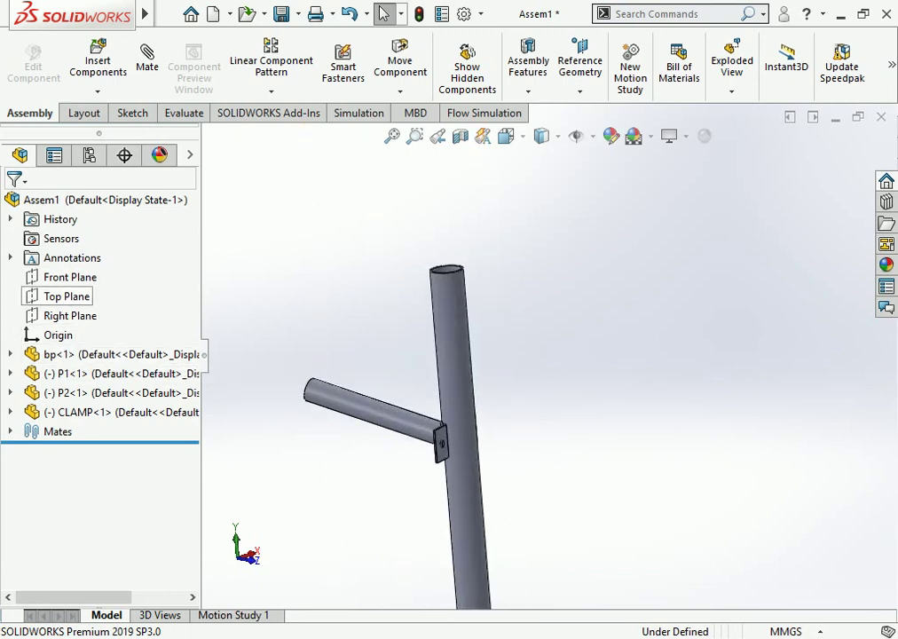
{"action": "left_click", "coordinate": [70, 277]}
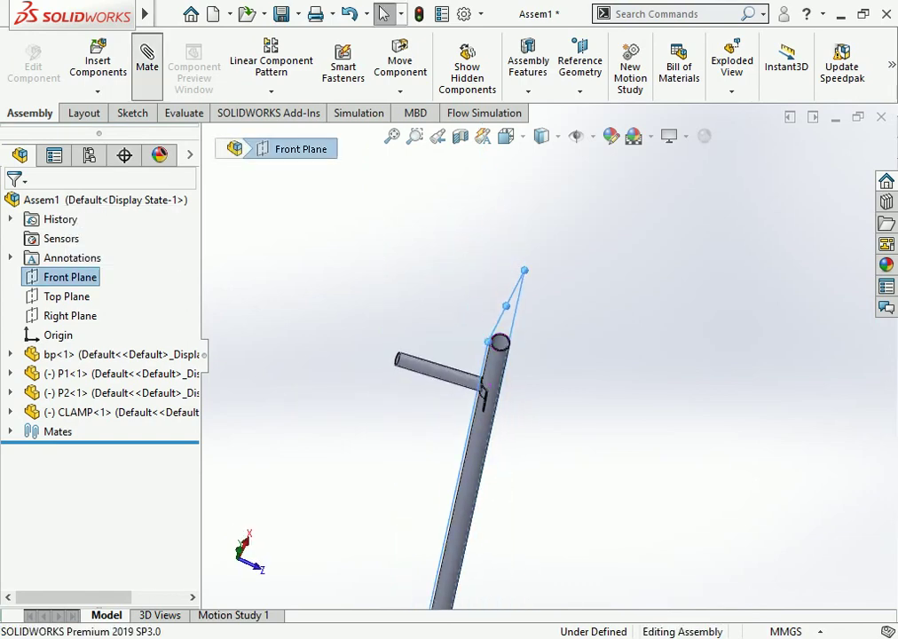
Add a Parallel mate between the Front Plane and the clamp face.
{"action": "middle_click_drag", "start_coordinate": [484, 381], "coordinate": [533, 373]}
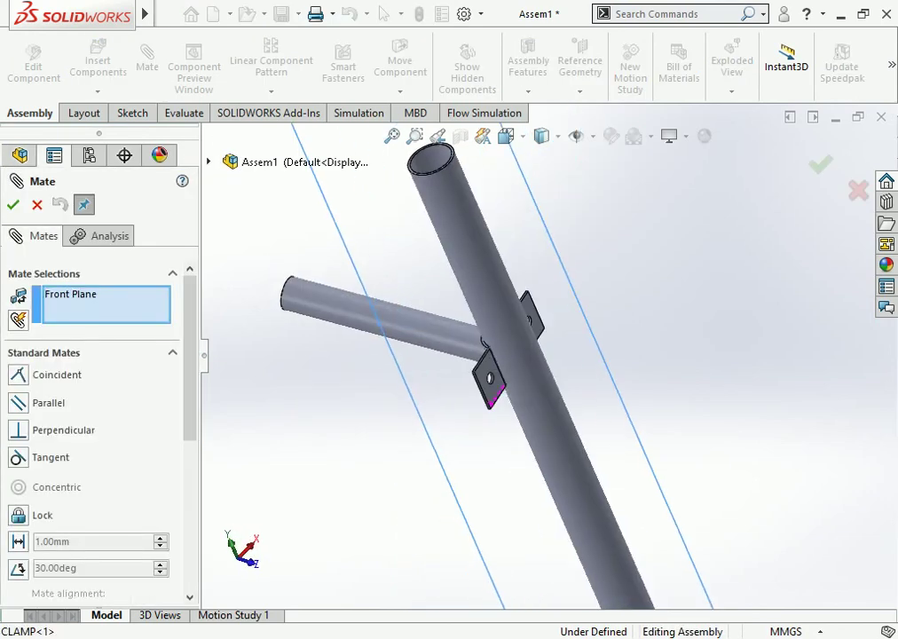
{"action": "left_click", "coordinate": [488, 377]}
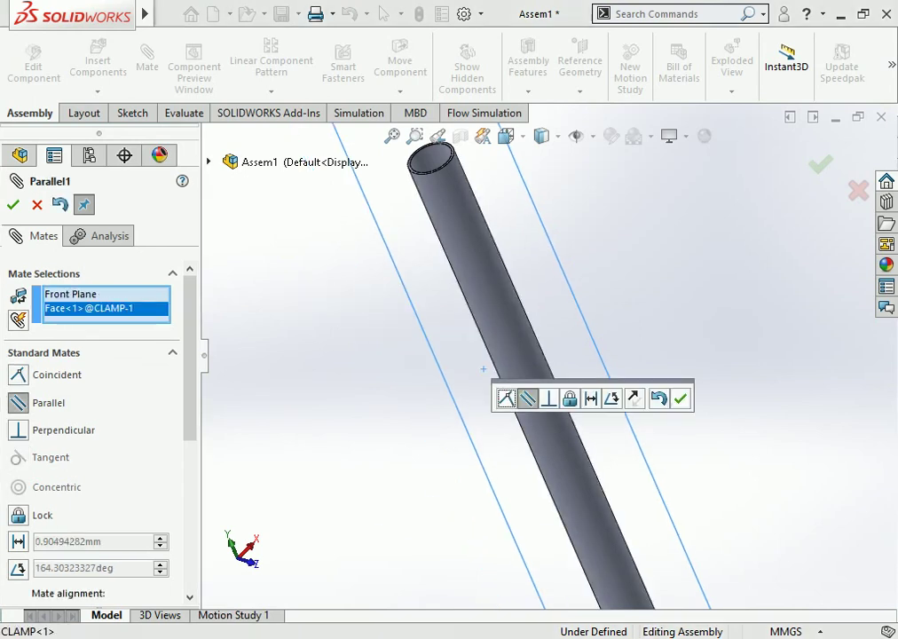
{"action": "mouse_move", "coordinate": [641, 568]}
{"action": "left_mouse_down"}
{"action": "mouse_move", "coordinate": [615, 513]}
{"action": "mouse_move", "coordinate": [550, 482]}
{"action": "left_mouse_up"}
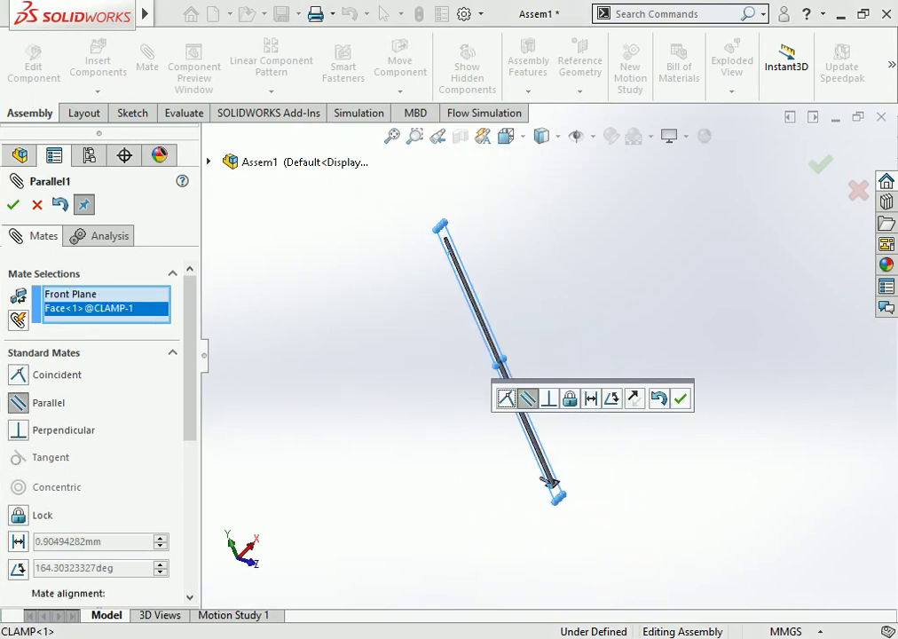
{"action": "key", "text": "Return"}
{"action": "scroll", "coordinate": [550, 481], "scroll_direction": "down", "scroll_amount": 3}
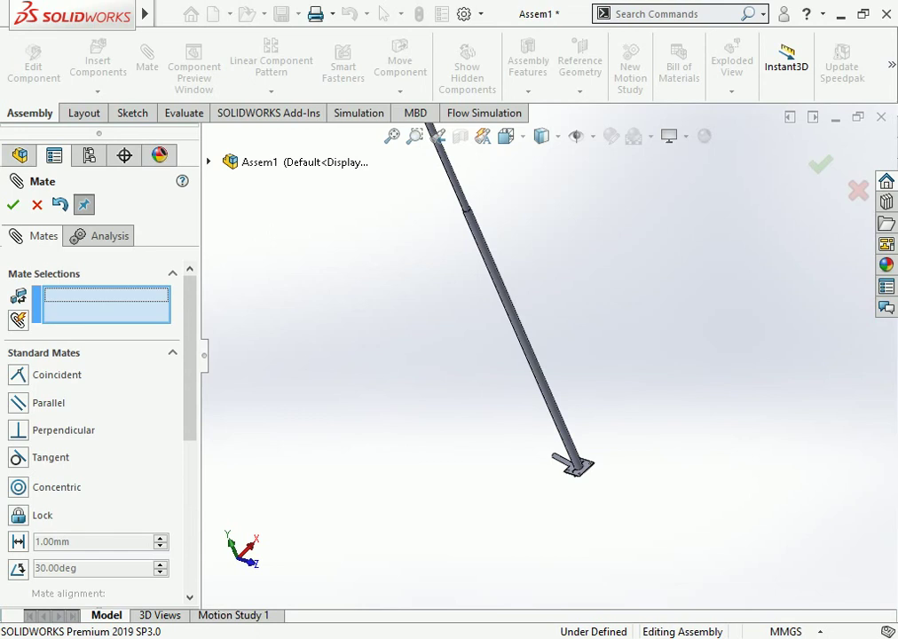
In a side view, slide the clamp arm up to near the top of the pole.
{"action": "key", "text": "ctrl+3"}
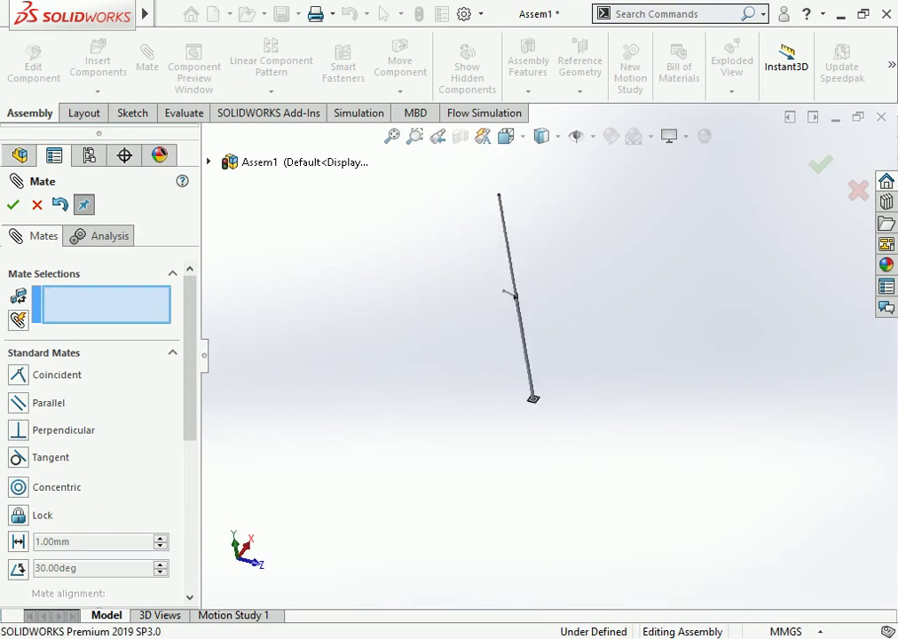
{"action": "key", "text": "f"}
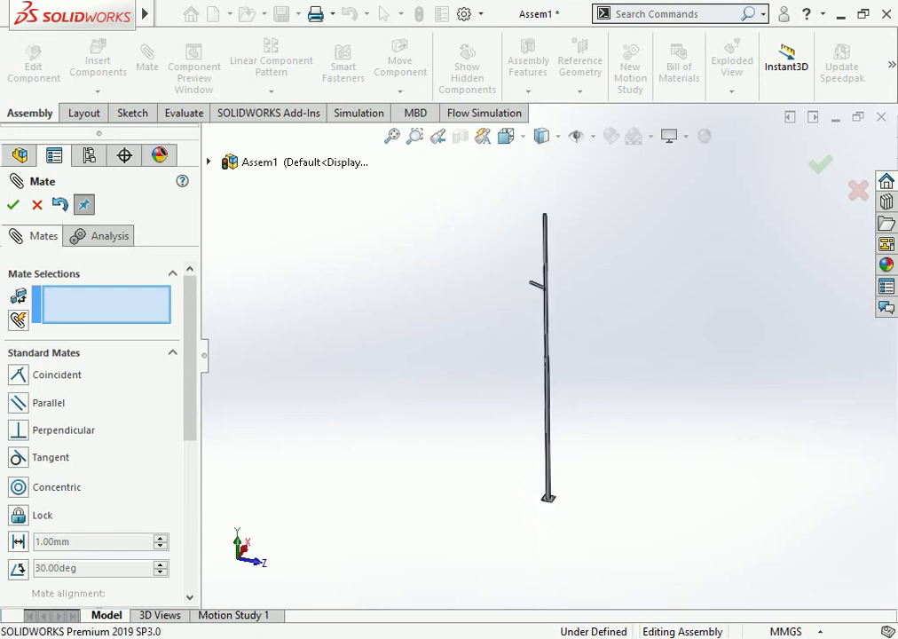
{"action": "scroll", "coordinate": [474, 210], "scroll_direction": "down", "scroll_amount": 2}
{"action": "left_click_drag", "start_coordinate": [525, 391], "coordinate": [536, 373]}
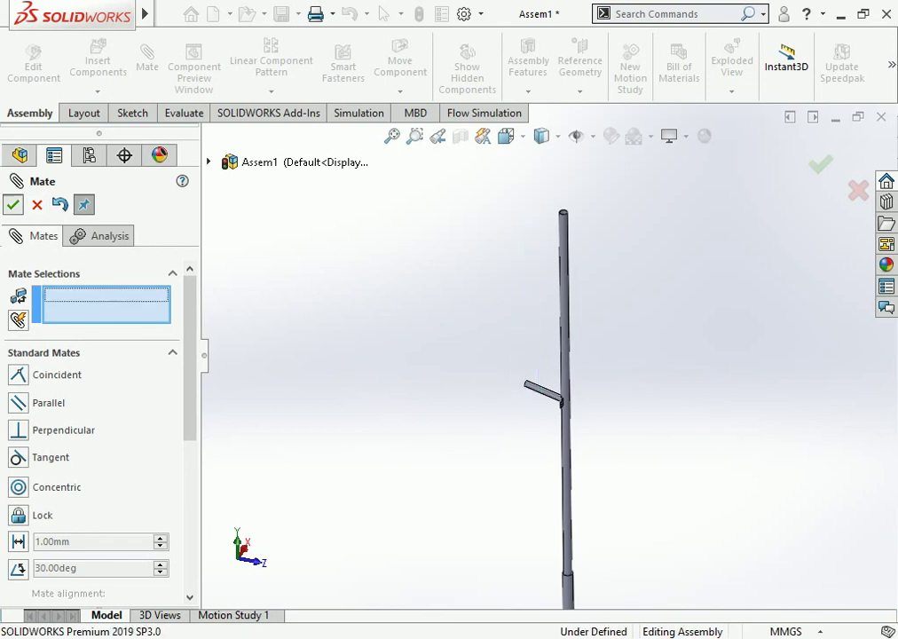
{"action": "key", "text": "Escape"}
{"action": "left_click_drag", "start_coordinate": [535, 382], "coordinate": [536, 387]}
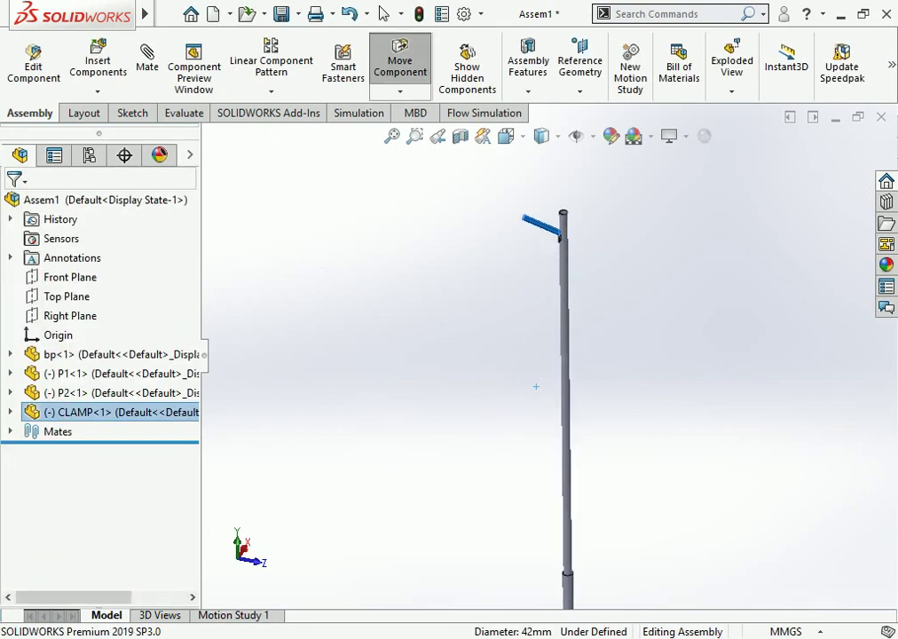
{"action": "key", "text": "Escape"}
{"action": "middle_click_drag", "start_coordinate": [536, 386], "coordinate": [544, 379]}
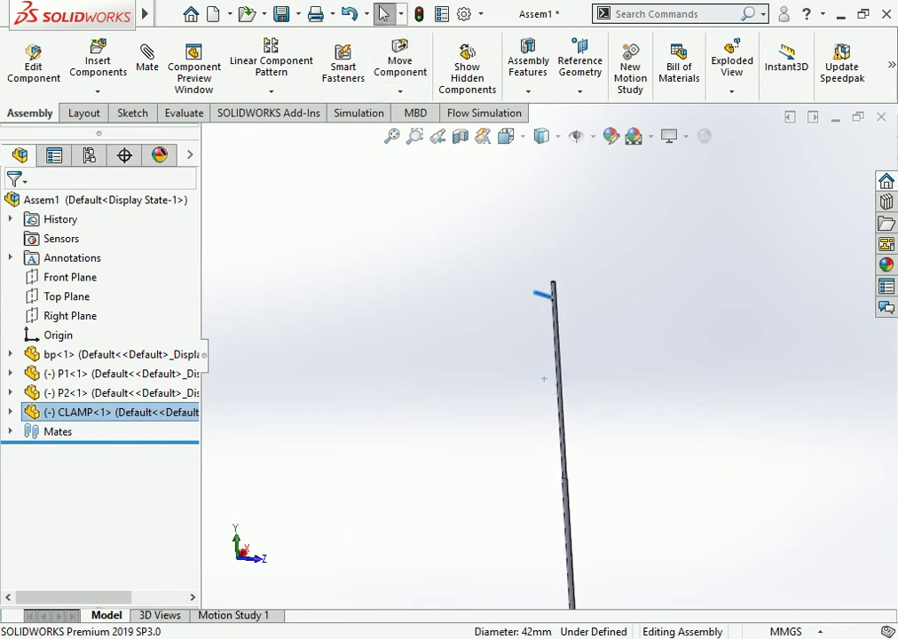
Switch to Isometric view, zoom in on the clamp arm, and select the Front Plane.
{"action": "left_click", "coordinate": [506, 136]}
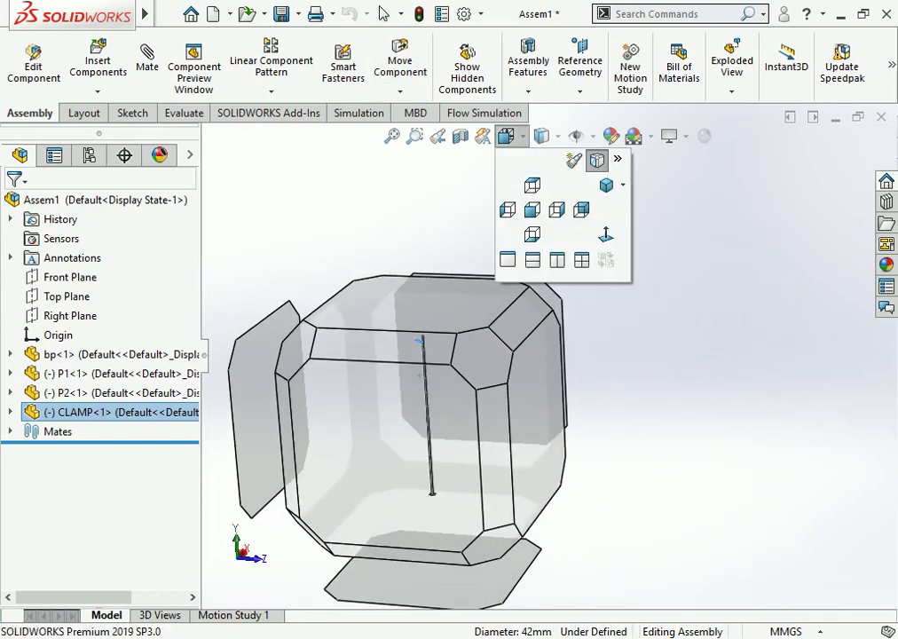
{"action": "left_click", "coordinate": [595, 155]}
{"action": "left_click", "coordinate": [505, 135]}
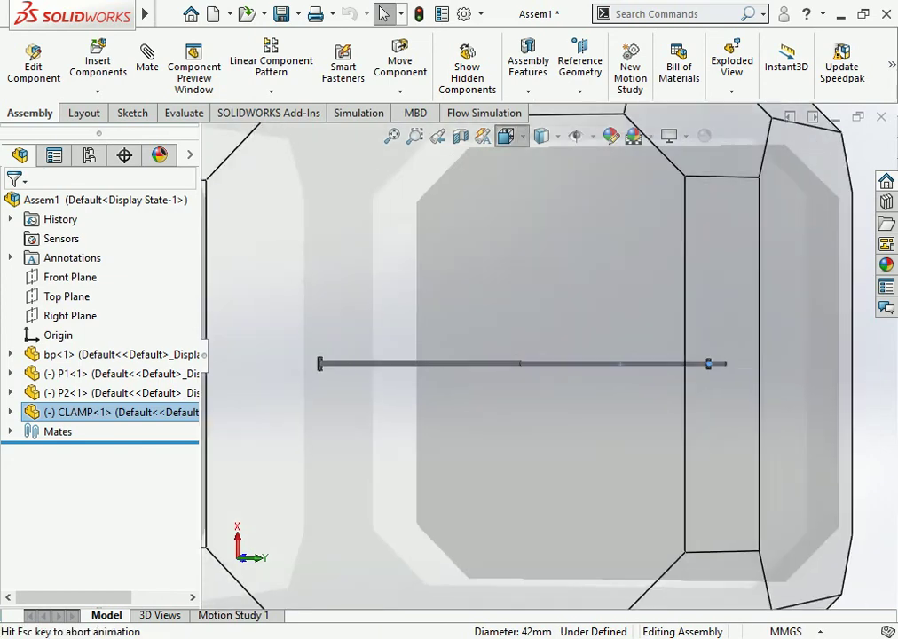
{"action": "left_click", "coordinate": [606, 185]}
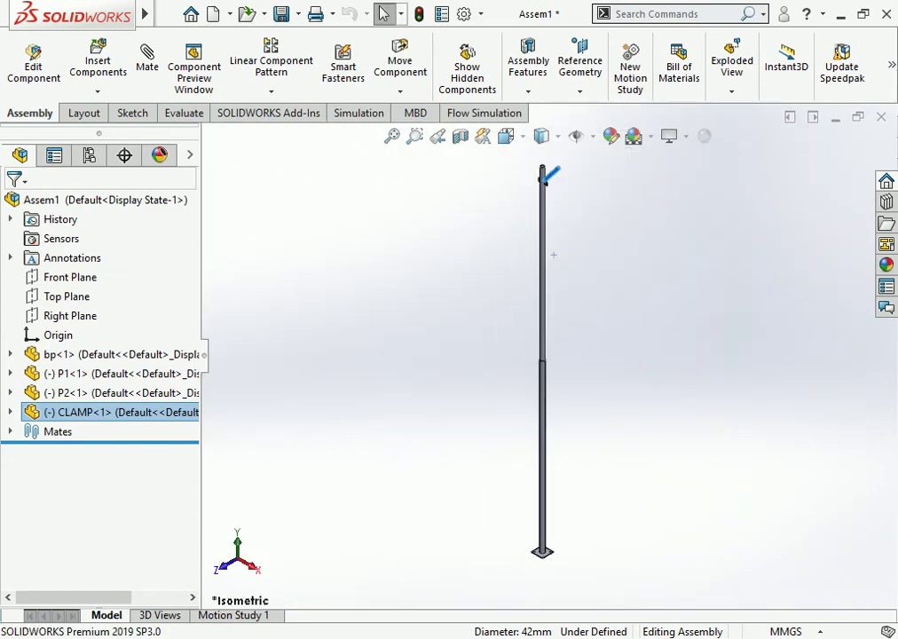
{"action": "scroll", "coordinate": [576, 240], "scroll_direction": "down", "scroll_amount": 2}
{"action": "left_click", "coordinate": [575, 257]}
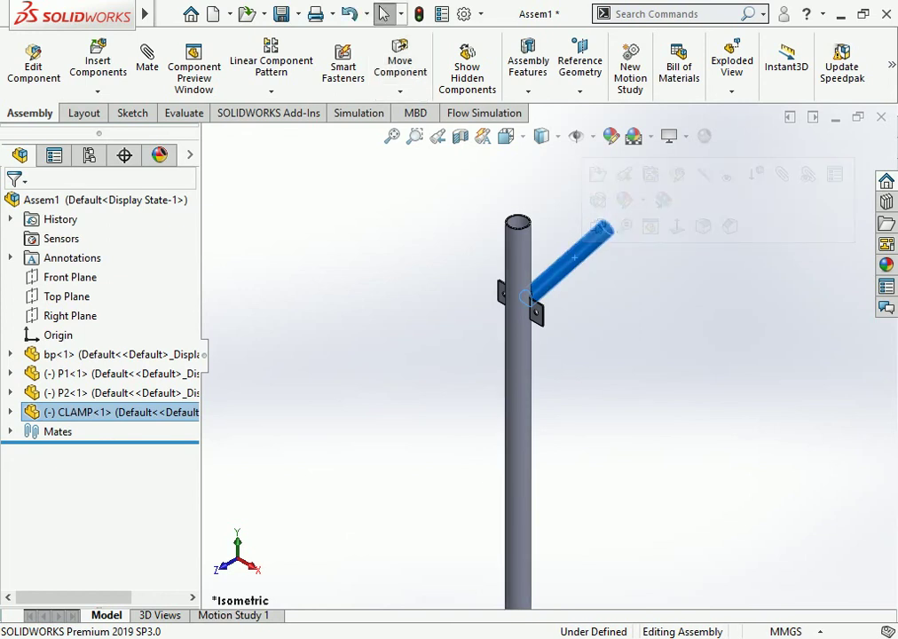
{"action": "left_click", "coordinate": [449, 209]}
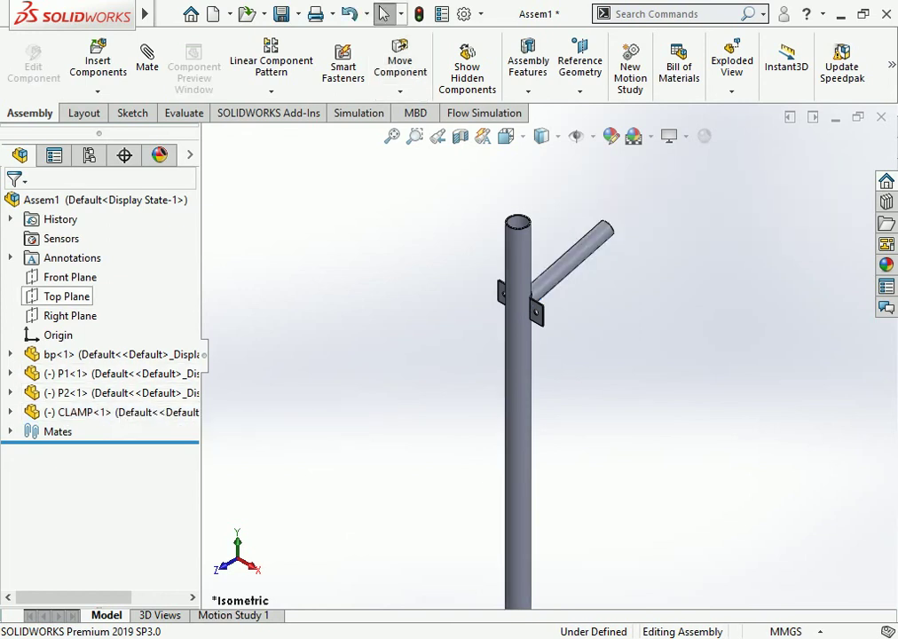
{"action": "scroll", "coordinate": [562, 287], "scroll_direction": "down", "scroll_amount": 3}
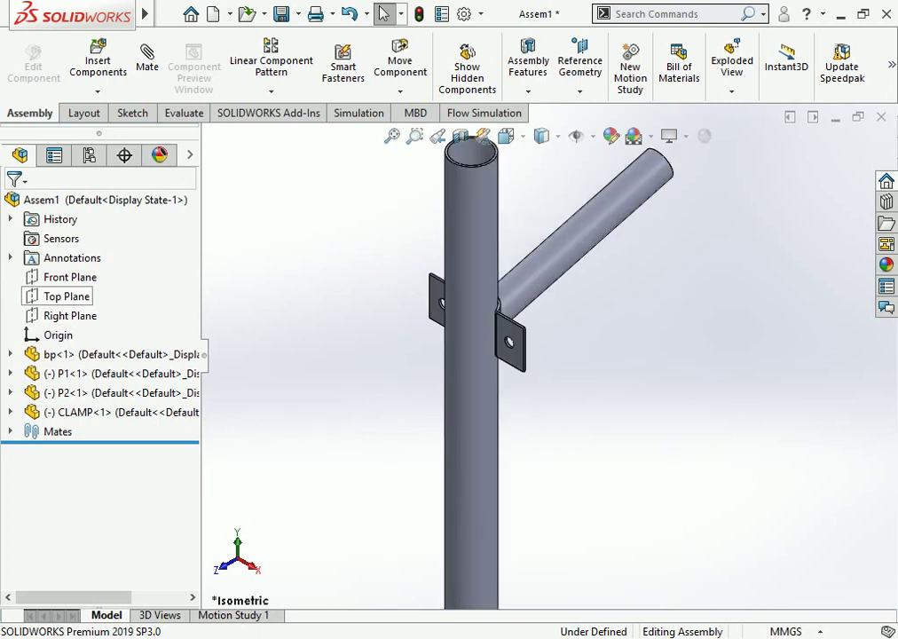
{"action": "left_click", "coordinate": [71, 277]}
{"action": "key", "text": "ctrl+8"}
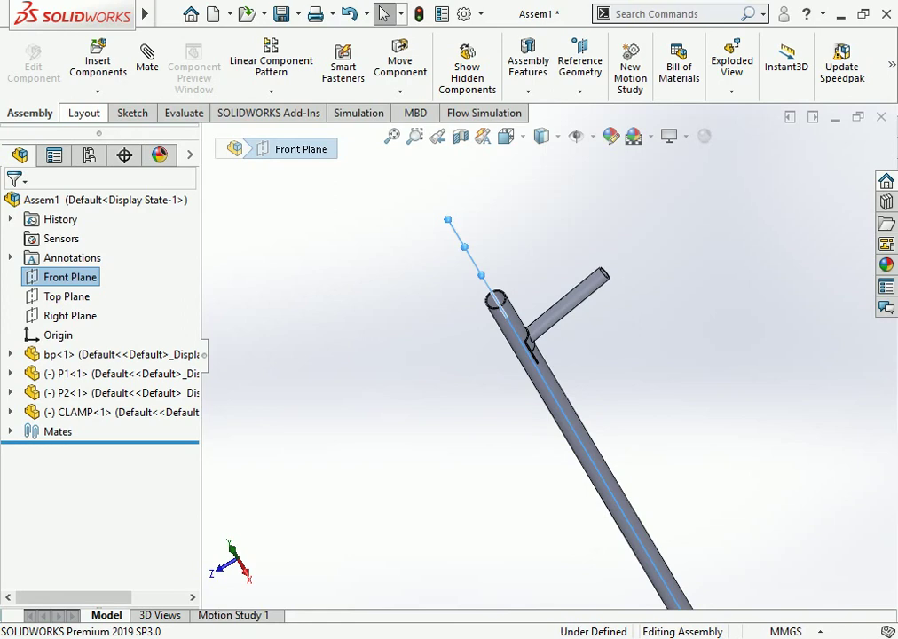
Mirror CLAMP-1 about the Front Plane with Mirror Components, then return to Isometric view.
{"action": "left_click", "coordinate": [85, 112]}
{"action": "left_click", "coordinate": [30, 113]}
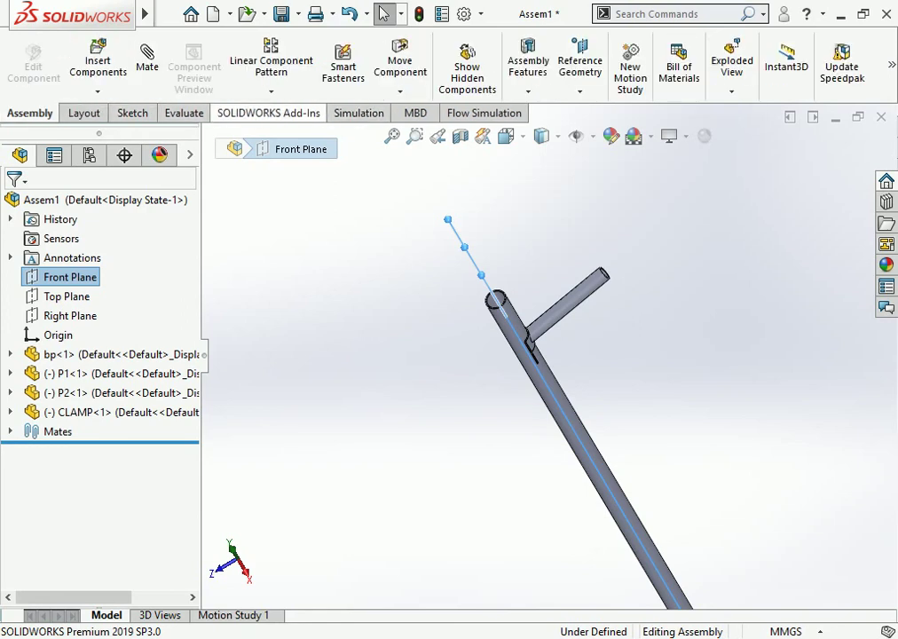
{"action": "left_click", "coordinate": [270, 90]}
{"action": "left_click", "coordinate": [293, 238]}
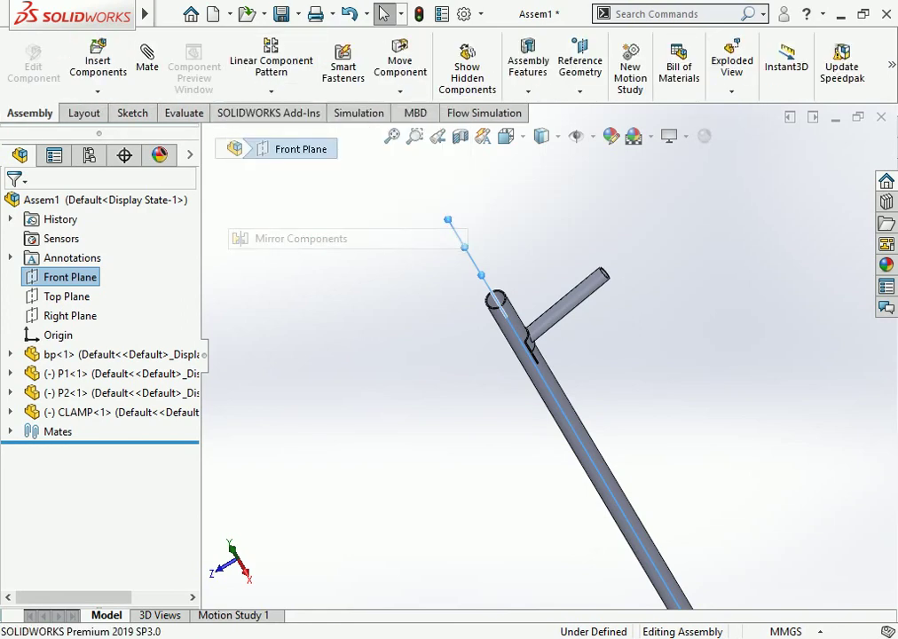
{"action": "left_click", "coordinate": [568, 302]}
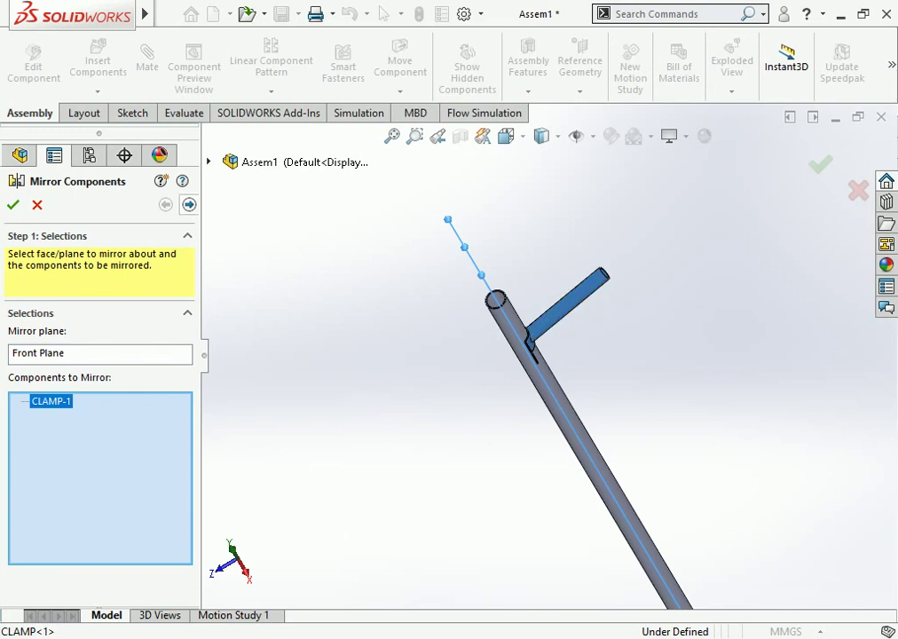
{"action": "left_click", "coordinate": [189, 205]}
{"action": "left_click", "coordinate": [12, 204]}
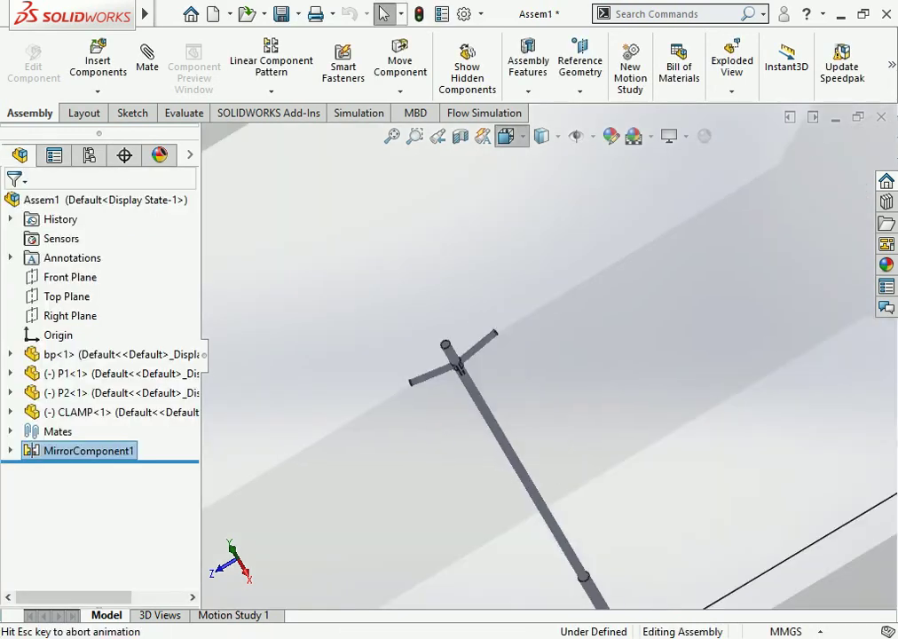
{"action": "left_click", "coordinate": [506, 136]}
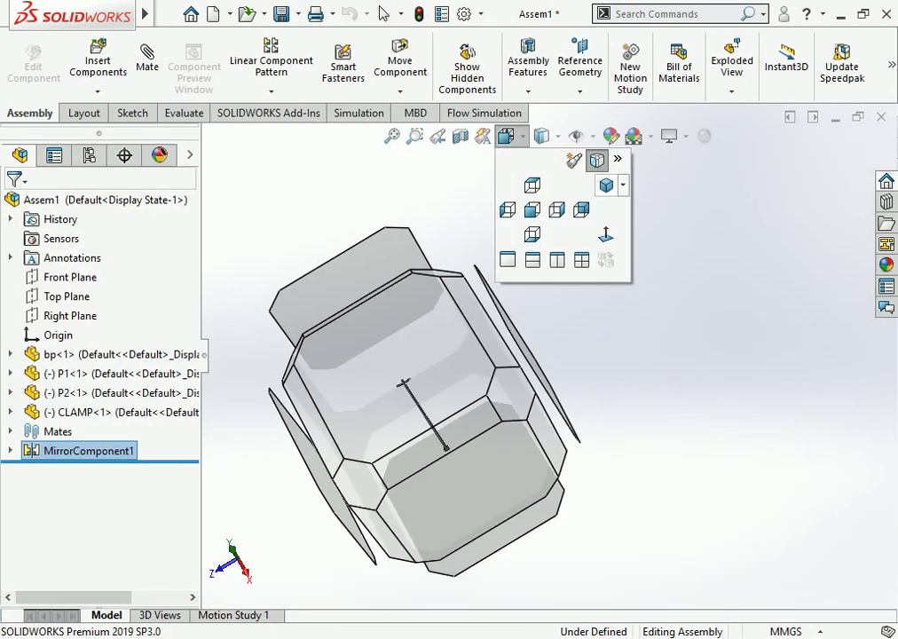
{"action": "left_click", "coordinate": [606, 185]}
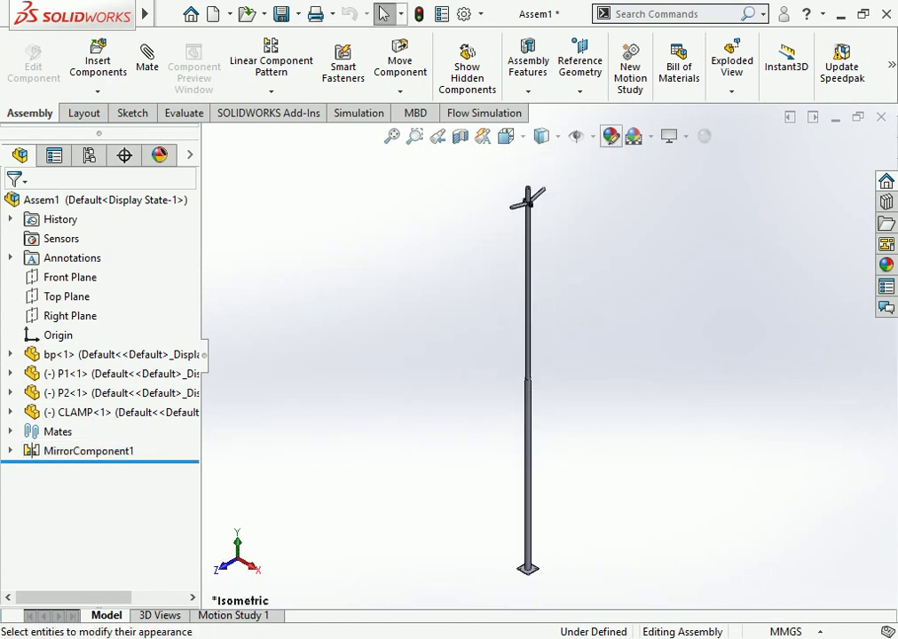
Apply light yellow (RGB 249, 255, 111) to the box-selected pole assembly, clamps included.
{"action": "left_click", "coordinate": [610, 136]}
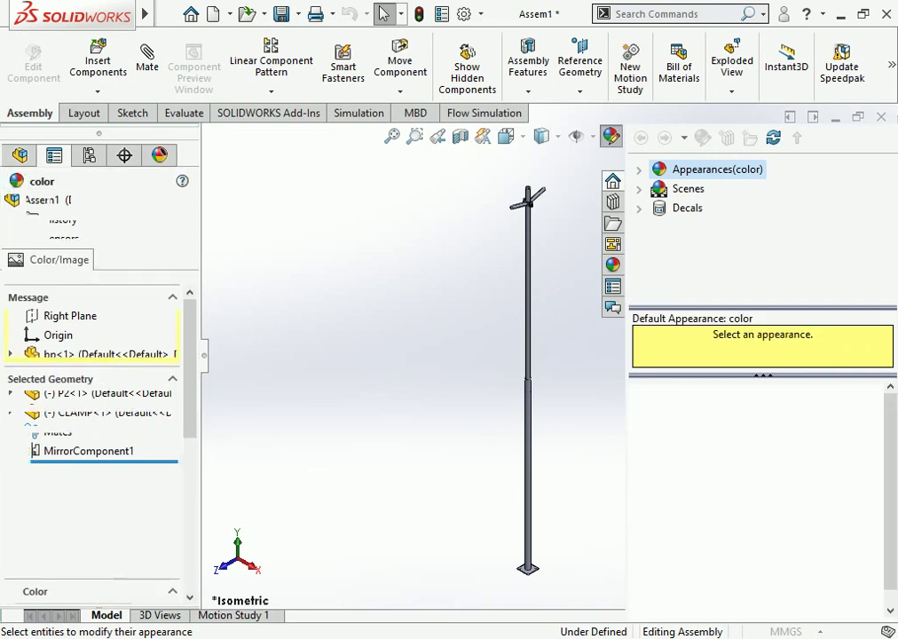
{"action": "scroll", "coordinate": [122, 490], "scroll_direction": "down", "scroll_amount": 5}
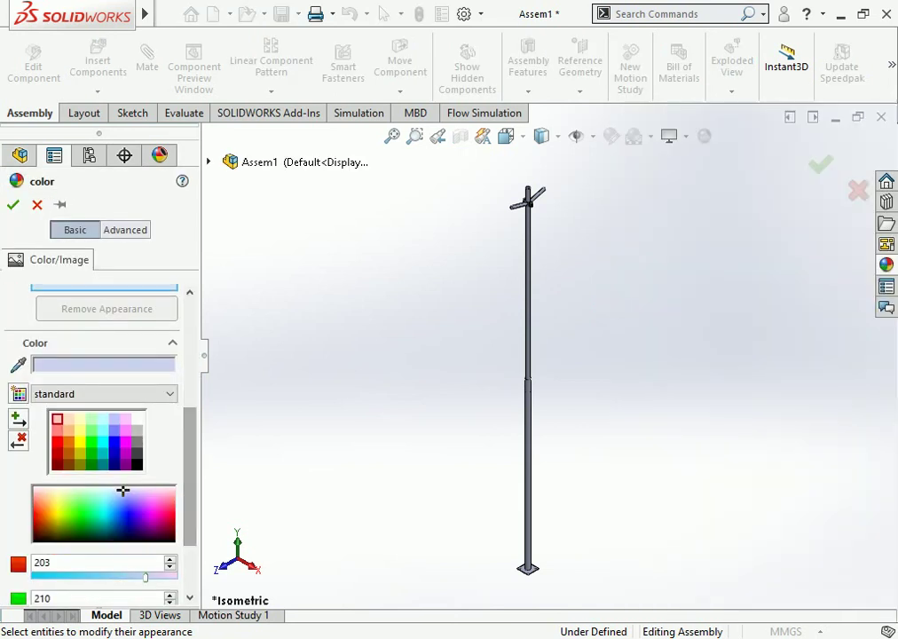
{"action": "left_click", "coordinate": [63, 496]}
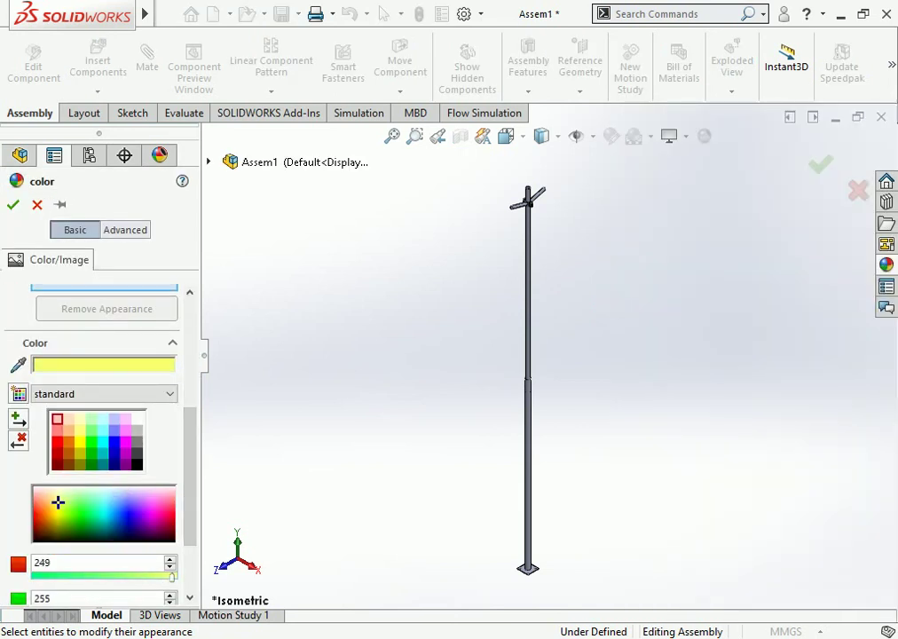
{"action": "mouse_move", "coordinate": [581, 171]}
{"action": "left_mouse_down"}
{"action": "mouse_move", "coordinate": [481, 601]}
{"action": "mouse_move", "coordinate": [409, 607]}
{"action": "left_mouse_up"}
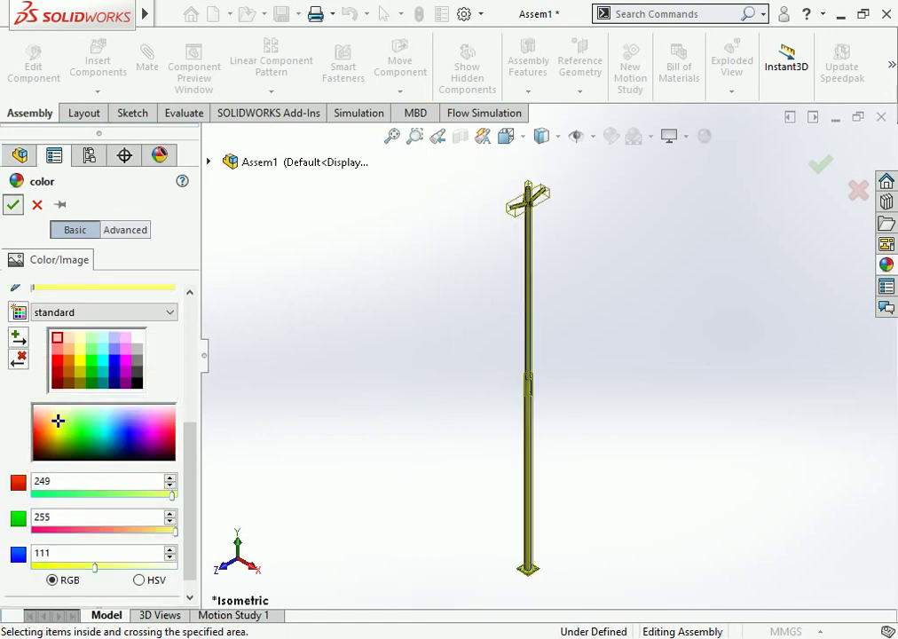
{"action": "left_click", "coordinate": [12, 205]}
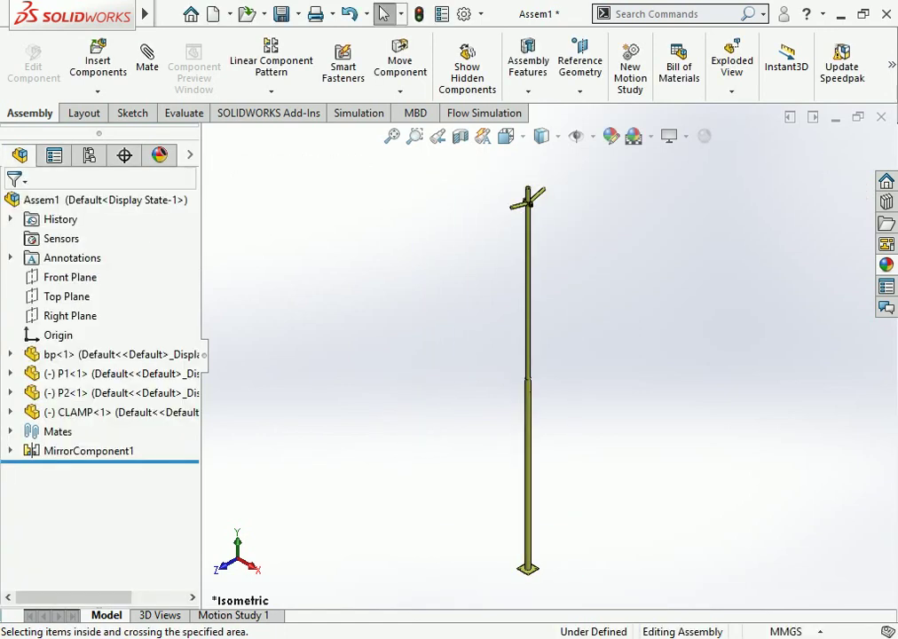